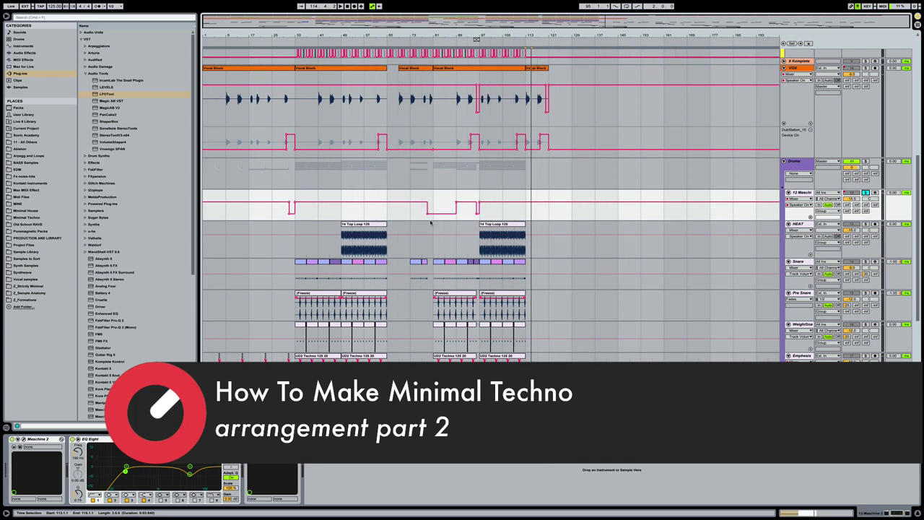
Step: Open the Maschine 2 plugin on the 12 Maschine track to examine its drum pattern and close it again
{"action": "left_click_drag", "start_coordinate": [445, 35], "coordinate": [511, 39]}
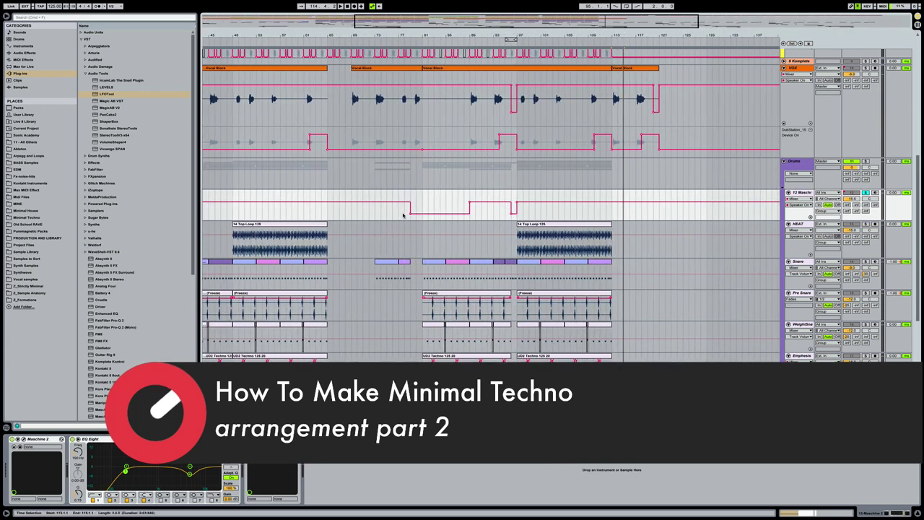
{"action": "left_click", "coordinate": [802, 192]}
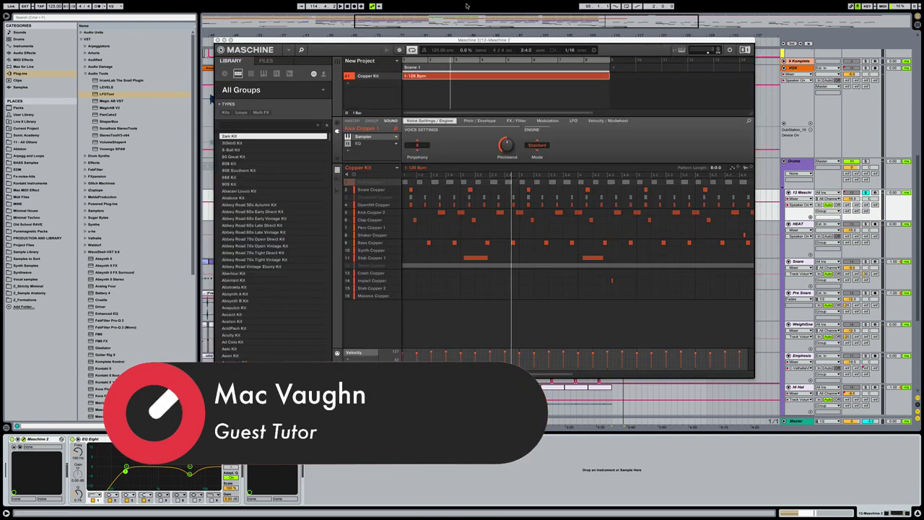
{"action": "left_click_drag", "start_coordinate": [443, 42], "coordinate": [471, 20]}
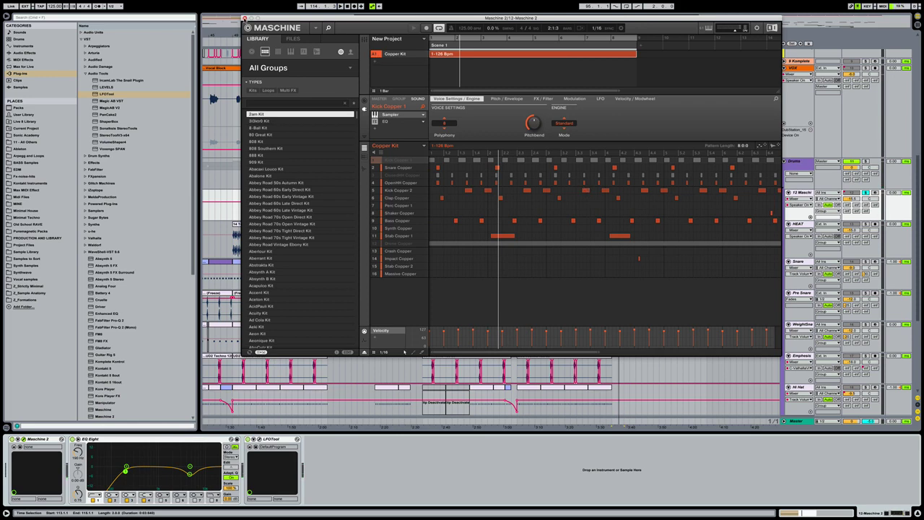
{"action": "left_click", "coordinate": [244, 17]}
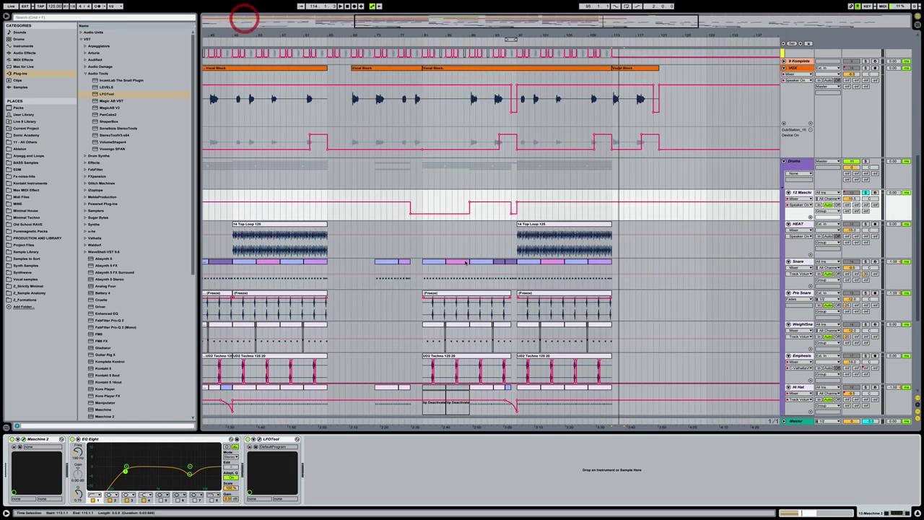
Step: Audition the soloed 12 Maschine track from bar 78 and toggle its solo state
{"action": "scroll", "coordinate": [680, 233], "scroll_direction": "right", "scroll_amount": 5}
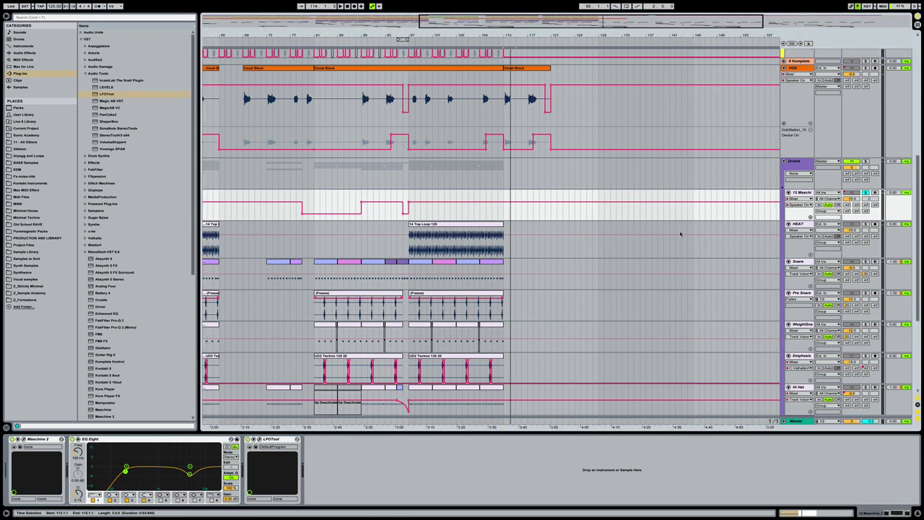
{"action": "left_click", "coordinate": [296, 218]}
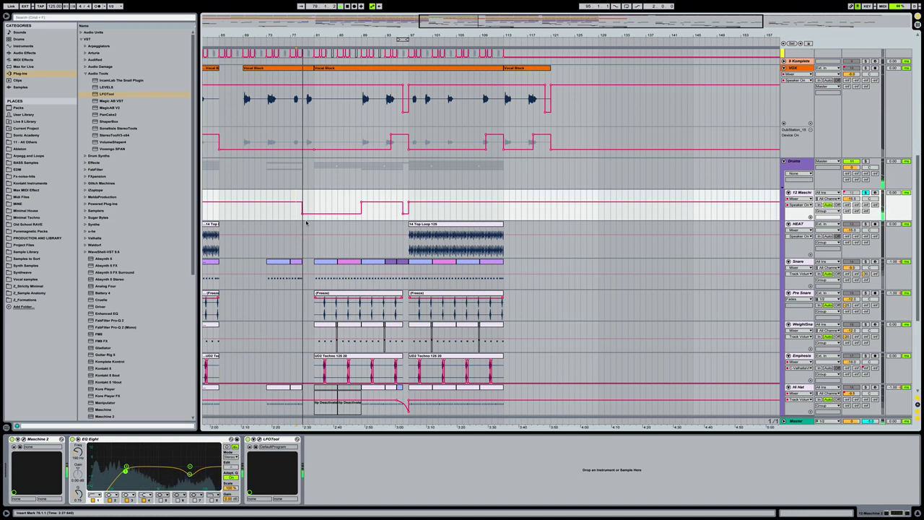
{"action": "key", "text": "space"}
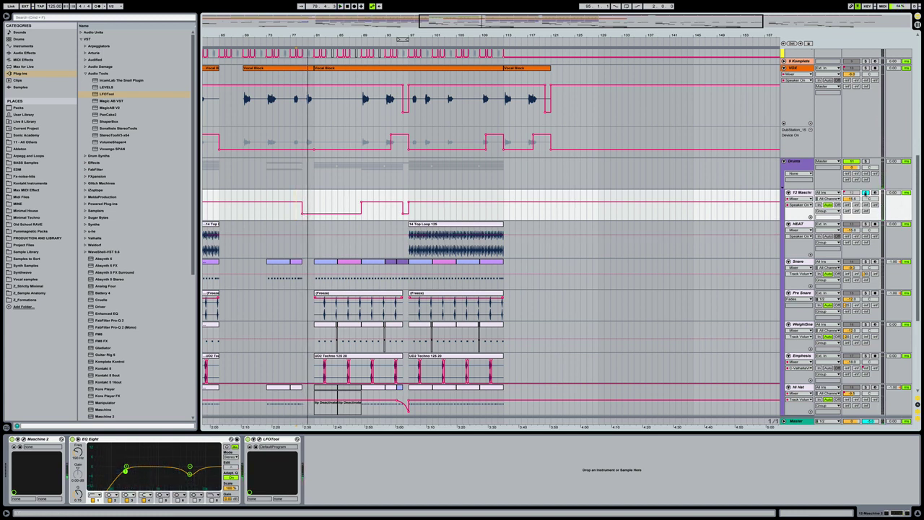
{"action": "left_click", "coordinate": [866, 192]}
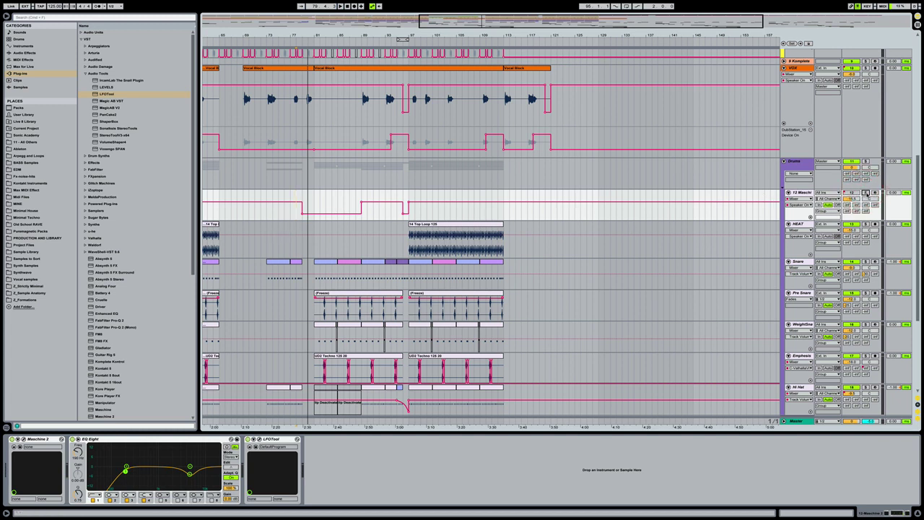
{"action": "left_click", "coordinate": [866, 192]}
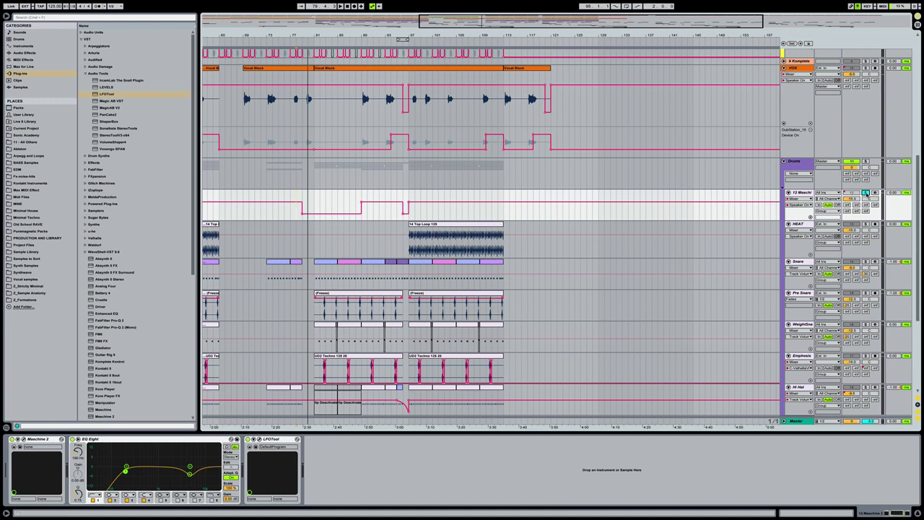
Step: Automate the 12 Maschine track's speaker off from bar 113 to 129 and play the unsoloed mix from bar 110
{"action": "left_click", "coordinate": [866, 192]}
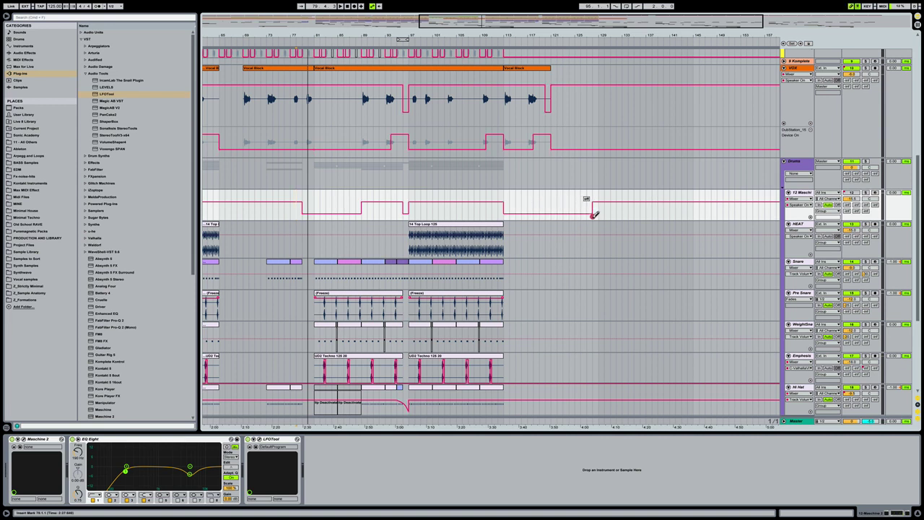
{"action": "left_click", "coordinate": [485, 211]}
{"action": "key", "text": "space"}
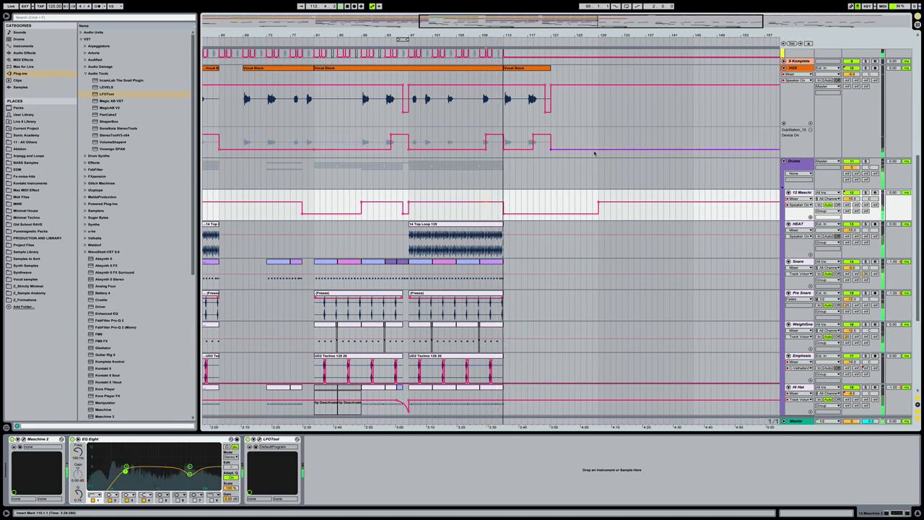
Step: Remove the last speaker-off dip from the VOX automation and extend DubStation's final Device On section to bar 129
{"action": "left_click", "coordinate": [553, 87]}
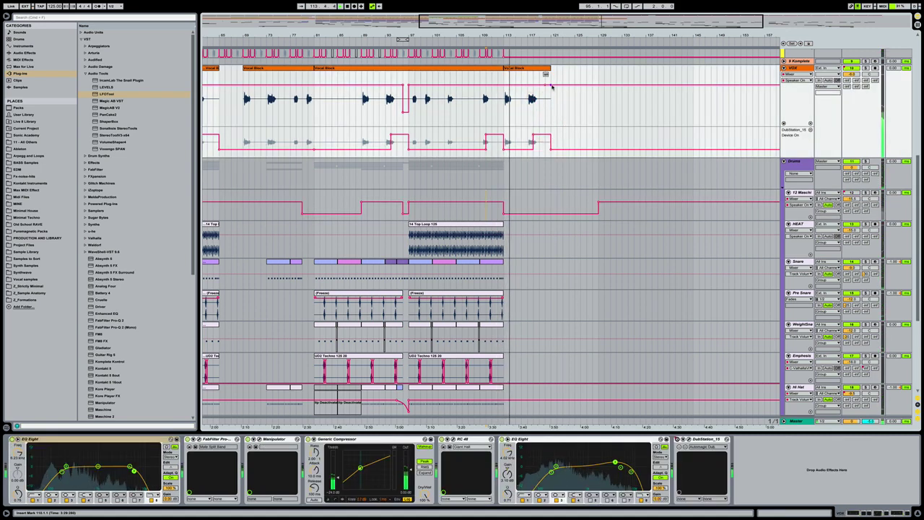
{"action": "left_click", "coordinate": [548, 83]}
{"action": "left_click", "coordinate": [546, 83]}
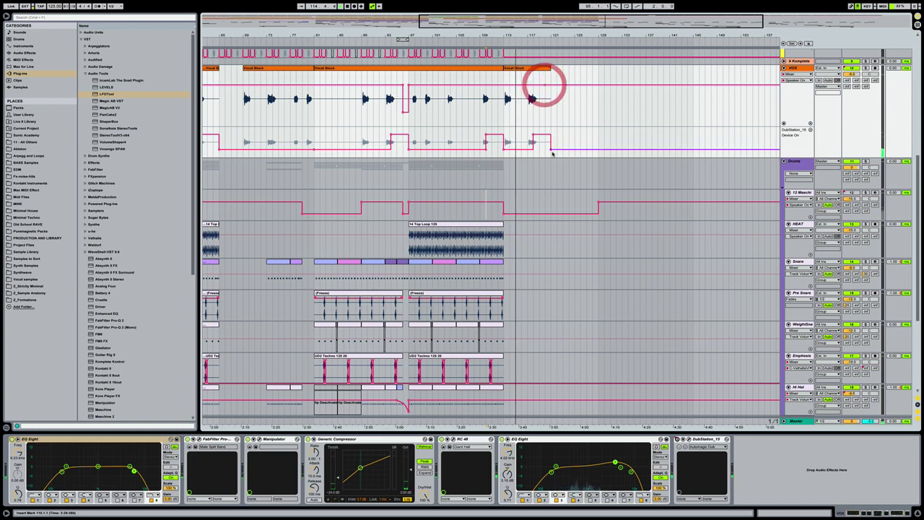
{"action": "left_click_drag", "start_coordinate": [552, 152], "coordinate": [593, 130]}
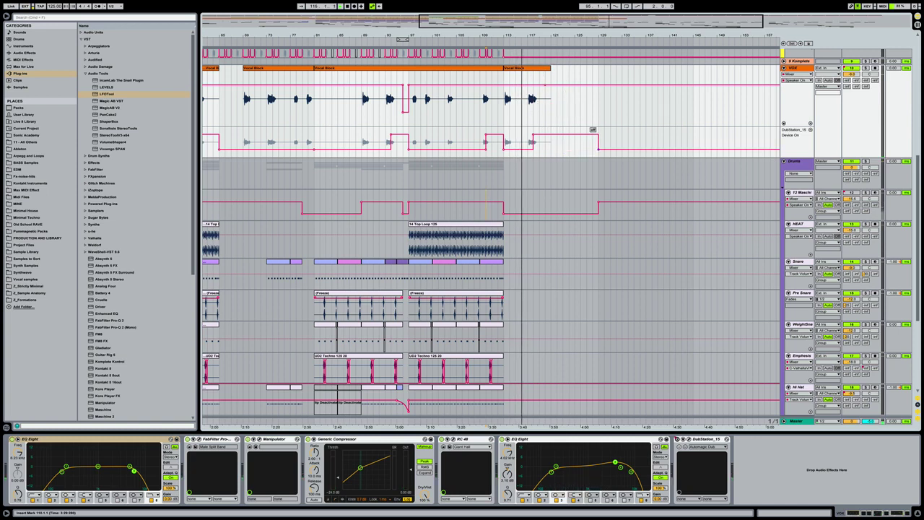
Step: Check the atmosphere, bass, vocal, drum and sound design tracks while the section after bar 113 plays
{"action": "scroll", "coordinate": [574, 165], "scroll_direction": "up", "scroll_amount": 1}
{"action": "scroll", "coordinate": [582, 176], "scroll_direction": "up", "scroll_amount": 6}
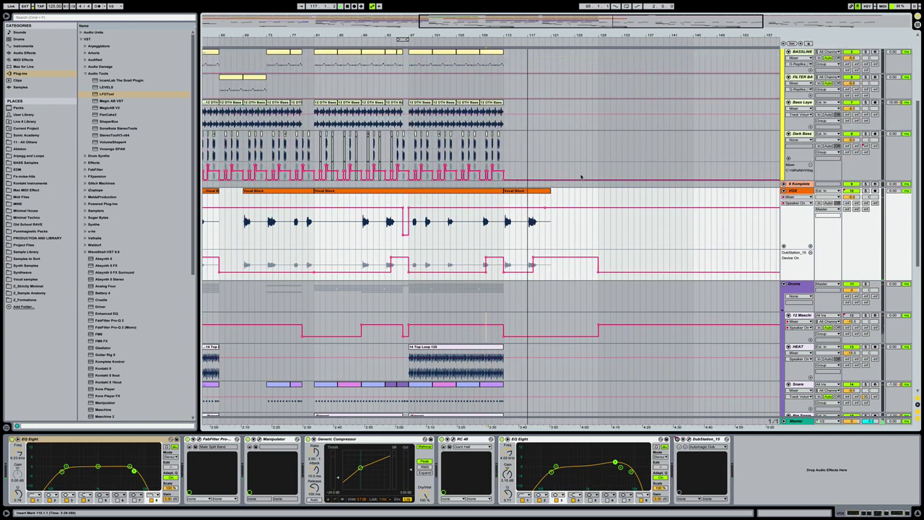
{"action": "scroll", "coordinate": [582, 176], "scroll_direction": "up", "scroll_amount": 8}
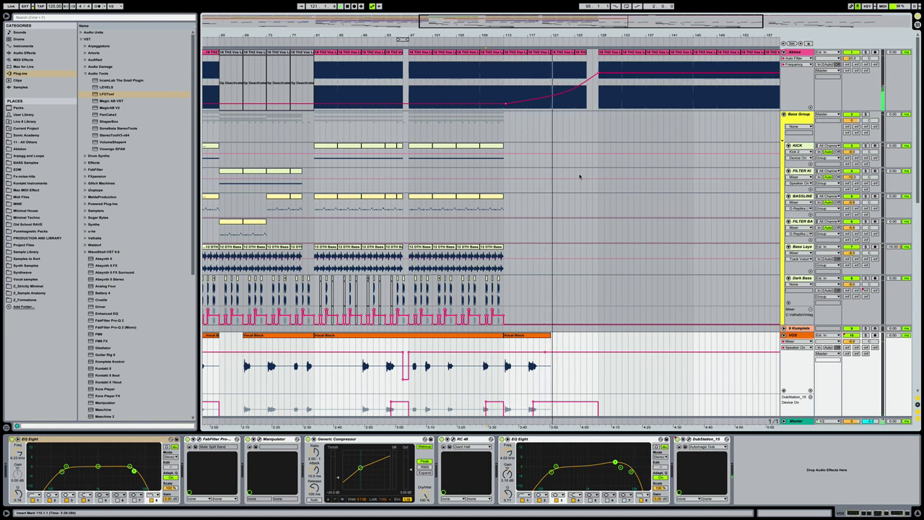
{"action": "scroll", "coordinate": [581, 173], "scroll_direction": "down", "scroll_amount": 3}
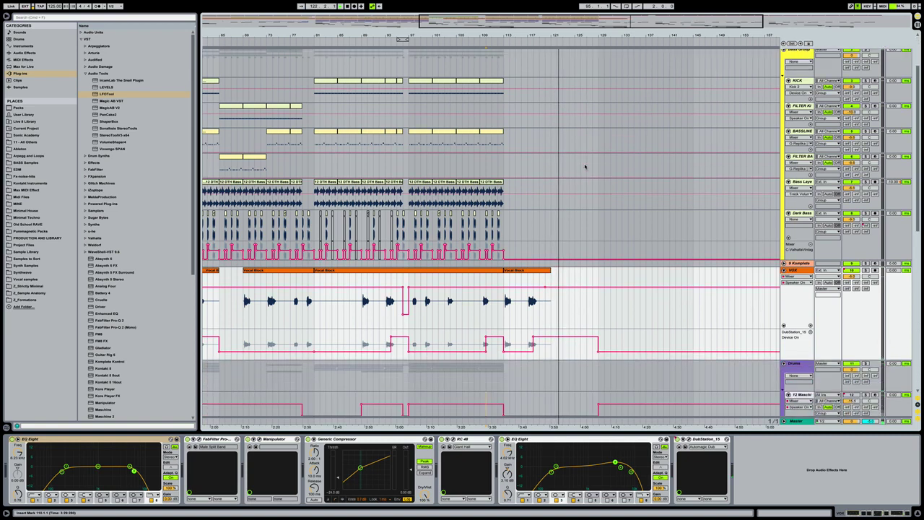
{"action": "scroll", "coordinate": [585, 167], "scroll_direction": "down", "scroll_amount": 1}
{"action": "scroll", "coordinate": [585, 167], "scroll_direction": "down", "scroll_amount": 6}
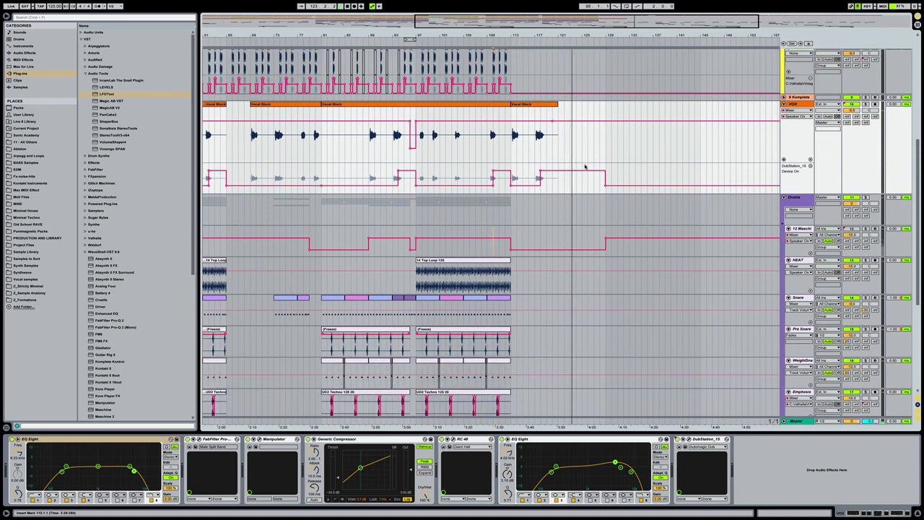
{"action": "scroll", "coordinate": [585, 167], "scroll_direction": "down", "scroll_amount": 7}
{"action": "scroll", "coordinate": [585, 166], "scroll_direction": "right", "scroll_amount": 1}
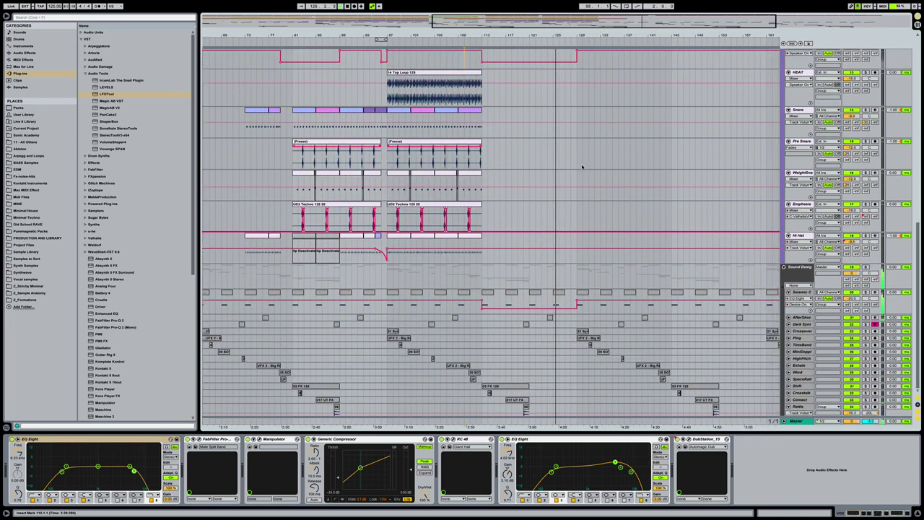
{"action": "scroll", "coordinate": [578, 164], "scroll_direction": "up", "scroll_amount": 4}
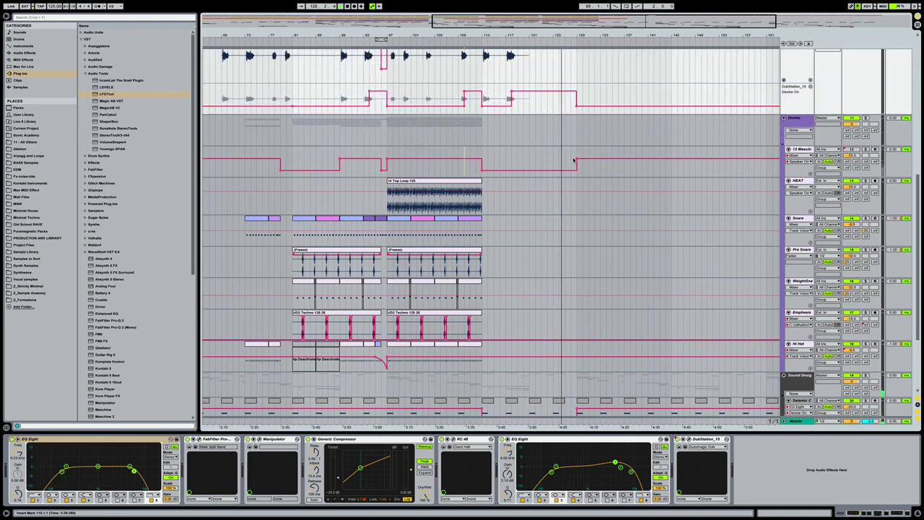
Step: Extend the 12 Maschine track's speaker-off section to about bar 134 and select bars 113 to 129 on that track
{"action": "left_click_drag", "start_coordinate": [575, 159], "coordinate": [600, 156]}
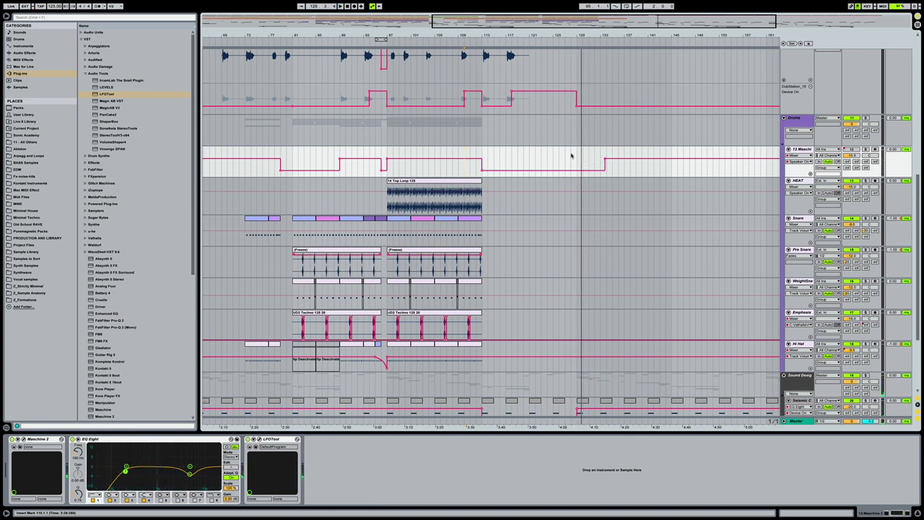
{"action": "left_click_drag", "start_coordinate": [482, 152], "coordinate": [572, 153]}
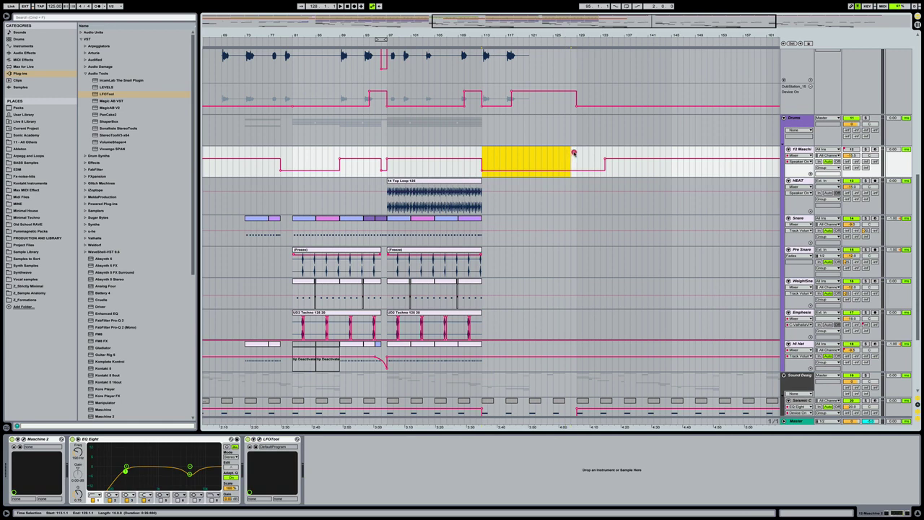
Step: Open the Komplete Kontrol plugin on the 9 Komplete track to view it and close its window
{"action": "scroll", "coordinate": [582, 208], "scroll_direction": "up", "scroll_amount": 3}
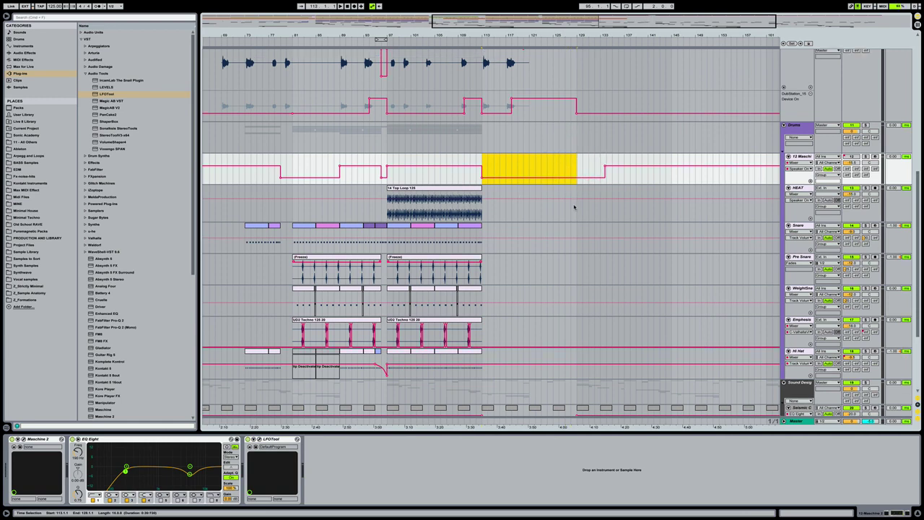
{"action": "scroll", "coordinate": [546, 191], "scroll_direction": "up", "scroll_amount": 2}
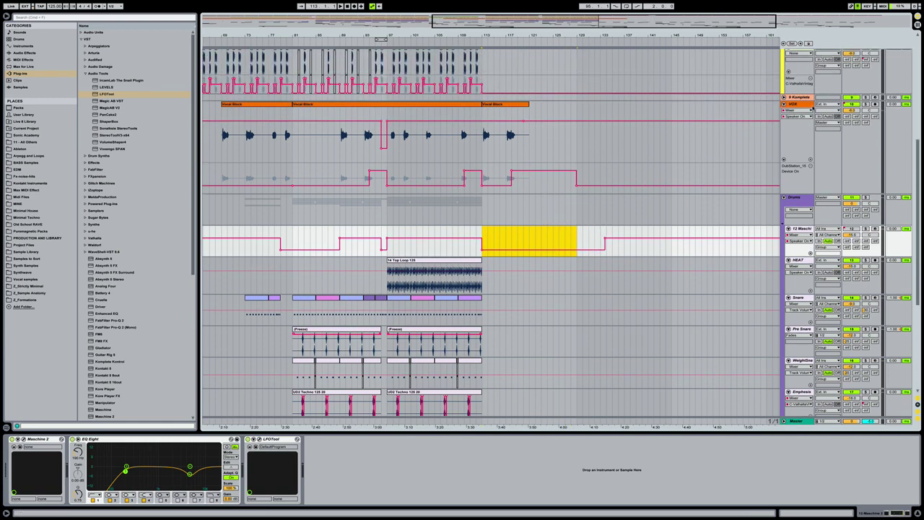
{"action": "scroll", "coordinate": [785, 97], "scroll_direction": "up", "scroll_amount": 1}
{"action": "left_click", "coordinate": [801, 96]}
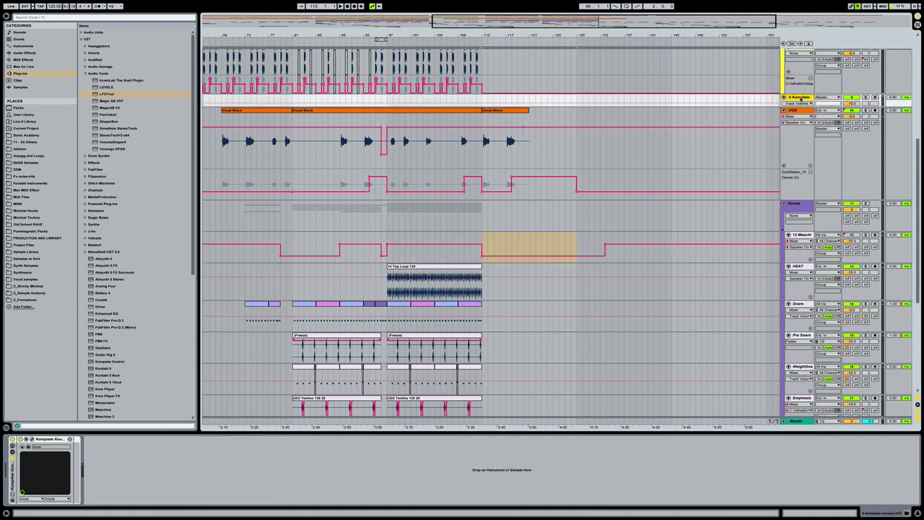
{"action": "left_click", "coordinate": [791, 98]}
{"action": "left_click", "coordinate": [32, 439]}
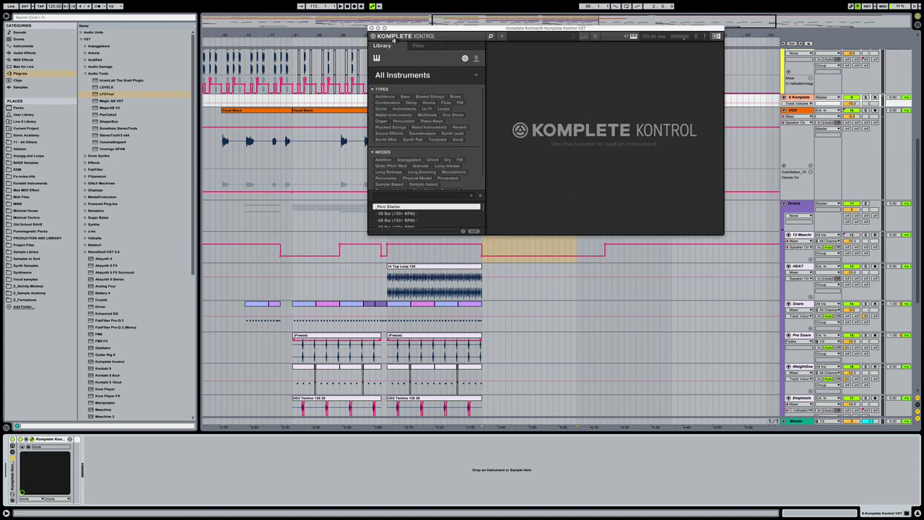
{"action": "left_click", "coordinate": [371, 28]}
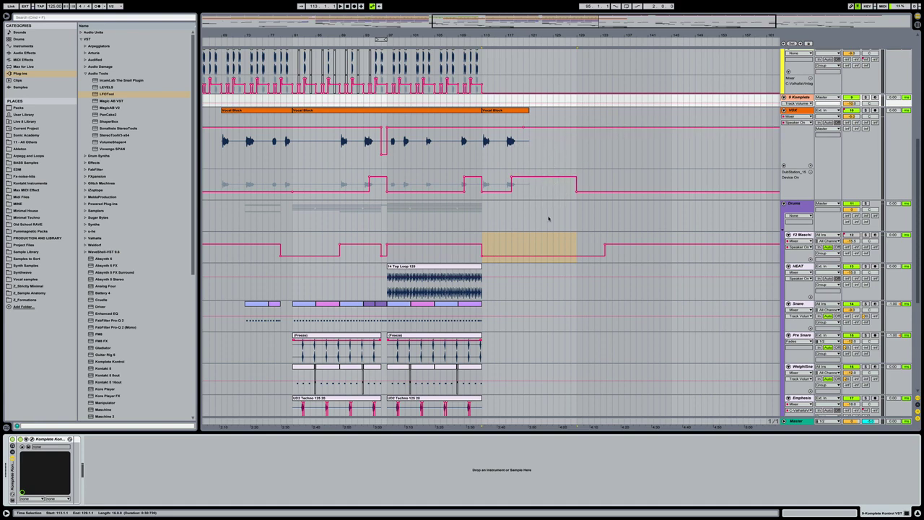
Step: Place the insert marker at bar 129 on the VOX track and delete the stray speaker automation breakpoint near bar 120
{"action": "scroll", "coordinate": [547, 221], "scroll_direction": "up", "scroll_amount": 2}
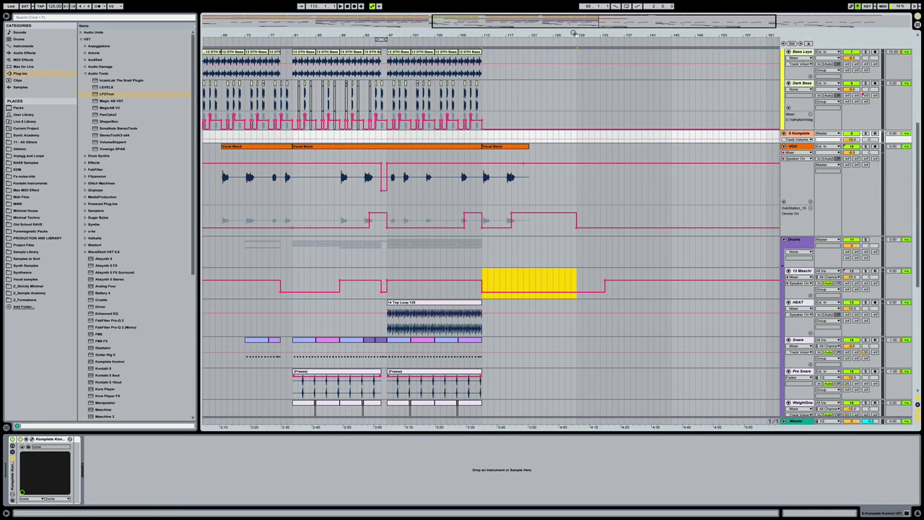
{"action": "left_click_drag", "start_coordinate": [575, 32], "coordinate": [578, 71]}
{"action": "left_click", "coordinate": [572, 175]}
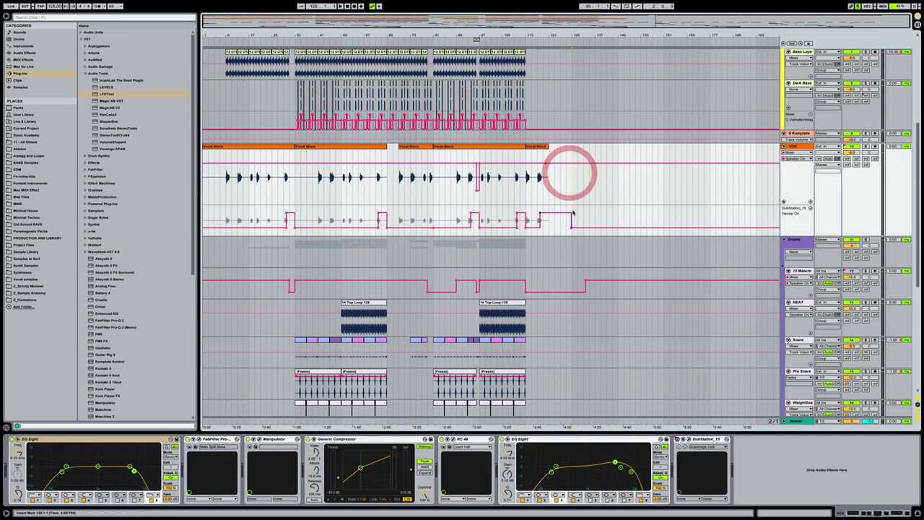
{"action": "scroll", "coordinate": [573, 195], "scroll_direction": "up", "scroll_amount": 2}
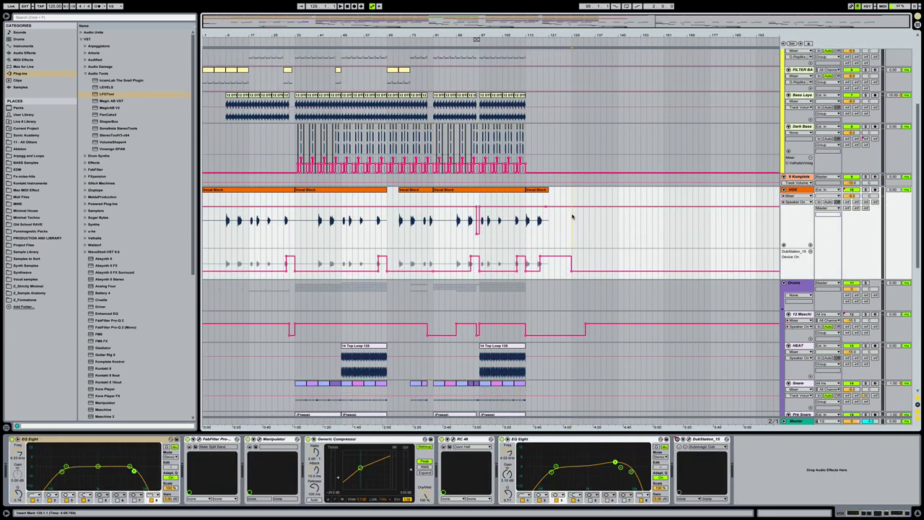
{"action": "left_click_drag", "start_coordinate": [590, 37], "coordinate": [527, 195]}
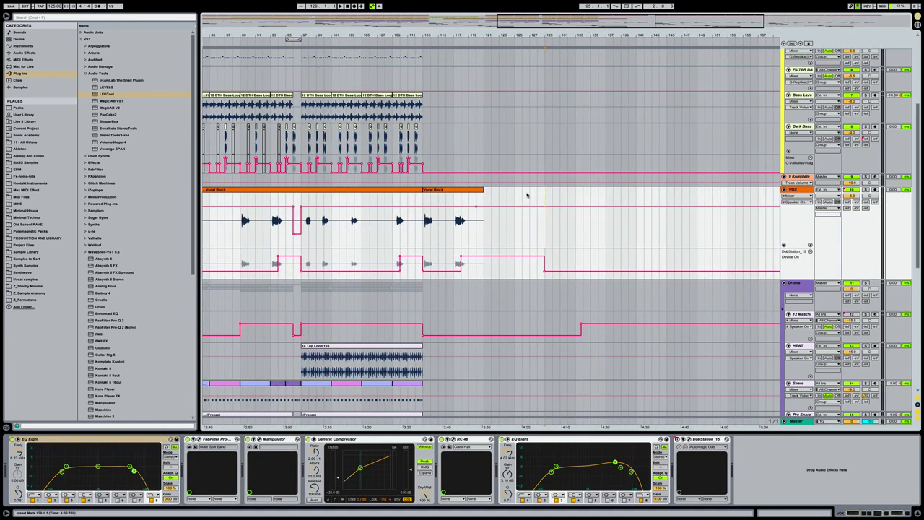
{"action": "left_click", "coordinate": [476, 208]}
{"action": "left_click", "coordinate": [476, 208]}
Step: Place the 13-Audio-1.wav vocal from Sonic Academy's Vocal > Never Be Apart > Samples > Processed > Consolidate folder on the VOX track at bar 127
{"action": "left_click", "coordinate": [32, 135]}
{"action": "left_click", "coordinate": [81, 100]}
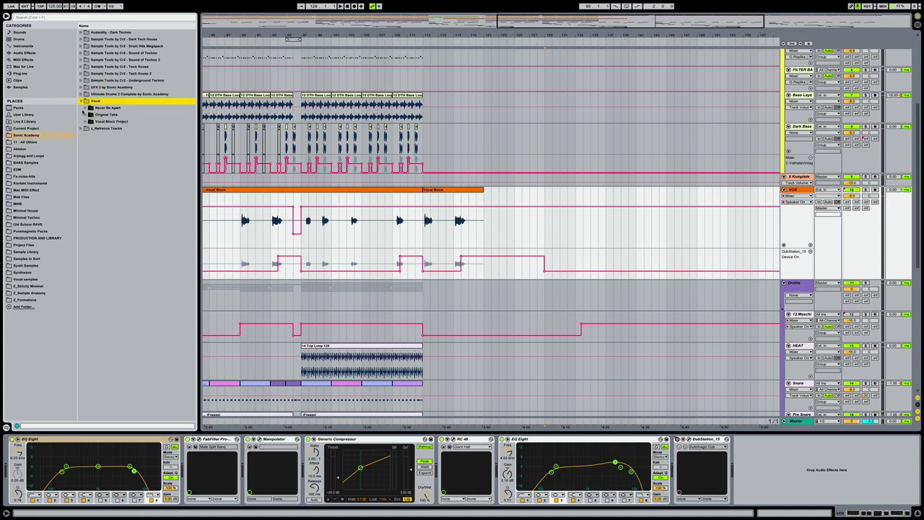
{"action": "left_click", "coordinate": [84, 108]}
{"action": "left_click", "coordinate": [90, 115]}
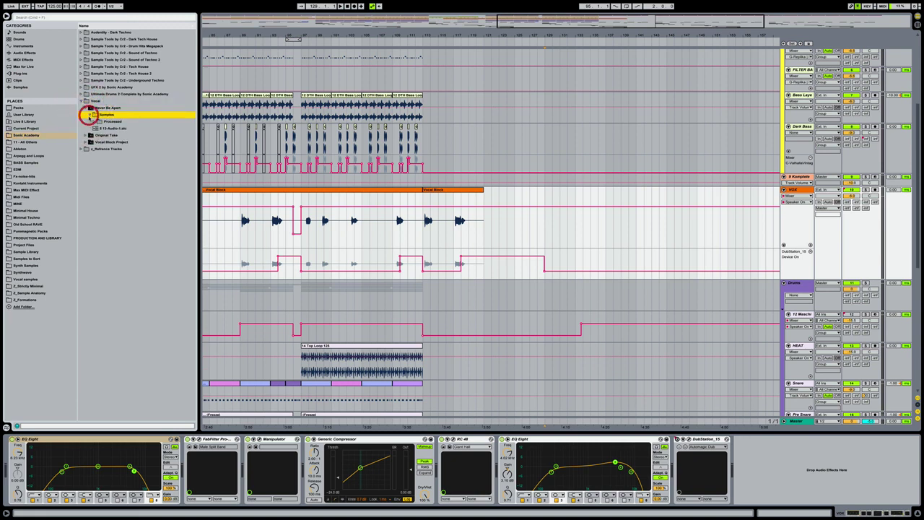
{"action": "left_click", "coordinate": [95, 122]}
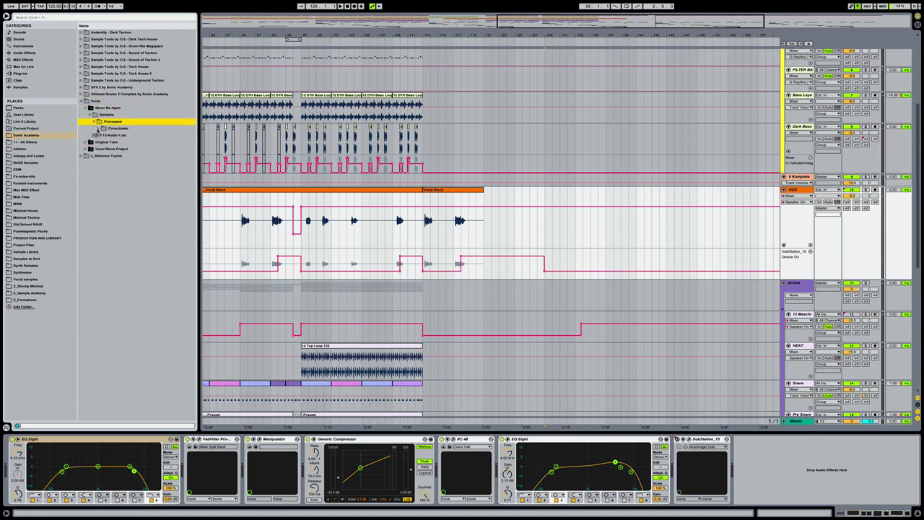
{"action": "left_click", "coordinate": [101, 127]}
{"action": "left_click_drag", "start_coordinate": [120, 135], "coordinate": [535, 221]}
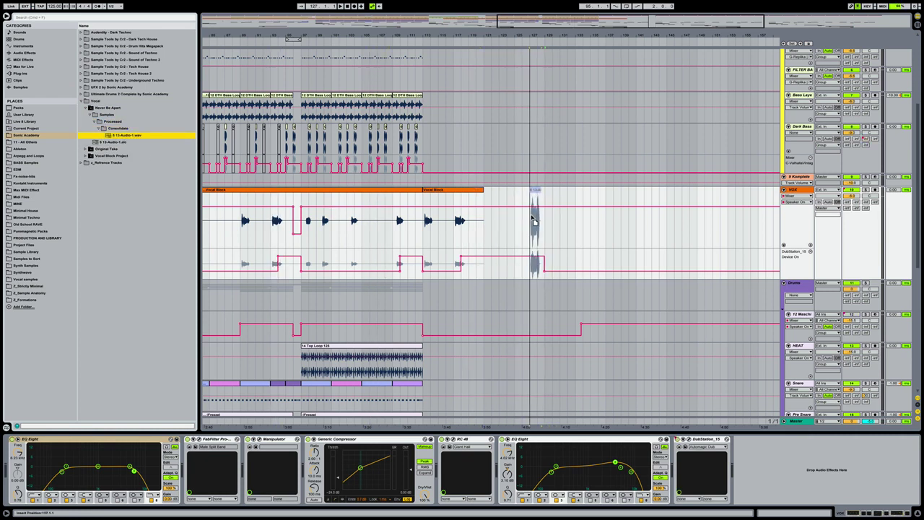
Step: Solo the VOX track and audition the 13-Audio-1 vocal clip at bar 127 with its waveform open
{"action": "left_click_drag", "start_coordinate": [533, 219], "coordinate": [533, 219]}
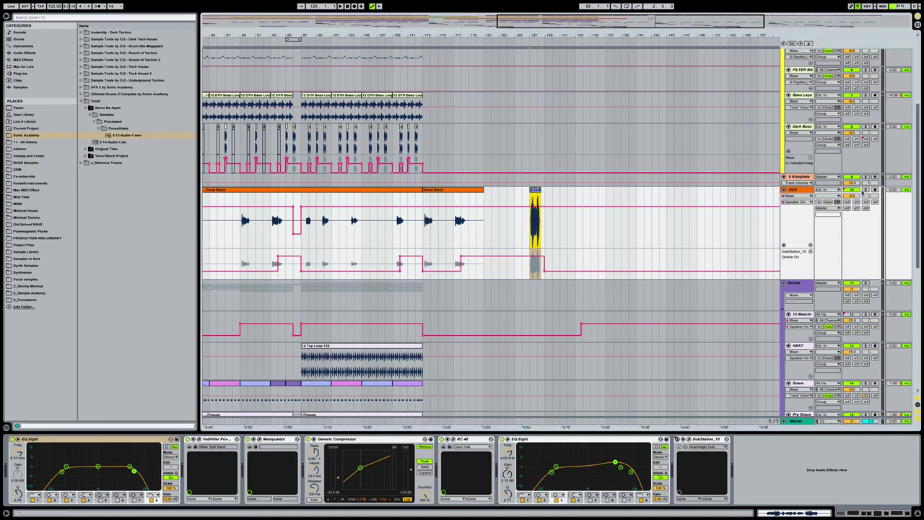
{"action": "left_click", "coordinate": [866, 191]}
{"action": "left_click", "coordinate": [535, 191]}
{"action": "key", "text": "space"}
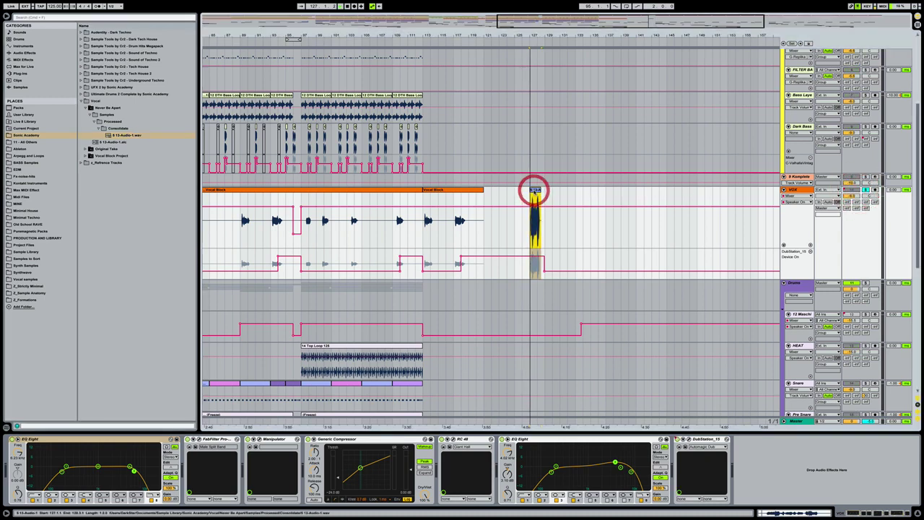
{"action": "left_click", "coordinate": [535, 191]}
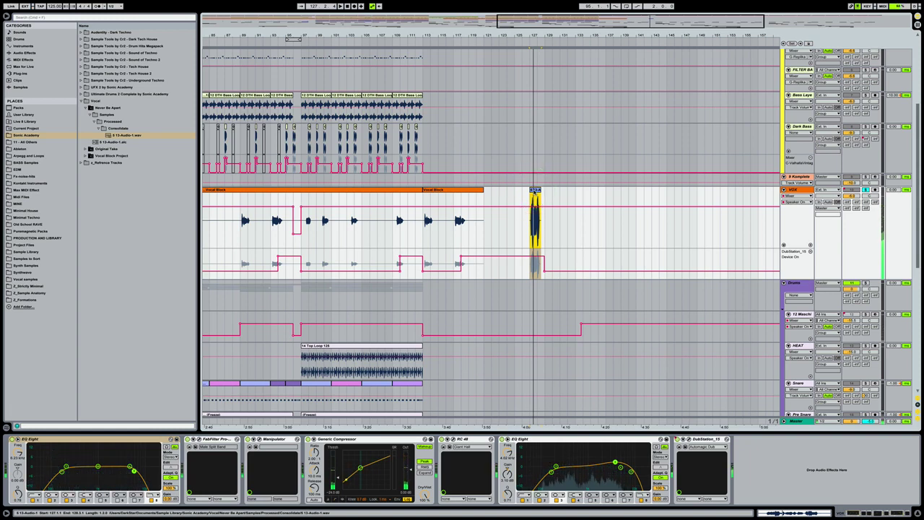
{"action": "double_click", "coordinate": [535, 191]}
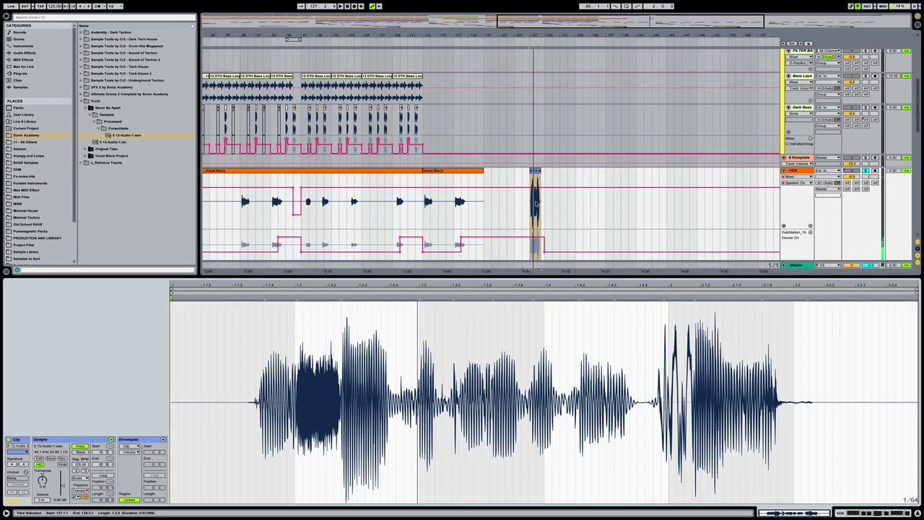
Step: Consolidate the vocal clip at bar 127 and lower its clip gain to about -13 dB
{"action": "left_click", "coordinate": [536, 204]}
{"action": "key", "text": "super+j"}
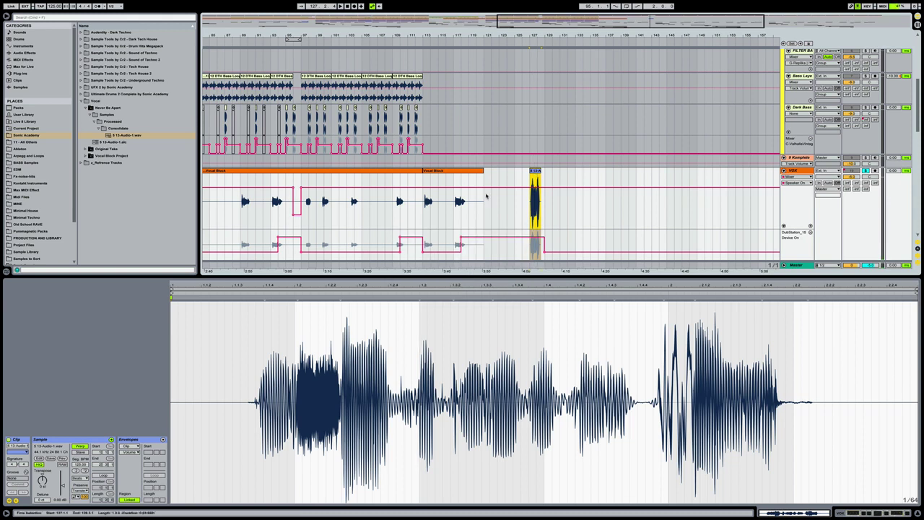
{"action": "left_click_drag", "start_coordinate": [62, 482], "coordinate": [62, 507]}
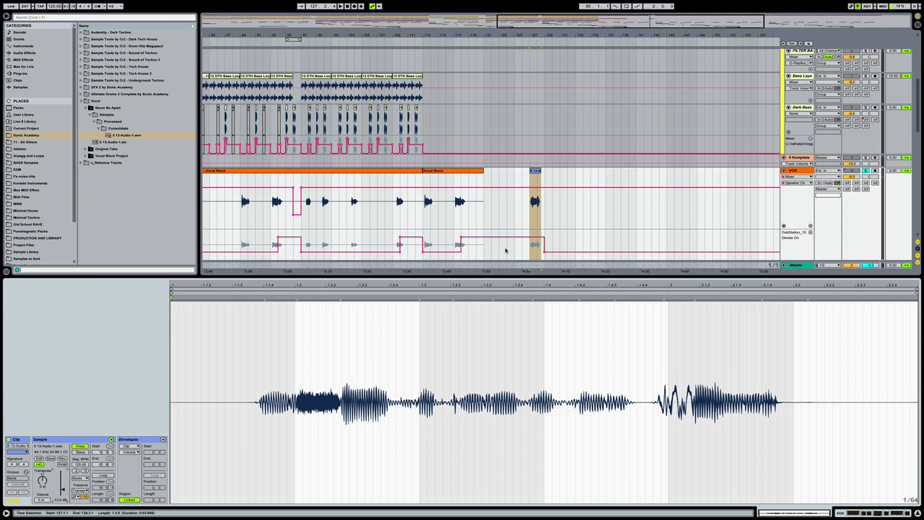
Step: Automate the VOX track's DubStation Device On off from bar 125 and on from bar 128 to 132, and audition the vocal
{"action": "left_click", "coordinate": [519, 205]}
{"action": "key", "text": "space"}
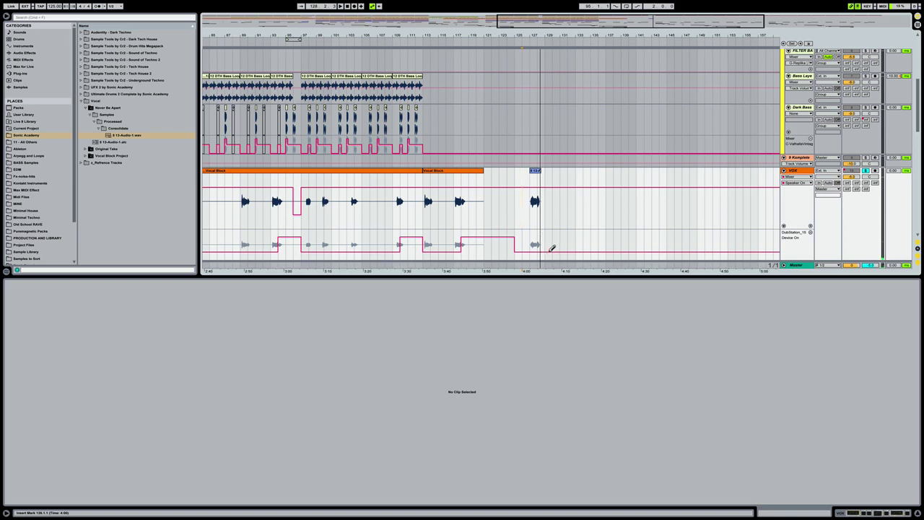
{"action": "left_click_drag", "start_coordinate": [550, 35], "coordinate": [540, 55]}
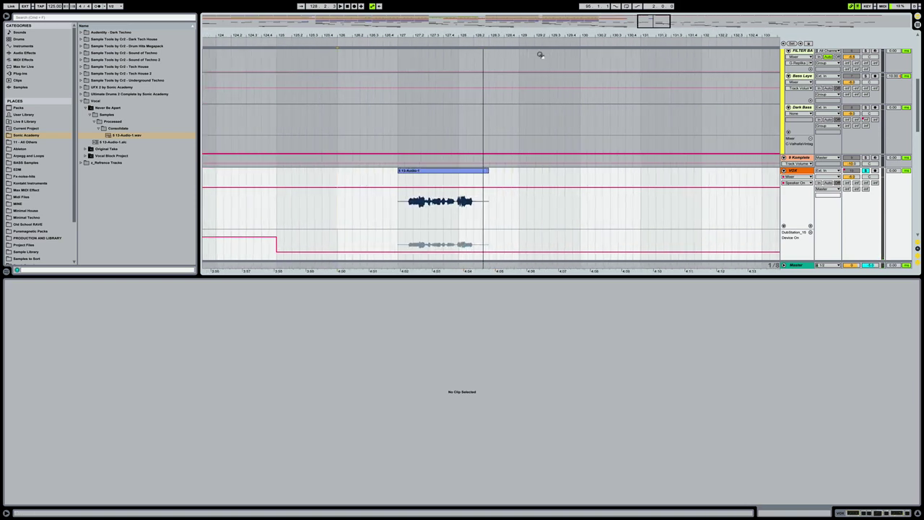
{"action": "left_click", "coordinate": [439, 171]}
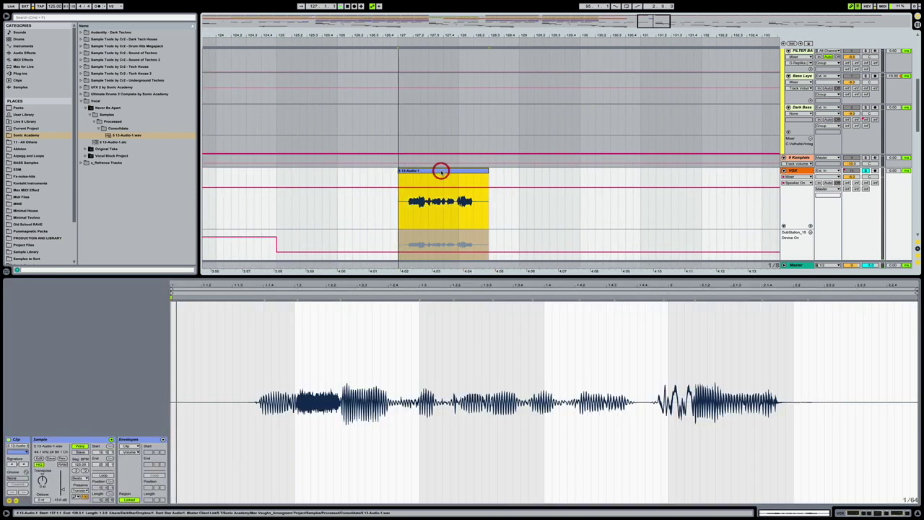
{"action": "left_click", "coordinate": [463, 225]}
{"action": "left_click", "coordinate": [800, 178]}
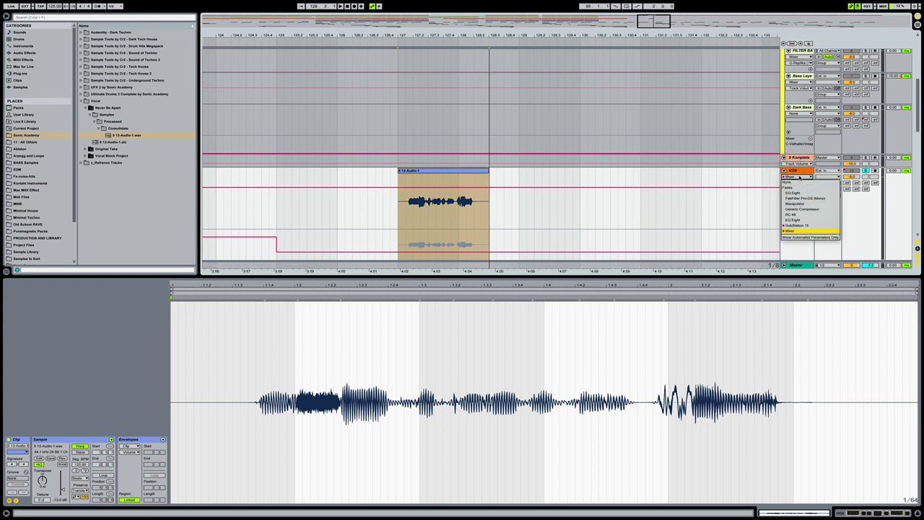
{"action": "left_click", "coordinate": [797, 226]}
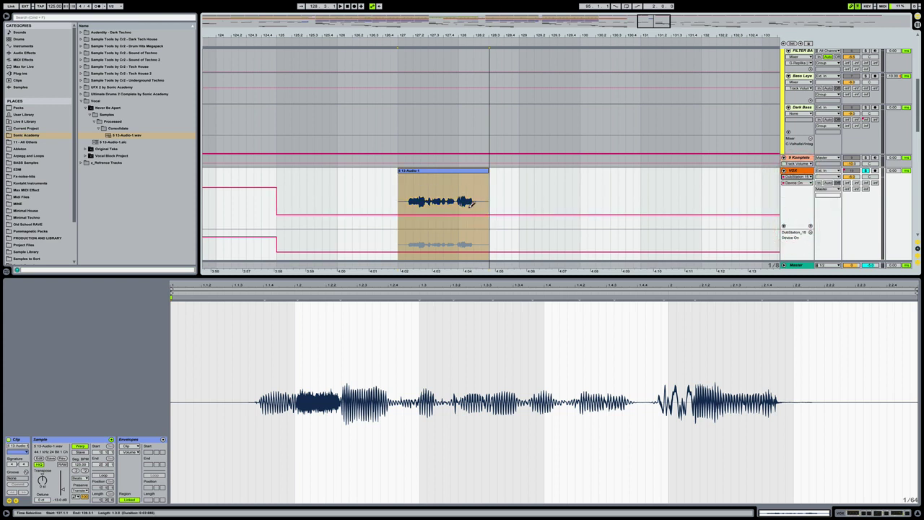
{"action": "mouse_move", "coordinate": [464, 208]}
{"action": "left_mouse_down"}
{"action": "mouse_move", "coordinate": [553, 190]}
{"action": "mouse_move", "coordinate": [716, 186]}
{"action": "left_mouse_up"}
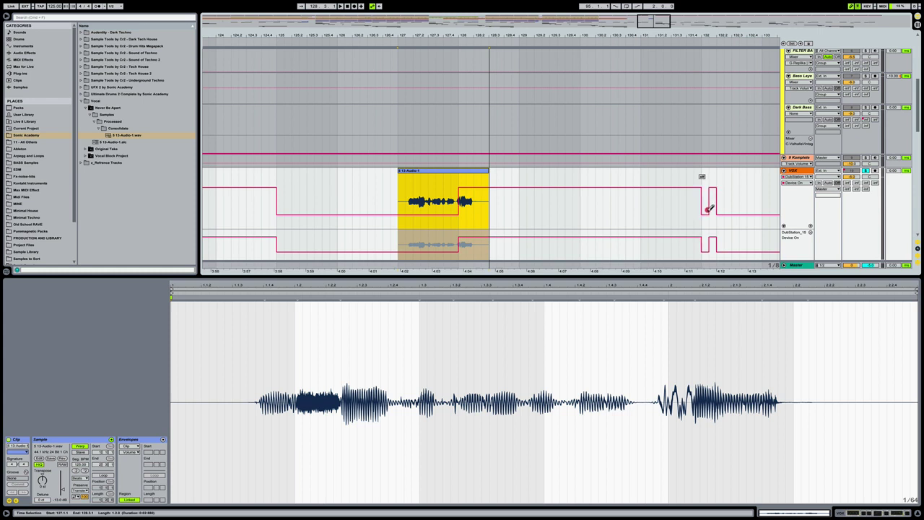
{"action": "left_click", "coordinate": [714, 210]}
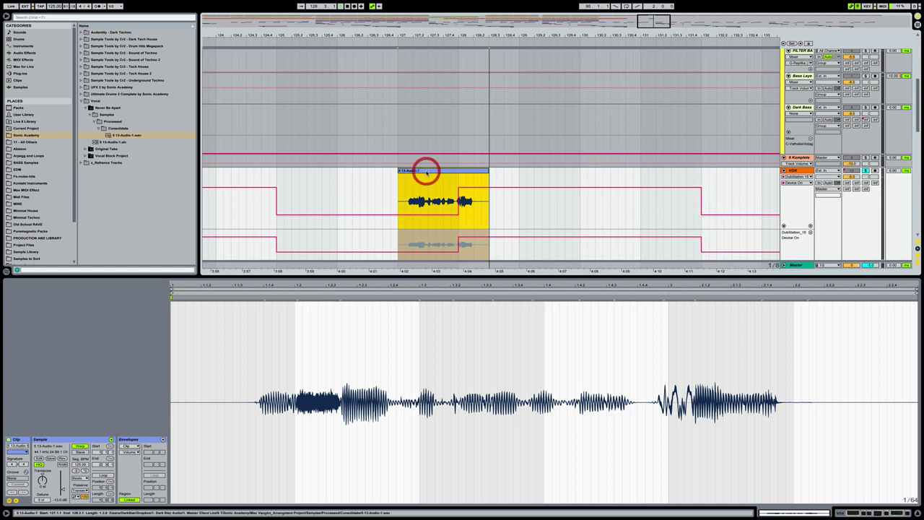
{"action": "key", "text": "space"}
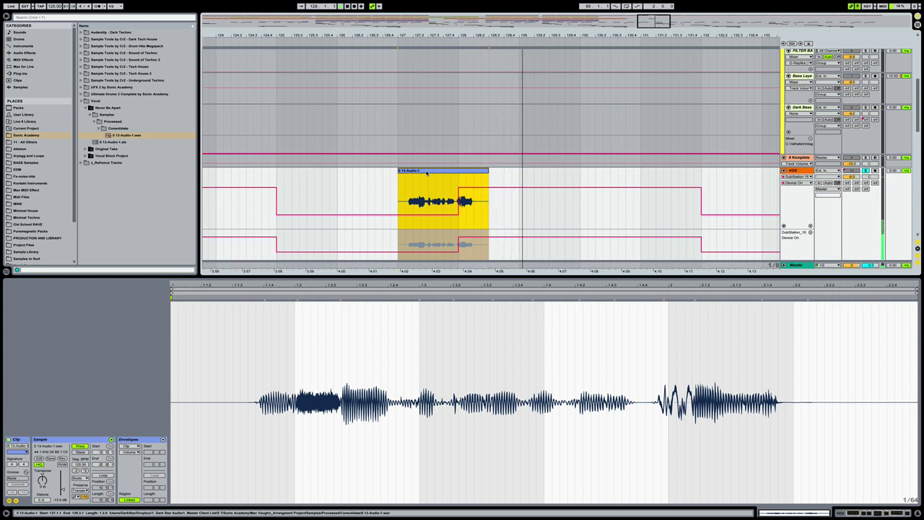
{"action": "key", "text": "super+alt+l"}
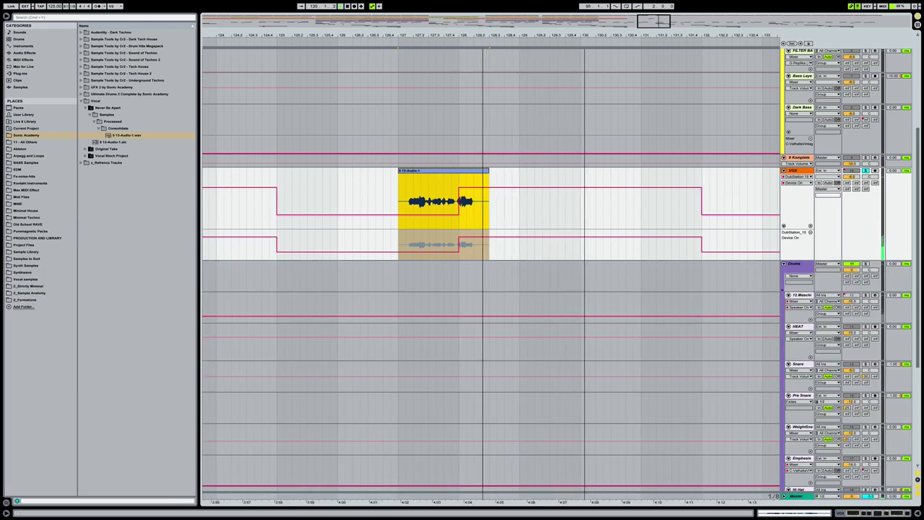
Step: Copy the Bass Group tracks' clips from bars 97 to 113 to bar 129
{"action": "left_click_drag", "start_coordinate": [482, 36], "coordinate": [481, 9]}
{"action": "scroll", "coordinate": [553, 294], "scroll_direction": "up", "scroll_amount": 5}
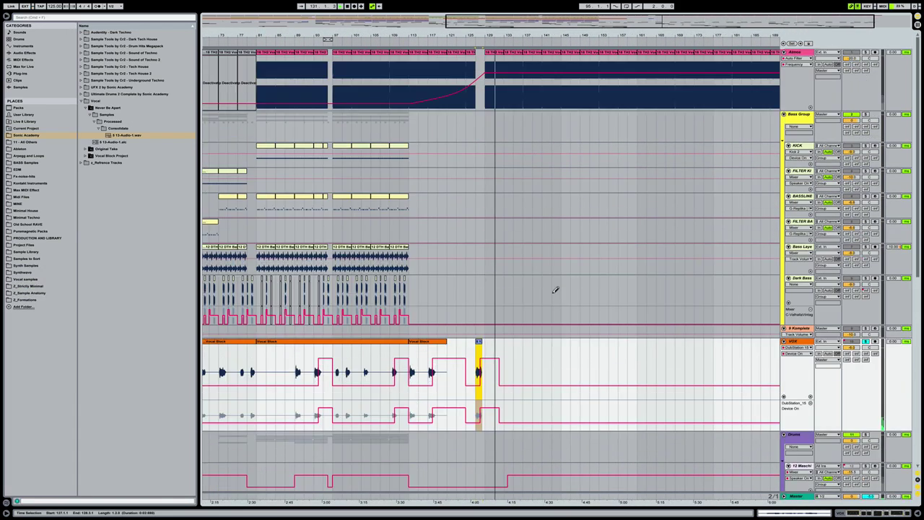
{"action": "left_click", "coordinate": [547, 289]}
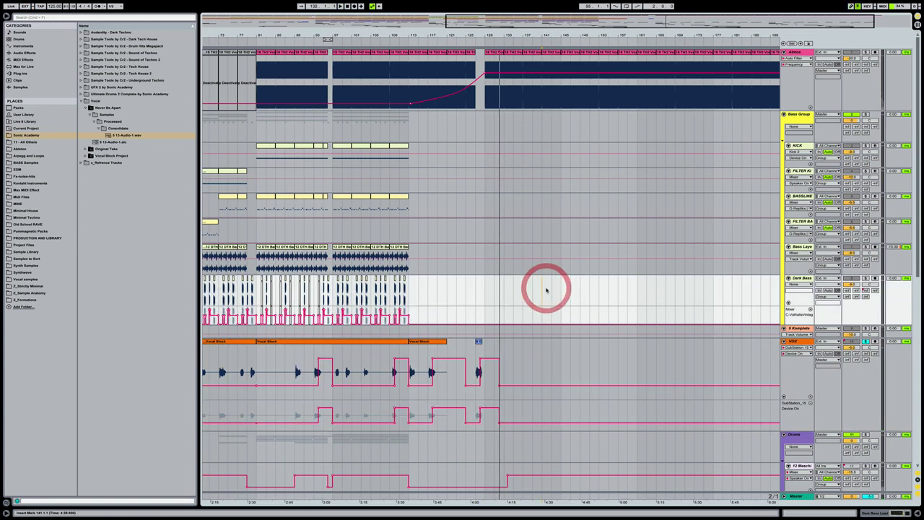
{"action": "scroll", "coordinate": [546, 289], "scroll_direction": "left", "scroll_amount": 3}
{"action": "scroll", "coordinate": [547, 290], "scroll_direction": "left", "scroll_amount": 3}
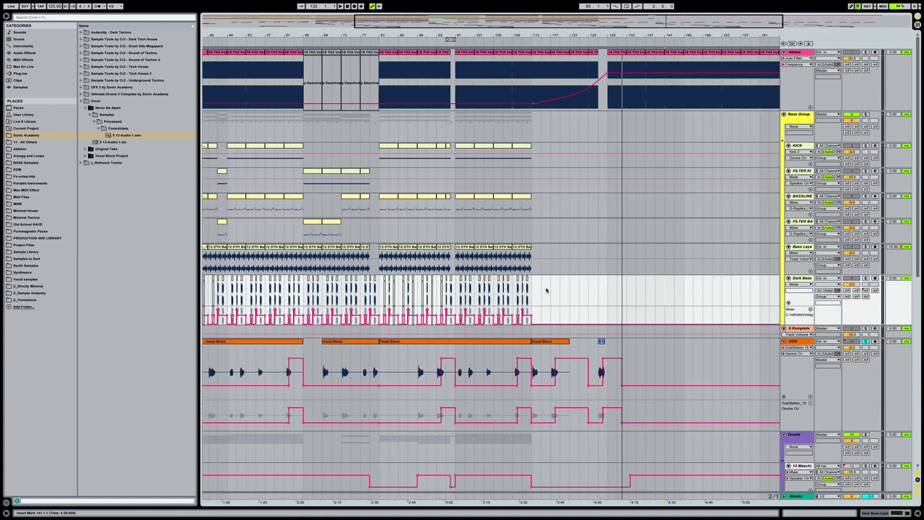
{"action": "left_click", "coordinate": [460, 146]}
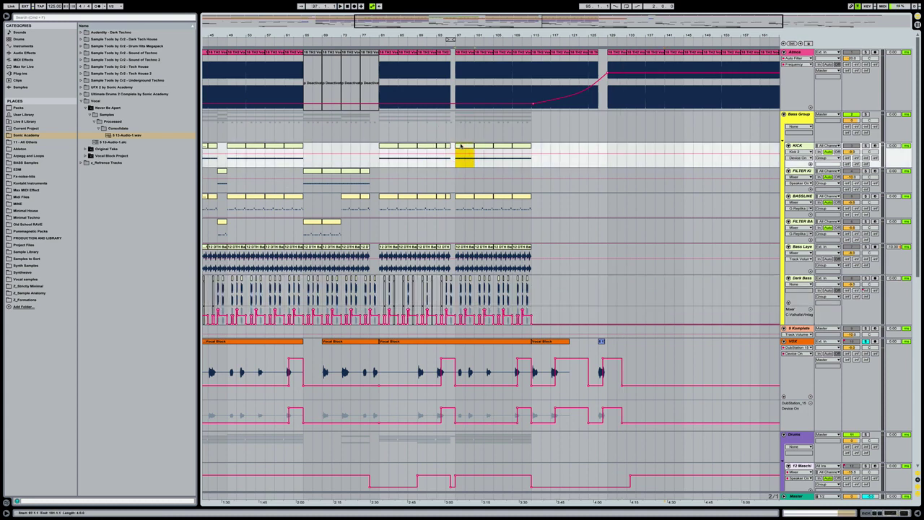
{"action": "left_click", "coordinate": [532, 302], "text": "shift"}
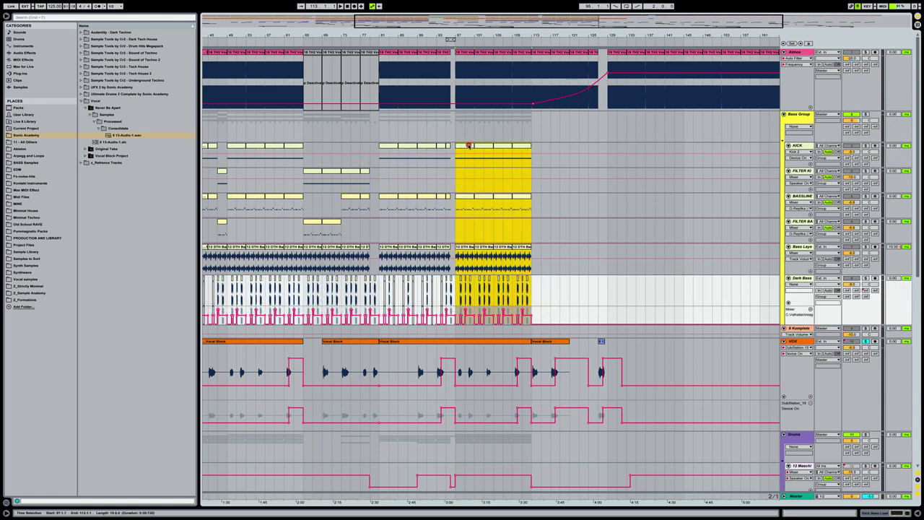
{"action": "left_click_drag", "start_coordinate": [468, 146], "coordinate": [616, 156]}
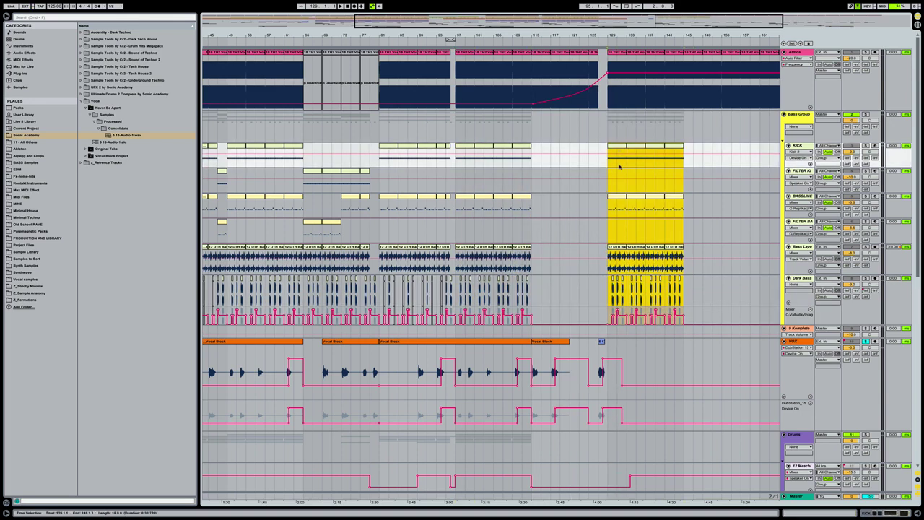
Step: Select bars 33 to 65 across the tracks from KICK down to Hi Hat
{"action": "scroll", "coordinate": [622, 202], "scroll_direction": "down", "scroll_amount": 8}
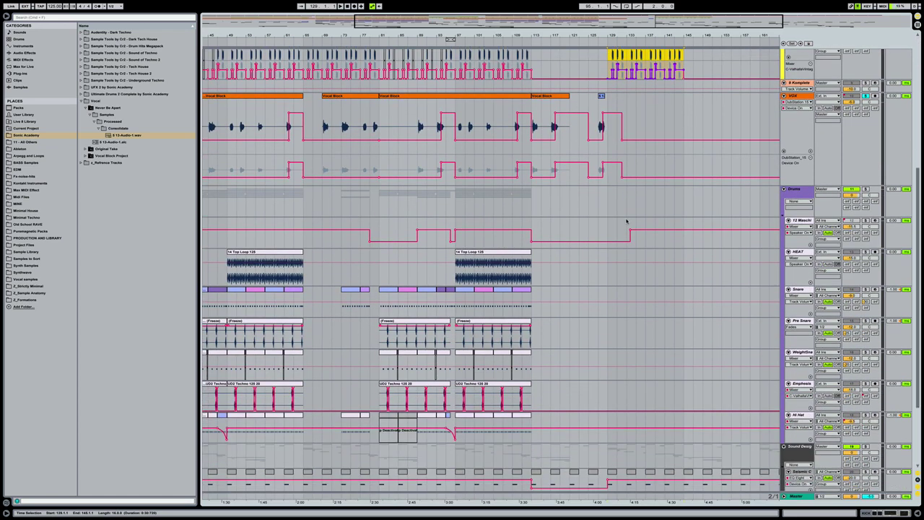
{"action": "scroll", "coordinate": [626, 221], "scroll_direction": "down", "scroll_amount": 1}
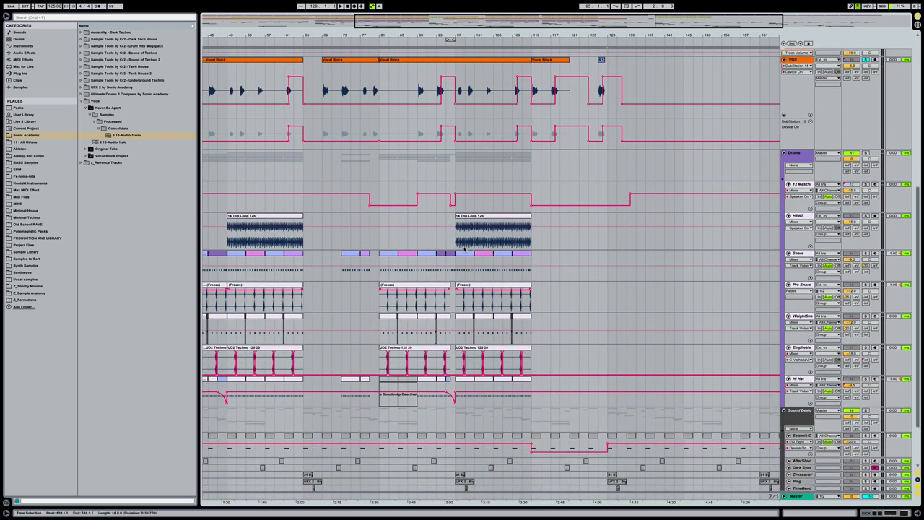
{"action": "scroll", "coordinate": [466, 248], "scroll_direction": "left", "scroll_amount": 5}
{"action": "scroll", "coordinate": [426, 244], "scroll_direction": "up", "scroll_amount": 9}
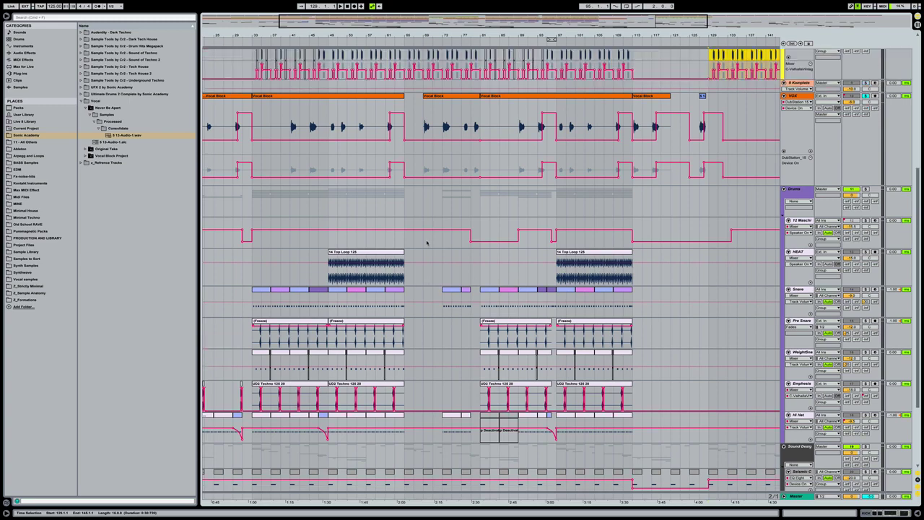
{"action": "left_click", "coordinate": [261, 147]}
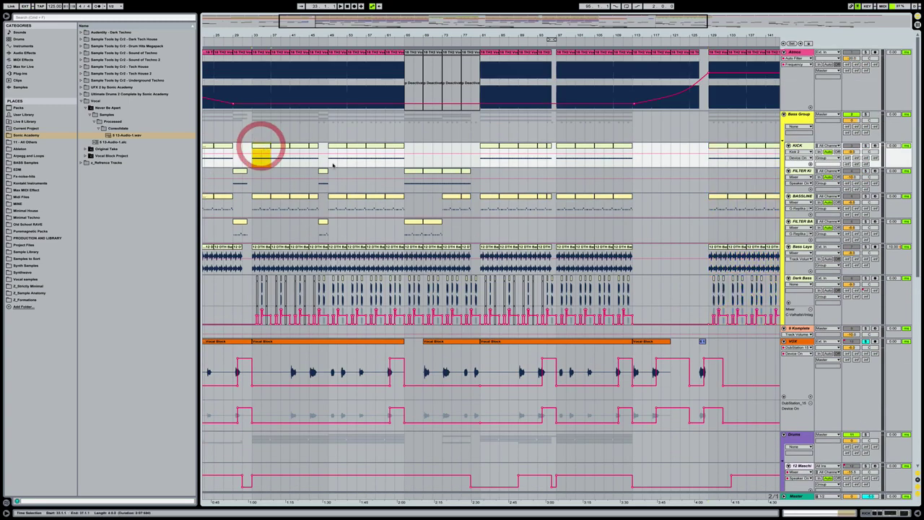
{"action": "scroll", "coordinate": [286, 236], "scroll_direction": "down", "scroll_amount": 11}
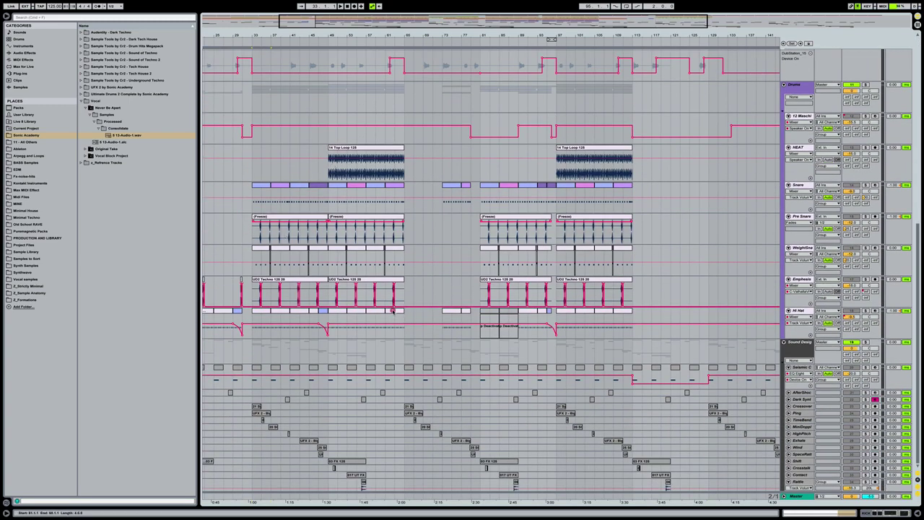
{"action": "left_click_drag", "start_coordinate": [393, 310], "coordinate": [254, 200]}
{"action": "scroll", "coordinate": [356, 185], "scroll_direction": "up", "scroll_amount": 9}
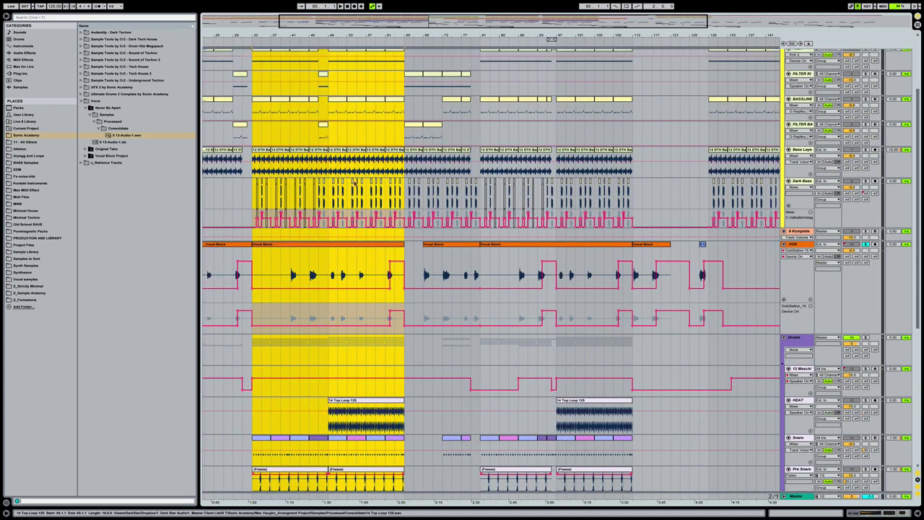
{"action": "left_click_drag", "start_coordinate": [355, 36], "coordinate": [355, 36]}
{"action": "scroll", "coordinate": [489, 248], "scroll_direction": "right", "scroll_amount": 1}
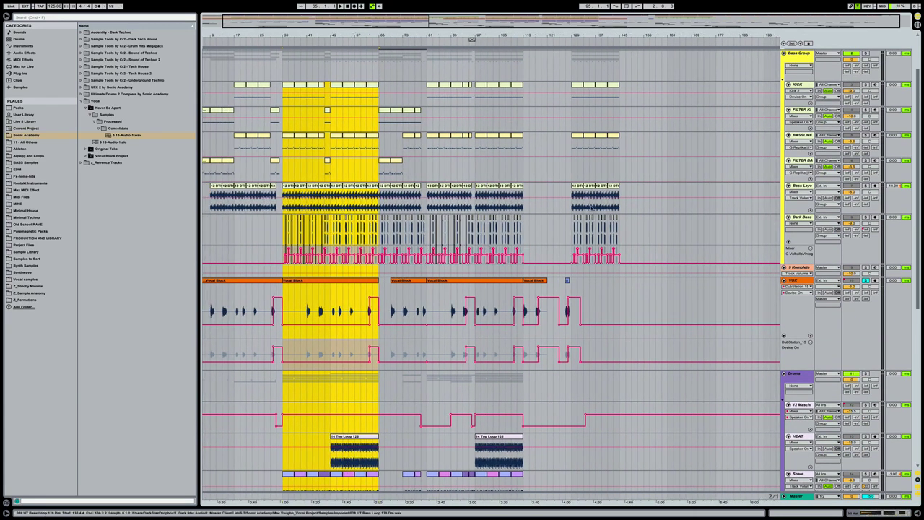
Step: Delete the copied Bass Group clips between bars 129 and 145
{"action": "left_click_drag", "start_coordinate": [622, 88], "coordinate": [575, 259]}
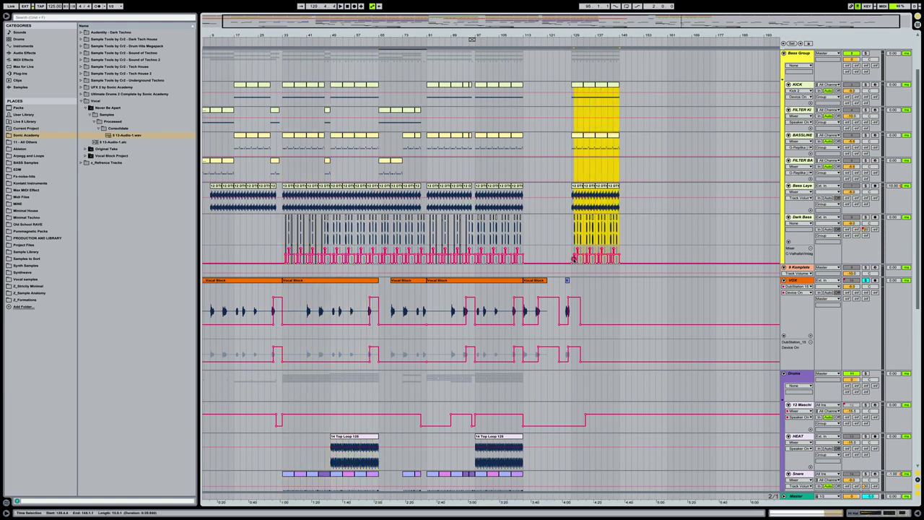
{"action": "left_click", "coordinate": [568, 260]}
{"action": "key", "text": "Delete"}
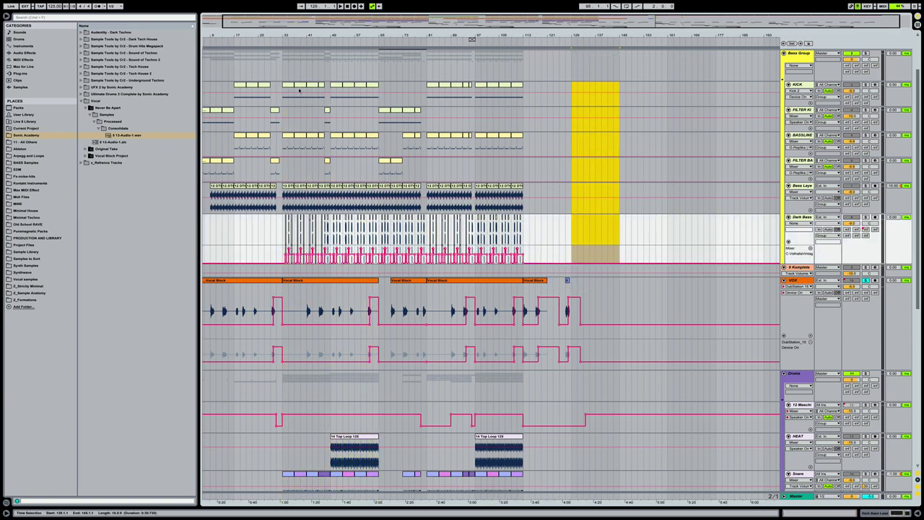
Step: Copy bars 33 to 65 of all tracks from KICK down to Hi Hat to bar 129
{"action": "left_click", "coordinate": [290, 85]}
{"action": "scroll", "coordinate": [369, 276], "scroll_direction": "down", "scroll_amount": 8}
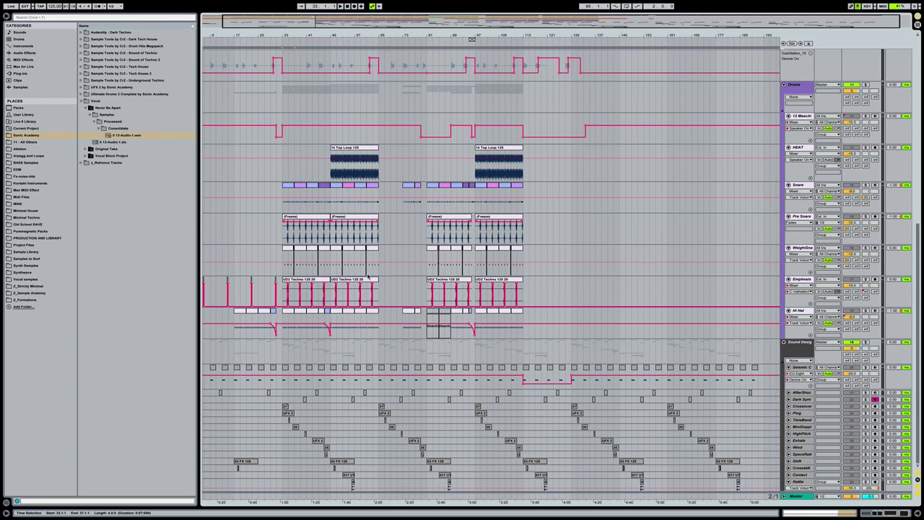
{"action": "left_click", "coordinate": [374, 313], "text": "shift"}
{"action": "scroll", "coordinate": [340, 106], "scroll_direction": "up", "scroll_amount": 8}
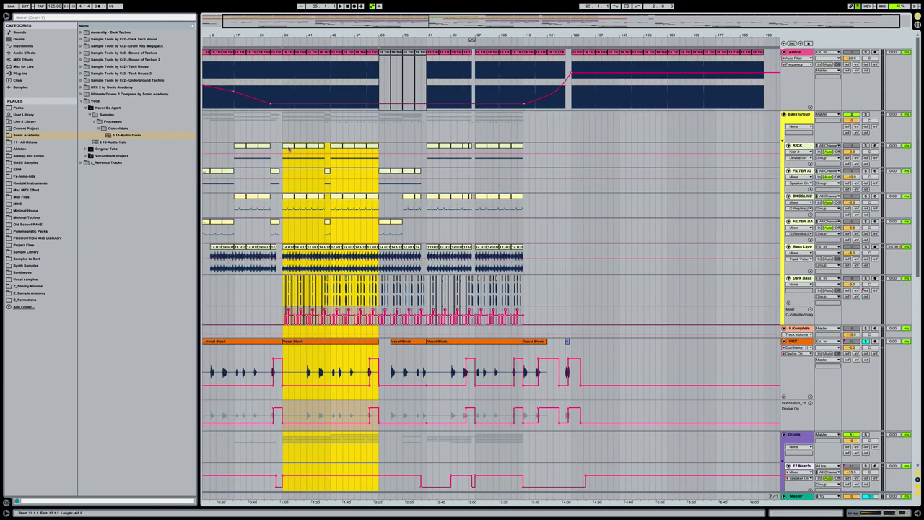
{"action": "left_click_drag", "start_coordinate": [288, 144], "coordinate": [577, 152]}
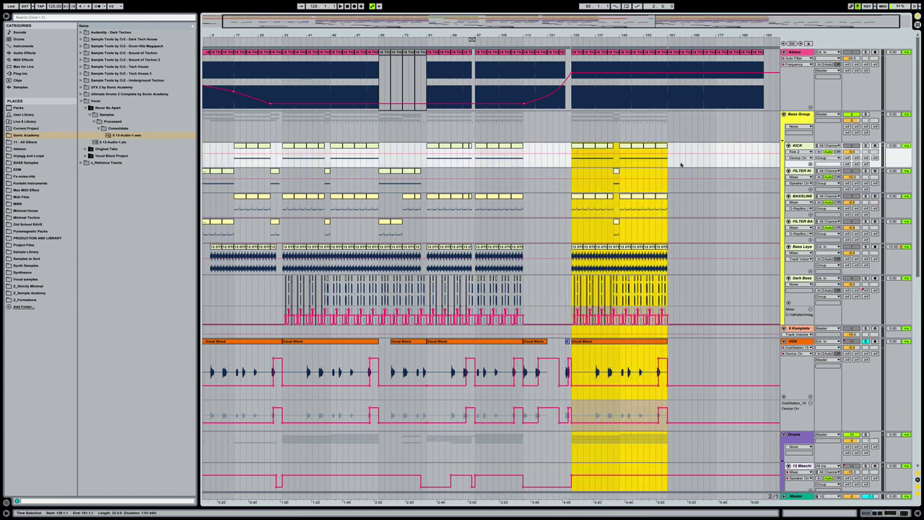
Step: Move the copied top loop clip on the HEAT track so it starts at bar 137
{"action": "scroll", "coordinate": [681, 164], "scroll_direction": "down", "scroll_amount": 10}
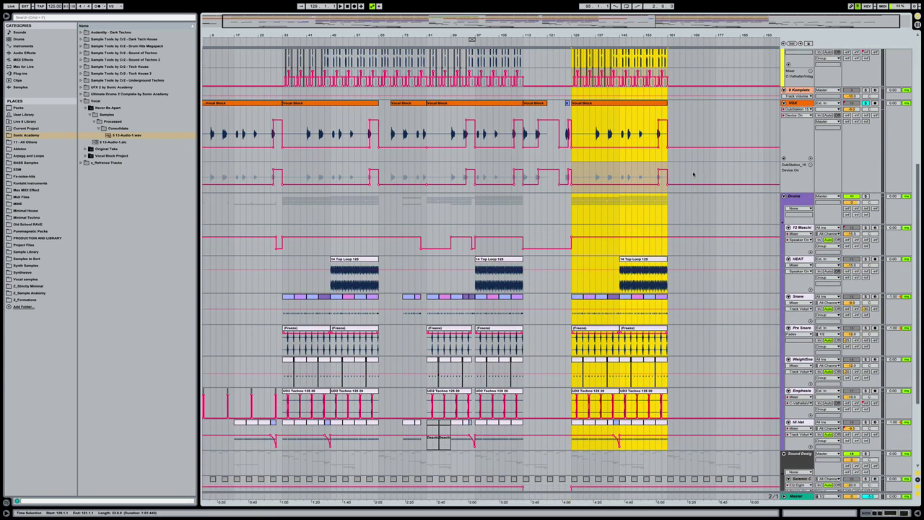
{"action": "left_click", "coordinate": [693, 173]}
{"action": "left_click_drag", "start_coordinate": [690, 34], "coordinate": [689, 87]}
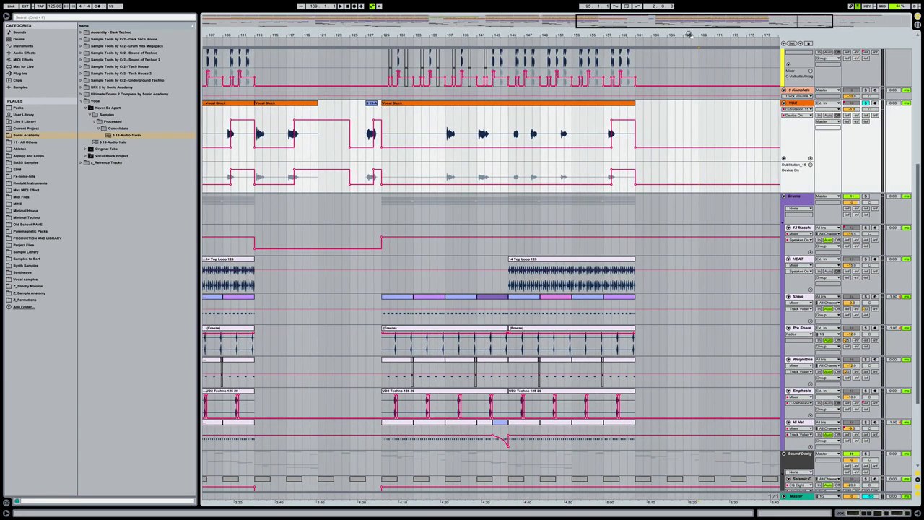
{"action": "left_click", "coordinate": [520, 258]}
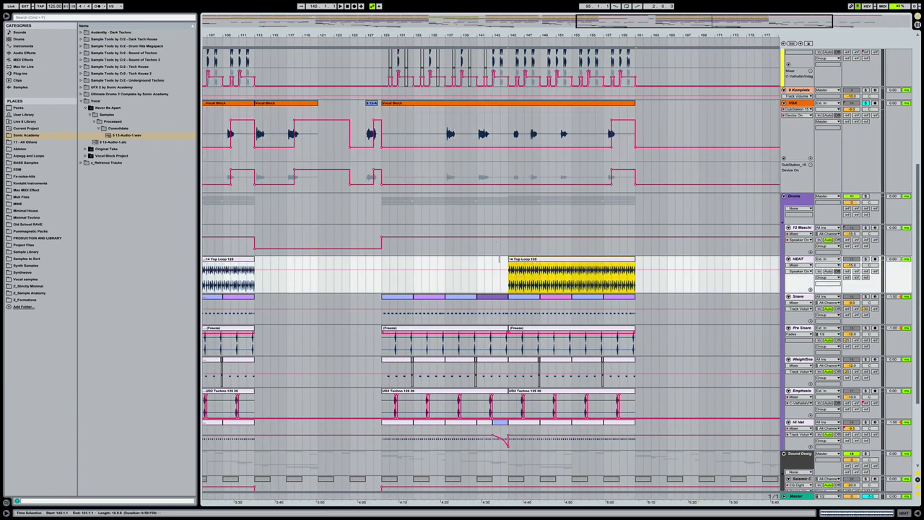
{"action": "left_click_drag", "start_coordinate": [528, 258], "coordinate": [465, 263]}
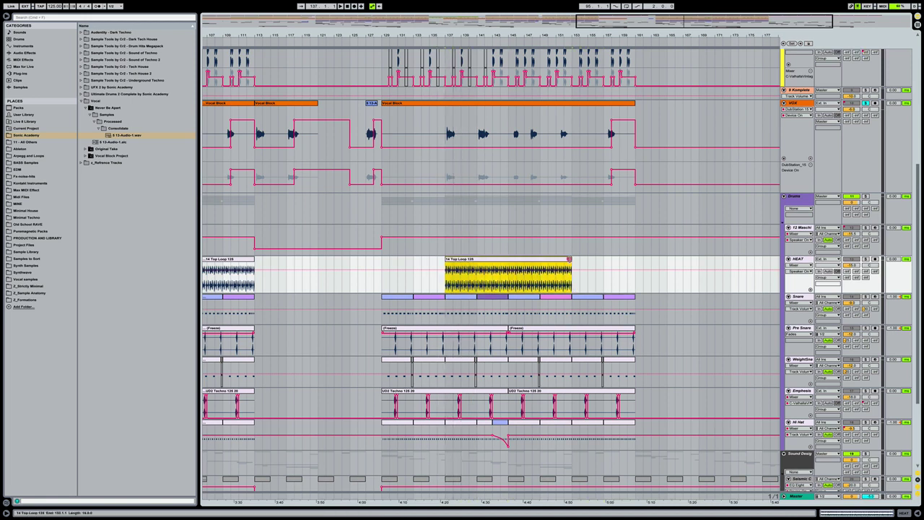
Step: Duplicate the HEAT top loop clip to bar 153 and shorten the copy to end at bar 161
{"action": "left_click", "coordinate": [546, 258]}
{"action": "key", "text": "ctrl+d"}
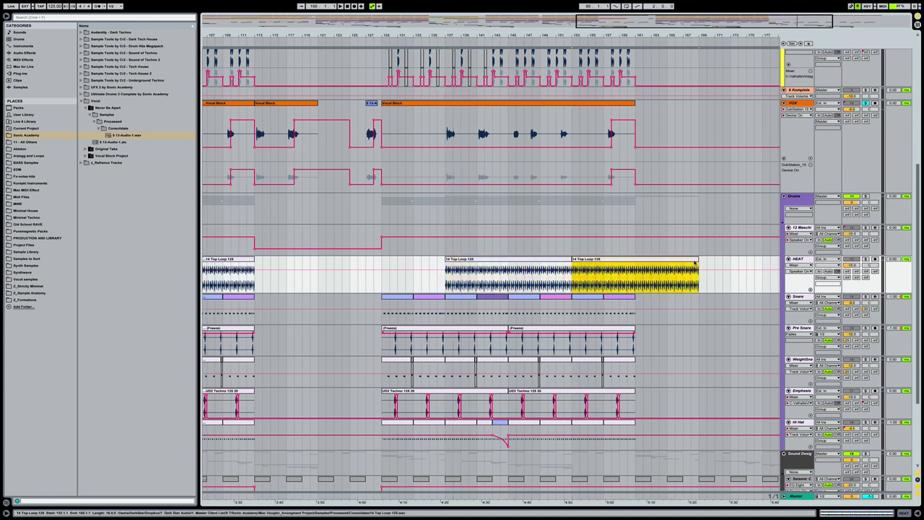
{"action": "left_click_drag", "start_coordinate": [685, 260], "coordinate": [629, 263]}
Step: Shift the 12 Maschine track's Speaker On automation so it switches on at bar 137, in line with the HEAT loop
{"action": "scroll", "coordinate": [650, 264], "scroll_direction": "left", "scroll_amount": 5}
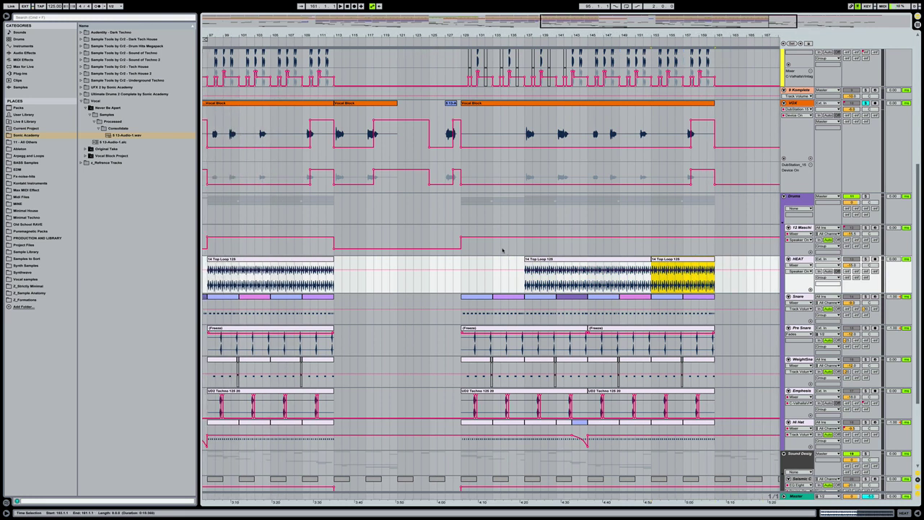
{"action": "left_click_drag", "start_coordinate": [461, 237], "coordinate": [475, 236]}
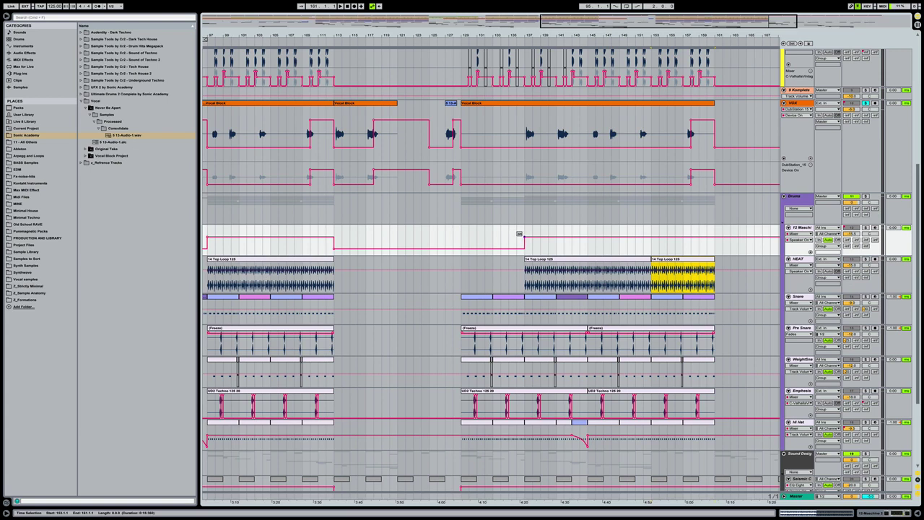
{"action": "left_click_drag", "start_coordinate": [528, 33], "coordinate": [447, 271]}
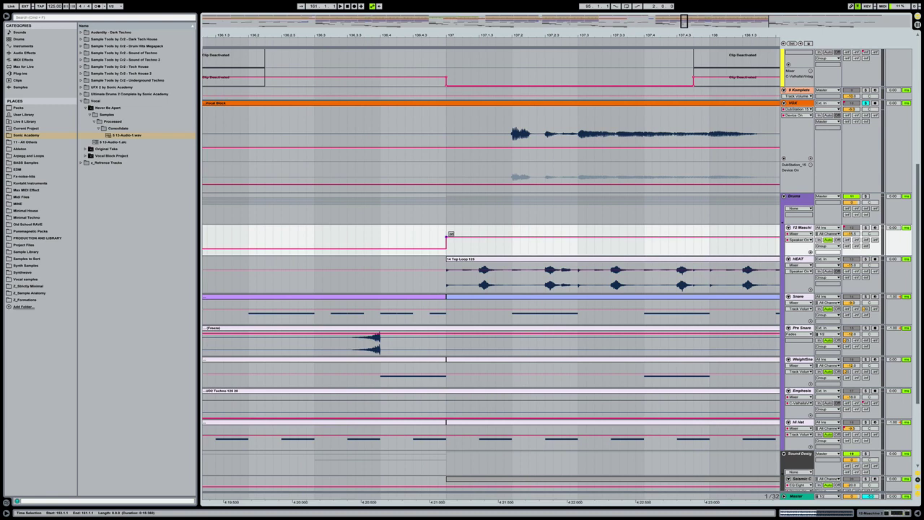
{"action": "left_click_drag", "start_coordinate": [448, 26], "coordinate": [448, 7]}
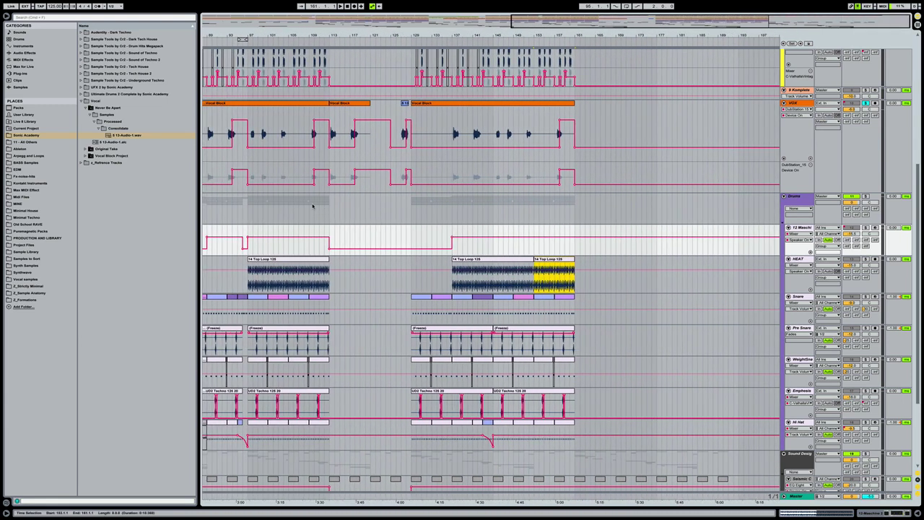
Step: Play the arrangement from bar 97 and examine the Bass Group and vocal clips around bar 129
{"action": "left_click", "coordinate": [249, 203]}
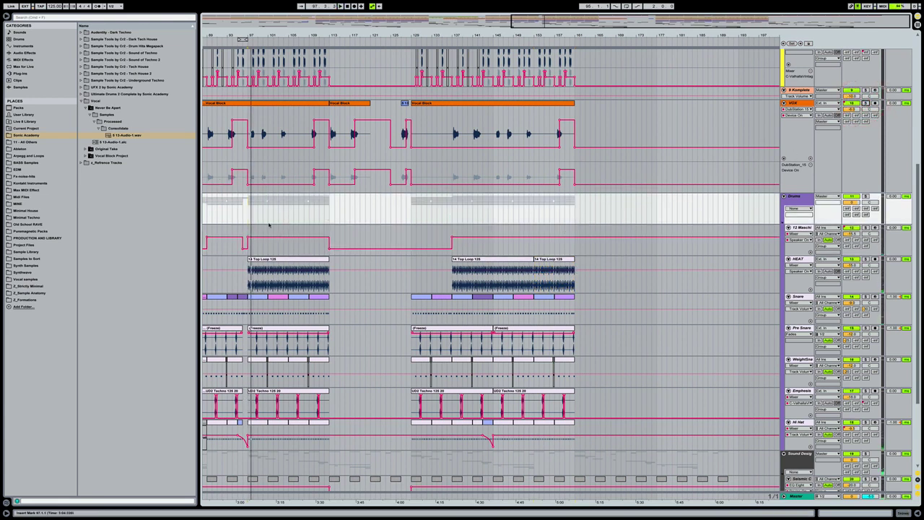
{"action": "left_click", "coordinate": [246, 208]}
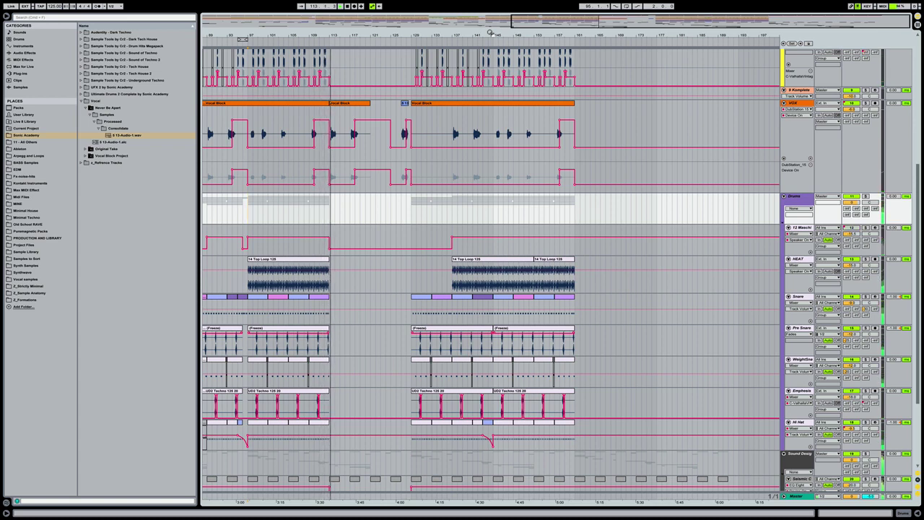
{"action": "left_click_drag", "start_coordinate": [490, 32], "coordinate": [497, 211]}
{"action": "scroll", "coordinate": [497, 211], "scroll_direction": "up", "scroll_amount": 5}
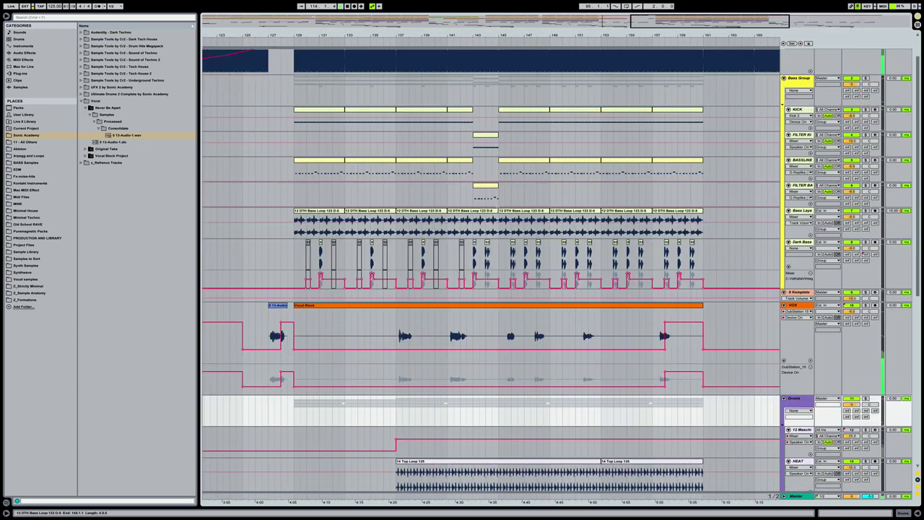
{"action": "scroll", "coordinate": [483, 96], "scroll_direction": "left", "scroll_amount": 3}
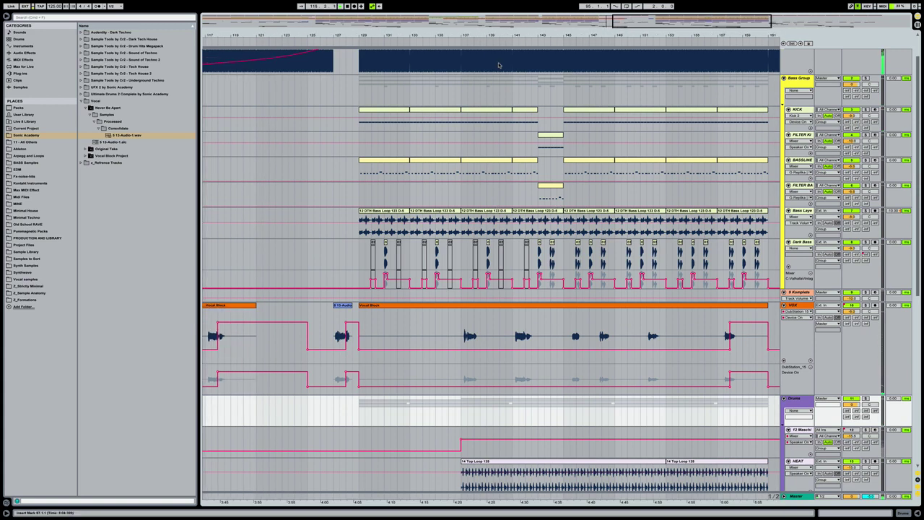
{"action": "scroll", "coordinate": [504, 50], "scroll_direction": "down", "scroll_amount": 4}
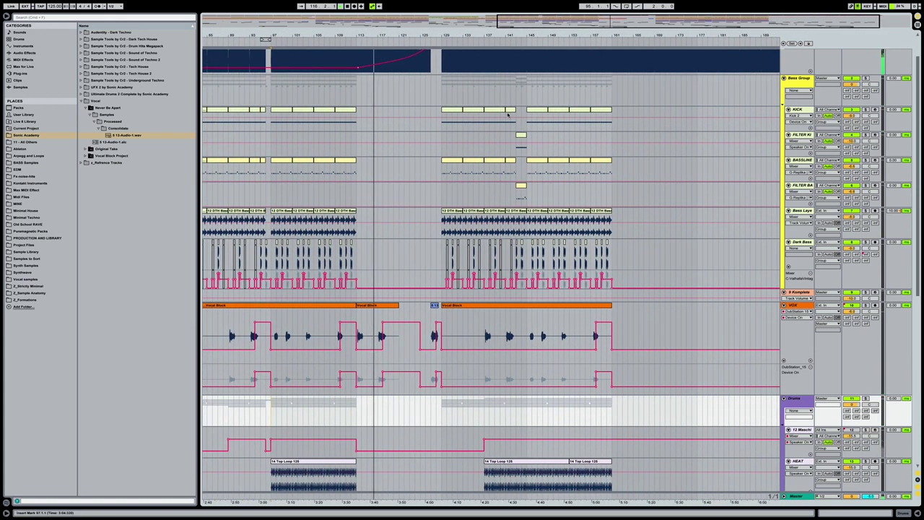
Step: Try to shorten the filtered fill before bar 145 to one bar by extending the KICK and BASSLINE clips to bar 144
{"action": "left_click_drag", "start_coordinate": [516, 111], "coordinate": [521, 141]}
{"action": "left_click", "coordinate": [520, 140]}
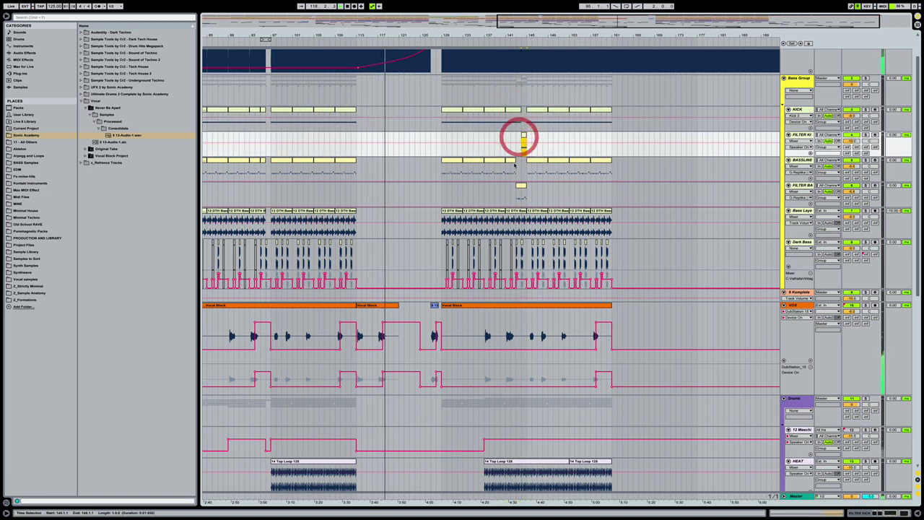
{"action": "left_click", "coordinate": [517, 163]}
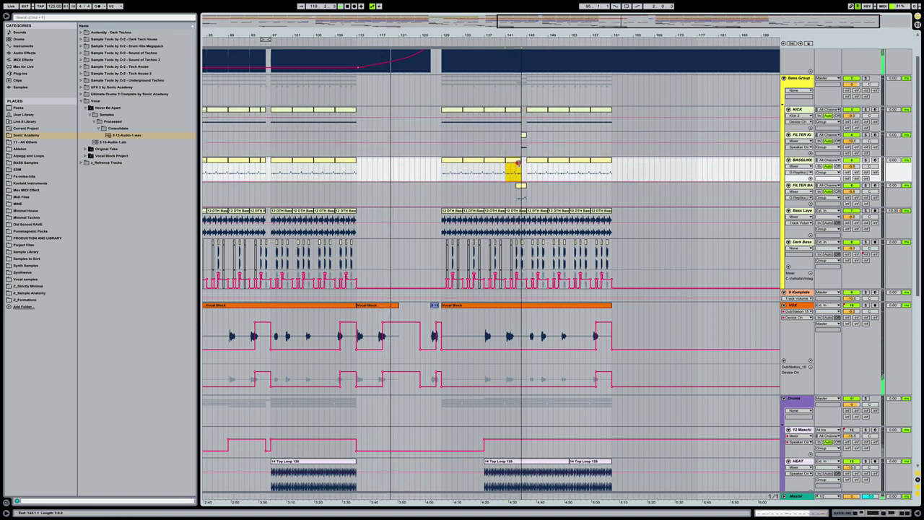
{"action": "left_click", "coordinate": [519, 163]}
{"action": "key", "text": "super+z"}
{"action": "key", "text": "super+z"}
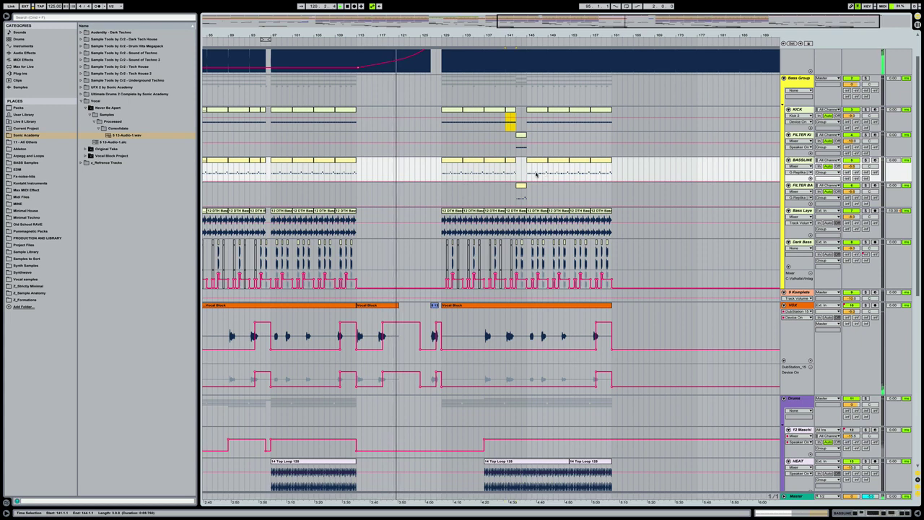
Step: Examine the section from bar 129 across the bass, vocal, Drums and Sound Design tracks during playback, including the TimeBend effect track
{"action": "left_click", "coordinate": [425, 169]}
{"action": "scroll", "coordinate": [424, 169], "scroll_direction": "left", "scroll_amount": 2}
{"action": "scroll", "coordinate": [425, 169], "scroll_direction": "down", "scroll_amount": 5}
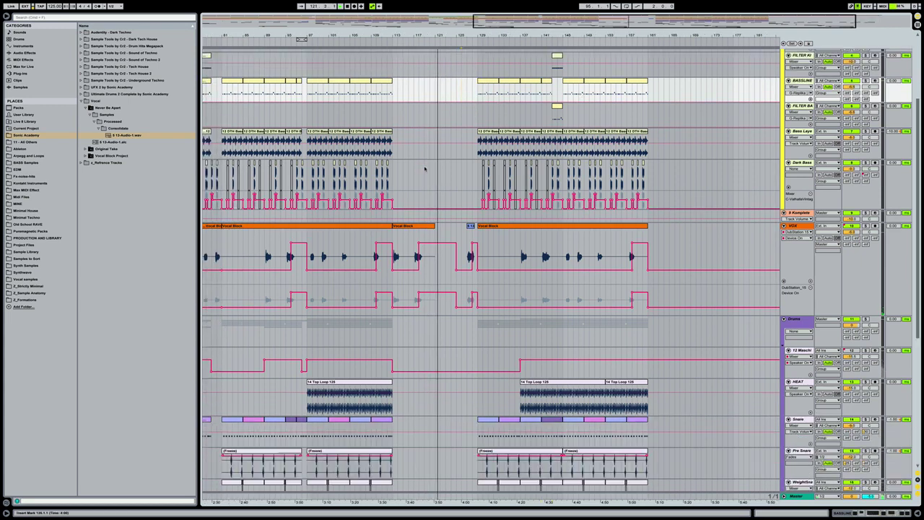
{"action": "scroll", "coordinate": [425, 169], "scroll_direction": "down", "scroll_amount": 2}
{"action": "scroll", "coordinate": [440, 177], "scroll_direction": "right", "scroll_amount": 1}
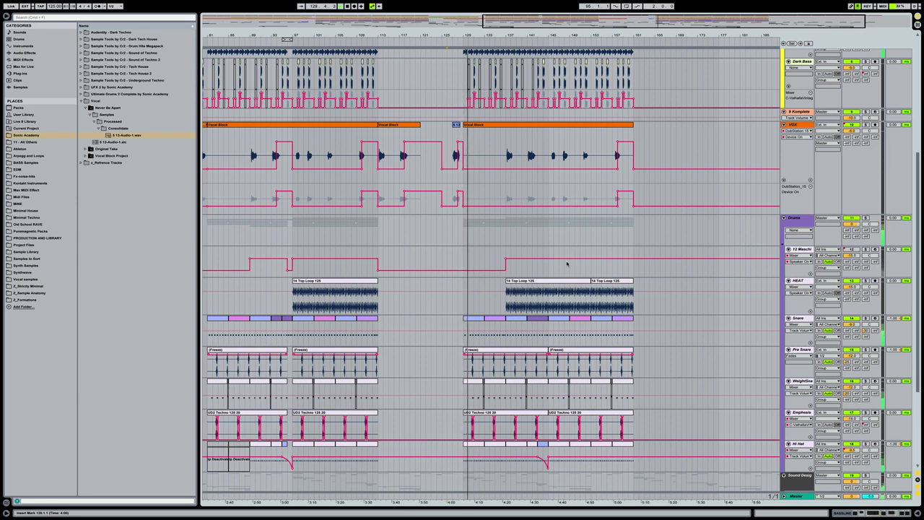
{"action": "scroll", "coordinate": [567, 263], "scroll_direction": "down", "scroll_amount": 5}
{"action": "scroll", "coordinate": [568, 263], "scroll_direction": "down", "scroll_amount": 1}
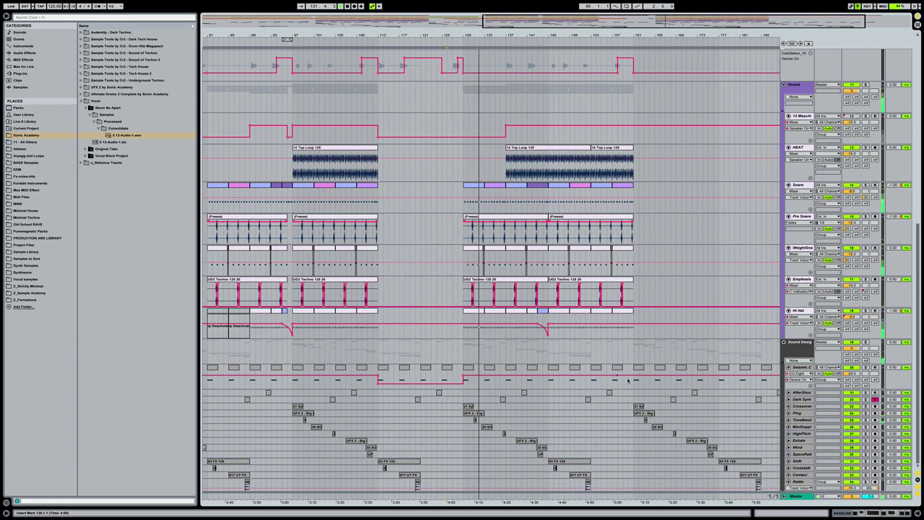
{"action": "left_click", "coordinate": [686, 421]}
{"action": "left_click", "coordinate": [789, 420]}
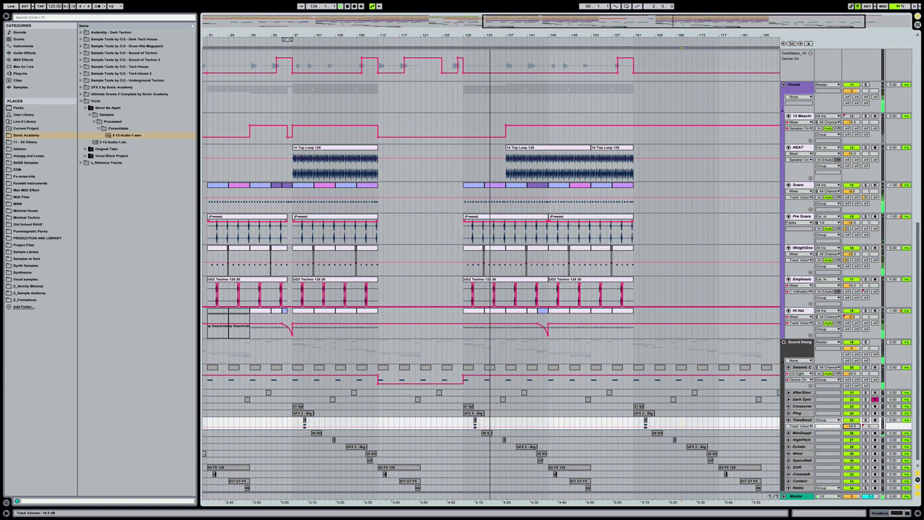
{"action": "left_click", "coordinate": [789, 420]}
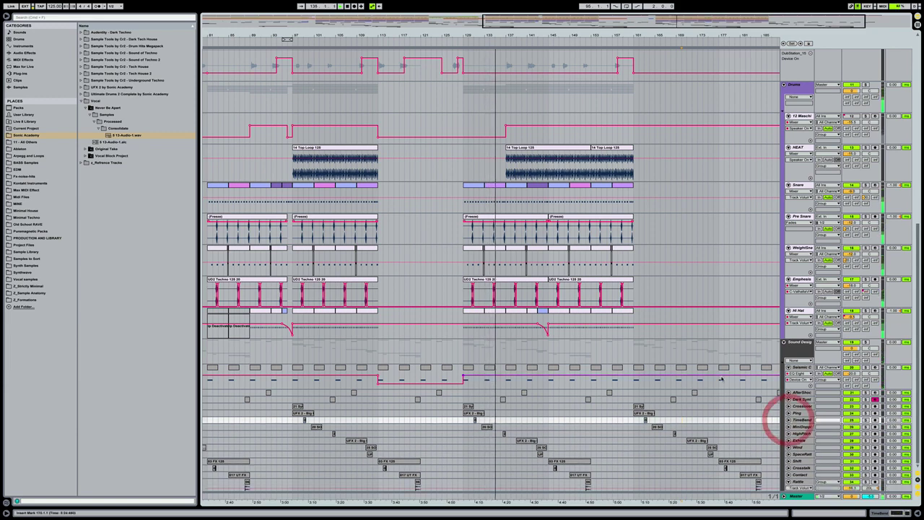
{"action": "scroll", "coordinate": [676, 307], "scroll_direction": "up", "scroll_amount": 5}
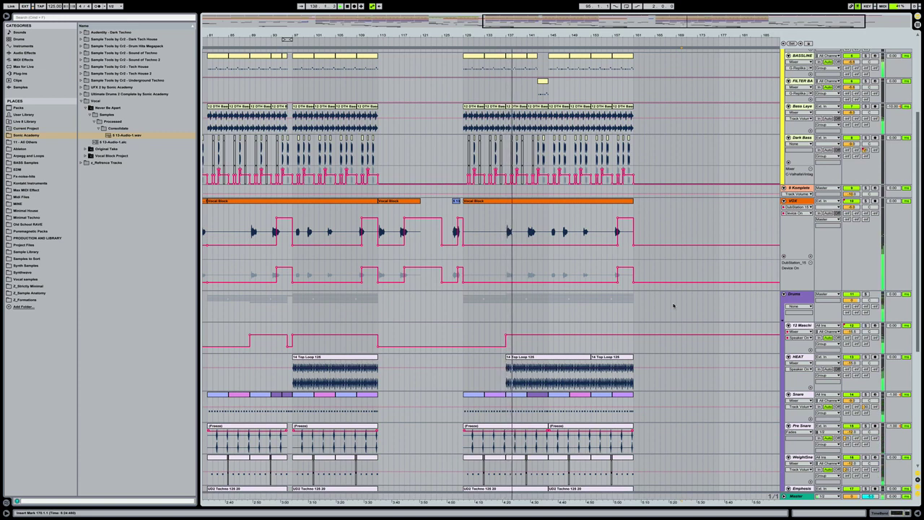
{"action": "scroll", "coordinate": [674, 305], "scroll_direction": "down", "scroll_amount": 3}
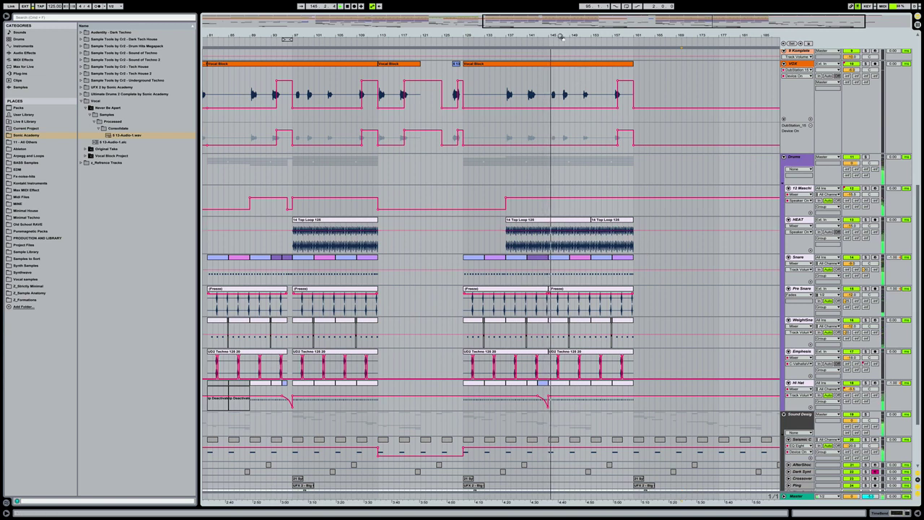
Step: Trim the first Pre Snare clip of the new section to end at bar 144, and play back from bar 141
{"action": "left_click_drag", "start_coordinate": [561, 36], "coordinate": [553, 34]}
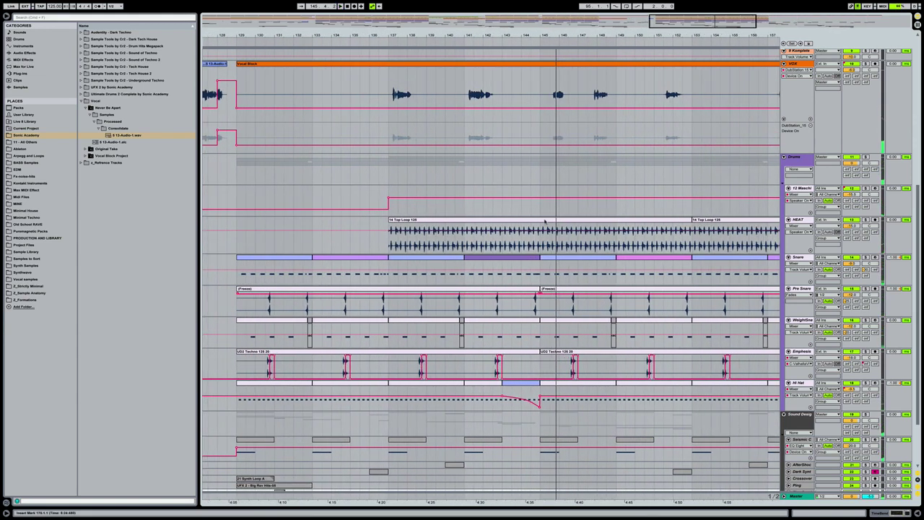
{"action": "left_click", "coordinate": [501, 172]}
{"action": "scroll", "coordinate": [503, 217], "scroll_direction": "down", "scroll_amount": 3}
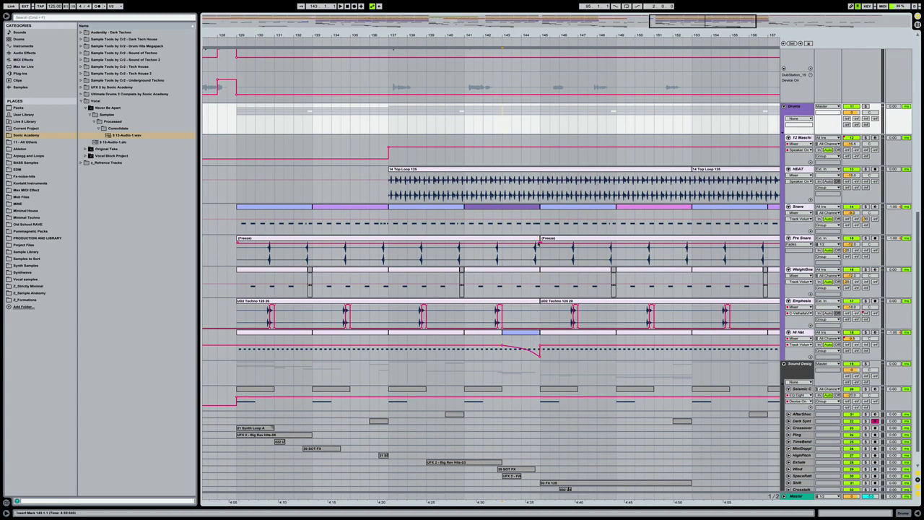
{"action": "scroll", "coordinate": [542, 253], "scroll_direction": "up", "scroll_amount": 10}
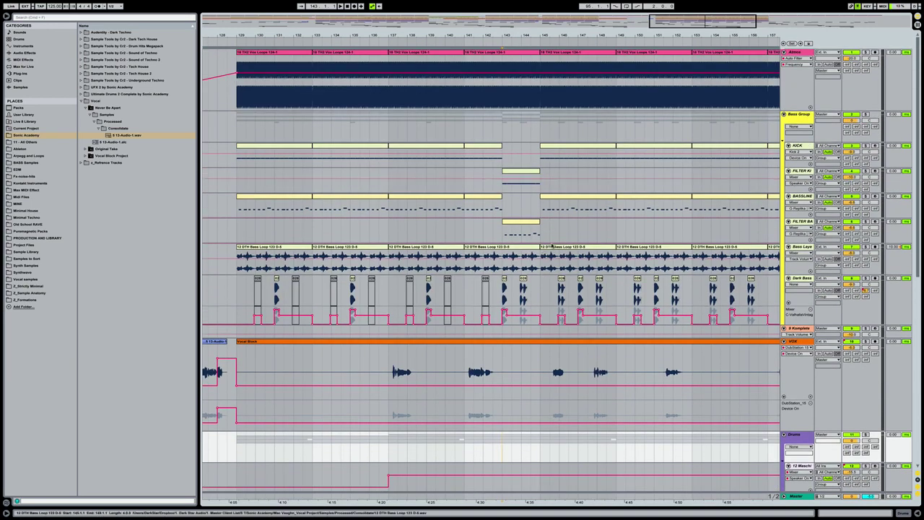
{"action": "scroll", "coordinate": [549, 247], "scroll_direction": "down", "scroll_amount": 2}
{"action": "scroll", "coordinate": [538, 249], "scroll_direction": "down", "scroll_amount": 4}
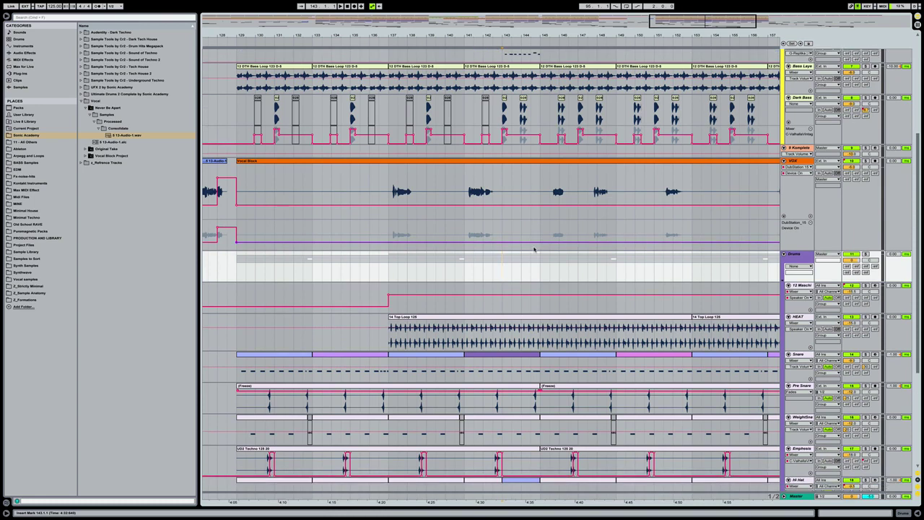
{"action": "scroll", "coordinate": [534, 249], "scroll_direction": "down", "scroll_amount": 2}
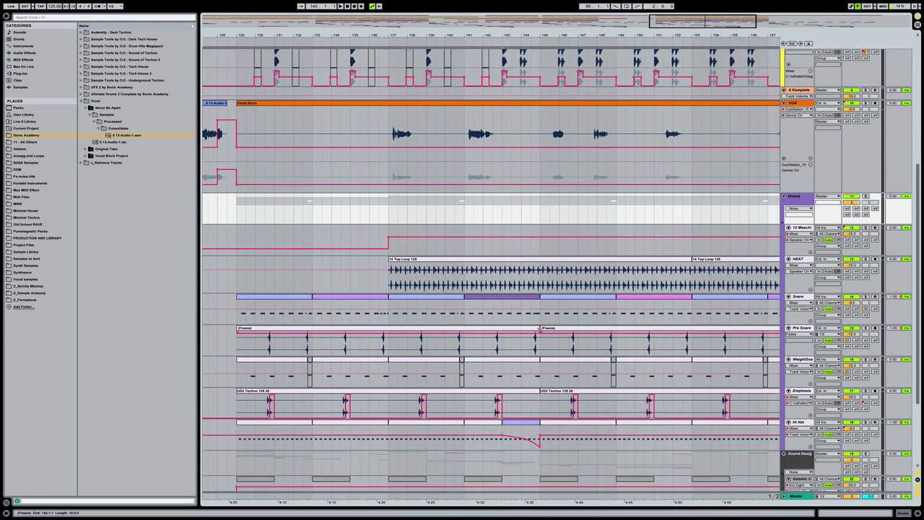
{"action": "left_click_drag", "start_coordinate": [536, 329], "coordinate": [465, 367]}
{"action": "scroll", "coordinate": [532, 383], "scroll_direction": "down", "scroll_amount": 2}
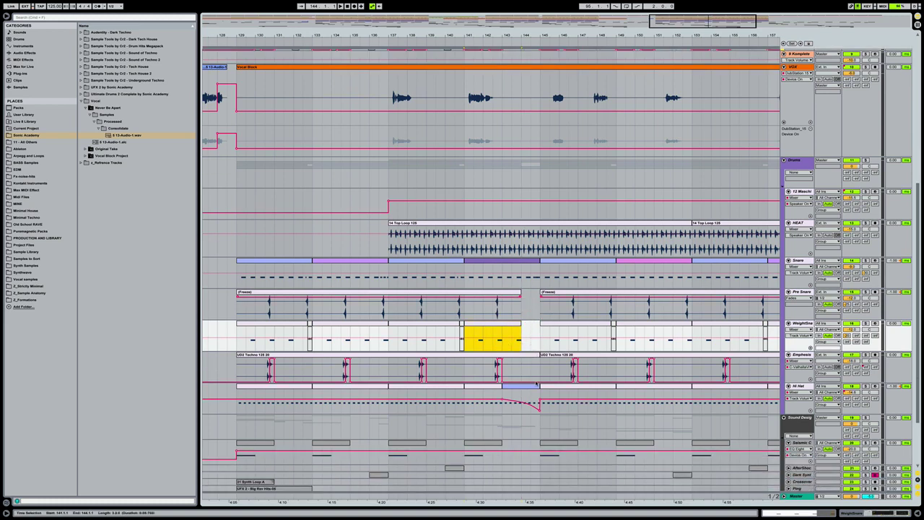
{"action": "left_click", "coordinate": [463, 355]}
{"action": "key", "text": "space"}
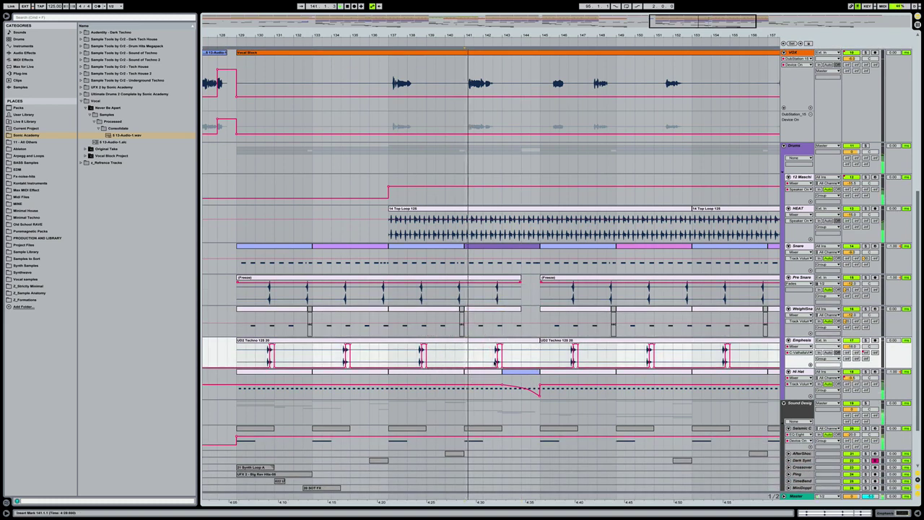
Step: Try to shorten the Bass Layer clip starting at bar 141 so it ends about half a bar before bar 145
{"action": "scroll", "coordinate": [491, 361], "scroll_direction": "down", "scroll_amount": 2}
{"action": "scroll", "coordinate": [514, 357], "scroll_direction": "up", "scroll_amount": 12}
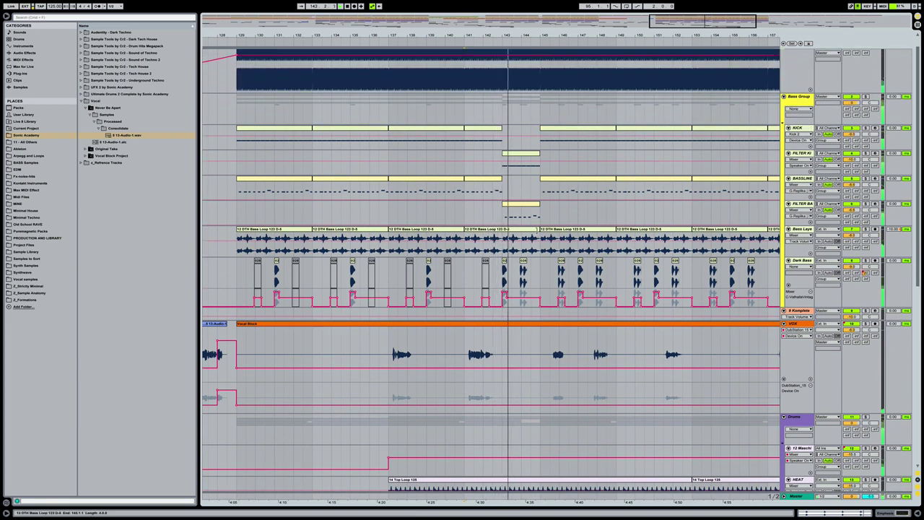
{"action": "left_click_drag", "start_coordinate": [464, 237], "coordinate": [529, 233]}
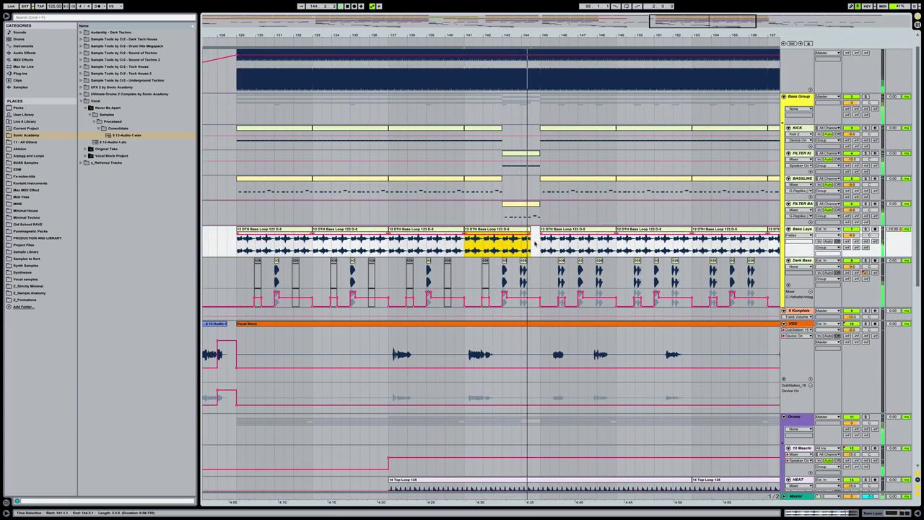
{"action": "left_click", "coordinate": [528, 232]}
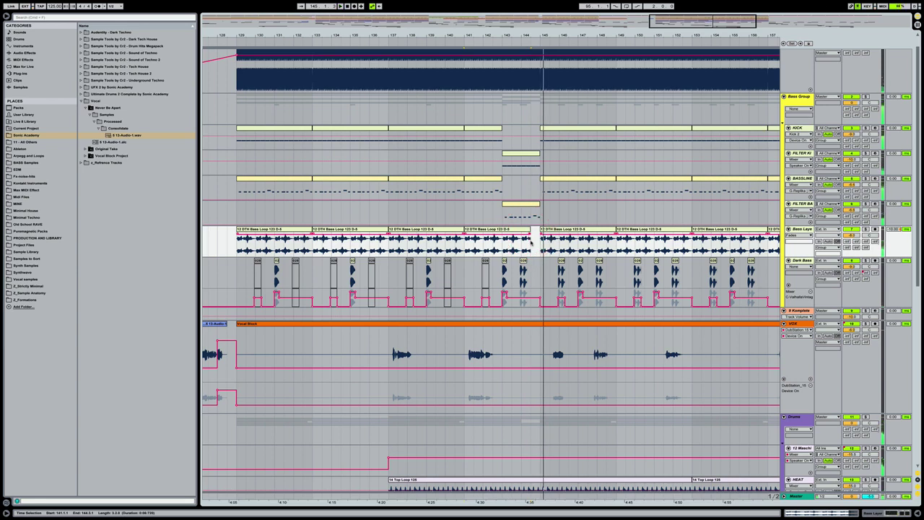
{"action": "left_click", "coordinate": [530, 244]}
{"action": "left_click", "coordinate": [503, 242]}
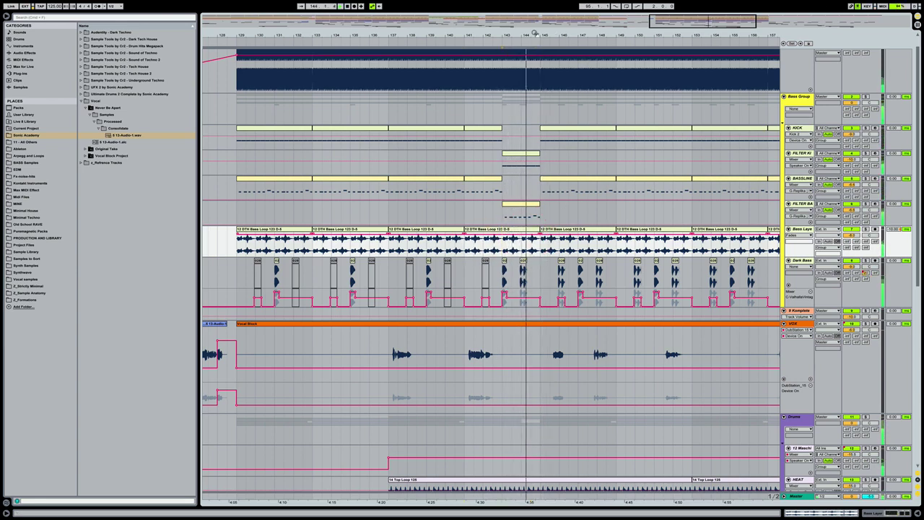
Step: Examine the arrangement from about bar 57 onward across the bass, vocal and drum tracks during playback from bar 145
{"action": "key", "text": "minus"}
{"action": "key", "text": "minus"}
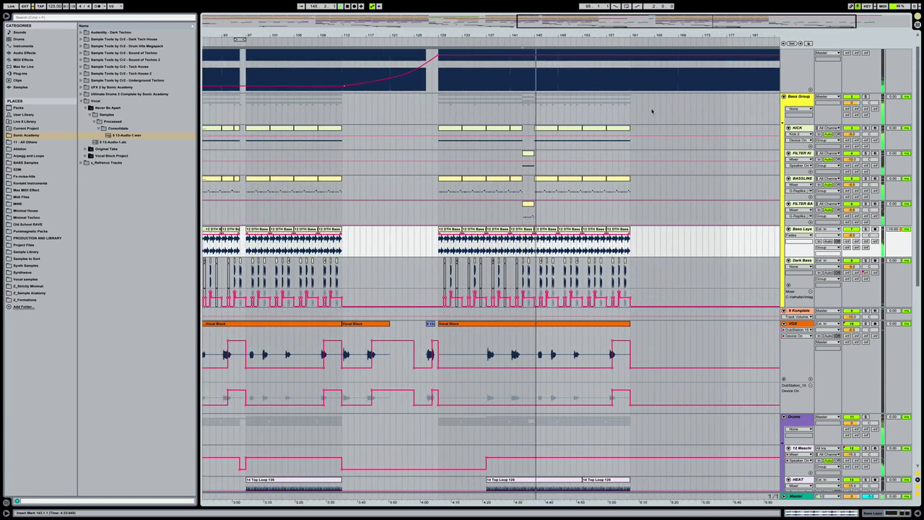
{"action": "key", "text": "minus"}
{"action": "key", "text": "minus"}
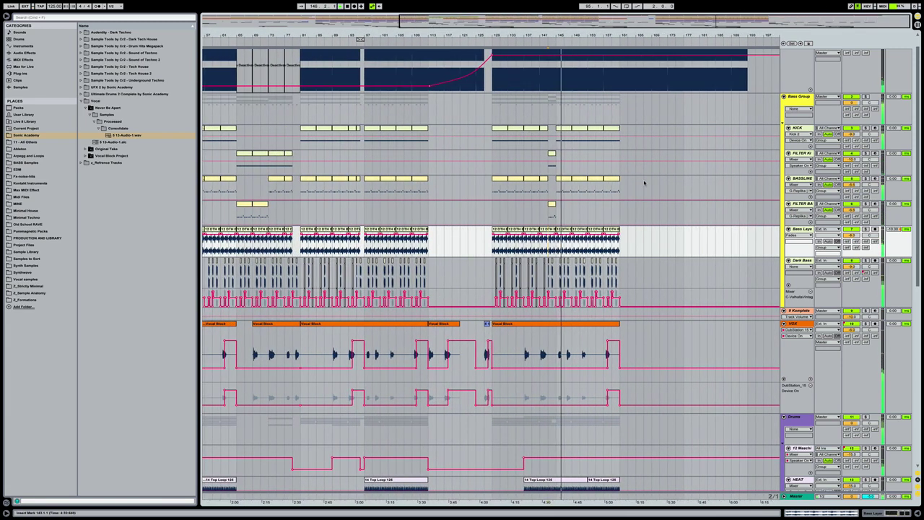
{"action": "scroll", "coordinate": [645, 183], "scroll_direction": "down", "scroll_amount": 2}
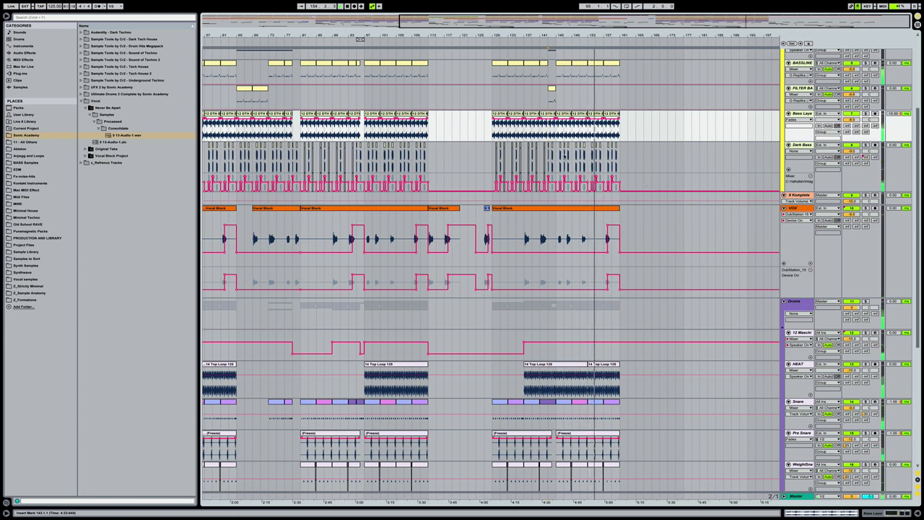
{"action": "left_click", "coordinate": [561, 62]}
{"action": "left_click", "coordinate": [551, 88]}
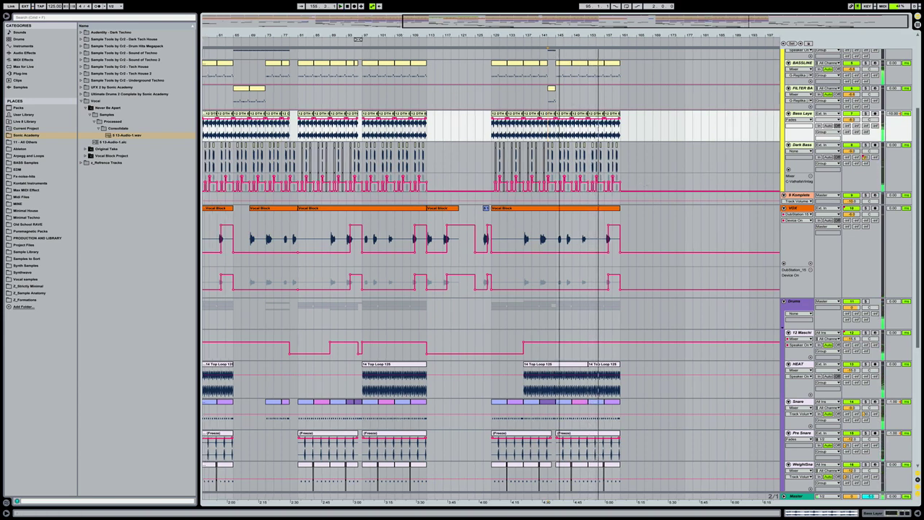
Step: Deactivate the second short Dark Bass clip in the fill, around bar 144
{"action": "key", "text": "plus"}
{"action": "key", "text": "plus"}
{"action": "key", "text": "plus"}
{"action": "left_click", "coordinate": [521, 150]}
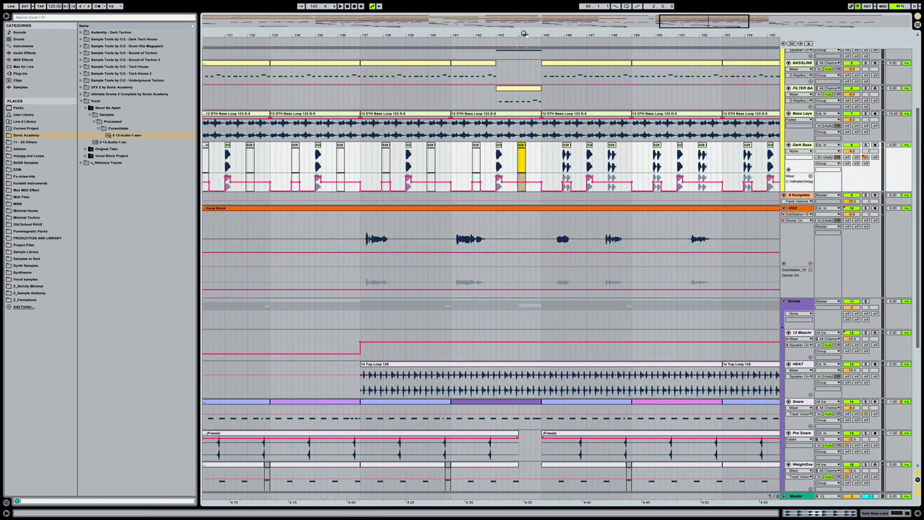
{"action": "key", "text": "minus"}
{"action": "key", "text": "minus"}
{"action": "key", "text": "minus"}
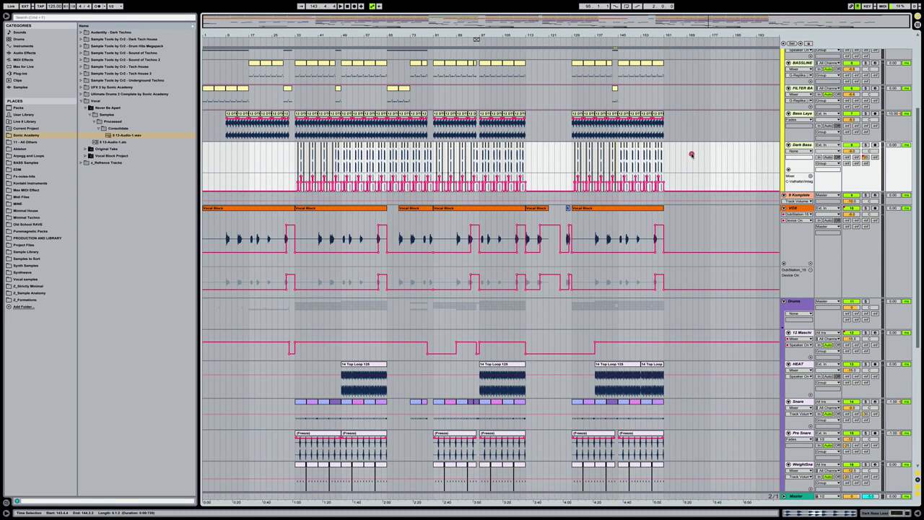
{"action": "left_click", "coordinate": [692, 155]}
Step: Reduce the VOX track's height and look over the full arrangement from the Atmos track down to the drums
{"action": "scroll", "coordinate": [692, 154], "scroll_direction": "down", "scroll_amount": 1}
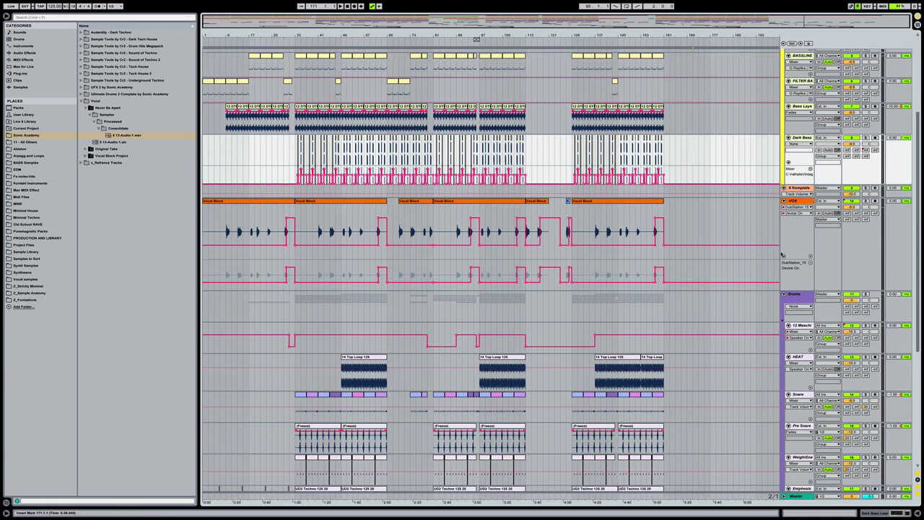
{"action": "mouse_move", "coordinate": [796, 258]}
{"action": "left_mouse_down"}
{"action": "mouse_move", "coordinate": [797, 229]}
{"action": "mouse_move", "coordinate": [797, 253]}
{"action": "left_mouse_up"}
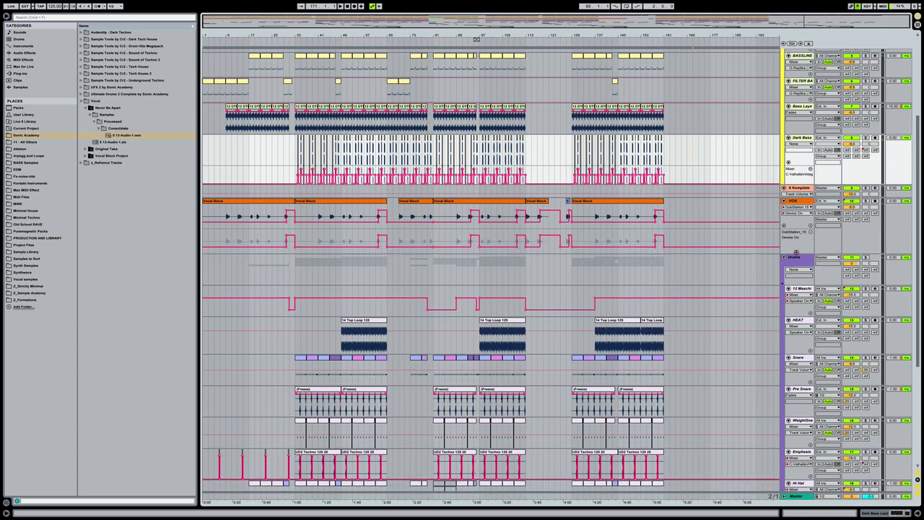
{"action": "scroll", "coordinate": [742, 194], "scroll_direction": "up", "scroll_amount": 5}
{"action": "scroll", "coordinate": [743, 194], "scroll_direction": "up", "scroll_amount": 3}
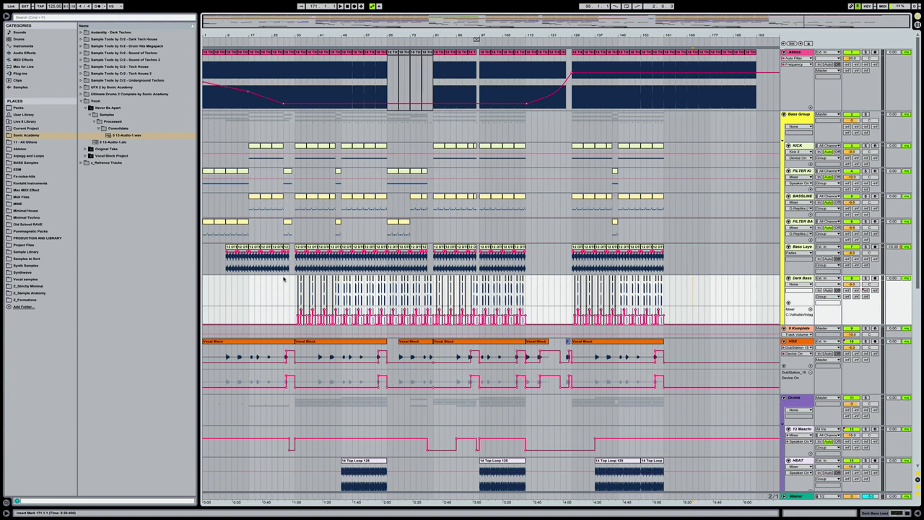
{"action": "scroll", "coordinate": [284, 279], "scroll_direction": "down", "scroll_amount": 2}
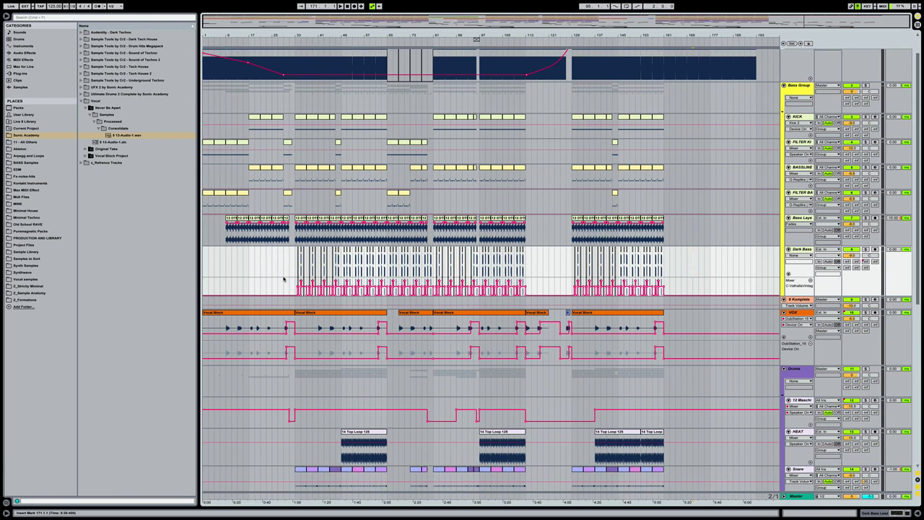
{"action": "scroll", "coordinate": [284, 279], "scroll_direction": "down", "scroll_amount": 1}
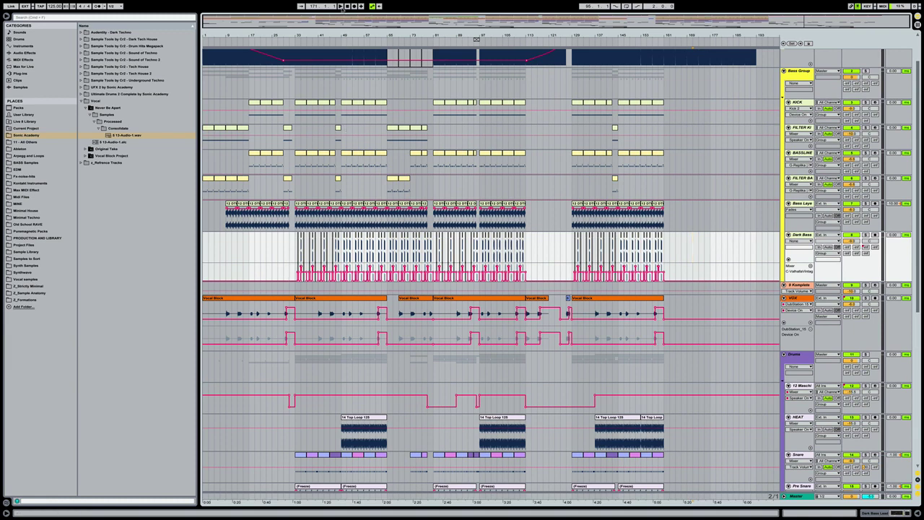
Step: Move the Atmos filter-frequency peak from bar 129 to bar 127 and drop the frequency to its minimum from there
{"action": "scroll", "coordinate": [456, 229], "scroll_direction": "up", "scroll_amount": 3}
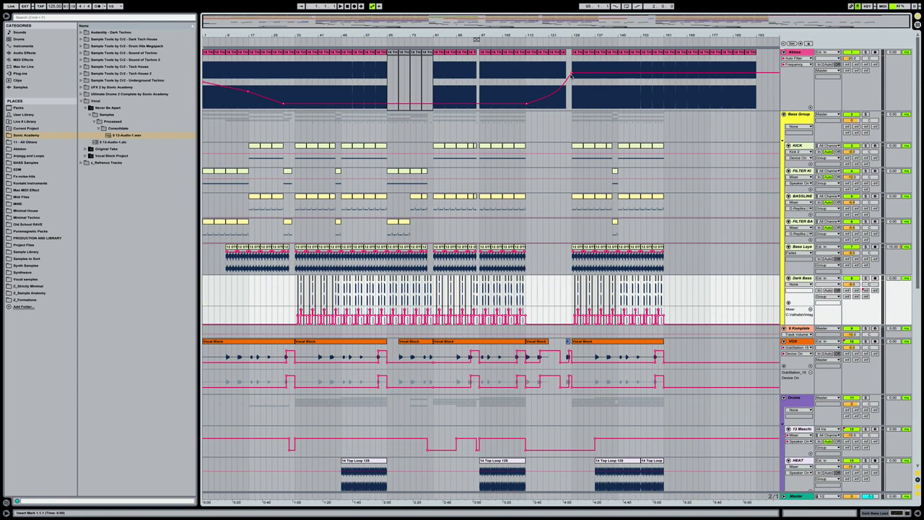
{"action": "left_click_drag", "start_coordinate": [573, 74], "coordinate": [566, 72]}
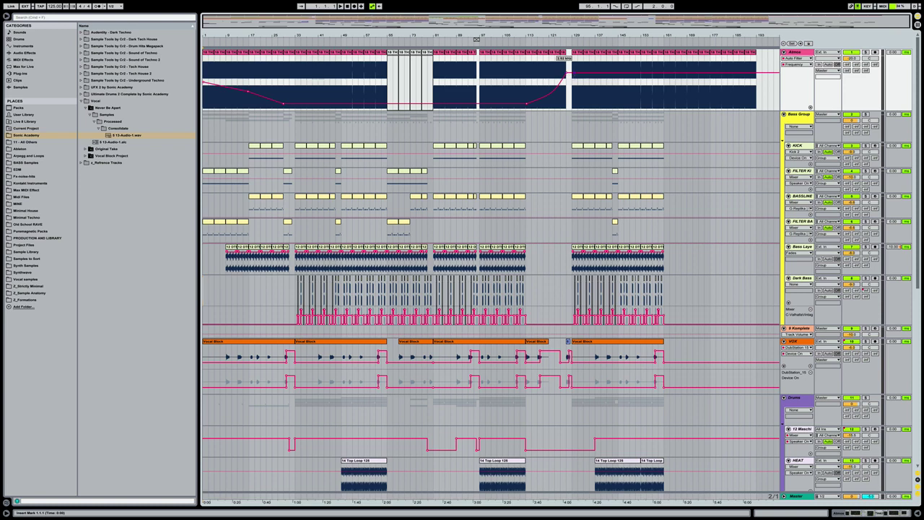
{"action": "left_click_drag", "start_coordinate": [572, 75], "coordinate": [567, 110]}
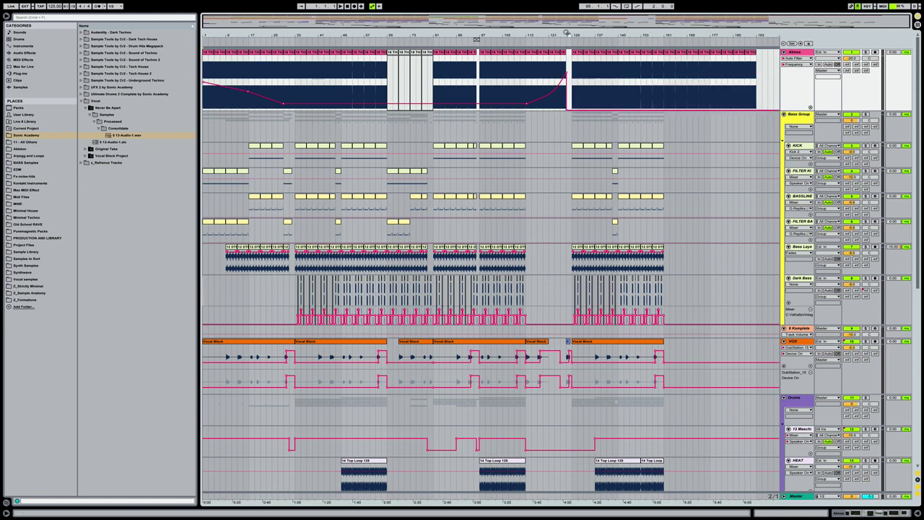
Step: Show the TimeLFO Offset automation on the Atmos track and enlarge the track's height
{"action": "scroll", "coordinate": [568, 34], "scroll_direction": "up", "scroll_amount": 5}
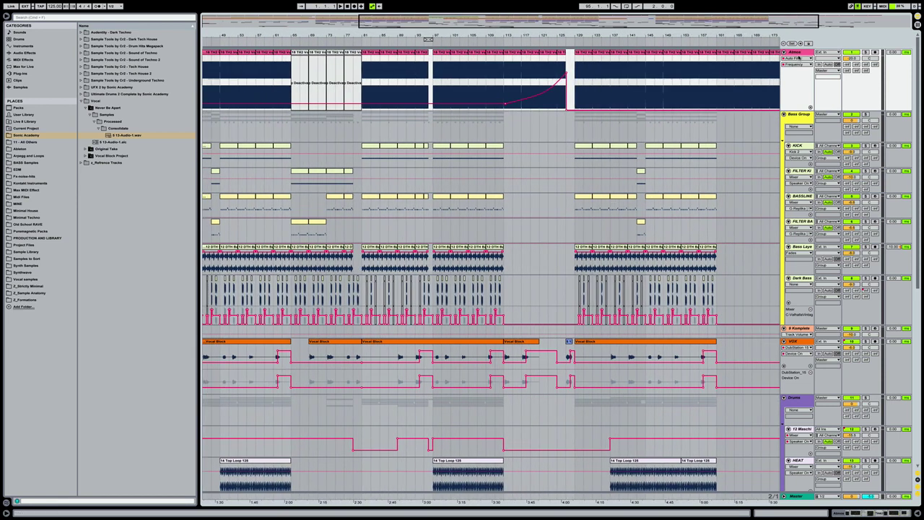
{"action": "left_click", "coordinate": [795, 58]}
{"action": "left_click", "coordinate": [797, 88]}
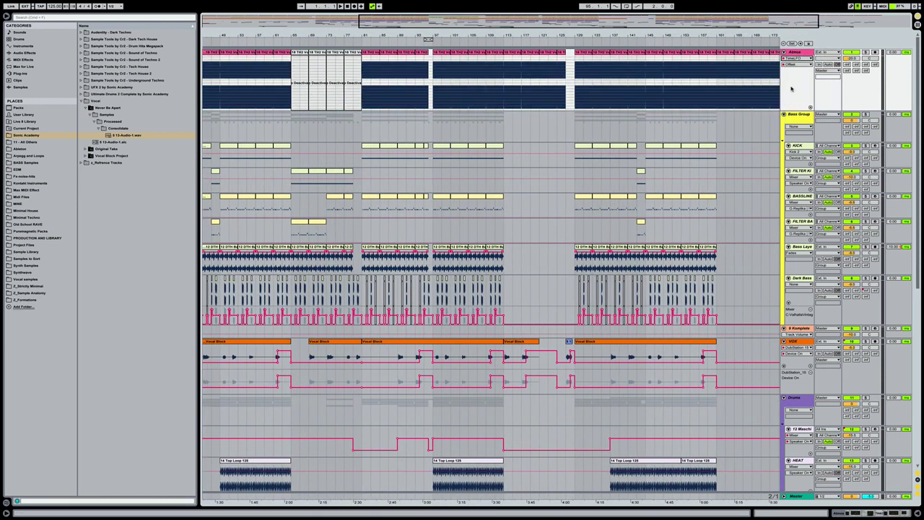
{"action": "left_click_drag", "start_coordinate": [798, 108], "coordinate": [799, 182]}
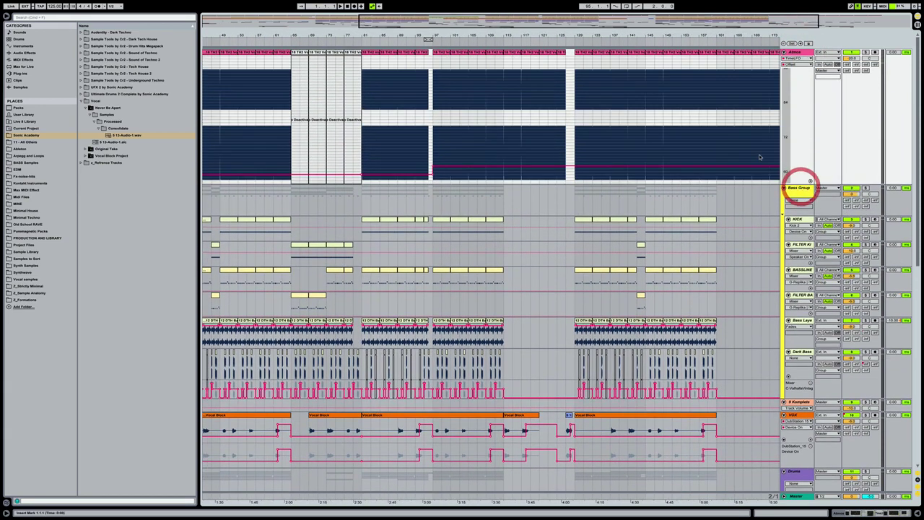
{"action": "key", "text": "minus"}
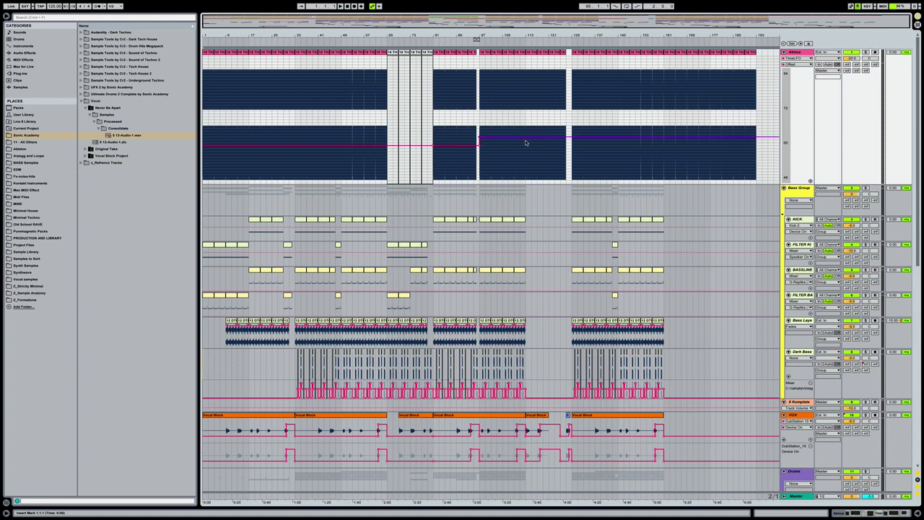
Step: Shape the Atmos Offset automation with a lower level for bars 113–129 and 161–193 and a raised level for bars 129–161
{"action": "left_click", "coordinate": [553, 165]}
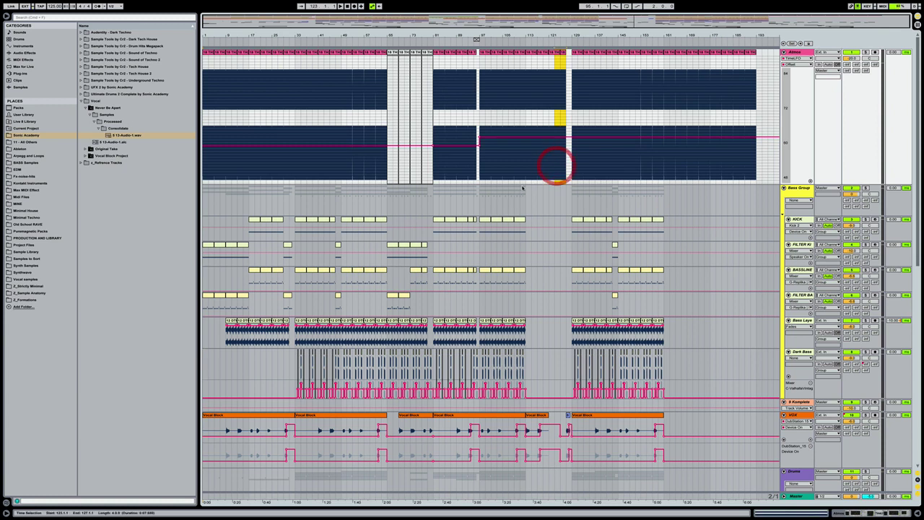
{"action": "left_click_drag", "start_coordinate": [562, 175], "coordinate": [568, 171]}
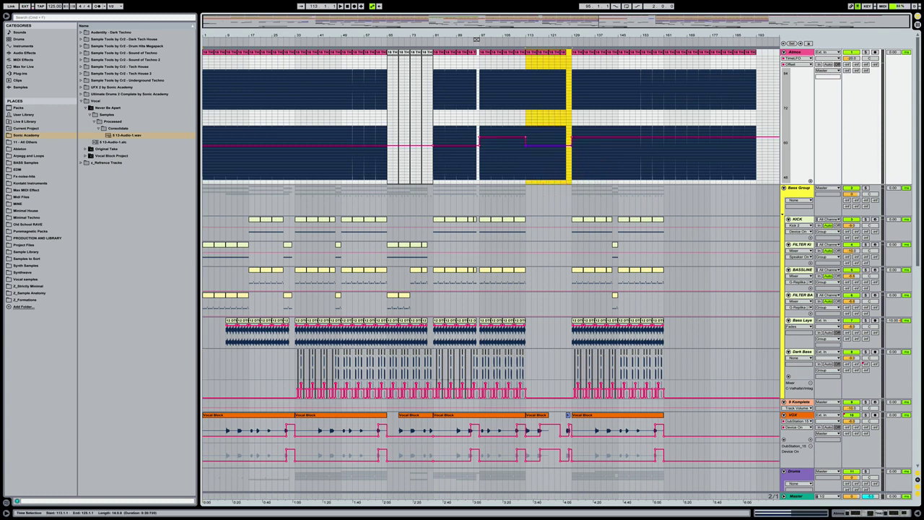
{"action": "left_click", "coordinate": [574, 148]}
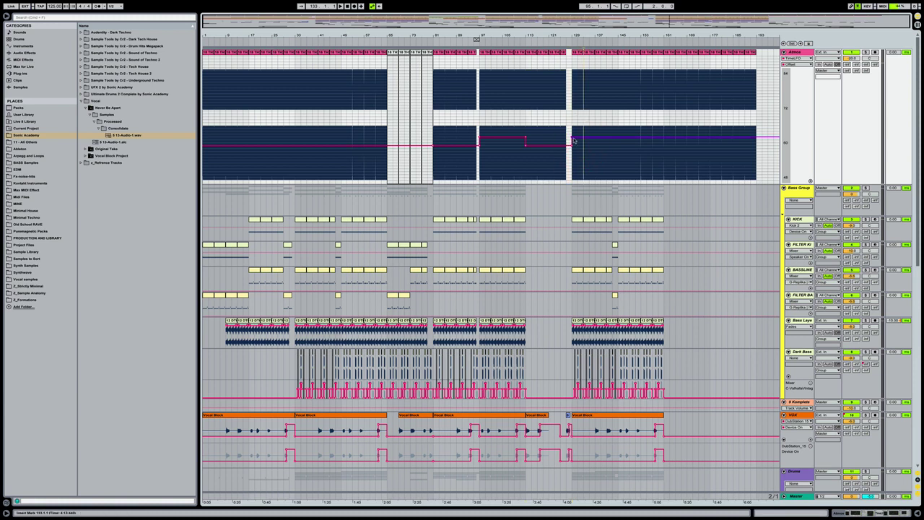
{"action": "left_click_drag", "start_coordinate": [573, 138], "coordinate": [572, 131]}
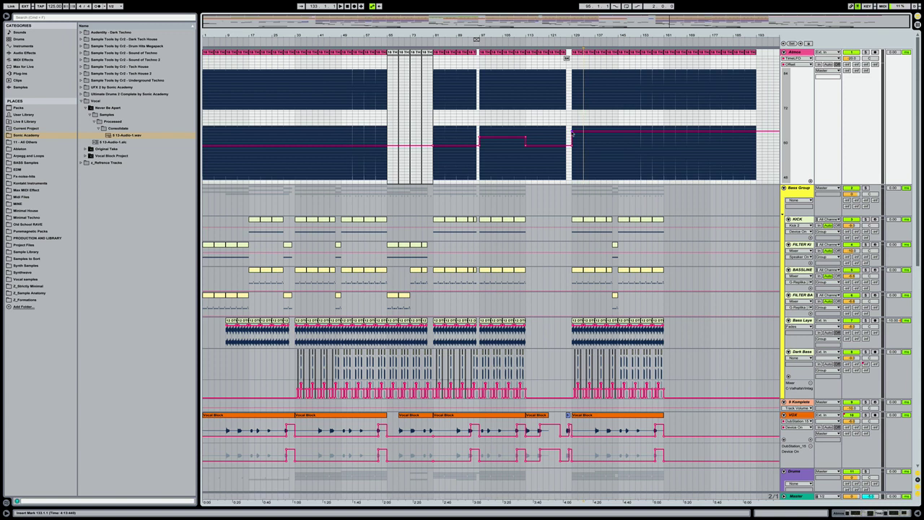
{"action": "left_click_drag", "start_coordinate": [665, 148], "coordinate": [758, 141]}
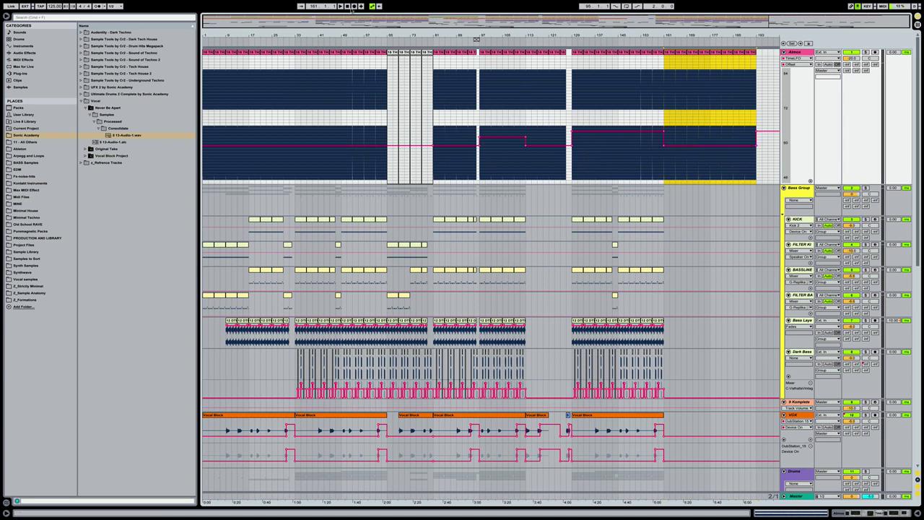
Step: Draw a curved Auto Filter frequency rise on Atmos from bar 161 to bar 193, and slightly lower the starting point at bar 1
{"action": "left_click", "coordinate": [796, 58]}
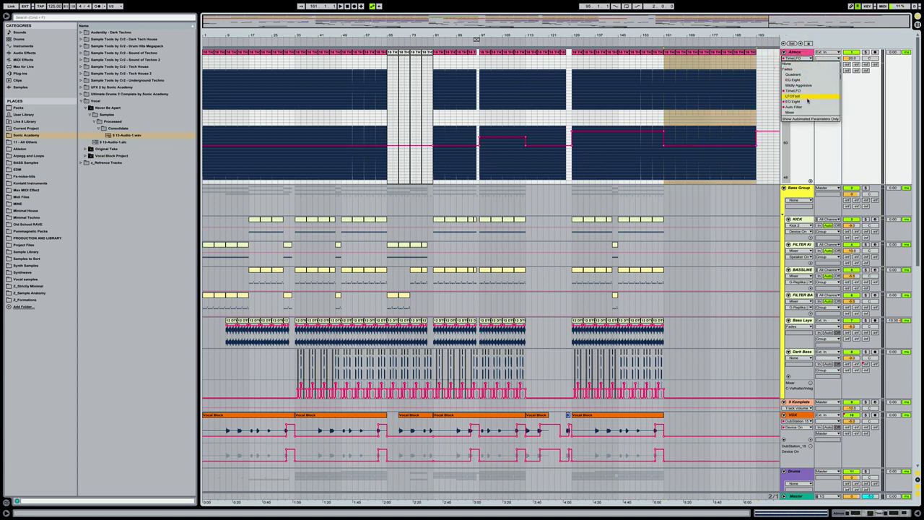
{"action": "left_click", "coordinate": [801, 108]}
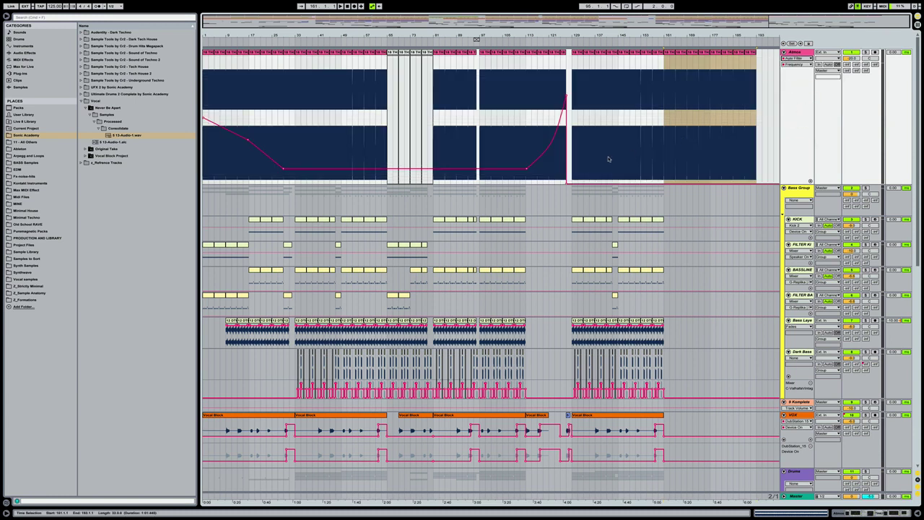
{"action": "left_click", "coordinate": [677, 183]}
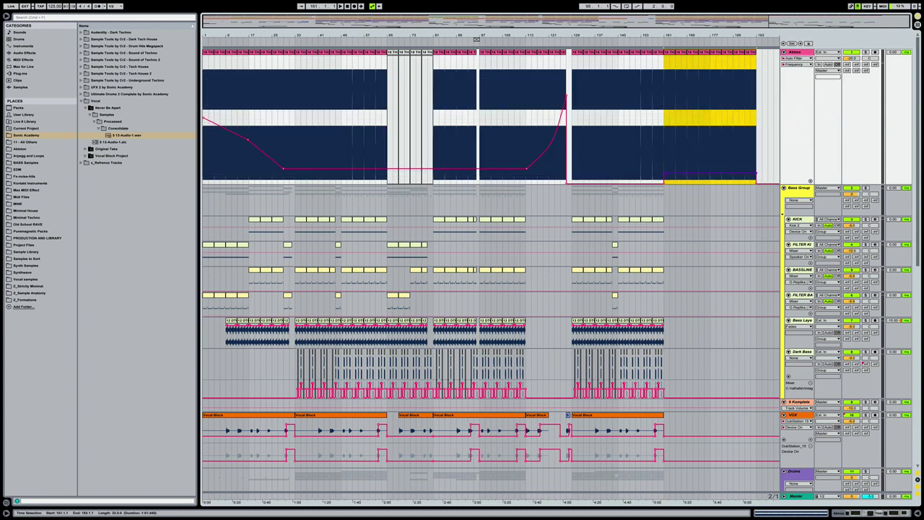
{"action": "left_click", "coordinate": [755, 166]}
{"action": "left_click_drag", "start_coordinate": [755, 167], "coordinate": [751, 126]}
{"action": "left_click_drag", "start_coordinate": [755, 122], "coordinate": [755, 125]}
{"action": "mouse_move", "coordinate": [204, 119]}
Step: Shrink the Atmos track's height and save the set while playing back from bar 1
{"action": "left_click", "coordinate": [346, 7]}
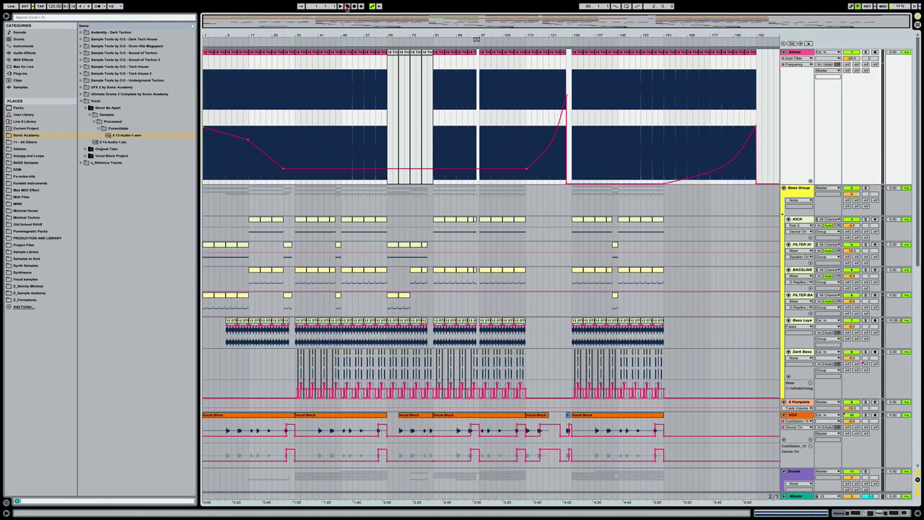
{"action": "left_click_drag", "start_coordinate": [801, 182], "coordinate": [790, 76]}
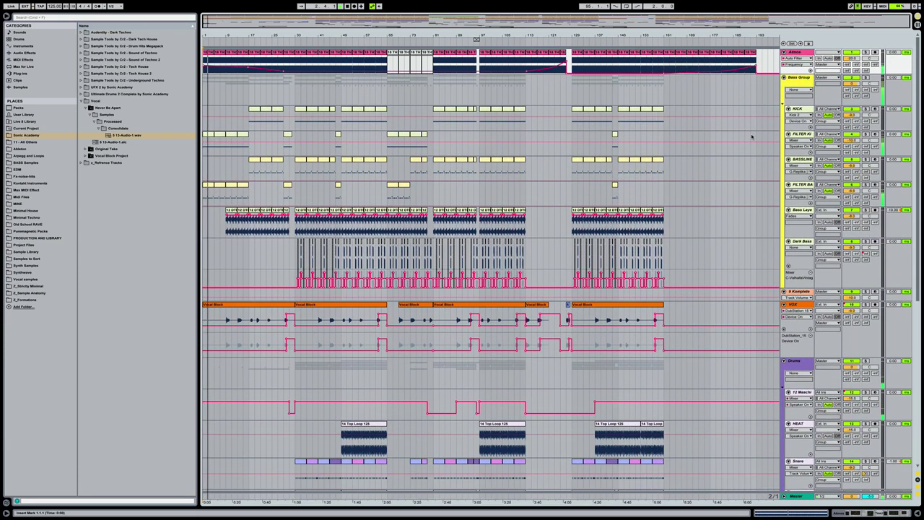
{"action": "key", "text": "ctrl+s"}
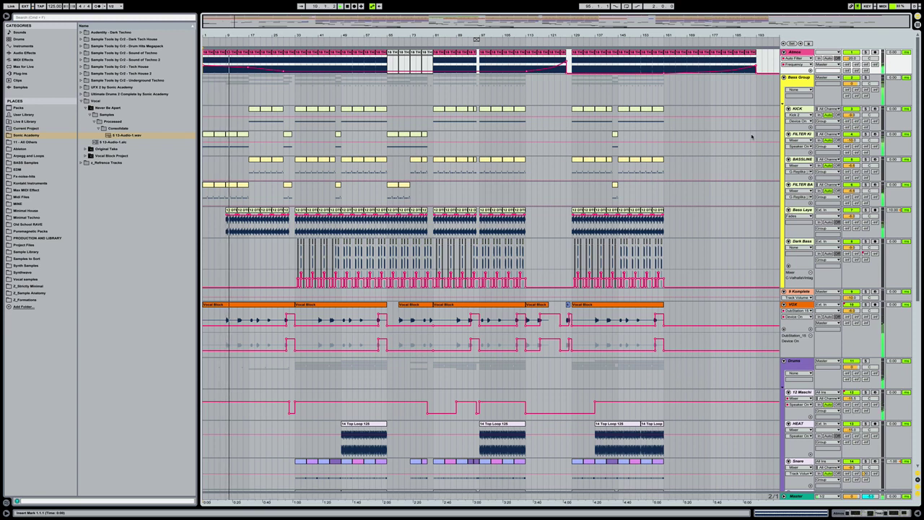
Step: Set the Bass Layer track's volume to -7.0 dB and inspect the LFOTool shape in its device chain
{"action": "left_click_drag", "start_coordinate": [851, 217], "coordinate": [853, 218]}
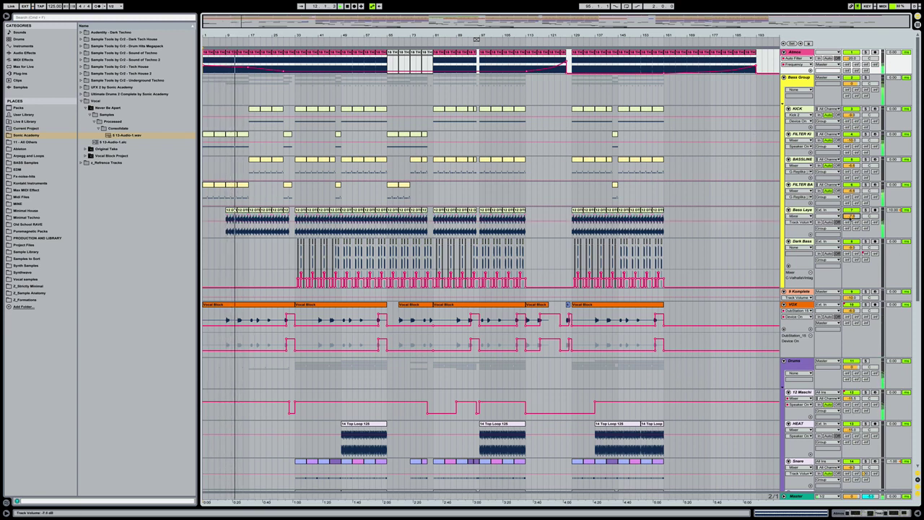
{"action": "left_click", "coordinate": [800, 209]}
{"action": "double_click", "coordinate": [801, 209]}
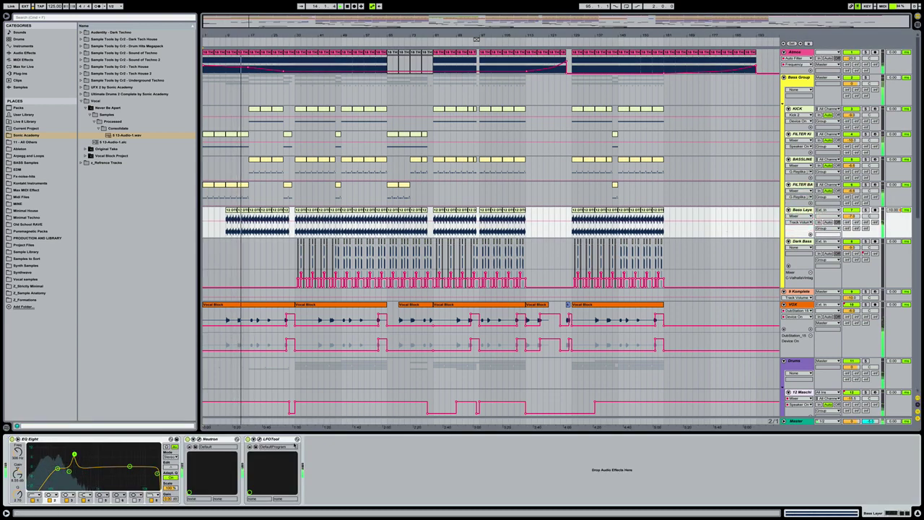
{"action": "left_click", "coordinate": [259, 439]}
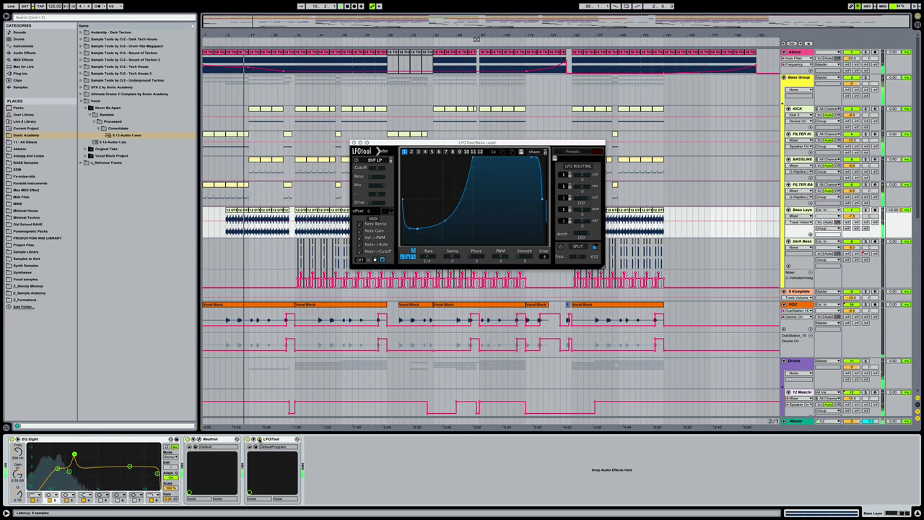
{"action": "left_click", "coordinate": [353, 142]}
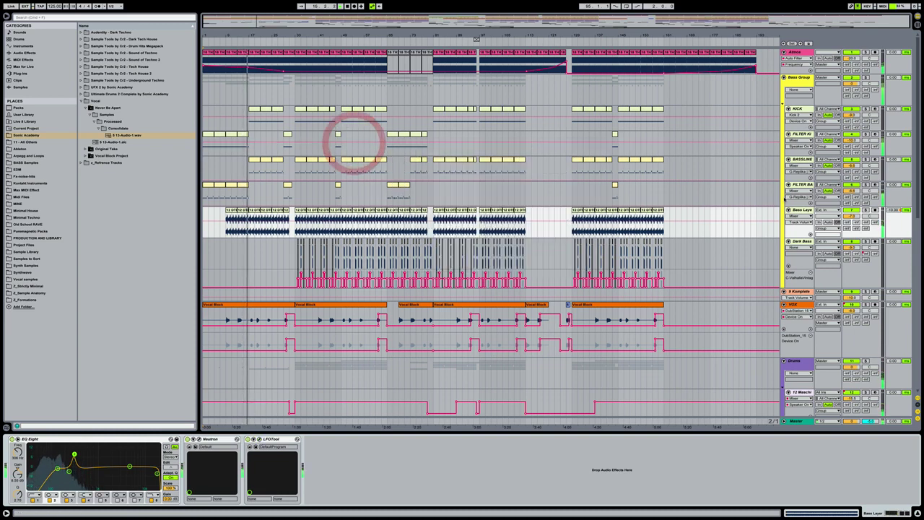
{"action": "key", "text": "super+alt+l"}
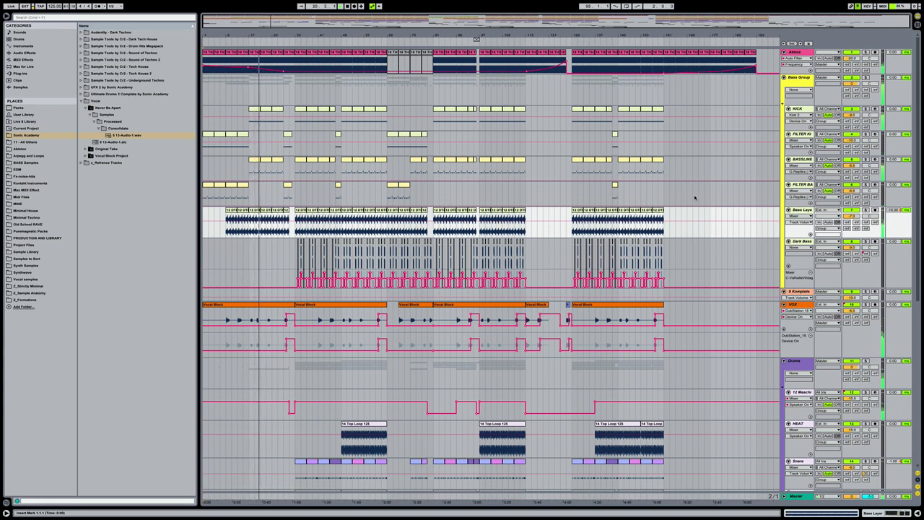
{"action": "left_click", "coordinate": [669, 37]}
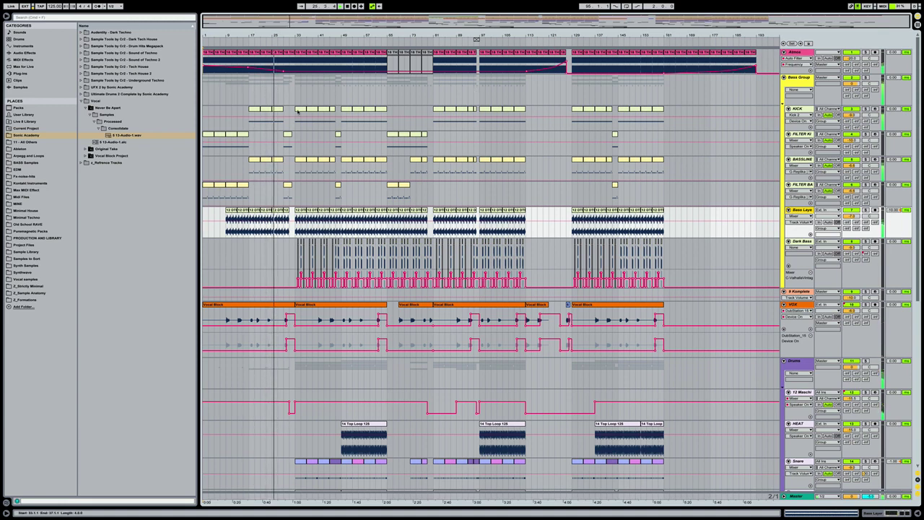
{"action": "left_click", "coordinate": [300, 109]}
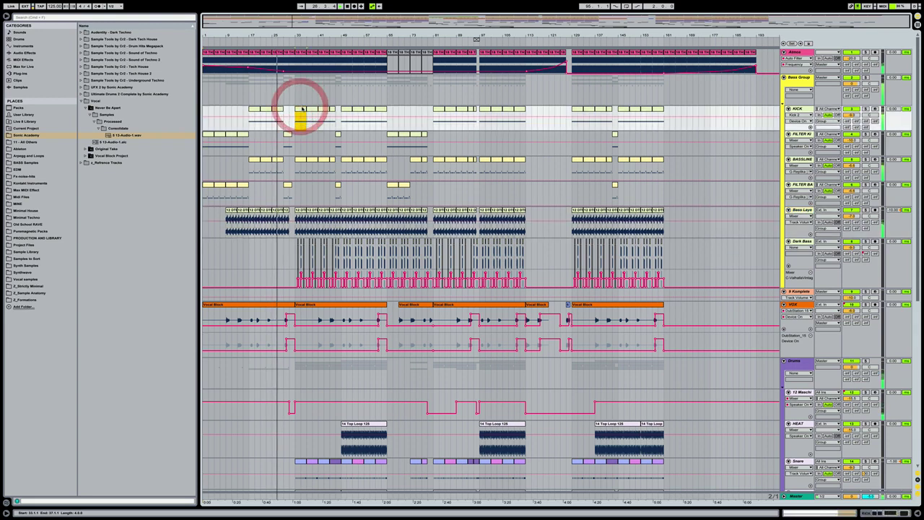
{"action": "scroll", "coordinate": [302, 109], "scroll_direction": "down", "scroll_amount": 6}
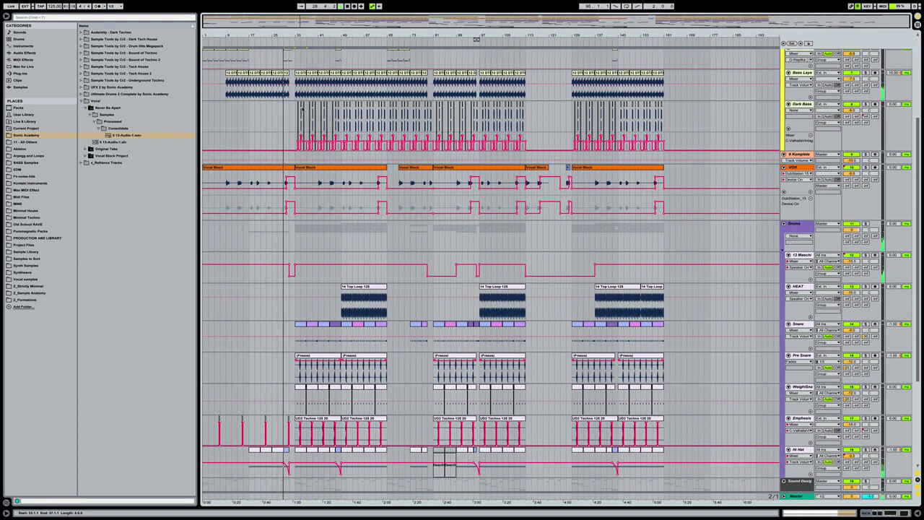
{"action": "scroll", "coordinate": [393, 257], "scroll_direction": "up", "scroll_amount": 6}
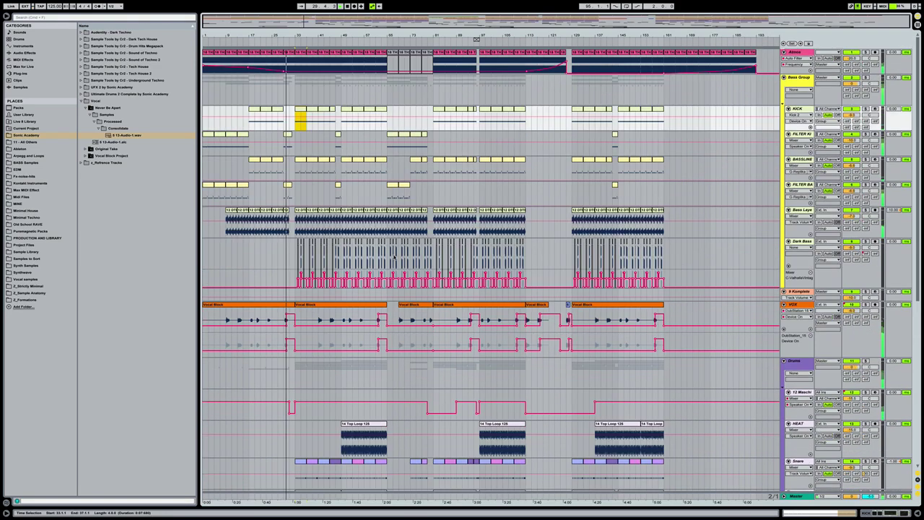
{"action": "scroll", "coordinate": [350, 253], "scroll_direction": "down", "scroll_amount": 10}
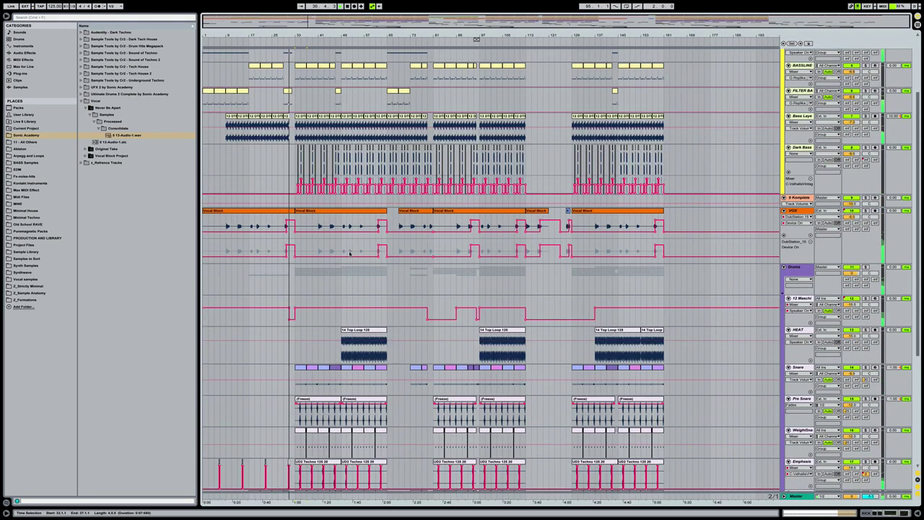
{"action": "scroll", "coordinate": [350, 254], "scroll_direction": "down", "scroll_amount": 1}
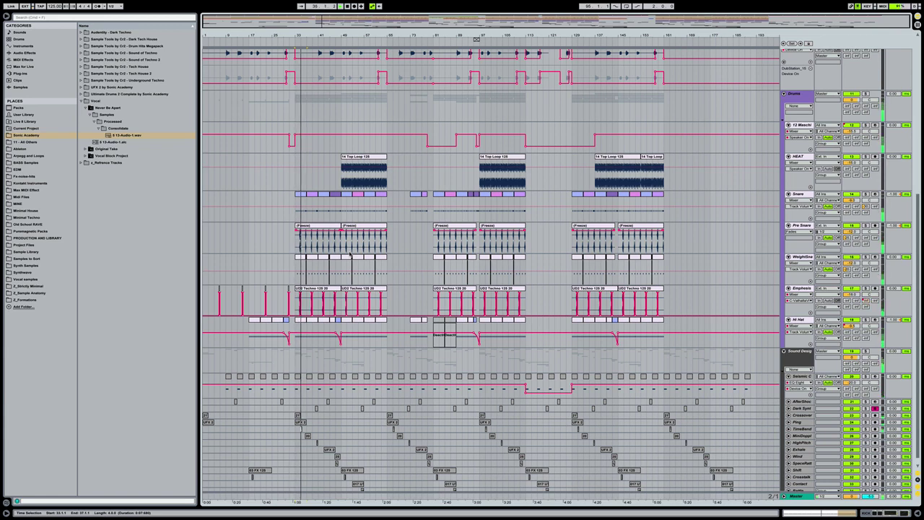
{"action": "scroll", "coordinate": [350, 254], "scroll_direction": "up", "scroll_amount": 9}
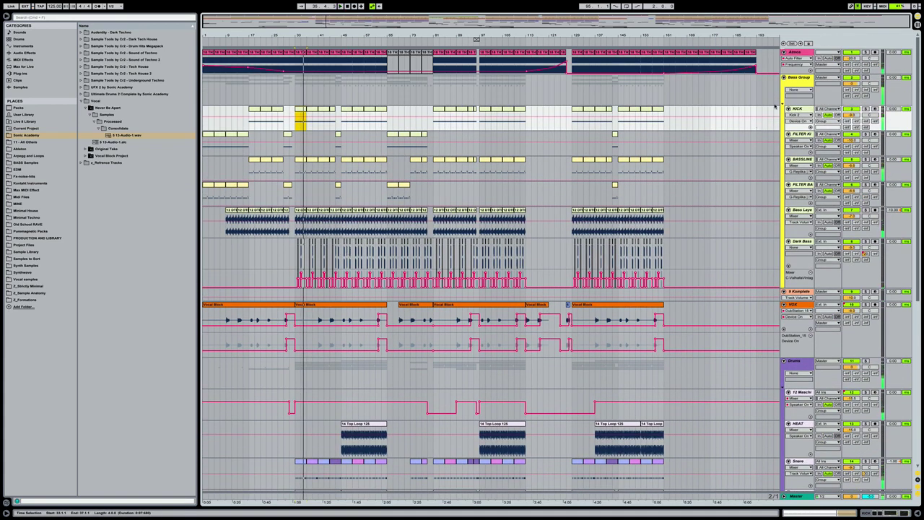
Step: Enlarge the Atmos track and draw a curved Auto Filter frequency rise from bar 29 to bar 33
{"action": "left_click_drag", "start_coordinate": [797, 73], "coordinate": [796, 176]}
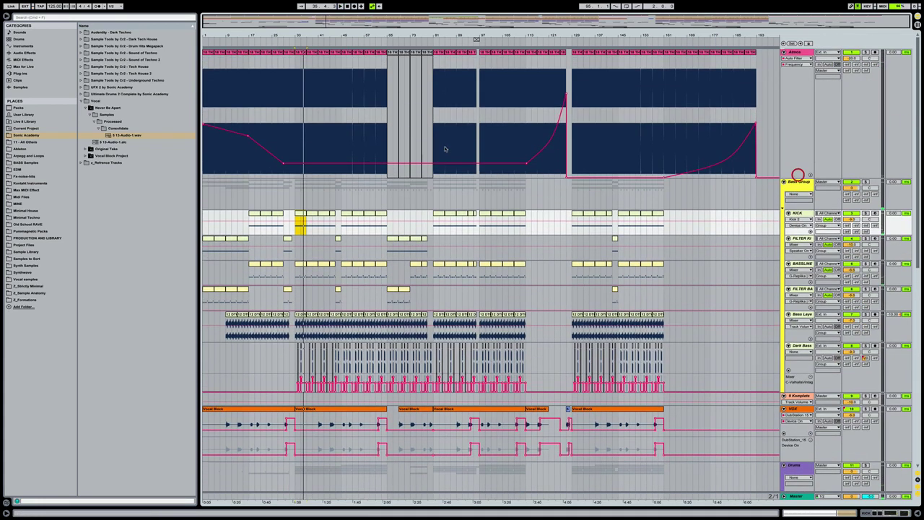
{"action": "left_click", "coordinate": [277, 128]}
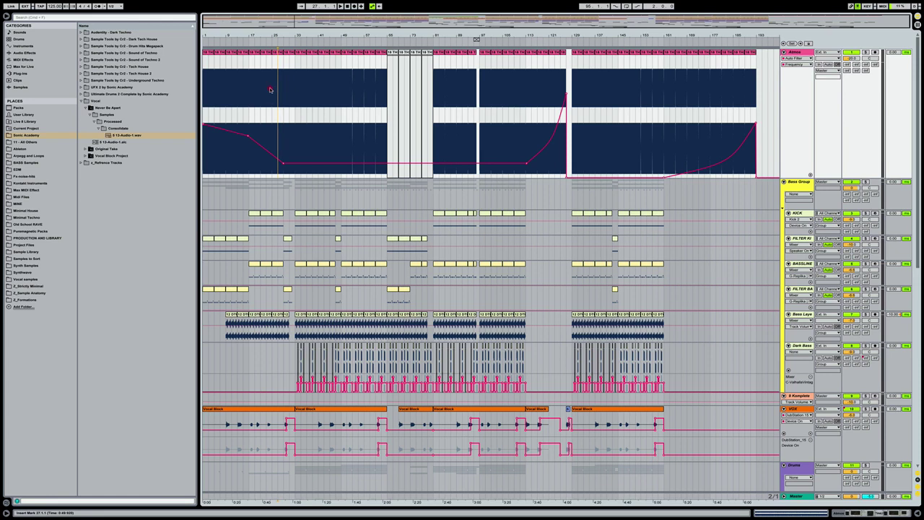
{"action": "left_click", "coordinate": [270, 90]}
{"action": "key", "text": "plus"}
{"action": "left_click", "coordinate": [254, 81]}
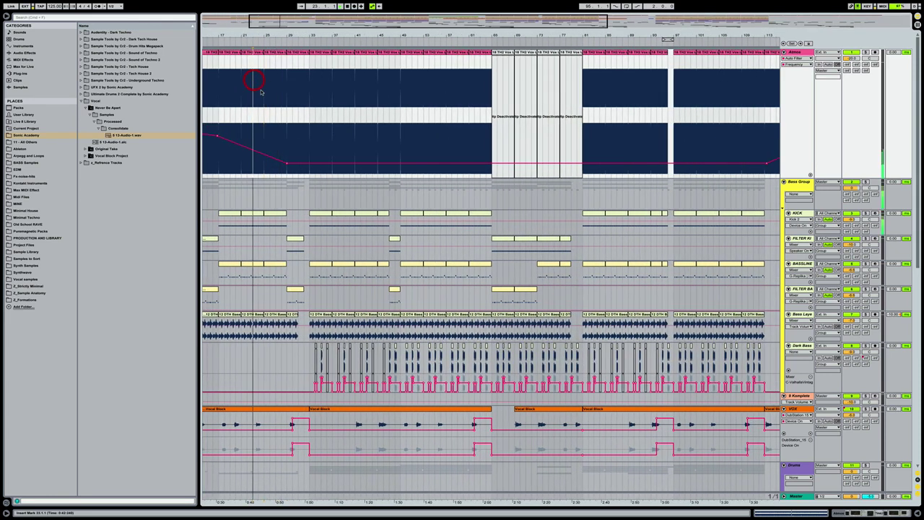
{"action": "left_click_drag", "start_coordinate": [286, 138], "coordinate": [299, 94]}
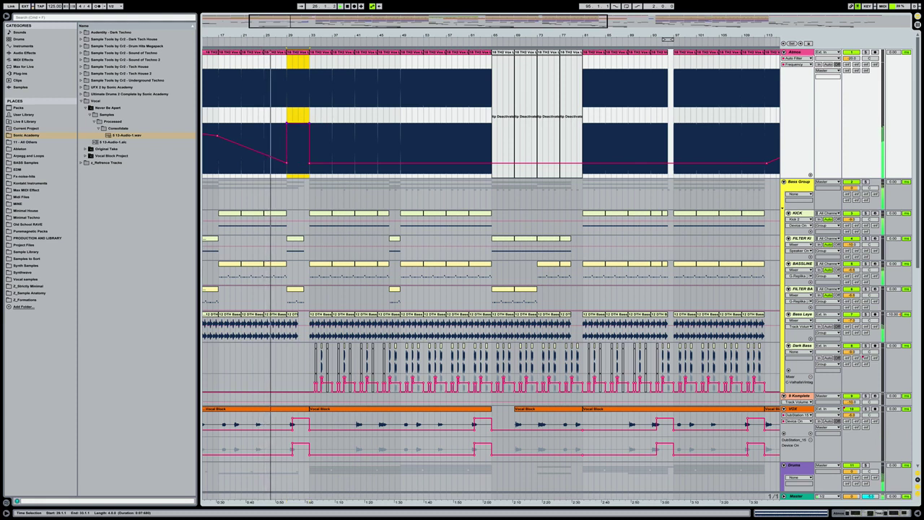
{"action": "left_click", "coordinate": [287, 125]}
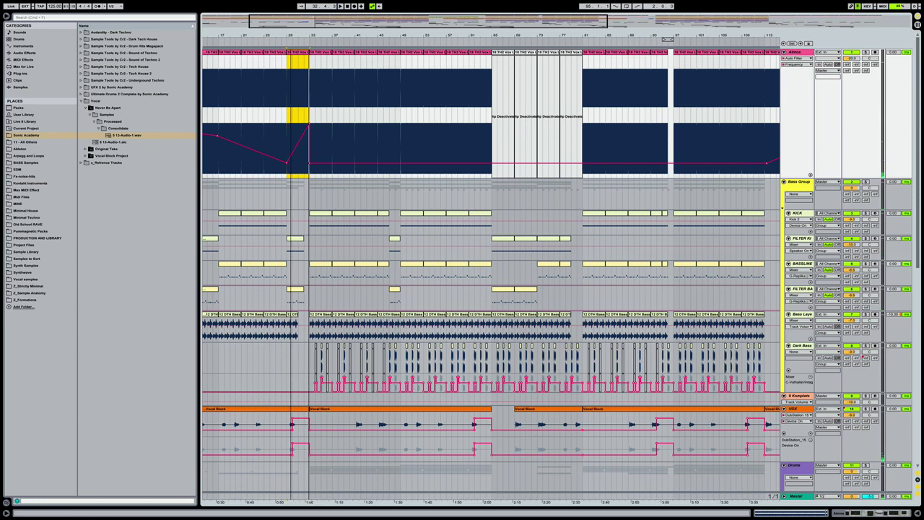
{"action": "key", "text": "z"}
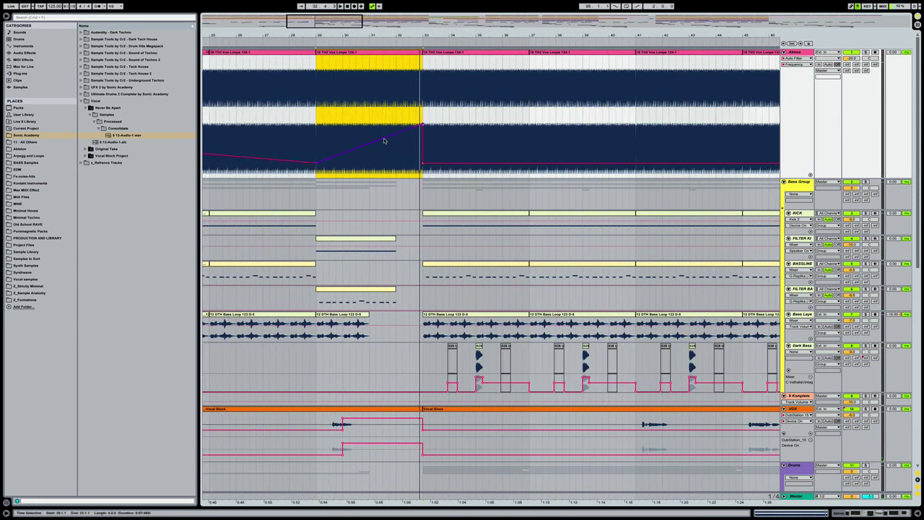
{"action": "left_click", "coordinate": [397, 137]}
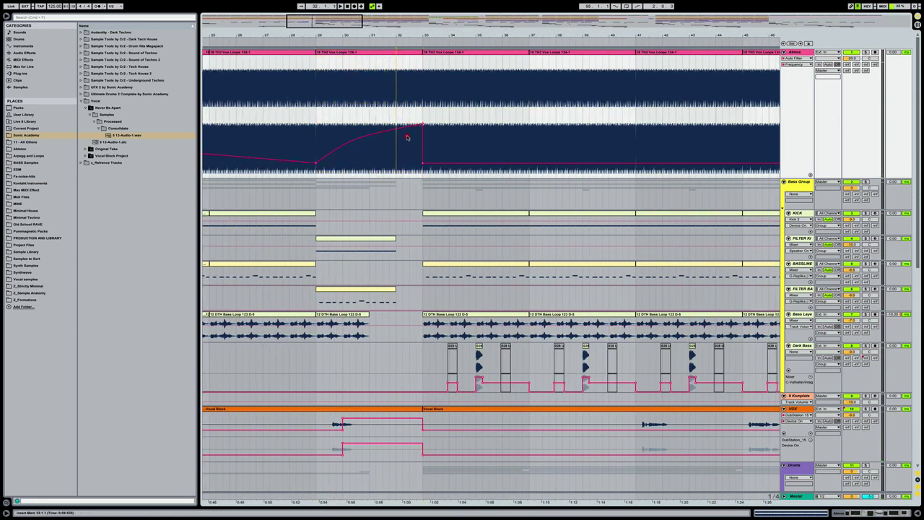
Step: Raise the Atmos filter frequency to a flat level between bars 32 and 33, and curve the climb from bar 29 steeply up to it
{"action": "left_click_drag", "start_coordinate": [407, 138], "coordinate": [409, 109]}
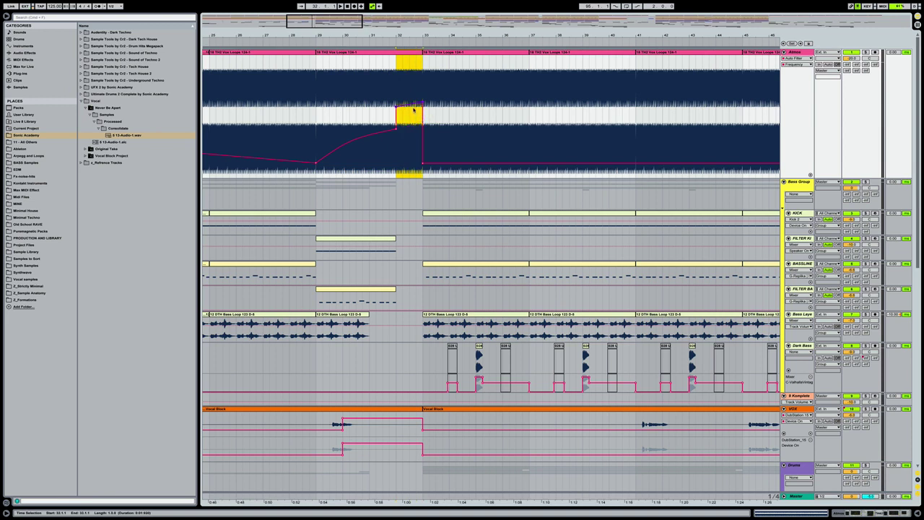
{"action": "left_click", "coordinate": [391, 106]}
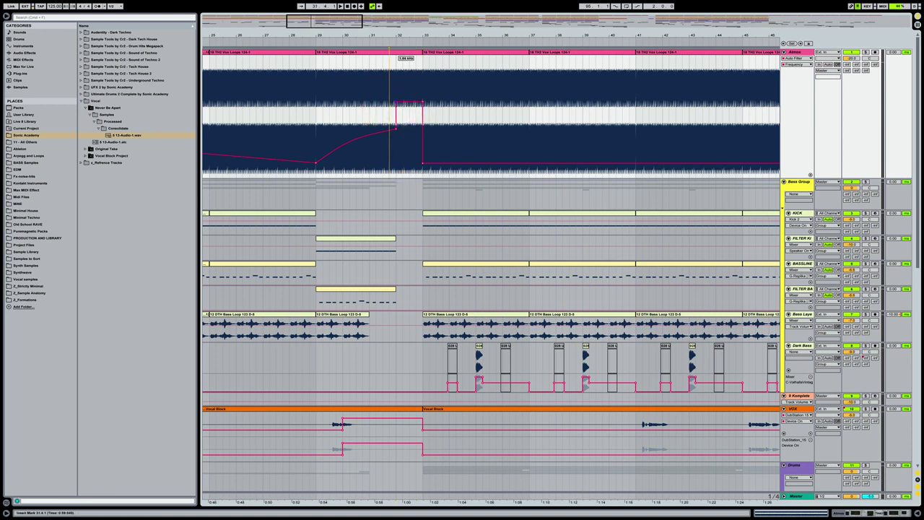
{"action": "left_click", "coordinate": [396, 130]}
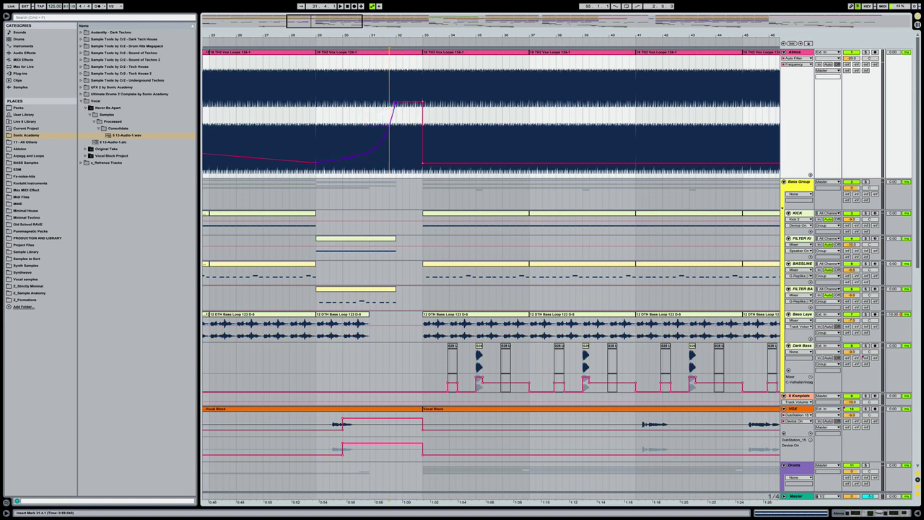
Step: Audition the Atmos filter rise from bar 29 and slightly lower the flat level between bars 32 and 33
{"action": "left_click", "coordinate": [316, 125]}
{"action": "key", "text": "space"}
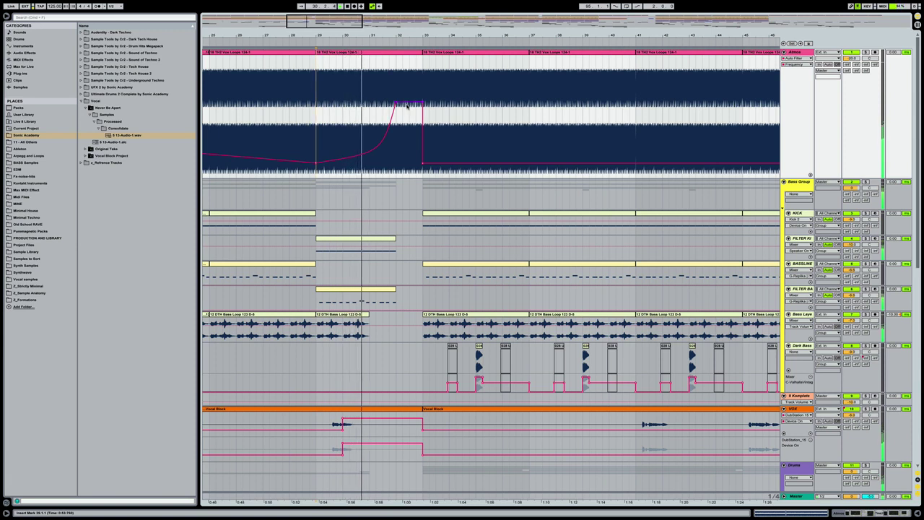
{"action": "left_click_drag", "start_coordinate": [407, 105], "coordinate": [407, 101]}
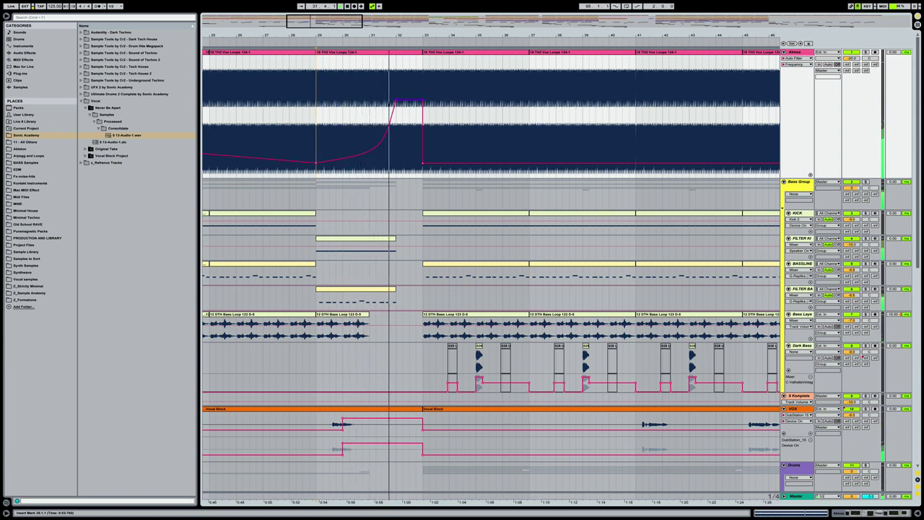
{"action": "left_click_drag", "start_coordinate": [408, 98], "coordinate": [408, 105]}
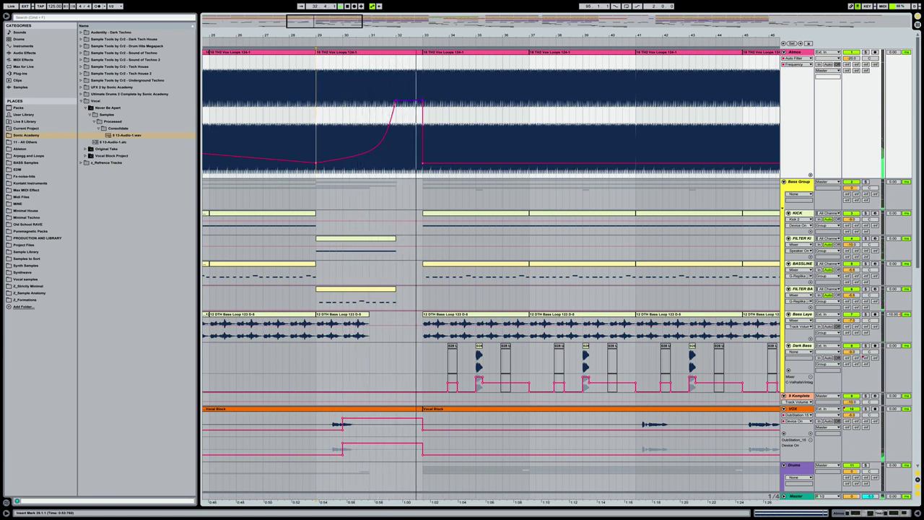
{"action": "key", "text": "space"}
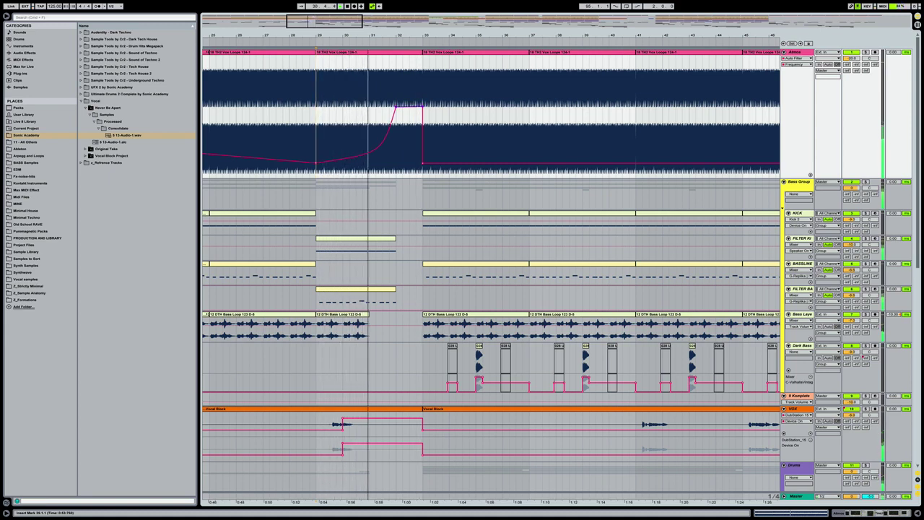
Step: Bring up the Atmos track's volume envelope and fold the track
{"action": "left_click_drag", "start_coordinate": [425, 34], "coordinate": [332, 33]}
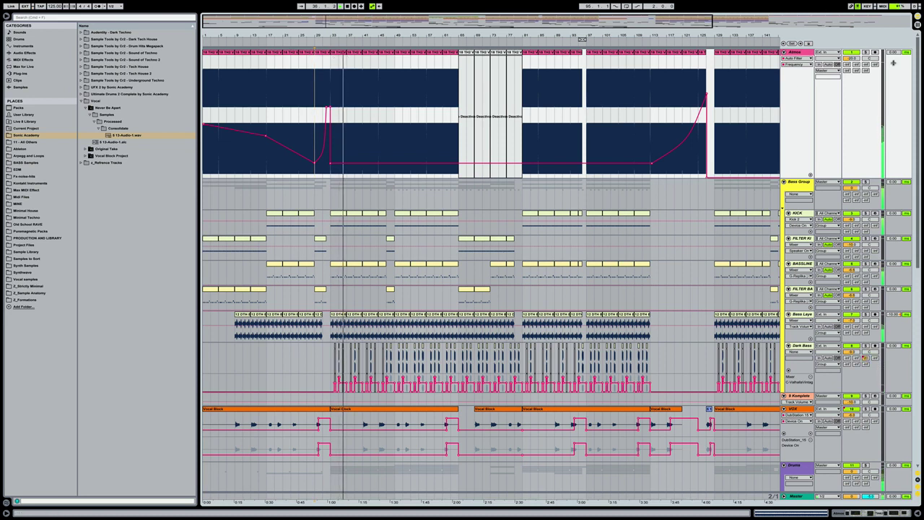
{"action": "left_click", "coordinate": [849, 59]}
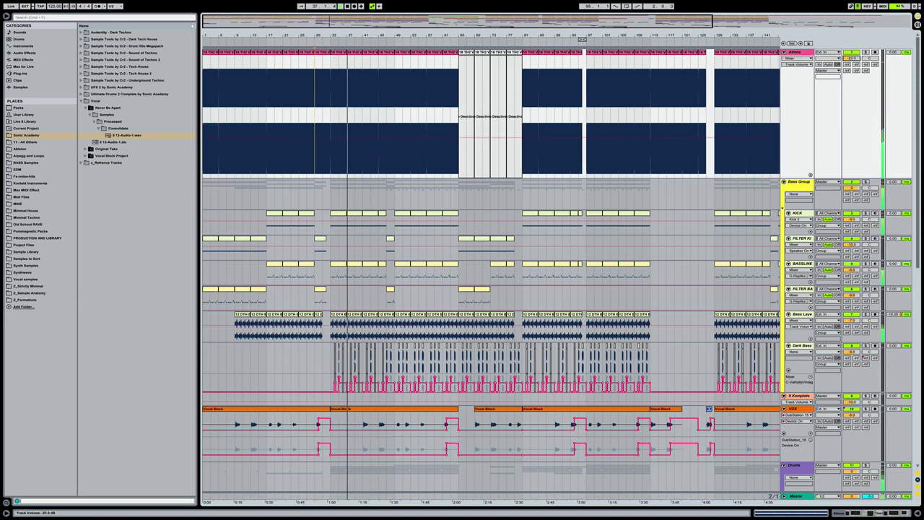
{"action": "left_click", "coordinate": [784, 52]}
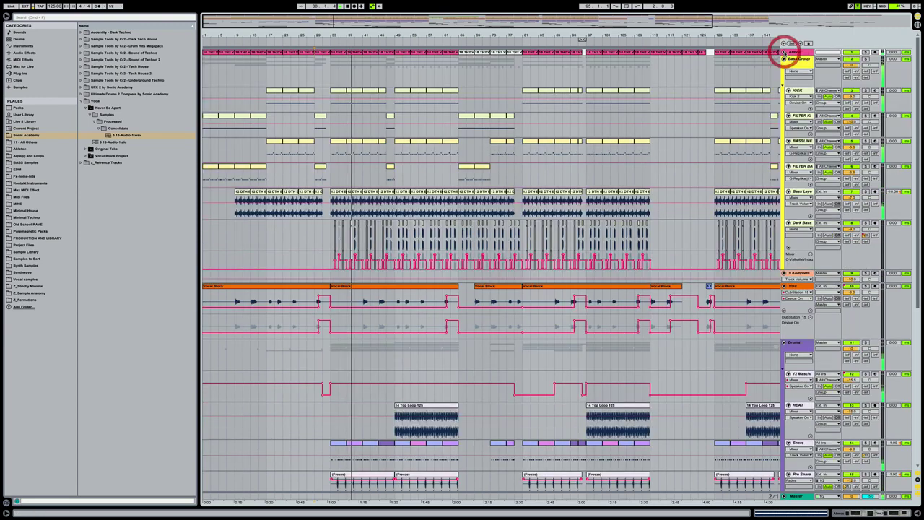
Step: Delete the deactivated clips on the Dark Bass track between bars 33 and 49
{"action": "scroll", "coordinate": [581, 187], "scroll_direction": "right", "scroll_amount": 5}
{"action": "scroll", "coordinate": [582, 186], "scroll_direction": "down", "scroll_amount": 4}
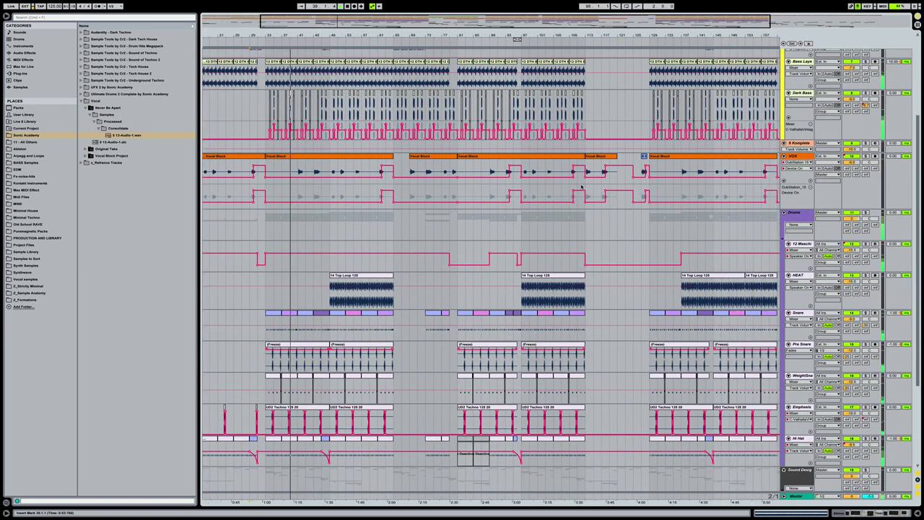
{"action": "scroll", "coordinate": [581, 186], "scroll_direction": "left", "scroll_amount": 3}
{"action": "scroll", "coordinate": [581, 187], "scroll_direction": "up", "scroll_amount": 4}
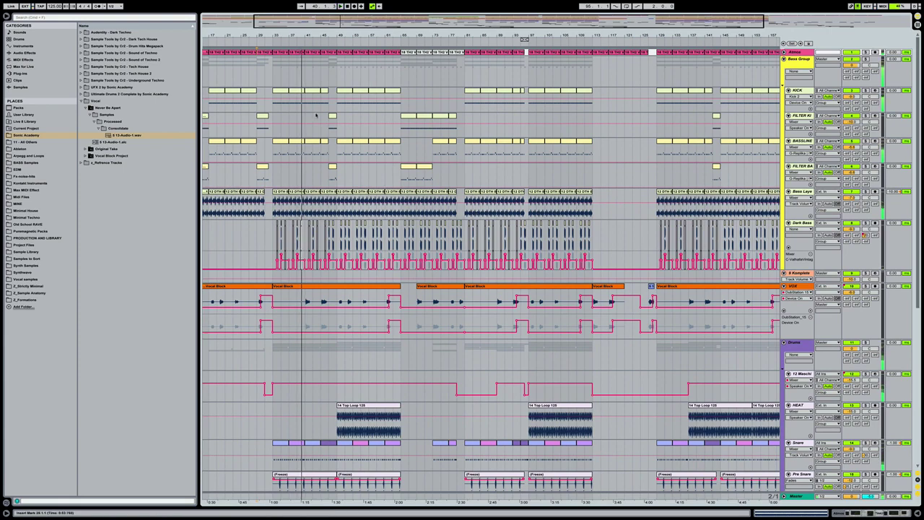
{"action": "left_click_drag", "start_coordinate": [289, 34], "coordinate": [328, 154]}
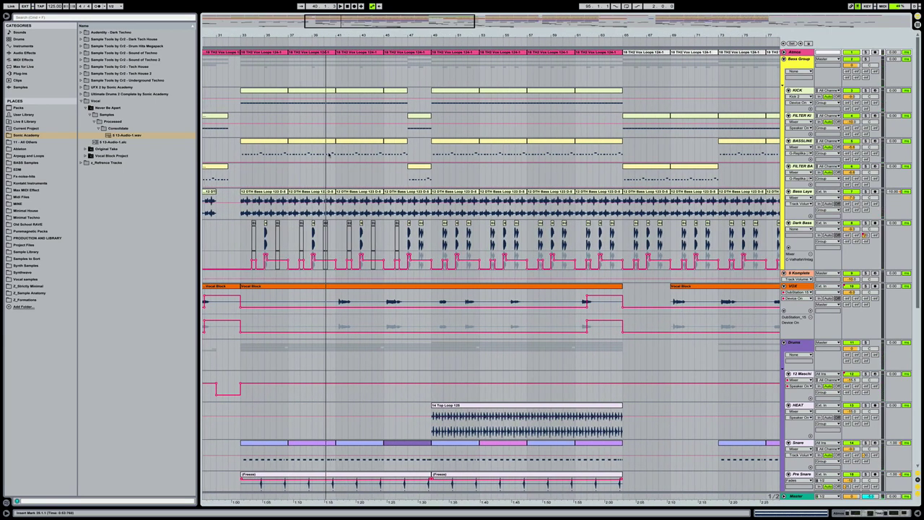
{"action": "scroll", "coordinate": [397, 245], "scroll_direction": "left", "scroll_amount": 2}
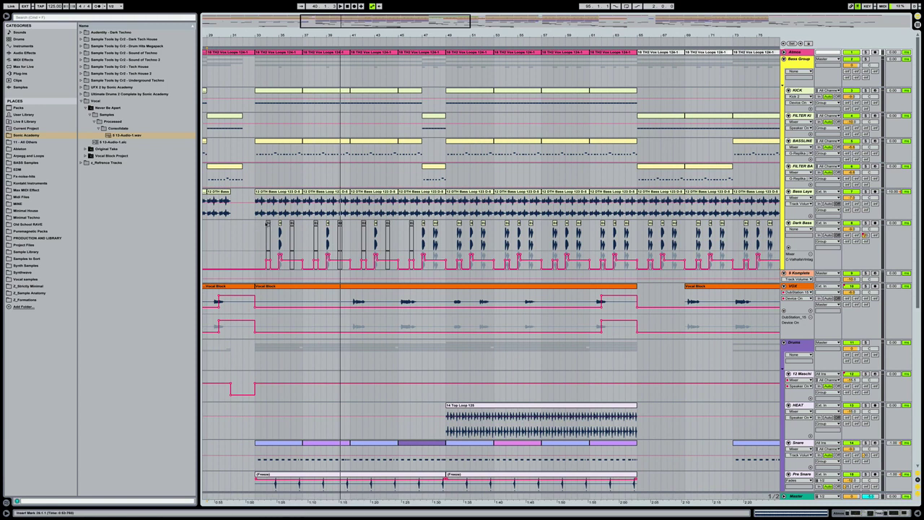
{"action": "left_click", "coordinate": [268, 224]}
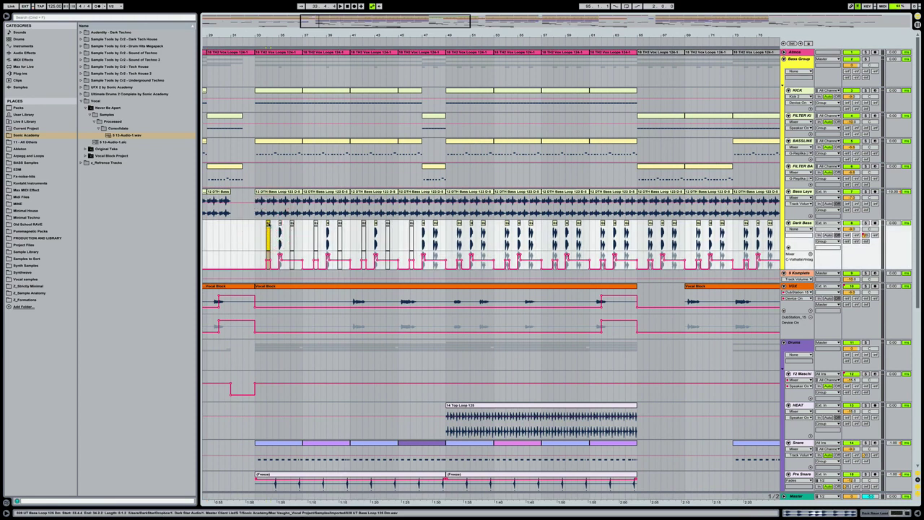
{"action": "left_click", "coordinate": [292, 225]}
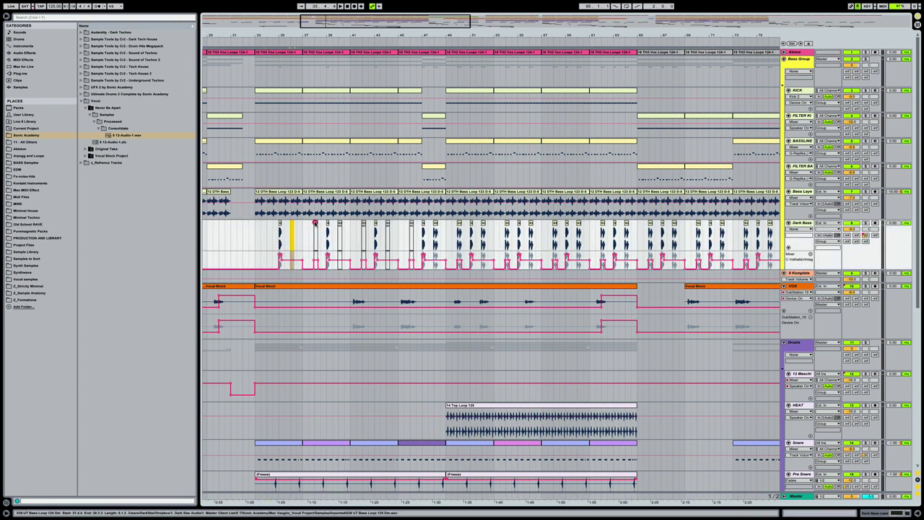
{"action": "left_click", "coordinate": [315, 224]}
{"action": "left_click", "coordinate": [340, 224]}
{"action": "left_click", "coordinate": [363, 226]}
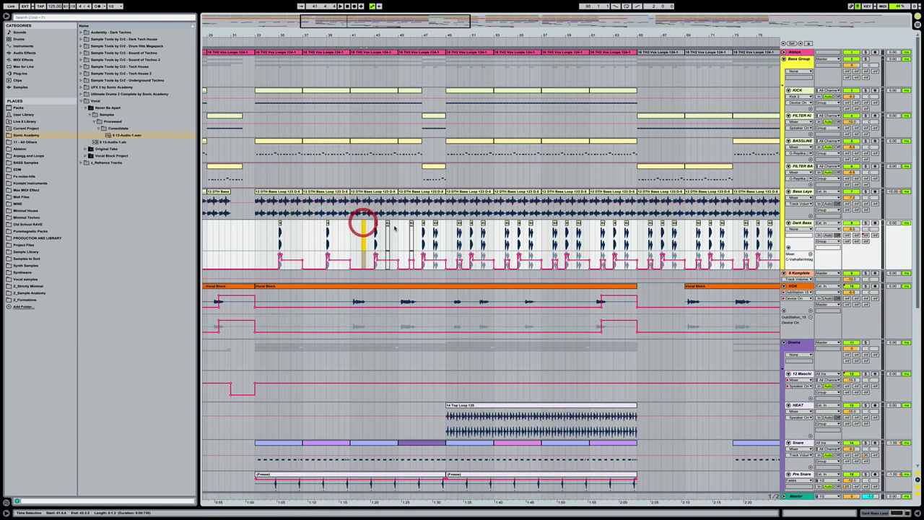
{"action": "left_click", "coordinate": [387, 225]}
{"action": "left_click", "coordinate": [410, 229]}
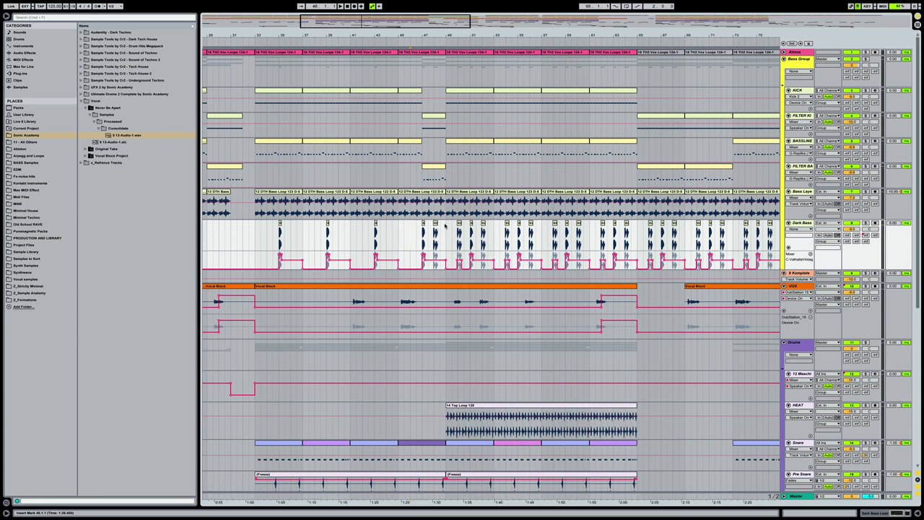
Step: Consolidate the Dark Bass clips from bar 33 to bar 49 into one clip and place the insert mark at bar 49
{"action": "left_click_drag", "start_coordinate": [436, 226], "coordinate": [257, 243]}
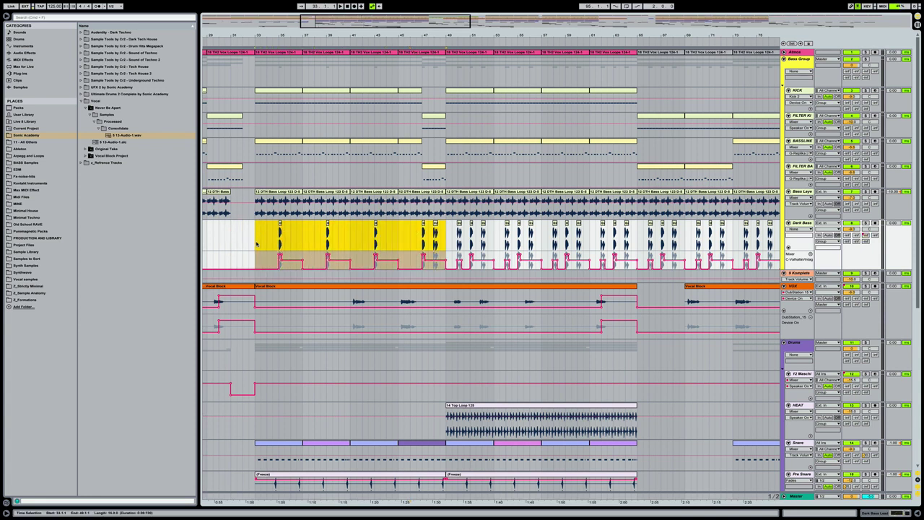
{"action": "key", "text": "ctrl+j"}
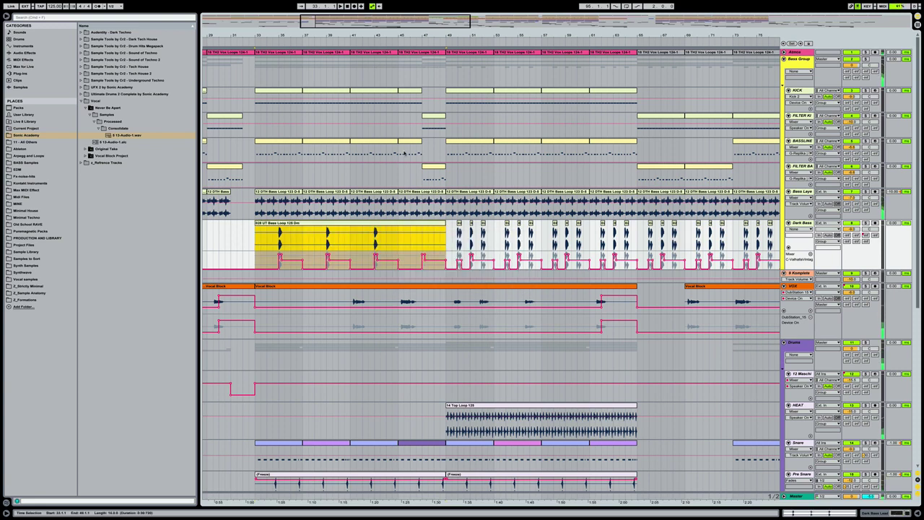
{"action": "left_click_drag", "start_coordinate": [452, 36], "coordinate": [451, 17]}
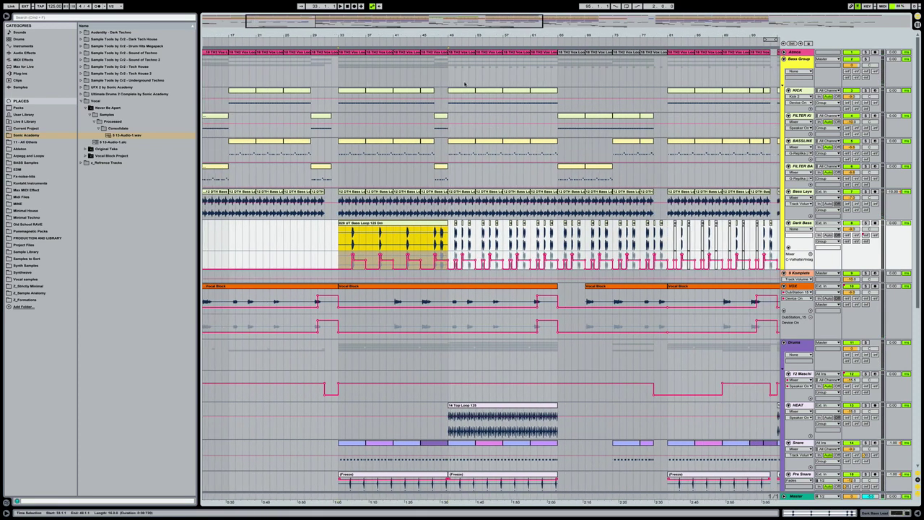
{"action": "scroll", "coordinate": [465, 84], "scroll_direction": "right", "scroll_amount": 3}
{"action": "left_click", "coordinate": [398, 230]}
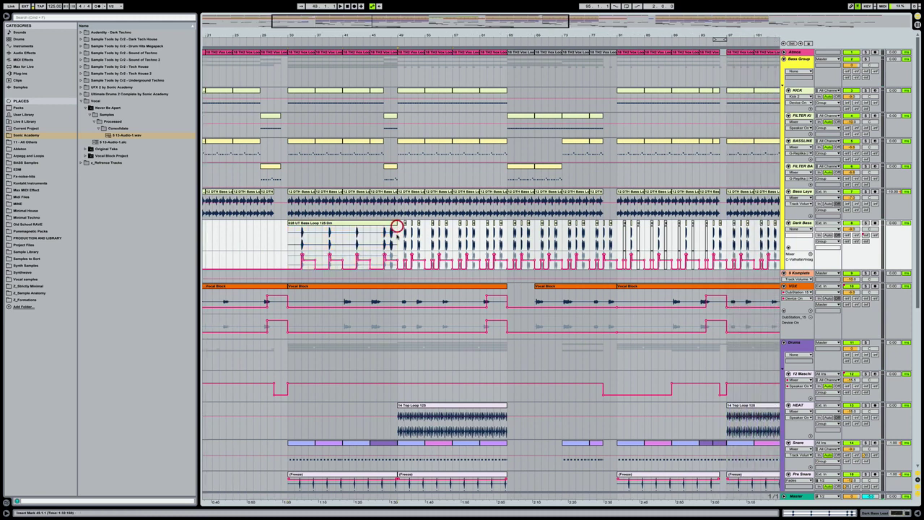
Step: Consolidate the Dark Bass clips from bar 49 to bar 65 into one clip and duplicate it at bar 65
{"action": "left_click", "coordinate": [515, 232], "text": "shift"}
{"action": "left_click_drag", "start_coordinate": [507, 234], "coordinate": [507, 235]}
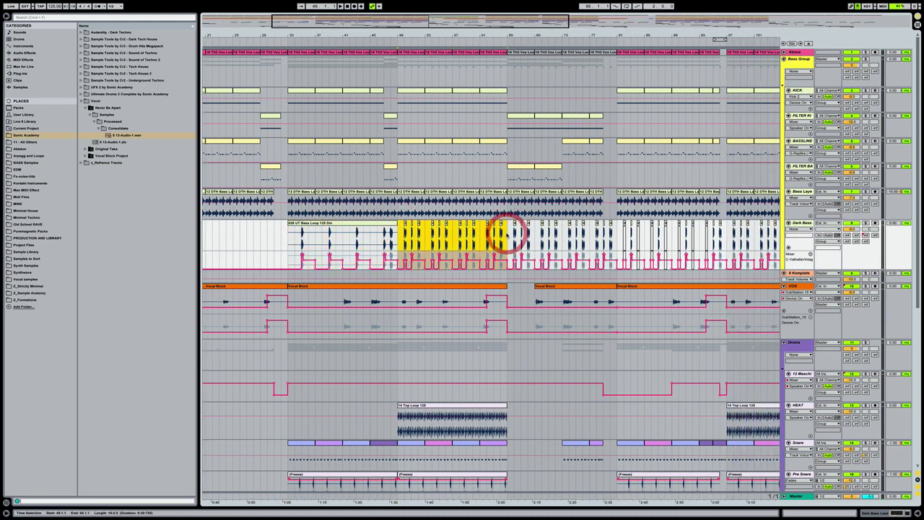
{"action": "key", "text": "ctrl+j"}
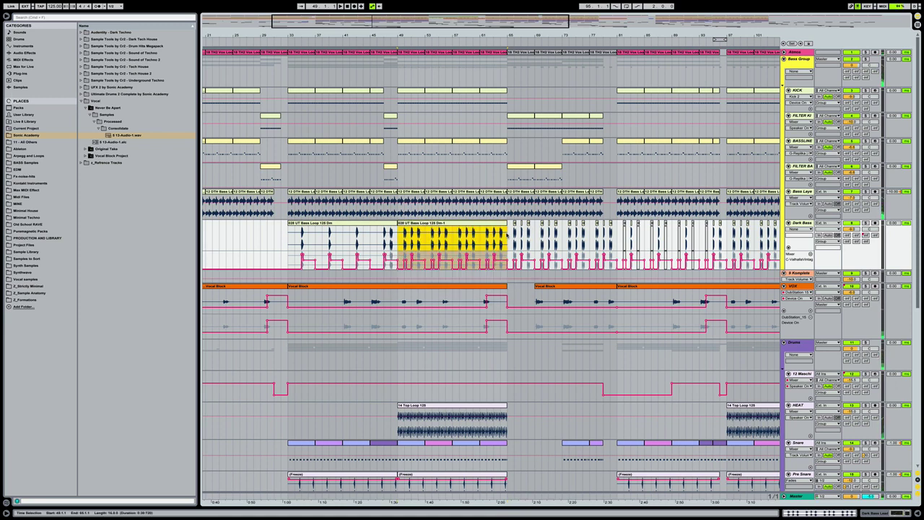
{"action": "key", "text": "ctrl+d"}
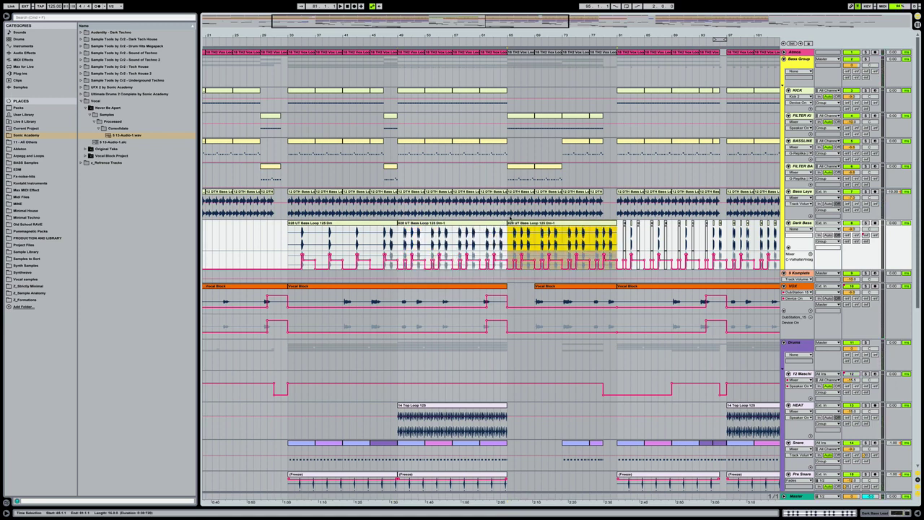
Step: Copy the sparse Dark Bass clip from bar 33 to bar 81 and the denser clip to bar 97
{"action": "scroll", "coordinate": [510, 217], "scroll_direction": "right", "scroll_amount": 2}
{"action": "left_click", "coordinate": [347, 222]}
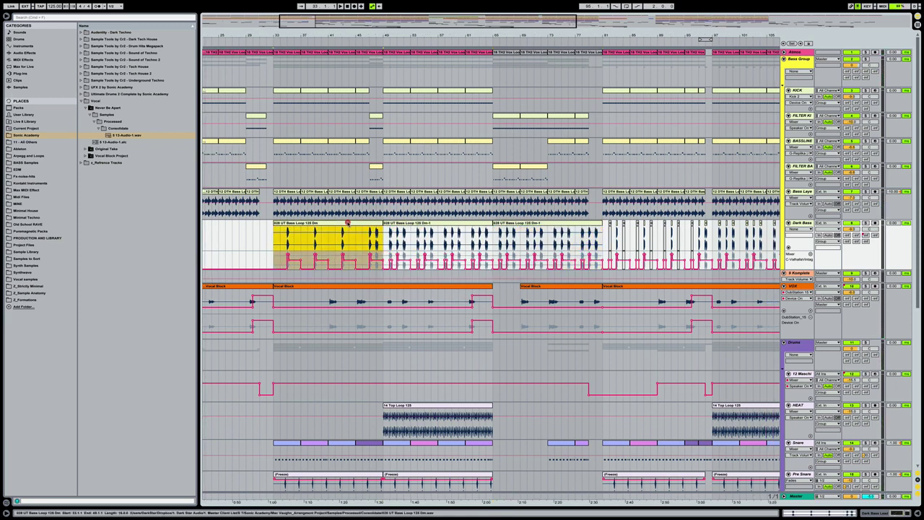
{"action": "left_click_drag", "start_coordinate": [346, 222], "coordinate": [674, 227]}
{"action": "scroll", "coordinate": [592, 251], "scroll_direction": "right", "scroll_amount": 5}
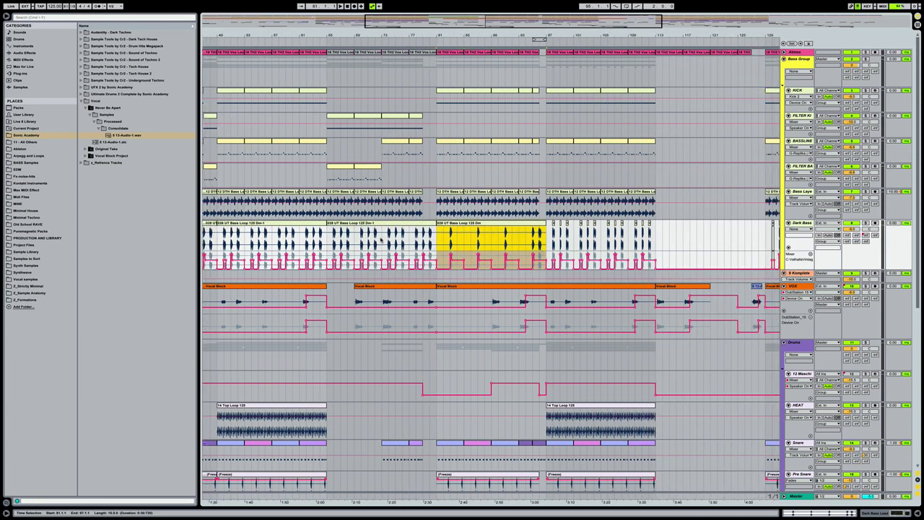
{"action": "mouse_move", "coordinate": [484, 236]}
{"action": "left_mouse_down"}
{"action": "mouse_move", "coordinate": [593, 235]}
{"action": "mouse_move", "coordinate": [484, 236]}
{"action": "left_mouse_up"}
Step: Recolour the sparse Dark Bass clip at bar 81 bright green
{"action": "right_click", "coordinate": [517, 219]}
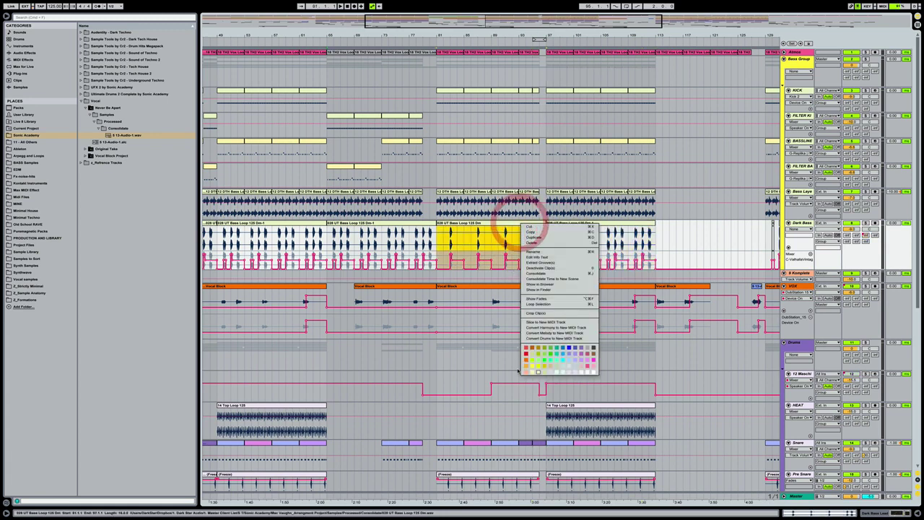
{"action": "left_click", "coordinate": [537, 368]}
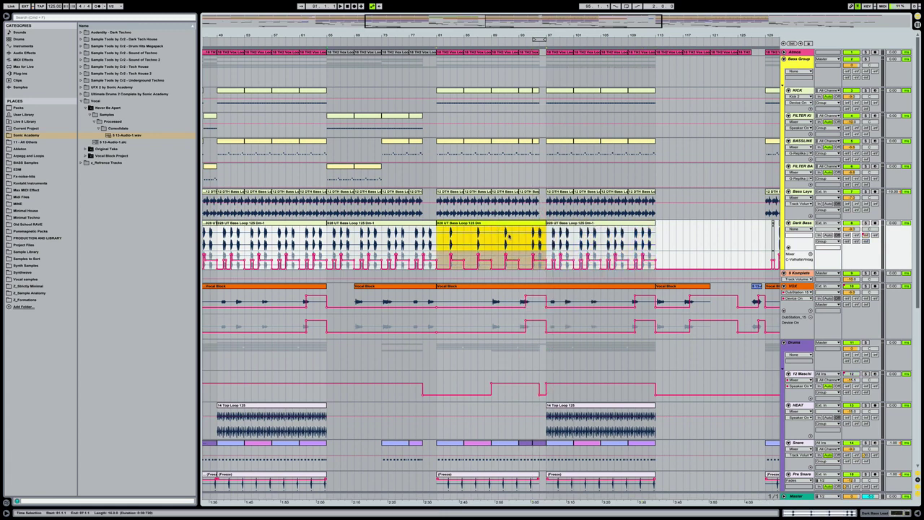
{"action": "right_click", "coordinate": [514, 220]}
{"action": "left_click", "coordinate": [528, 361]}
Step: Copy the green Dark Bass clip to bar 129 and repeat its first eight bars at bar 137
{"action": "key", "text": "minus"}
{"action": "key", "text": "minus"}
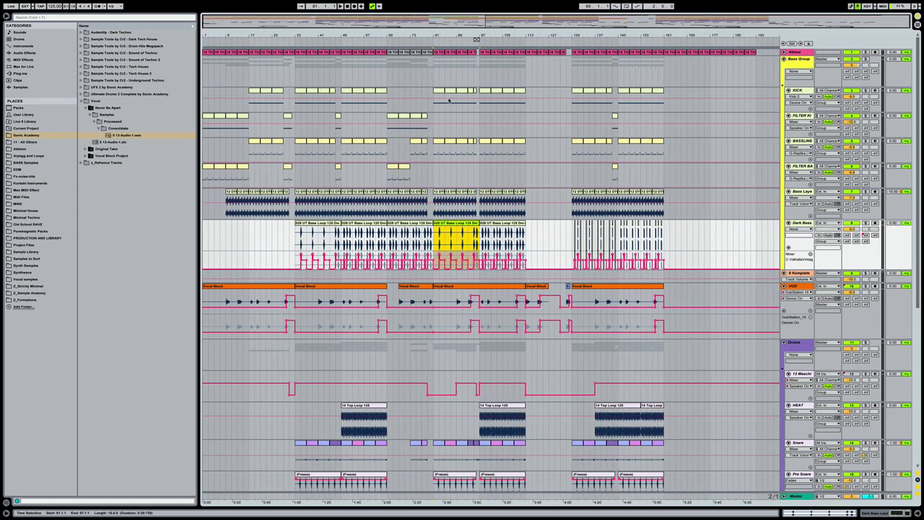
{"action": "left_click_drag", "start_coordinate": [452, 225], "coordinate": [587, 231]}
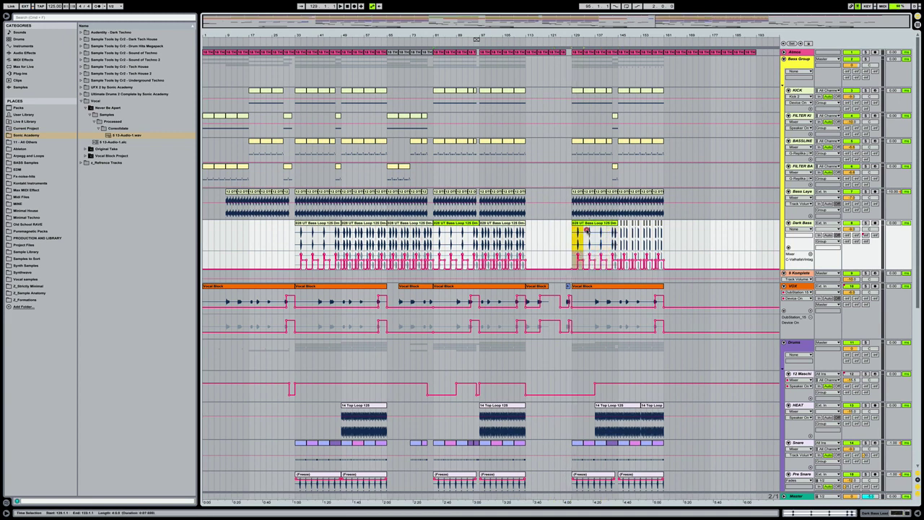
{"action": "key", "text": "ctrl+d"}
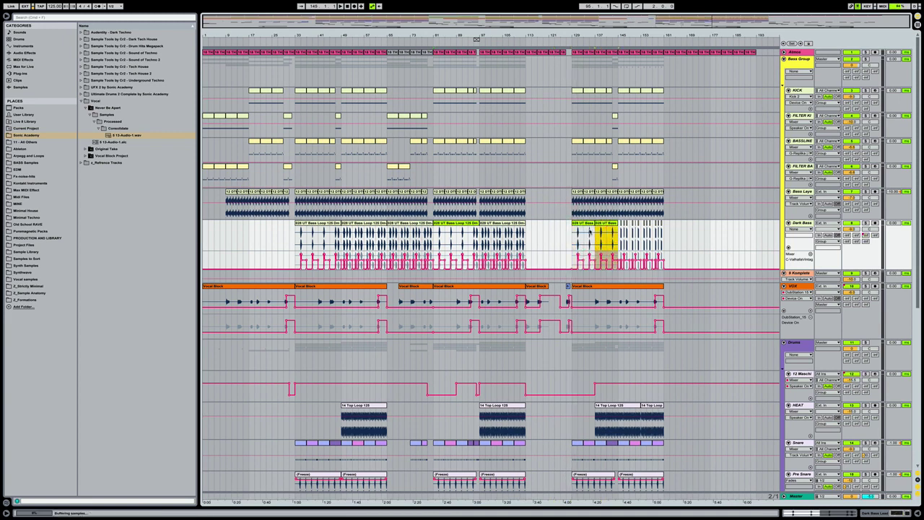
{"action": "left_click_drag", "start_coordinate": [606, 230], "coordinate": [316, 231]}
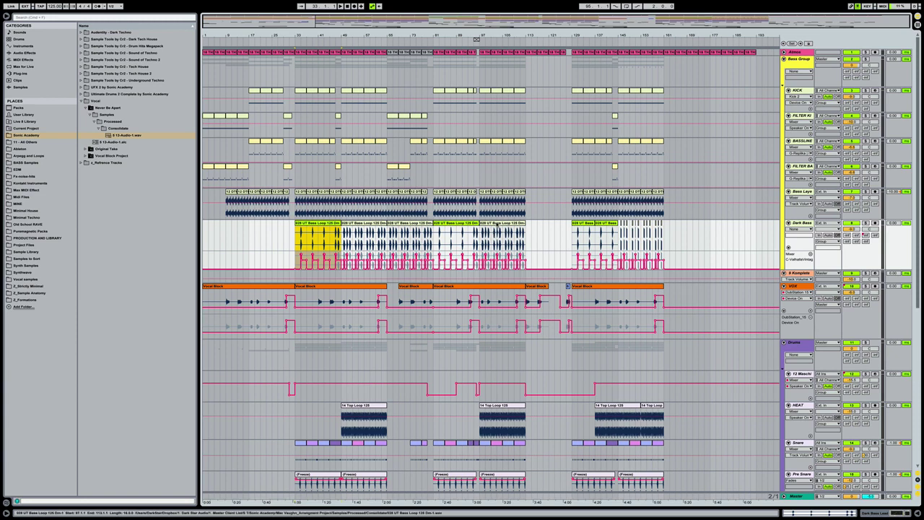
Step: Copy the denser Dark Bass clip from bar 97 to bar 145
{"action": "left_click", "coordinate": [497, 226]}
{"action": "left_click_drag", "start_coordinate": [497, 226], "coordinate": [639, 232]}
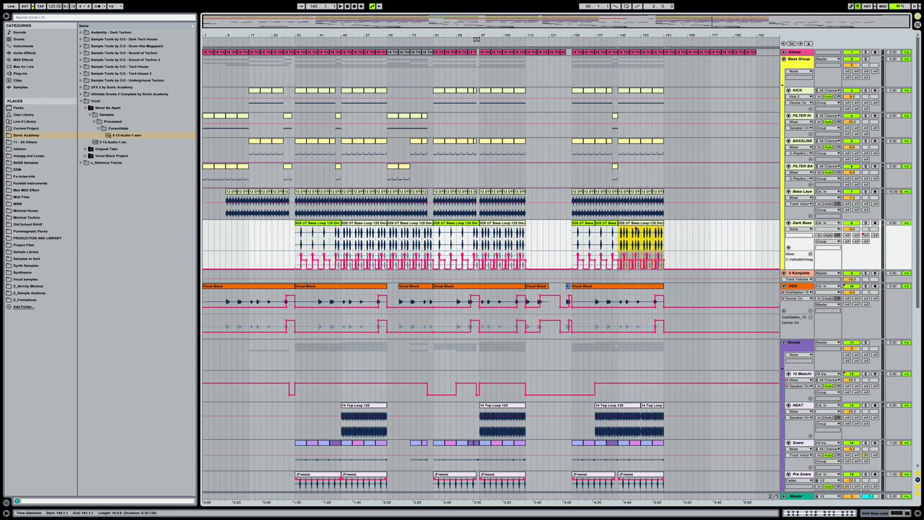
{"action": "left_click", "coordinate": [690, 234]}
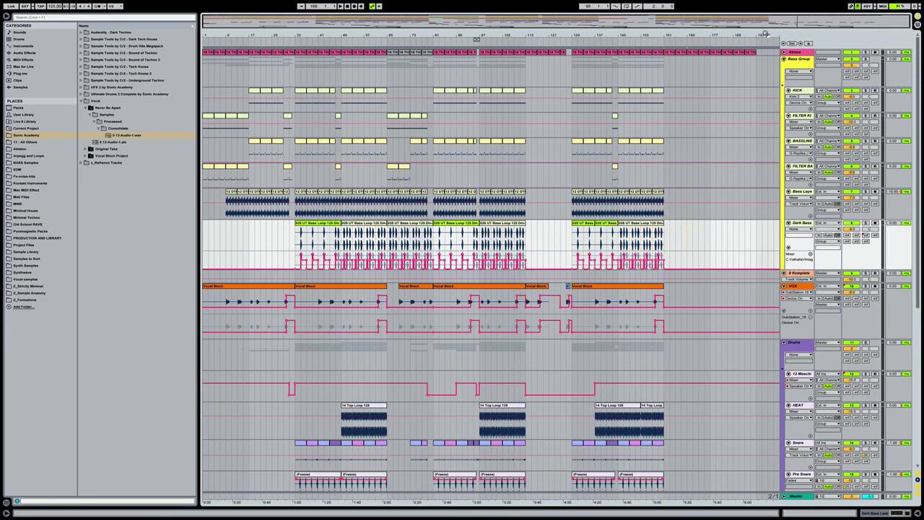
{"action": "left_click_drag", "start_coordinate": [767, 34], "coordinate": [767, 108]}
{"action": "scroll", "coordinate": [601, 216], "scroll_direction": "right", "scroll_amount": 1}
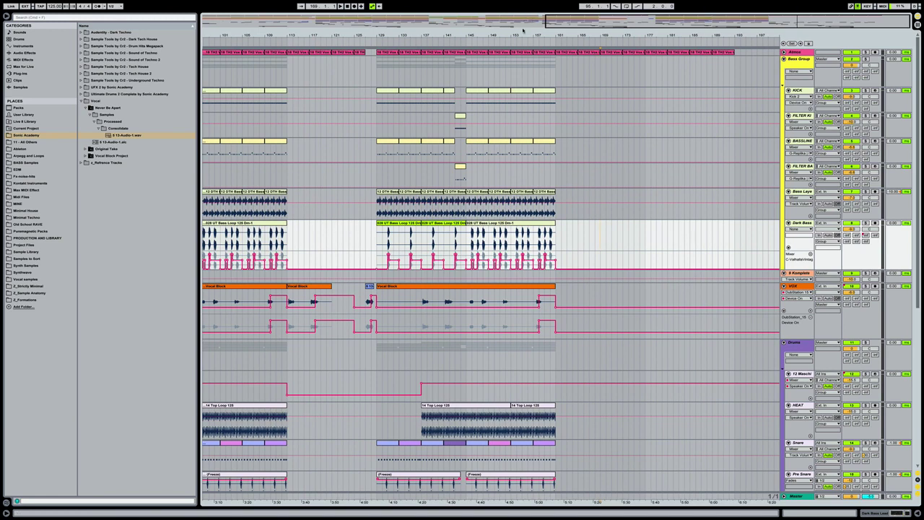
{"action": "left_click_drag", "start_coordinate": [523, 34], "coordinate": [648, 32]}
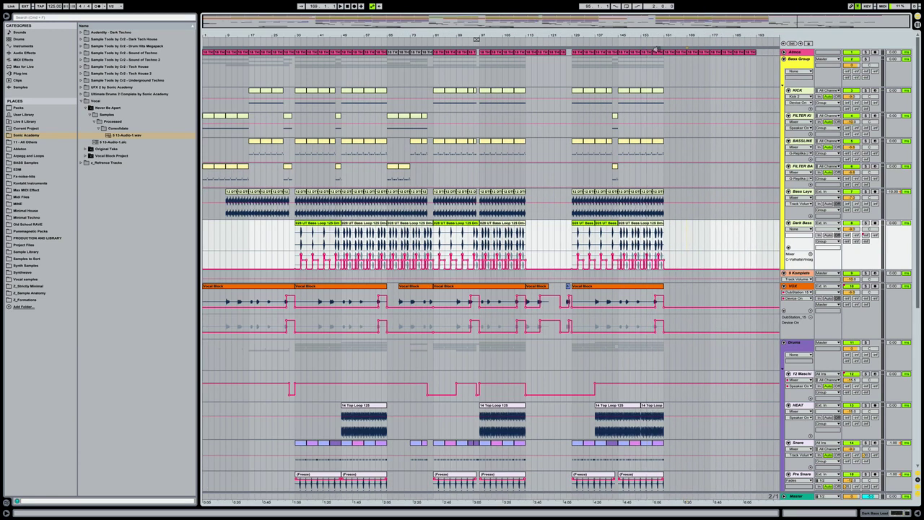
{"action": "left_click_drag", "start_coordinate": [715, 34], "coordinate": [671, 149]}
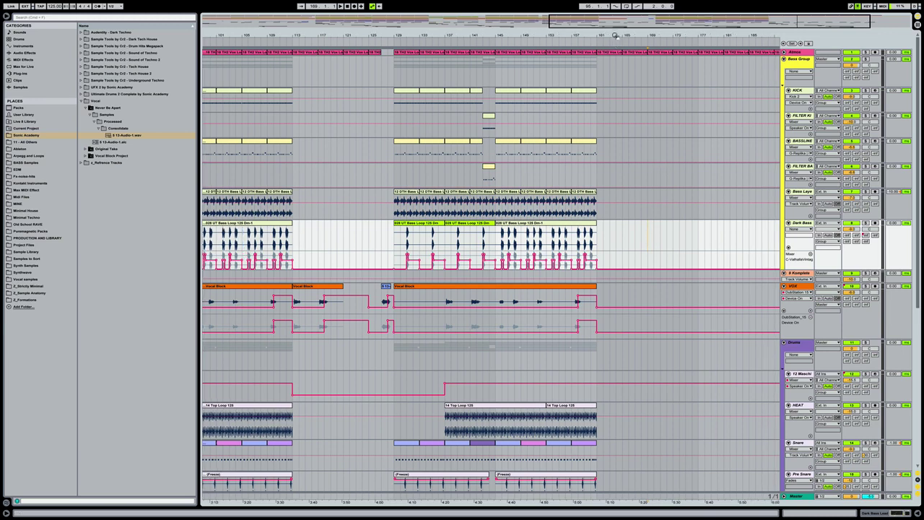
{"action": "left_click_drag", "start_coordinate": [615, 34], "coordinate": [477, 39]}
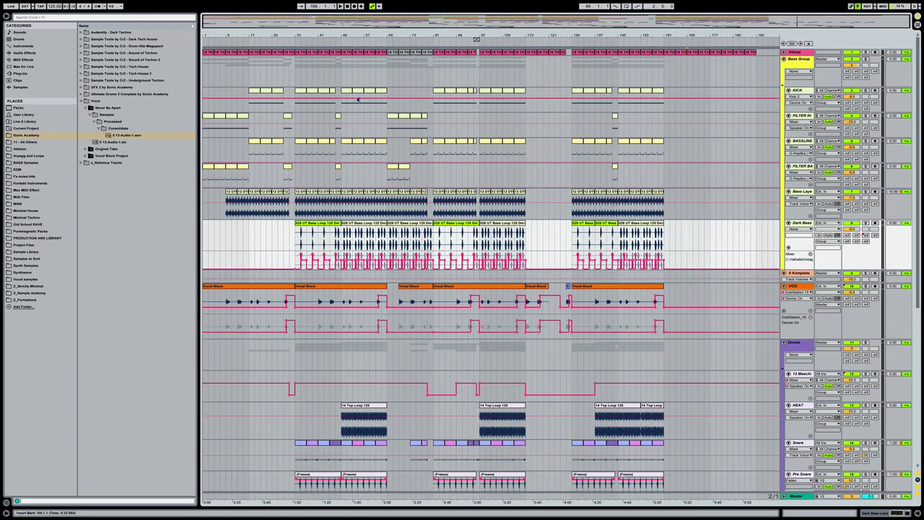
Step: Copy bars 33 to 49 of all tracks from Kick through Hi Hat to bar 161 and duplicate the section at bar 177
{"action": "left_click", "coordinate": [299, 94]}
{"action": "scroll", "coordinate": [335, 152], "scroll_direction": "down", "scroll_amount": 5}
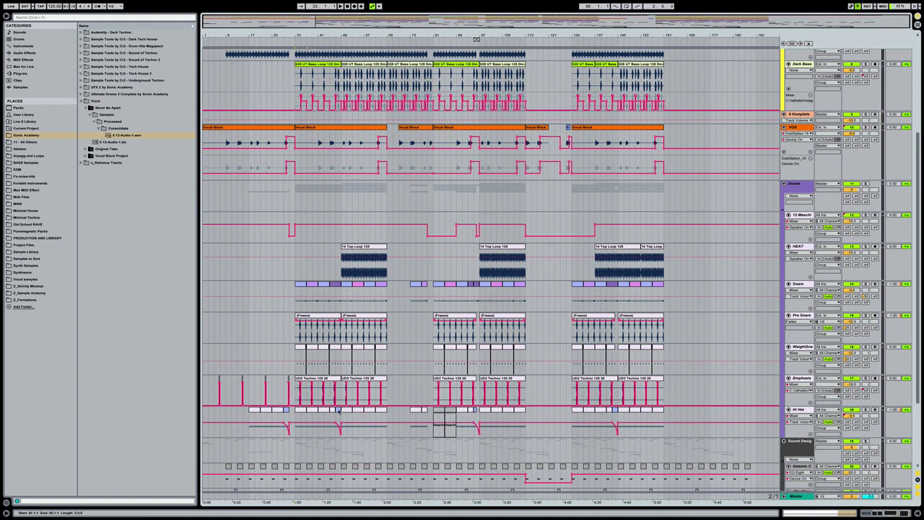
{"action": "left_click", "coordinate": [336, 409], "text": "shift"}
{"action": "scroll", "coordinate": [388, 254], "scroll_direction": "up", "scroll_amount": 5}
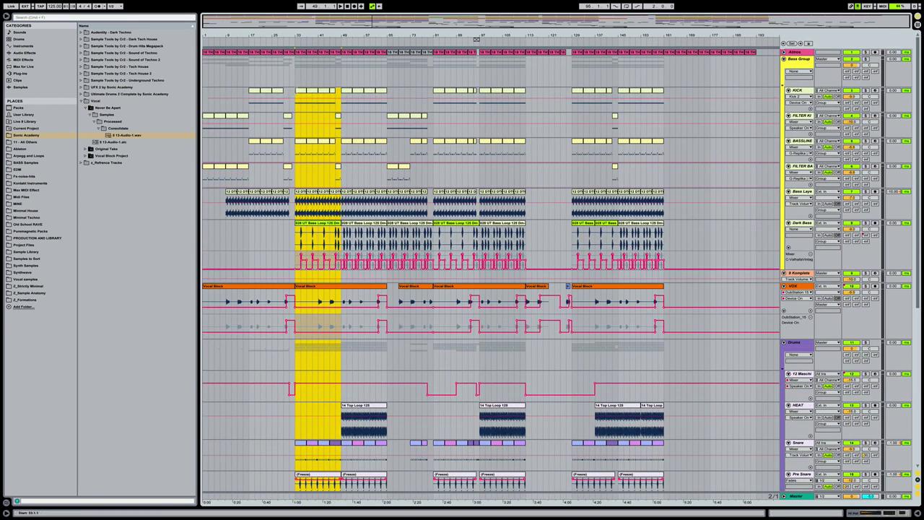
{"action": "left_click_drag", "start_coordinate": [302, 90], "coordinate": [669, 96]}
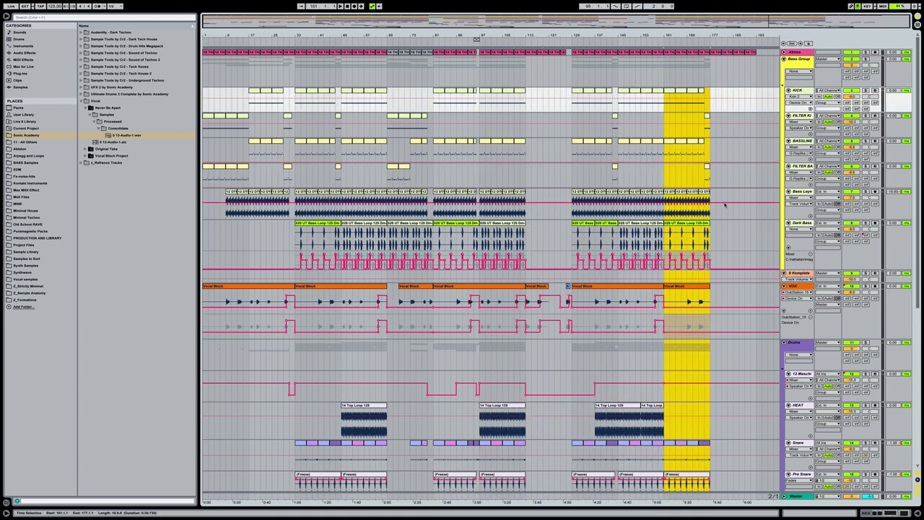
{"action": "key", "text": "ctrl+d"}
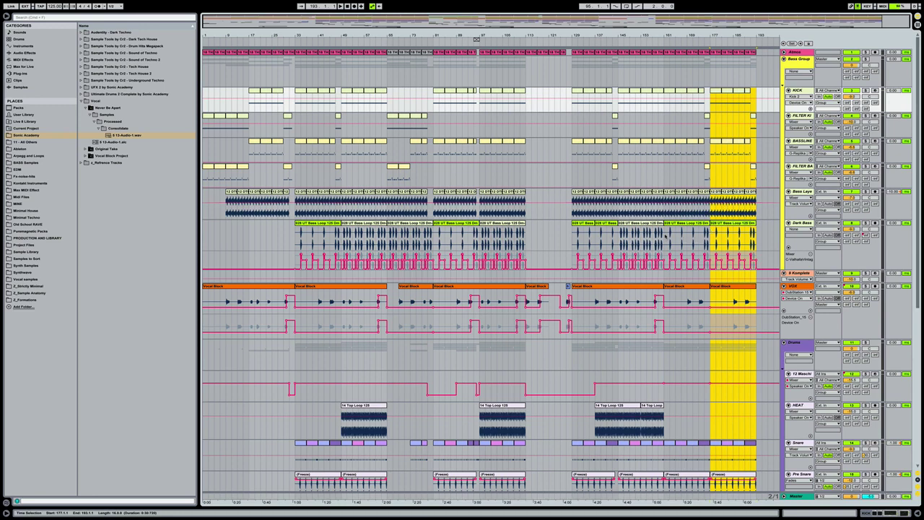
Step: Try to repeat an eight-bar Dark Bass section from bar 169 through bar 193
{"action": "left_click", "coordinate": [668, 233]}
{"action": "left_click", "coordinate": [694, 237]}
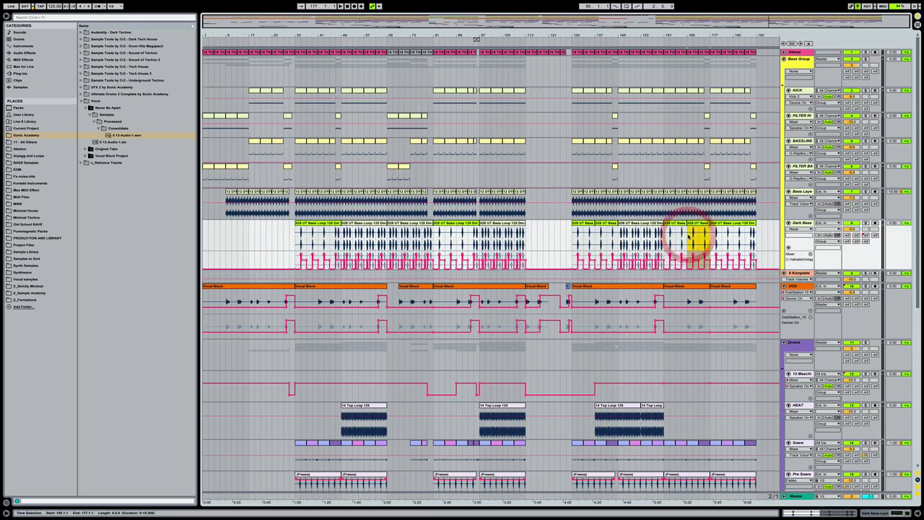
{"action": "key", "text": "ctrl+d"}
{"action": "key", "text": "ctrl+d"}
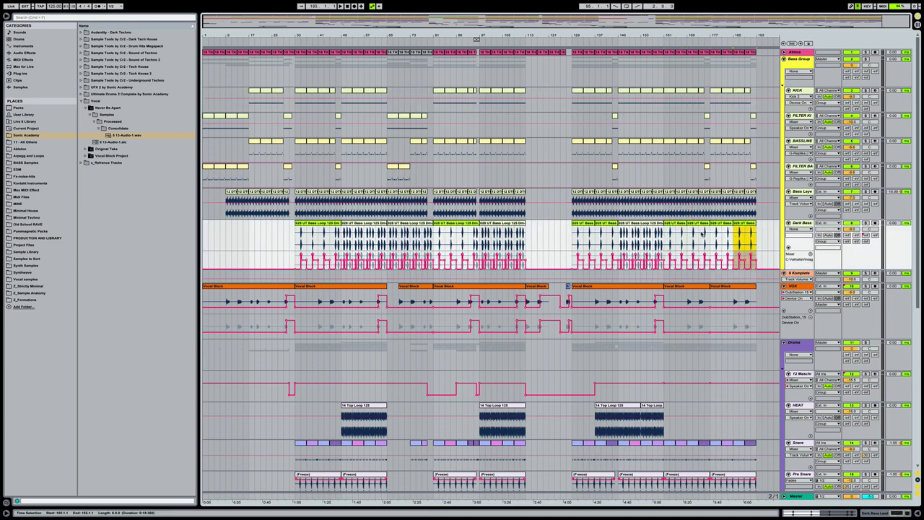
{"action": "left_click", "coordinate": [675, 218]}
{"action": "left_click", "coordinate": [698, 221]}
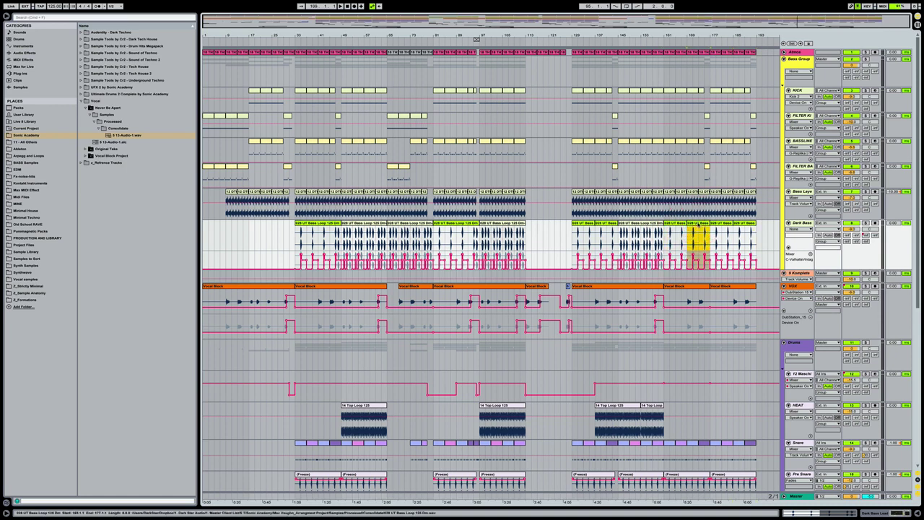
{"action": "left_click", "coordinate": [675, 222]}
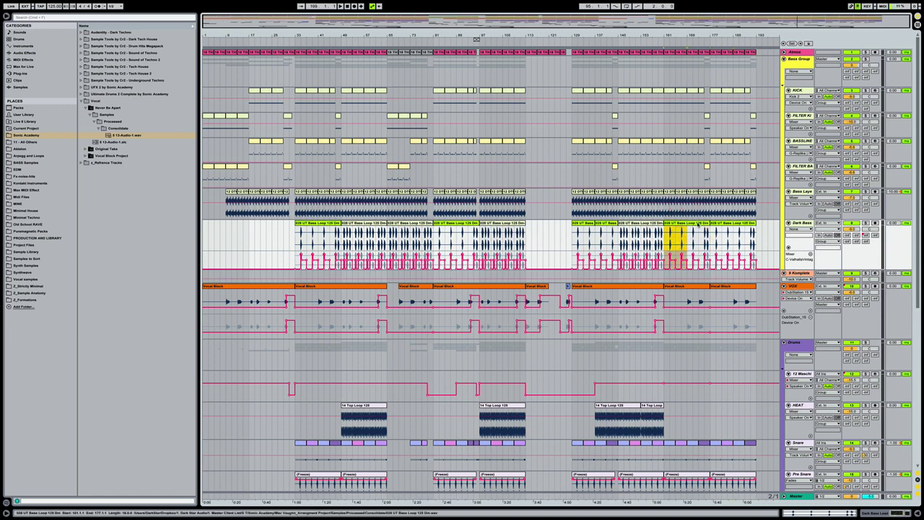
Step: Replace the Kick and Bassline clips between bars 185 and 193 with filtered kick and filtered bassline clips
{"action": "left_click_drag", "start_coordinate": [774, 36], "coordinate": [722, 108]}
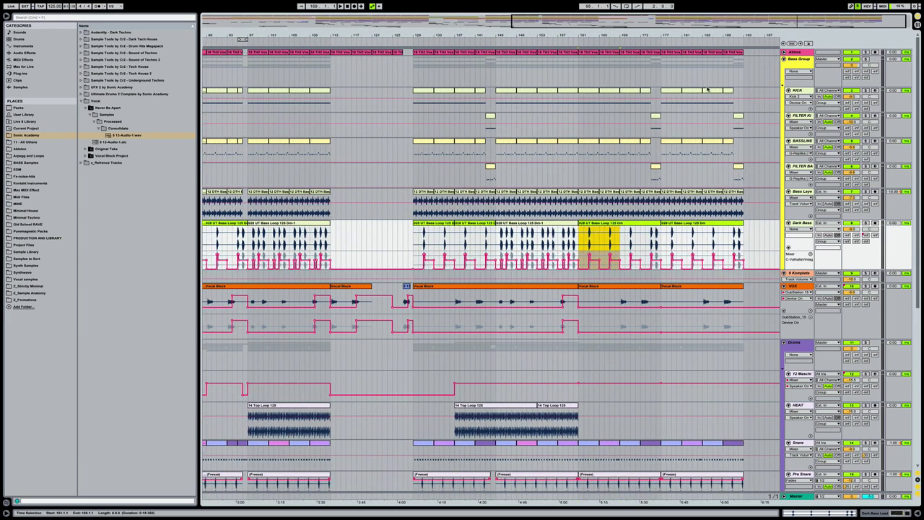
{"action": "left_click_drag", "start_coordinate": [712, 91], "coordinate": [743, 166]}
{"action": "left_click", "coordinate": [716, 140]}
{"action": "left_click", "coordinate": [729, 142]}
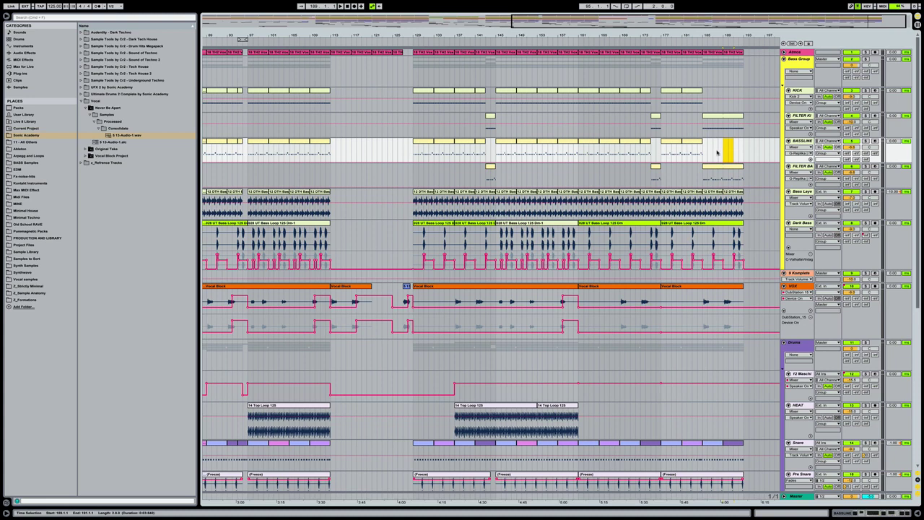
Step: Duplicate the Vocal Block clip spanning bars 129 to 161 so it fills bars 161 to 193
{"action": "scroll", "coordinate": [717, 152], "scroll_direction": "down", "scroll_amount": 5}
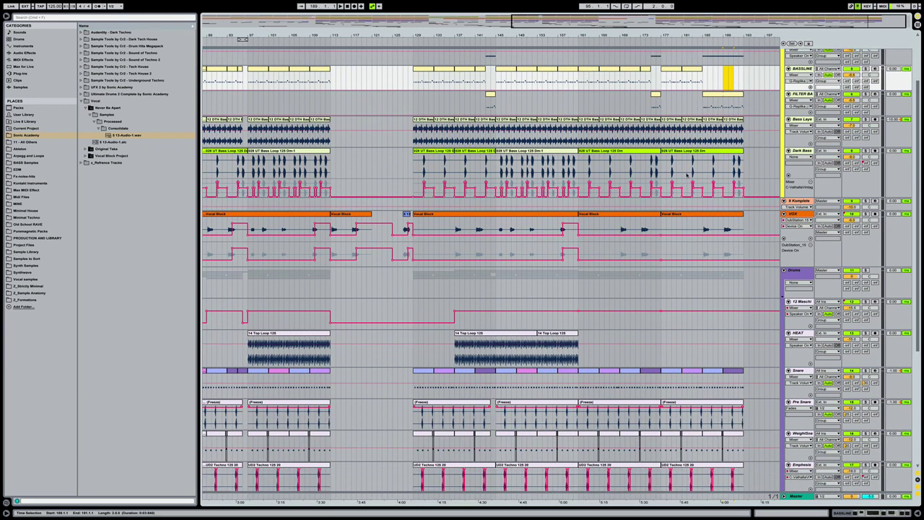
{"action": "left_click", "coordinate": [558, 215]}
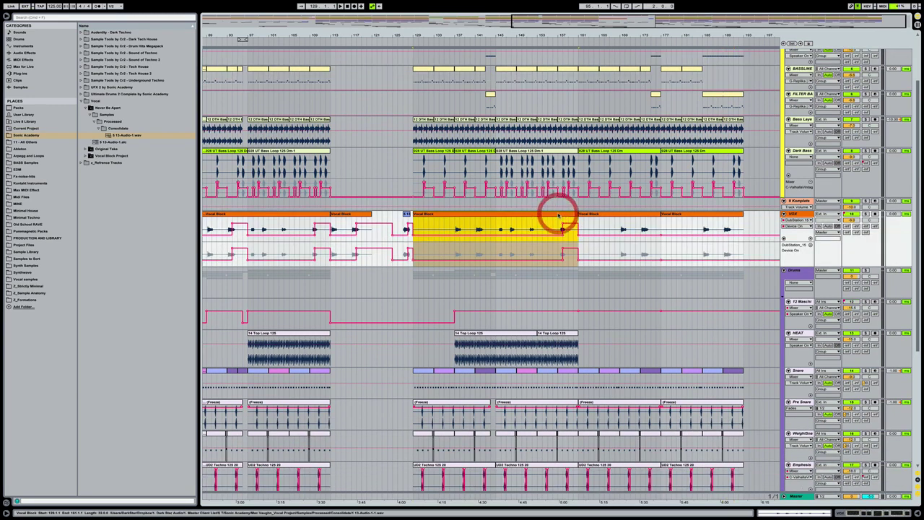
{"action": "key", "text": "super+d"}
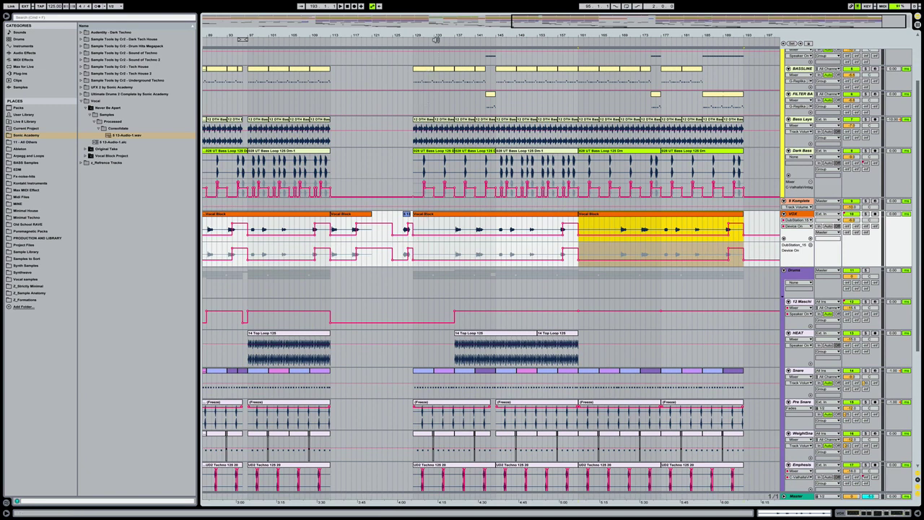
Step: Copy the short VOX clip just before bar 129 to bar 193 and switch its Device On automation on from there
{"action": "left_click_drag", "start_coordinate": [436, 39], "coordinate": [541, 36]}
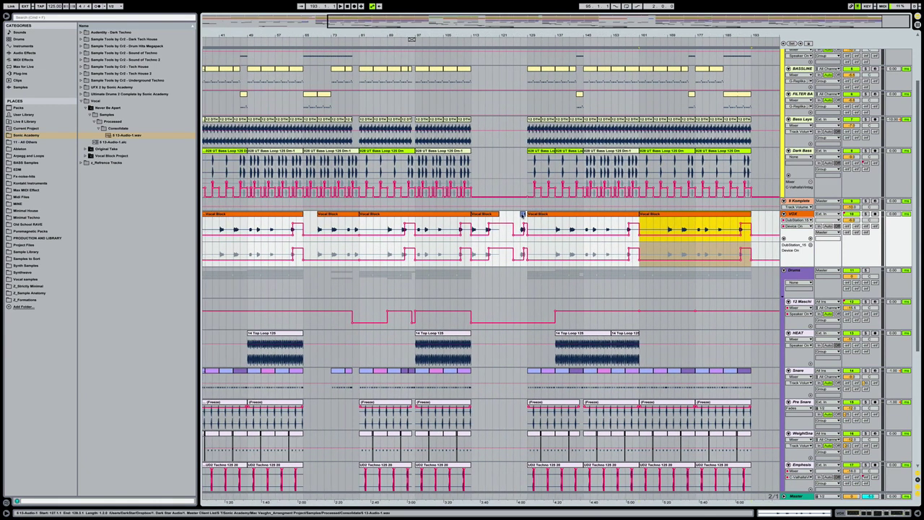
{"action": "left_click", "coordinate": [522, 214]}
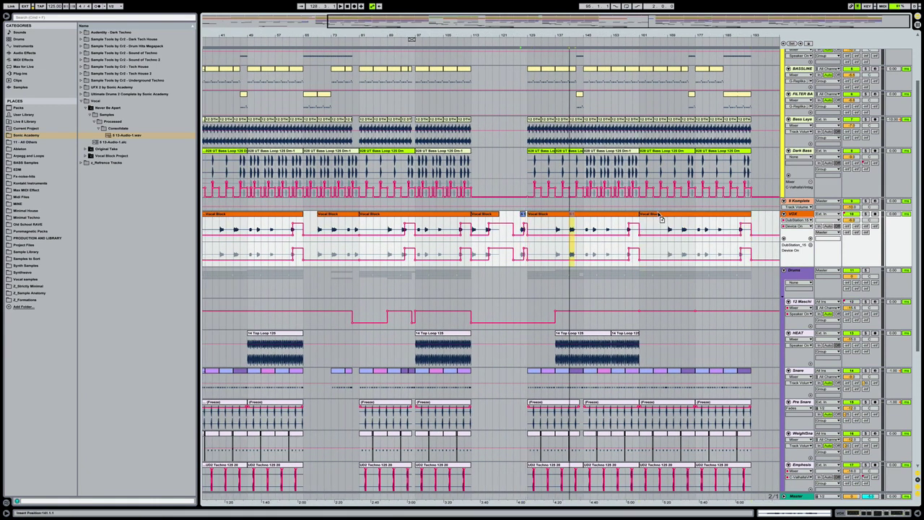
{"action": "left_click", "coordinate": [755, 217]}
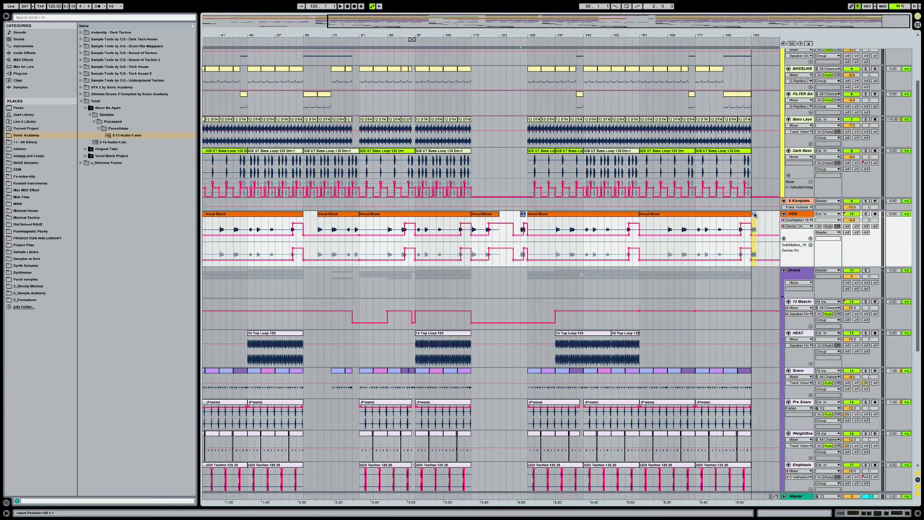
{"action": "key", "text": "ctrl+v"}
{"action": "left_click", "coordinate": [754, 224]}
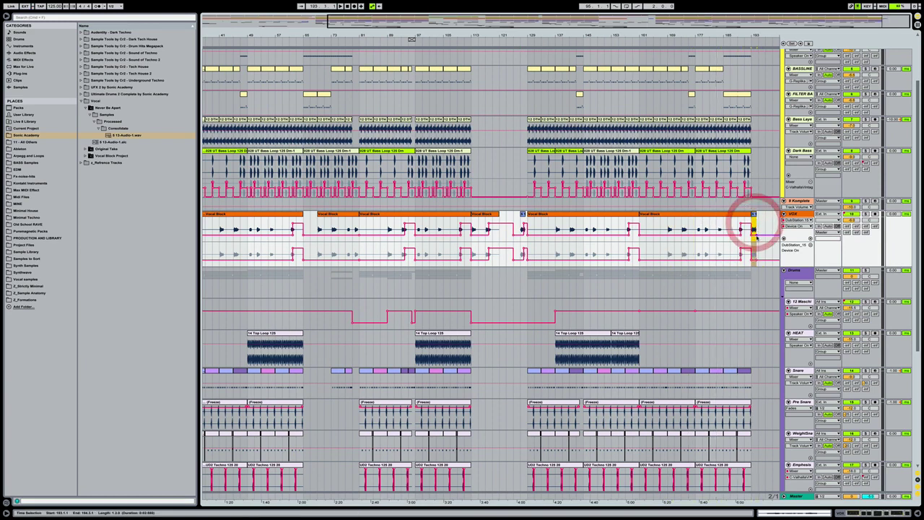
{"action": "left_click", "coordinate": [751, 235]}
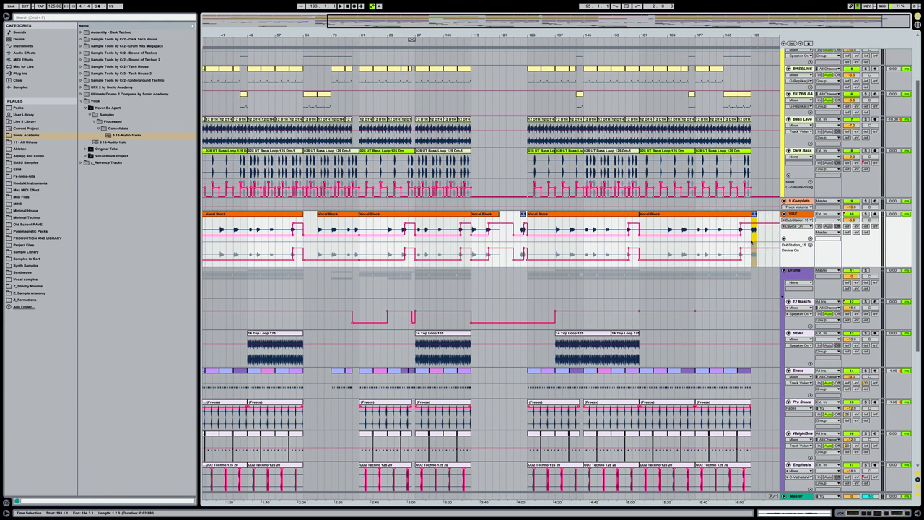
Step: Deactivate the two Hi Hat clips between bars 161 and 169
{"action": "scroll", "coordinate": [749, 258], "scroll_direction": "down", "scroll_amount": 5}
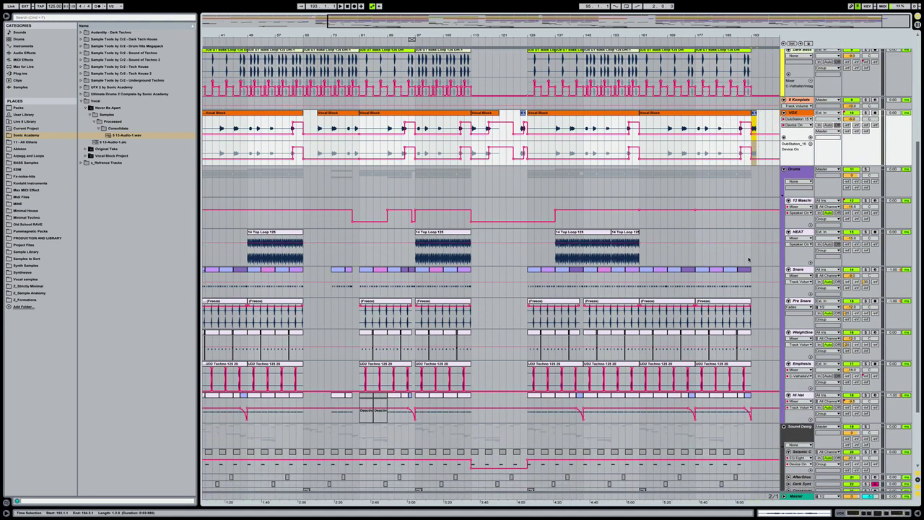
{"action": "scroll", "coordinate": [749, 260], "scroll_direction": "down", "scroll_amount": 1}
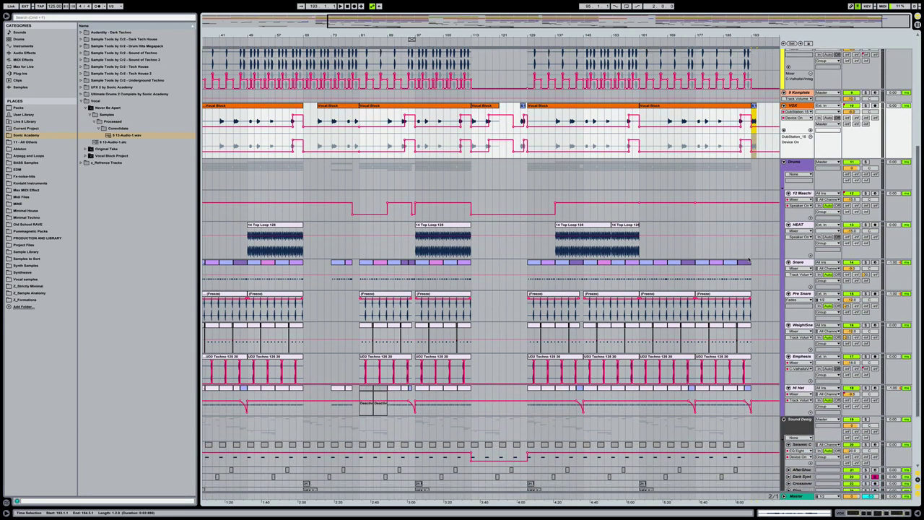
{"action": "scroll", "coordinate": [735, 260], "scroll_direction": "down", "scroll_amount": 3}
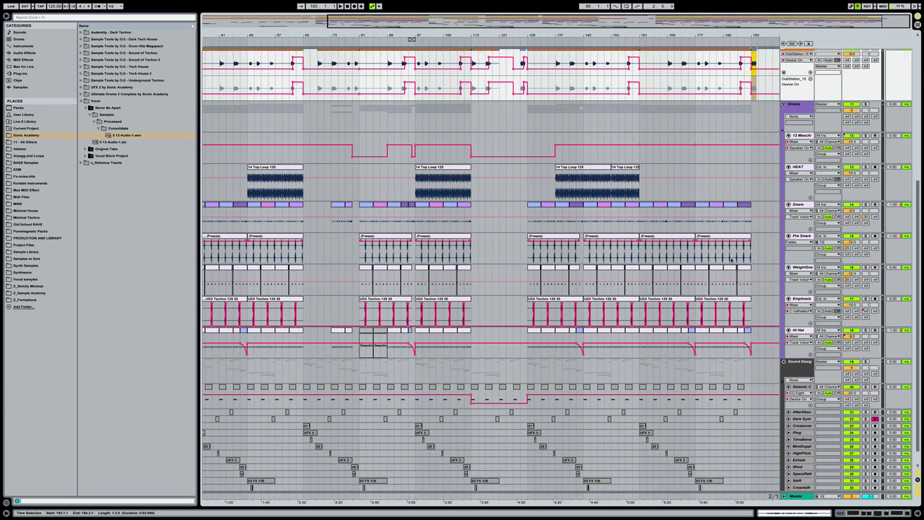
{"action": "left_click", "coordinate": [644, 326]}
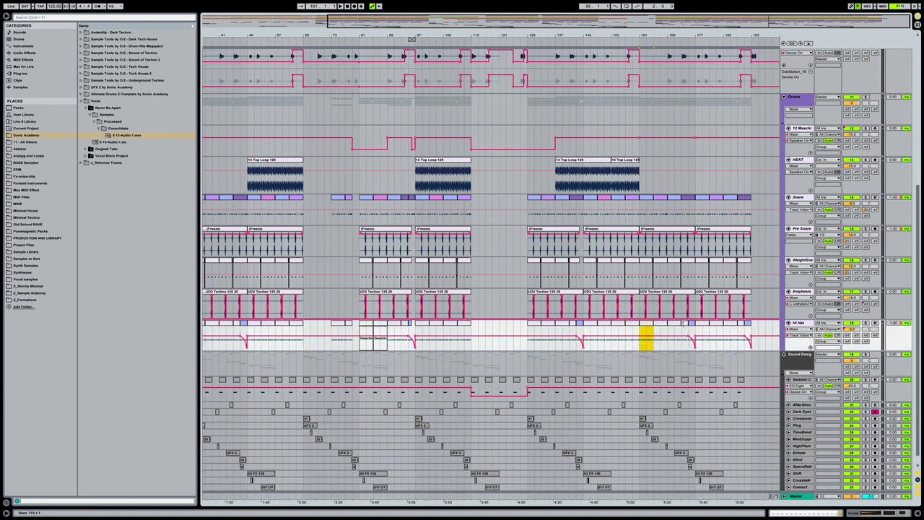
{"action": "left_click", "coordinate": [663, 324], "text": "shift"}
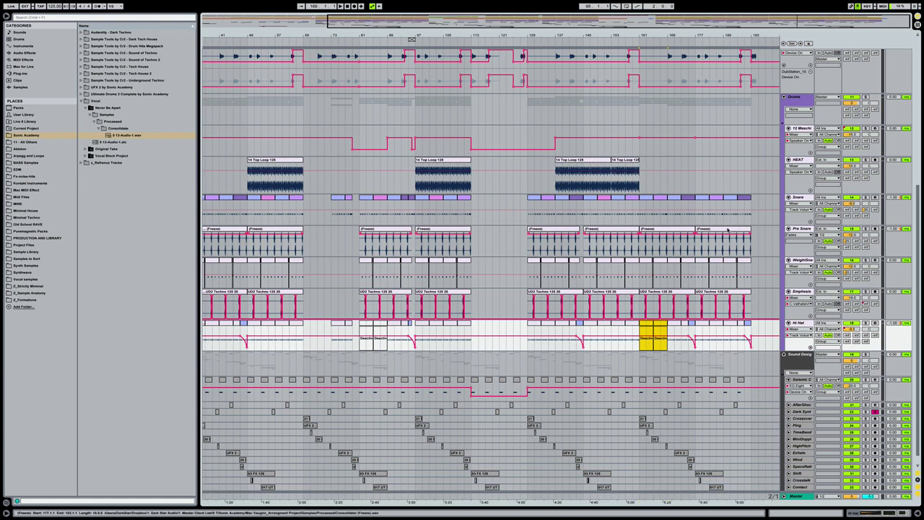
Step: Delete the WeightSnare clips between bars 177 and 193 and select the Emphasis clip over the same bars
{"action": "left_click_drag", "start_coordinate": [704, 262], "coordinate": [745, 262]}
{"action": "key", "text": "Delete"}
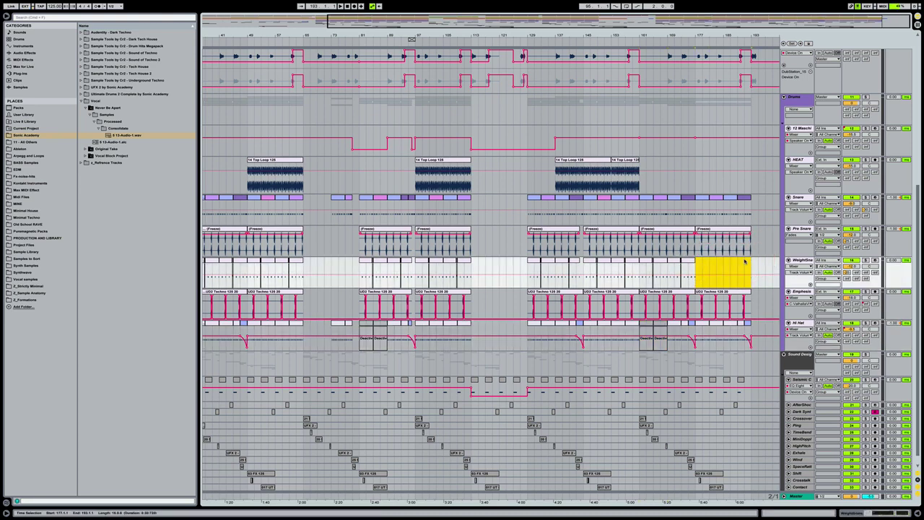
{"action": "left_click", "coordinate": [724, 293]}
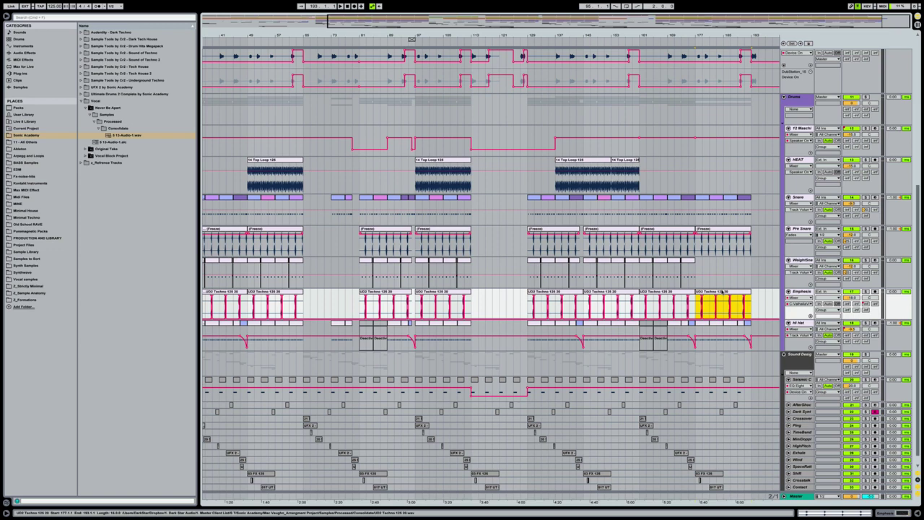
{"action": "scroll", "coordinate": [698, 326], "scroll_direction": "down", "scroll_amount": 1}
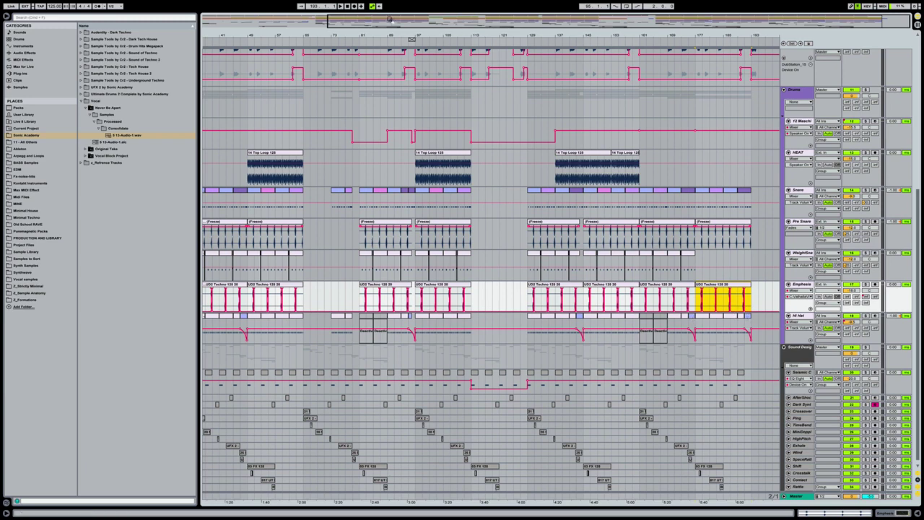
Step: Show the whole arrangement from bar 1 and deactivate the last two Seismic Charge clips, at bars 185 and 189
{"action": "left_click", "coordinate": [347, 7]}
{"action": "left_click_drag", "start_coordinate": [411, 36], "coordinate": [476, 27]}
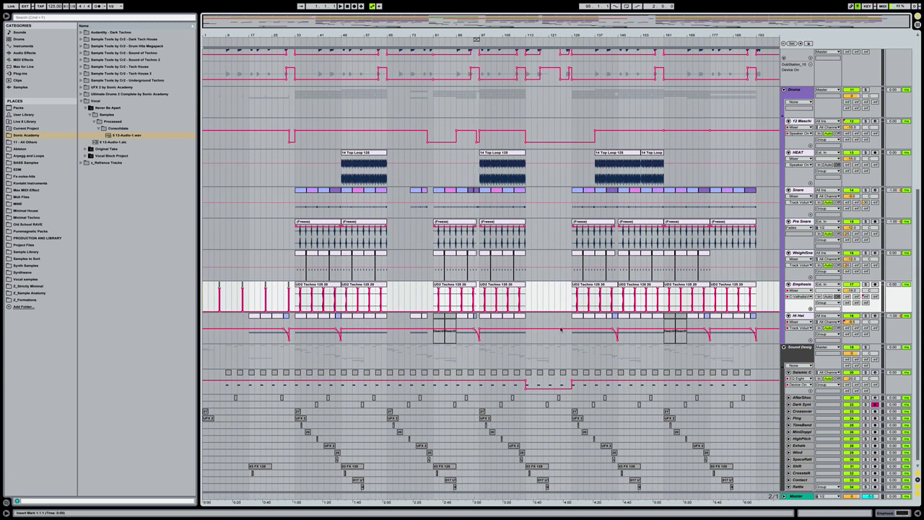
{"action": "left_click", "coordinate": [737, 375]}
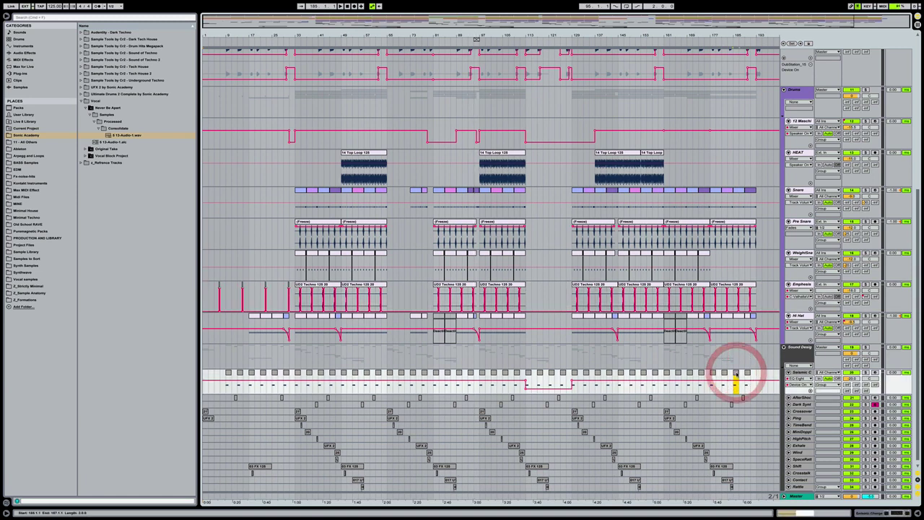
{"action": "left_click", "coordinate": [748, 374]}
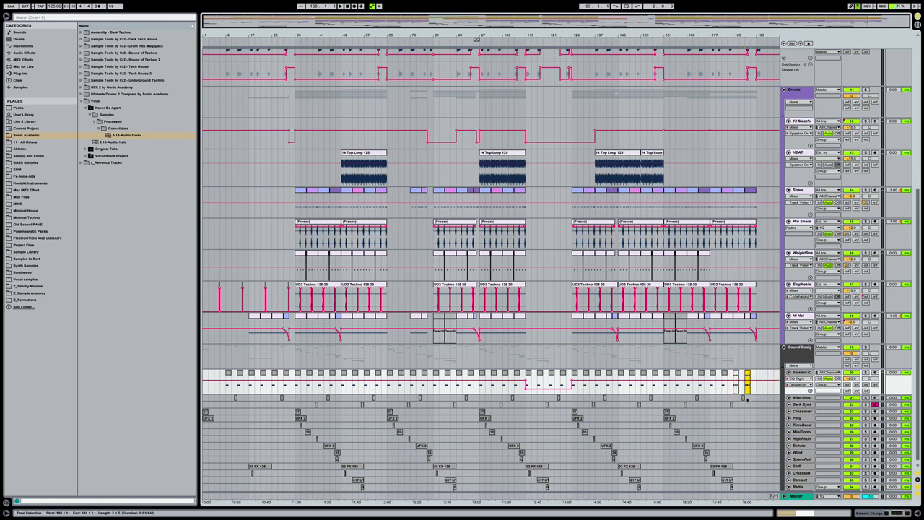
Step: Start playback from the beginning and switch the 12 Maschine track's Speaker On automation off from bar 193 to about bar 209
{"action": "left_click", "coordinate": [349, 6]}
{"action": "key", "text": "space"}
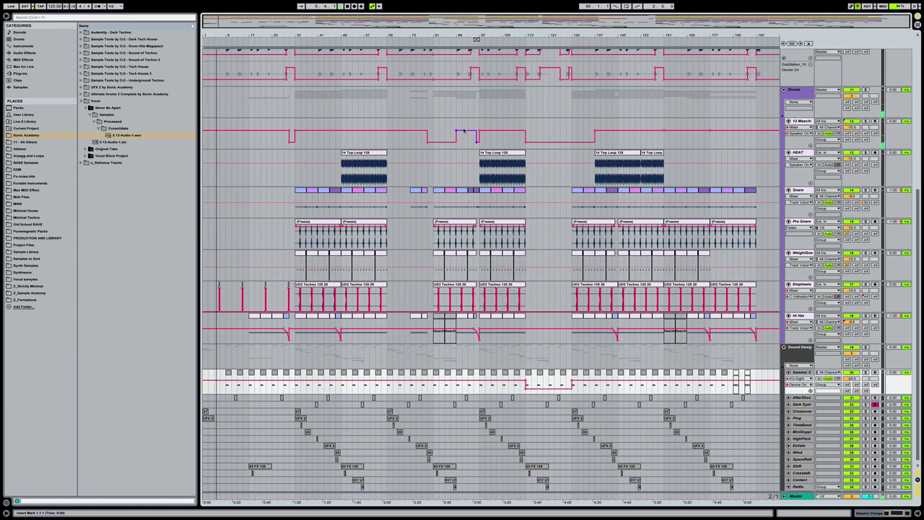
{"action": "left_click", "coordinate": [679, 35]}
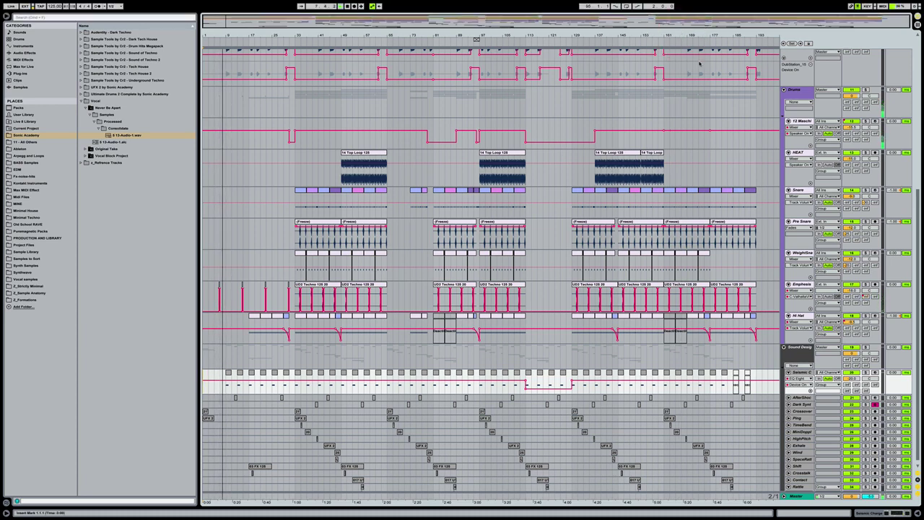
{"action": "scroll", "coordinate": [778, 71], "scroll_direction": "up", "scroll_amount": 1}
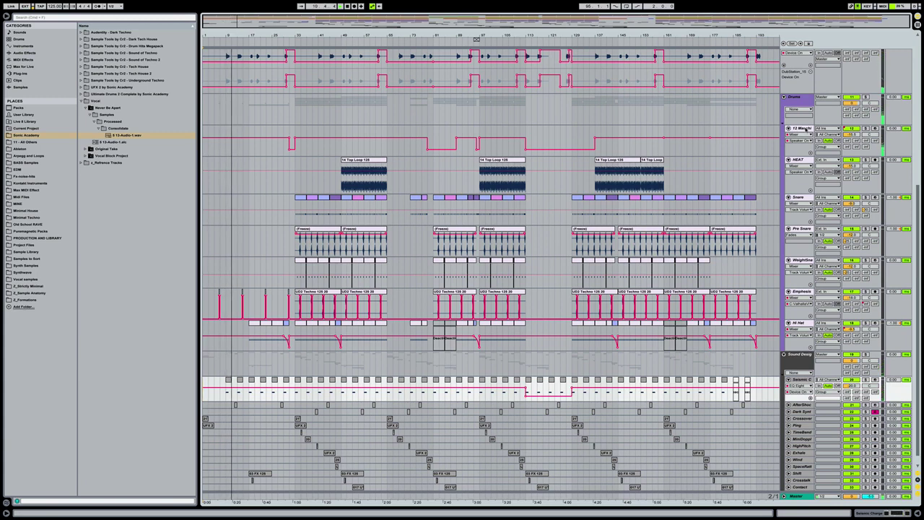
{"action": "left_click", "coordinate": [711, 137]}
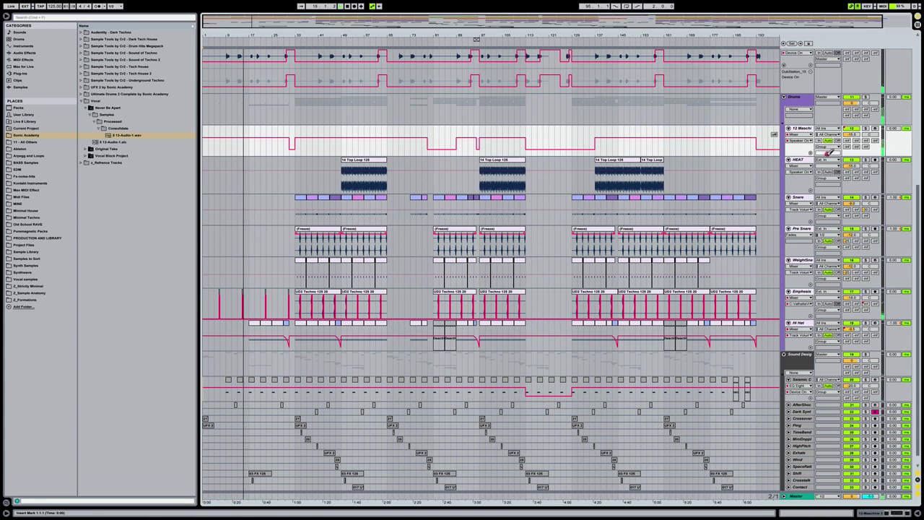
{"action": "scroll", "coordinate": [722, 140], "scroll_direction": "right", "scroll_amount": 2}
{"action": "scroll", "coordinate": [739, 145], "scroll_direction": "right", "scroll_amount": 1}
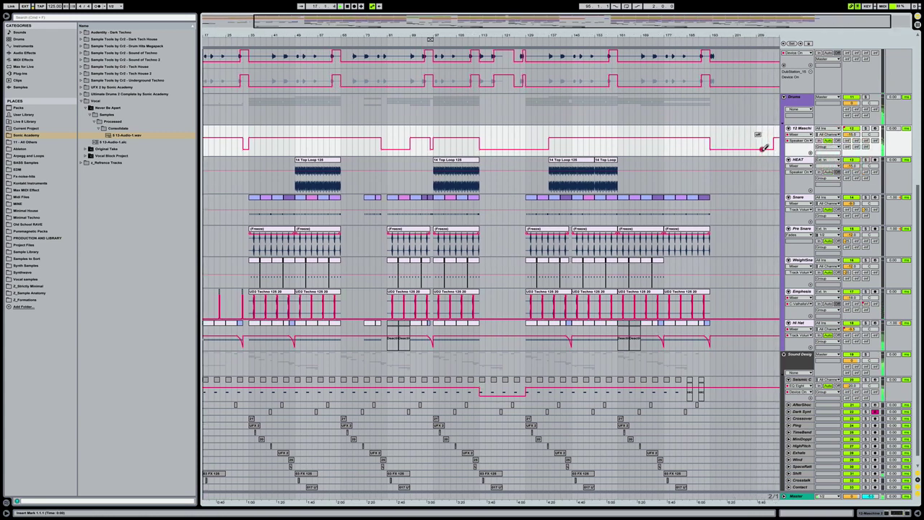
{"action": "left_click", "coordinate": [774, 136]}
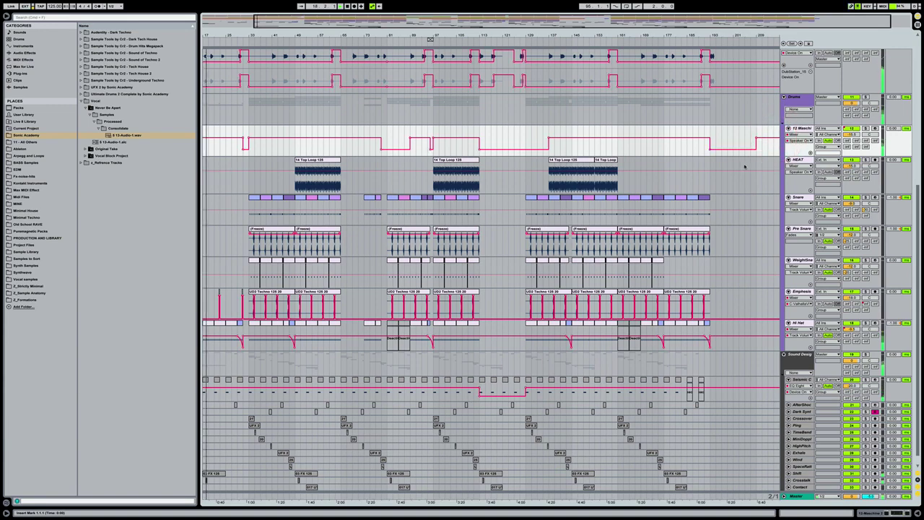
Step: Reduce the height of the tracks from Kick through Dark Bass in the Bass Group together
{"action": "scroll", "coordinate": [738, 165], "scroll_direction": "left", "scroll_amount": 3}
{"action": "scroll", "coordinate": [738, 163], "scroll_direction": "up", "scroll_amount": 2}
{"action": "scroll", "coordinate": [739, 163], "scroll_direction": "up", "scroll_amount": 5}
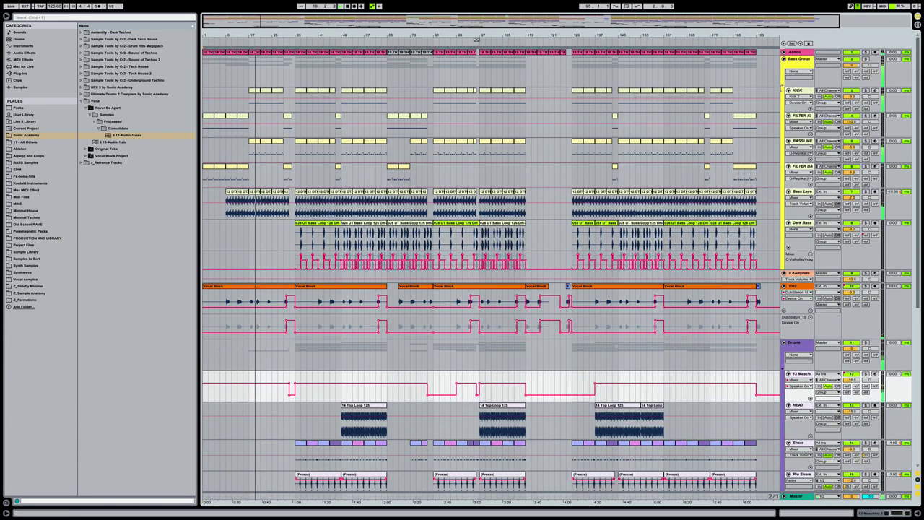
{"action": "left_click", "coordinate": [798, 85]}
{"action": "left_click", "coordinate": [800, 222]}
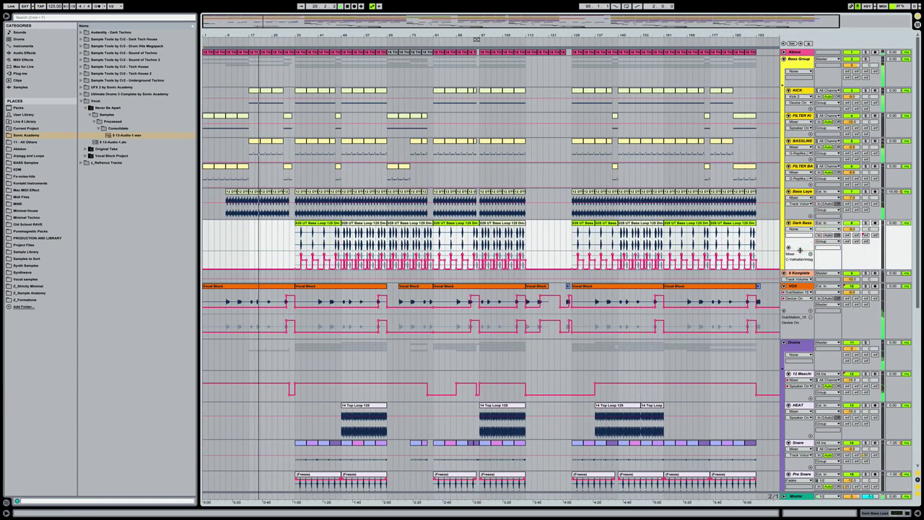
{"action": "scroll", "coordinate": [800, 236], "scroll_direction": "down", "scroll_amount": 2}
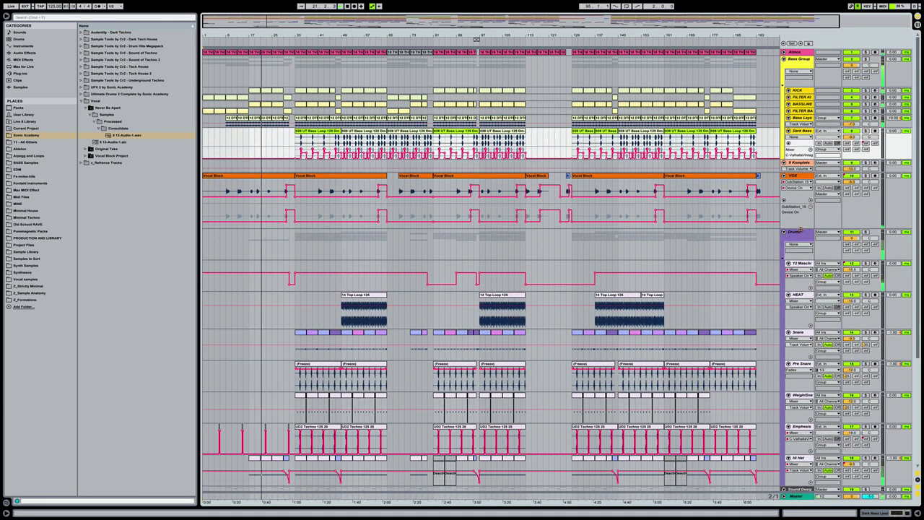
Step: Shrink the Dark Bass track further and reduce the height of the VOX track
{"action": "left_click", "coordinate": [801, 230]}
{"action": "left_click", "coordinate": [801, 144]}
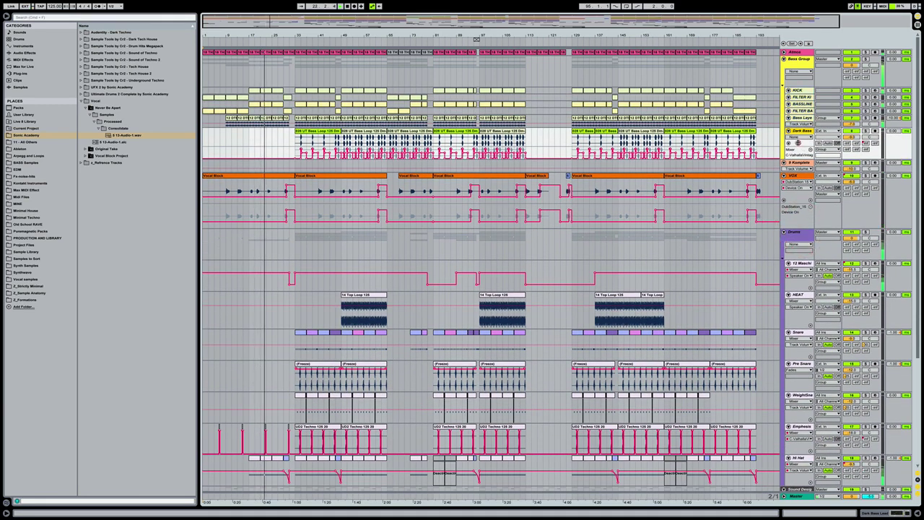
{"action": "scroll", "coordinate": [800, 144], "scroll_direction": "down", "scroll_amount": 1}
{"action": "left_click", "coordinate": [798, 142]}
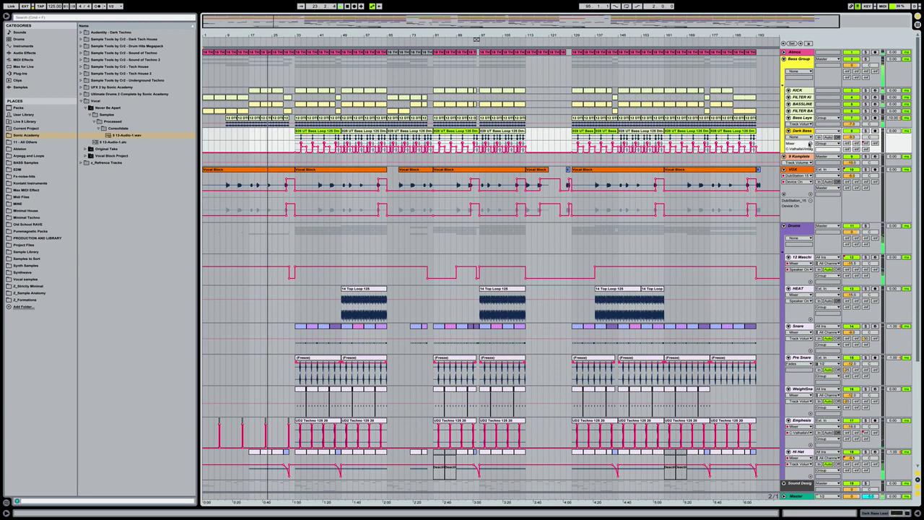
{"action": "scroll", "coordinate": [800, 145], "scroll_direction": "down", "scroll_amount": 1}
{"action": "left_click", "coordinate": [802, 143]}
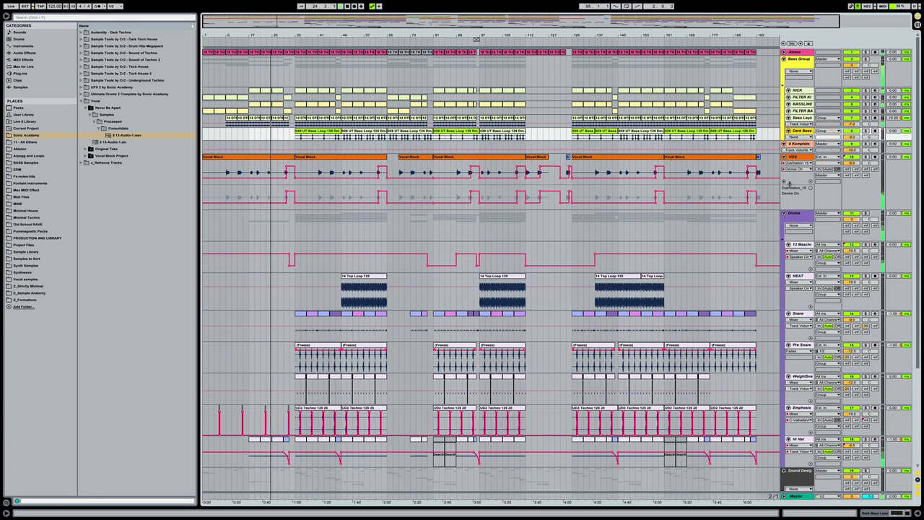
{"action": "left_click", "coordinate": [787, 183]}
{"action": "scroll", "coordinate": [794, 187], "scroll_direction": "down", "scroll_amount": 1}
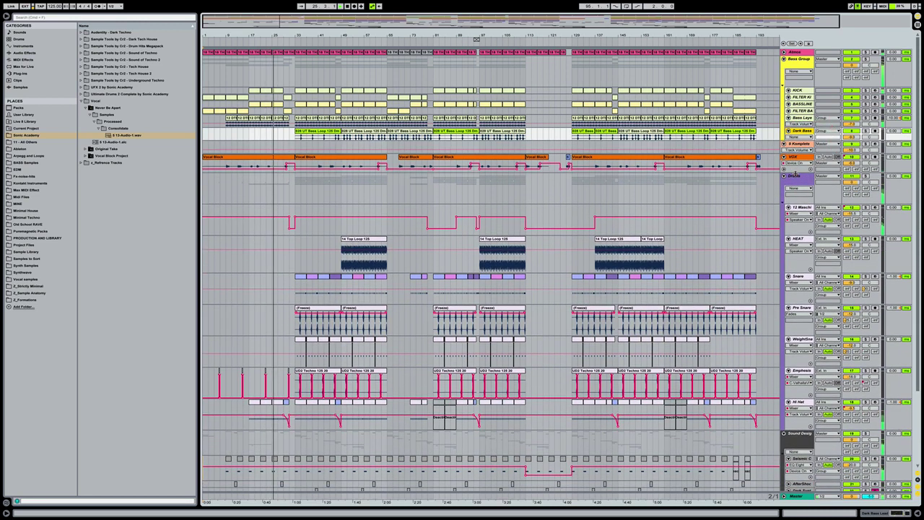
Step: Reduce the height of the drum tracks from 12 Maschine through Hi Hat and minimise the Seismic Charge track
{"action": "left_click", "coordinate": [798, 208]}
{"action": "scroll", "coordinate": [798, 207], "scroll_direction": "down", "scroll_amount": 5}
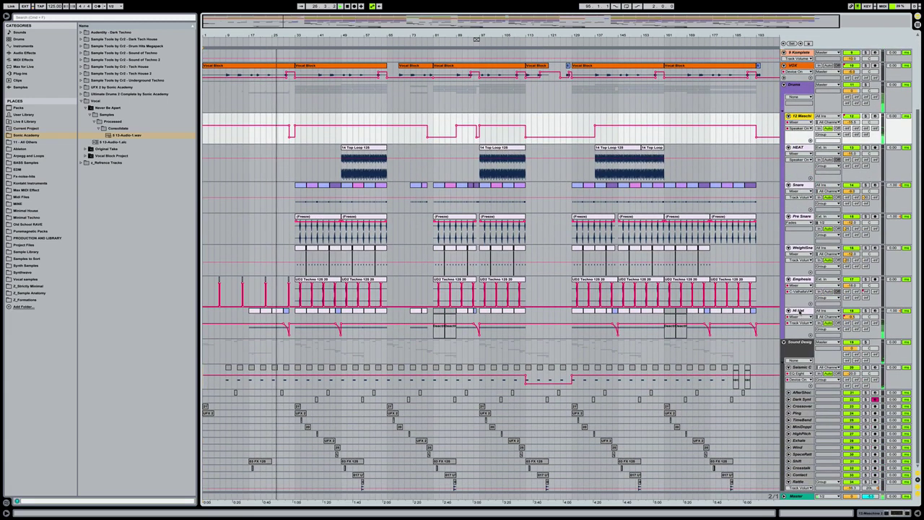
{"action": "left_click", "coordinate": [800, 310]}
{"action": "scroll", "coordinate": [800, 310], "scroll_direction": "down", "scroll_amount": 2}
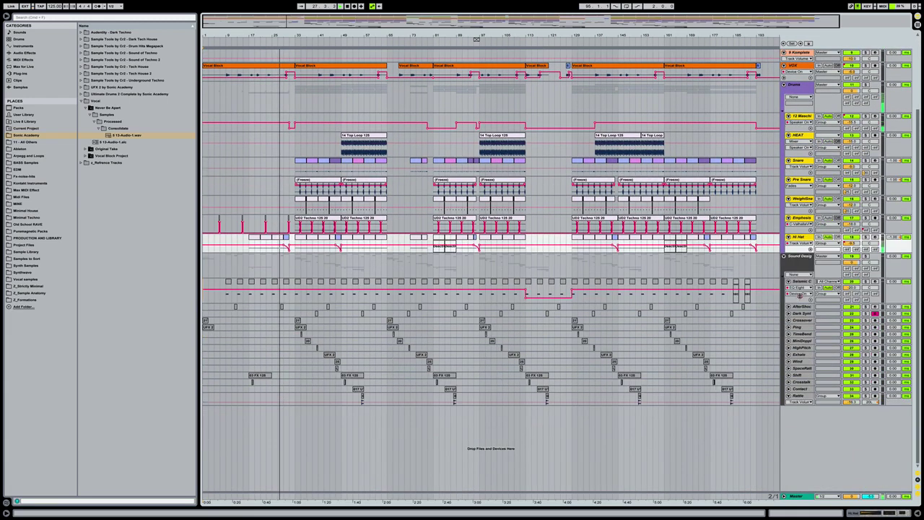
{"action": "left_click", "coordinate": [799, 297]}
{"action": "scroll", "coordinate": [800, 281], "scroll_direction": "up", "scroll_amount": 5}
{"action": "left_click", "coordinate": [786, 277]}
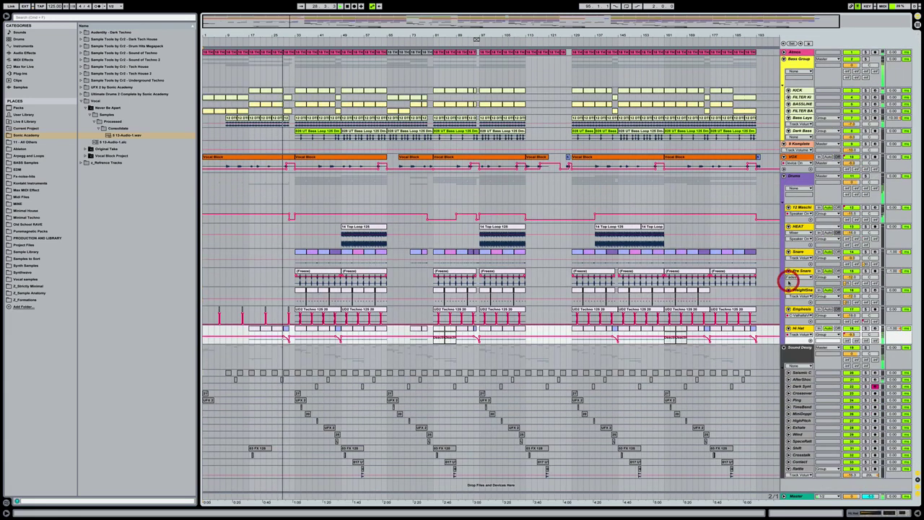
Step: Shrink the tracks from 12 Maschine through Hi Hat further and extend the timeline view beyond bar 209
{"action": "left_click", "coordinate": [756, 353]}
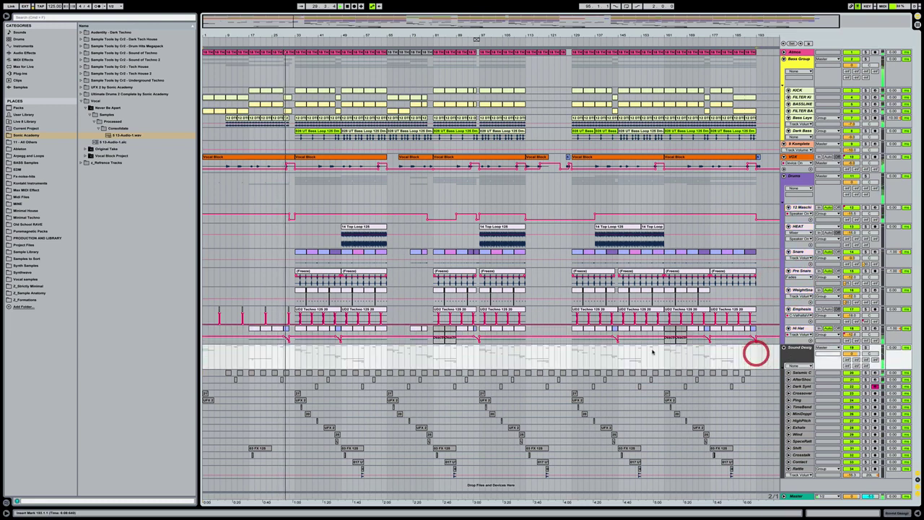
{"action": "left_click", "coordinate": [797, 207]}
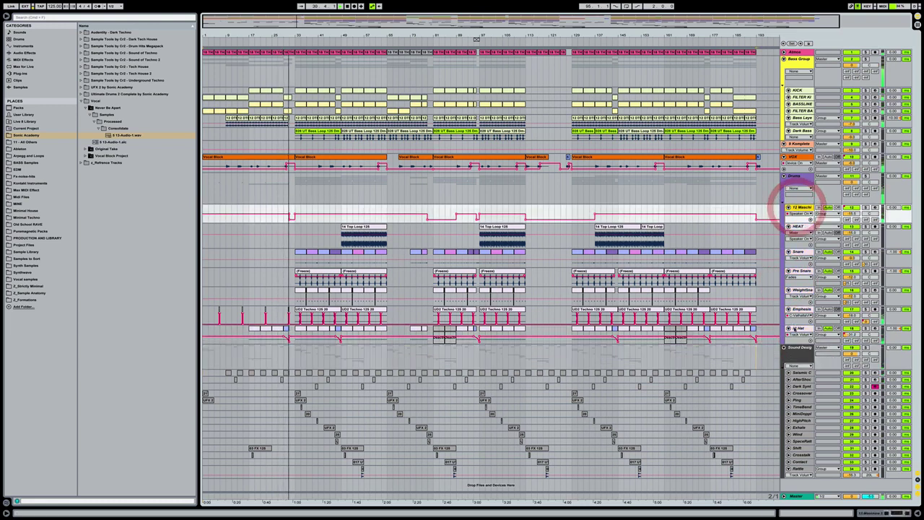
{"action": "left_click", "coordinate": [798, 328]}
{"action": "left_click_drag", "start_coordinate": [799, 322], "coordinate": [799, 320]}
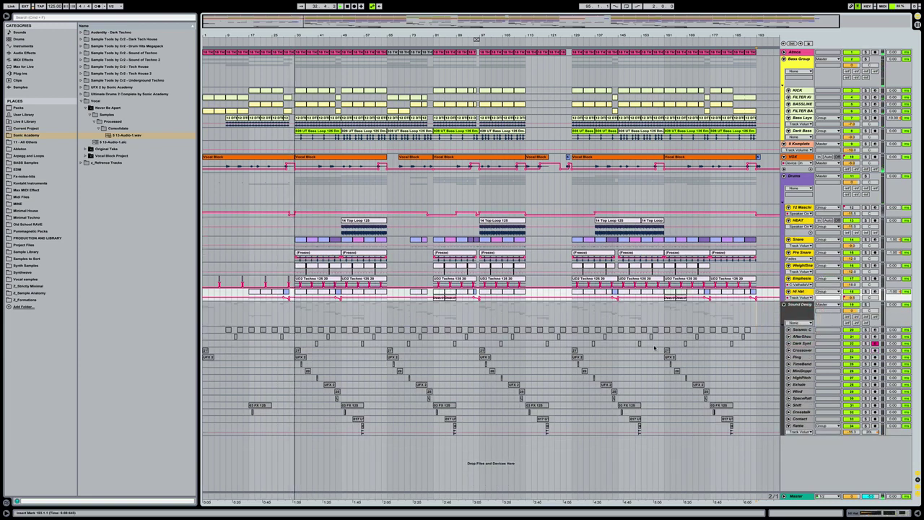
{"action": "left_click_drag", "start_coordinate": [497, 34], "coordinate": [468, 34]}
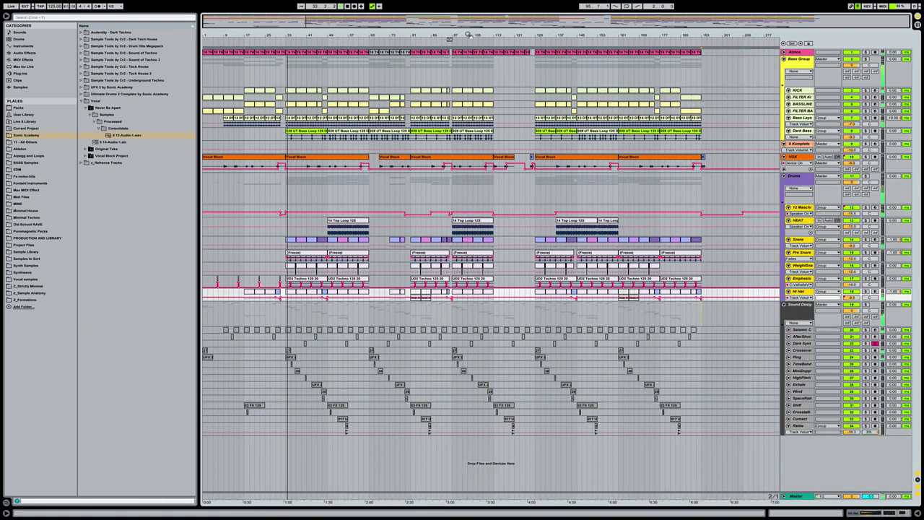
Step: Save the Set and deactivate the Hi Hat clips between bars 185 and 193
{"action": "left_click", "coordinate": [507, 61]}
{"action": "key", "text": "ctrl+s"}
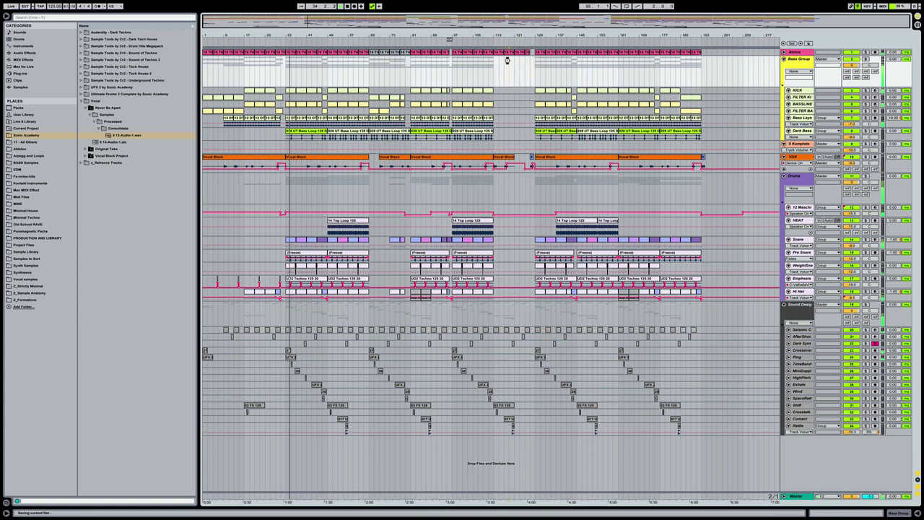
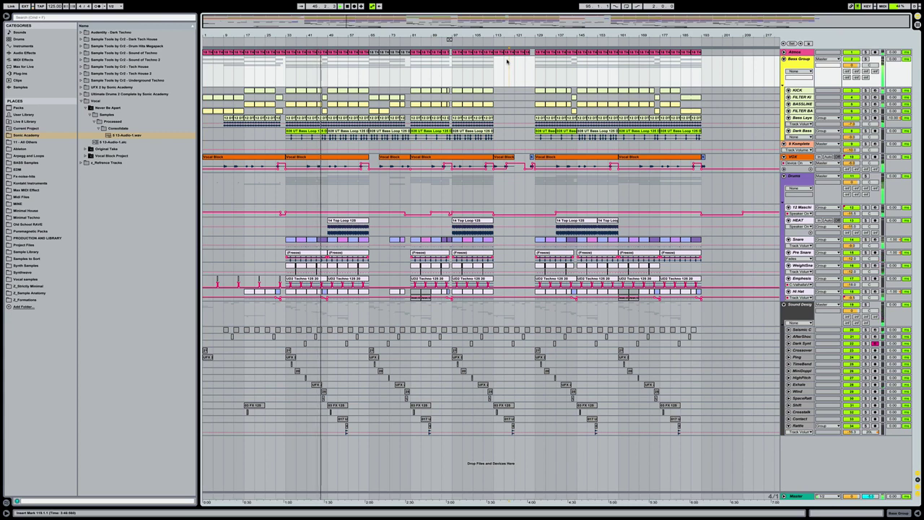
{"action": "left_click", "coordinate": [685, 292]}
{"action": "left_click", "coordinate": [699, 292]}
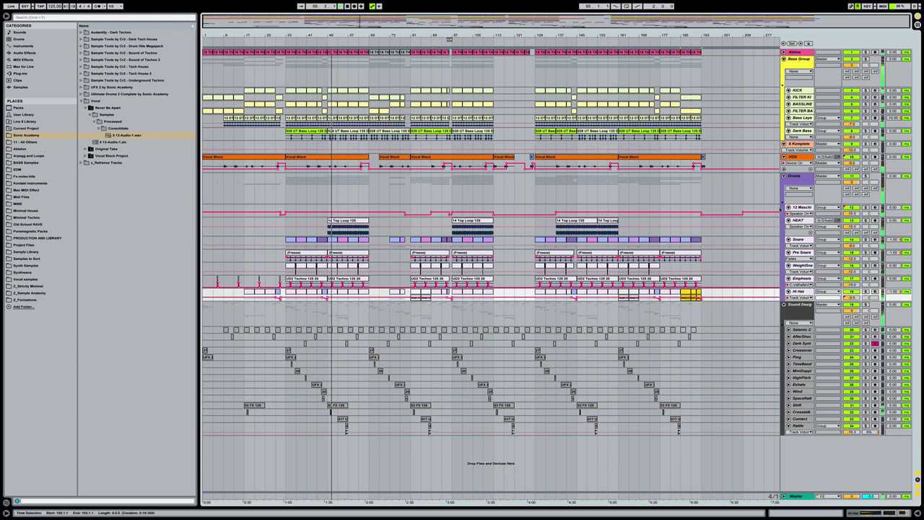
Step: Add an EQ Eight audio effect to the HEAT track
{"action": "double_click", "coordinate": [799, 218]}
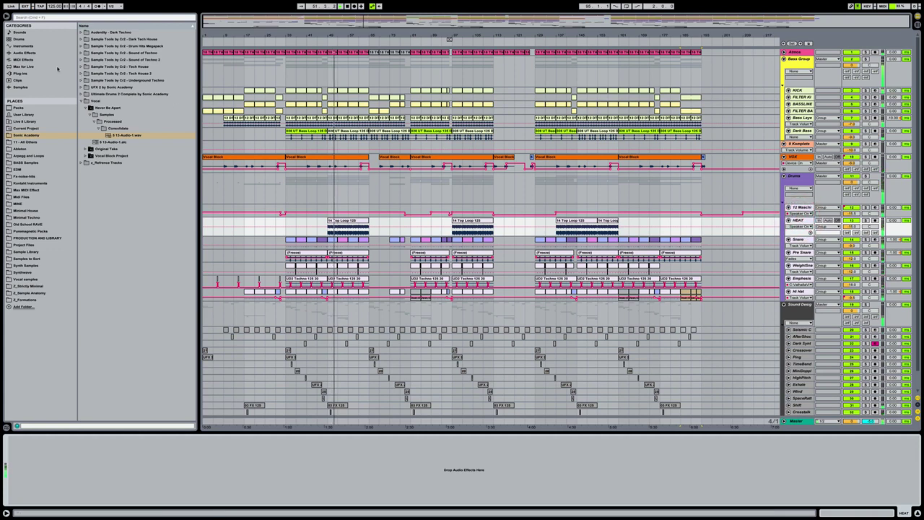
{"action": "left_click", "coordinate": [25, 52]}
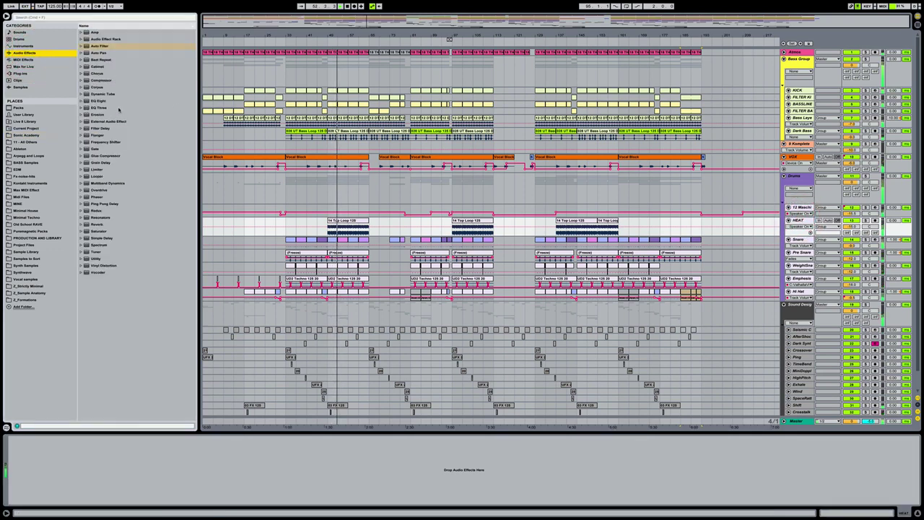
{"action": "double_click", "coordinate": [105, 101]}
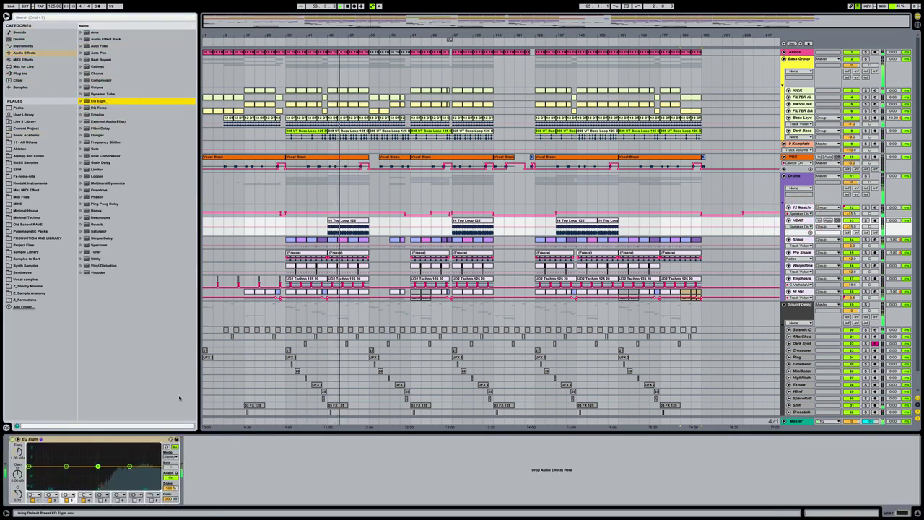
Step: Shape the HEAT track's EQ Eight with a low cut on band 1 and a high cut on band 8 at about 18.7 kHz, Q 0.43
{"action": "left_click", "coordinate": [32, 488]}
{"action": "left_click", "coordinate": [34, 456]}
{"action": "left_click_drag", "start_coordinate": [30, 466], "coordinate": [95, 471]}
{"action": "left_click", "coordinate": [154, 498]}
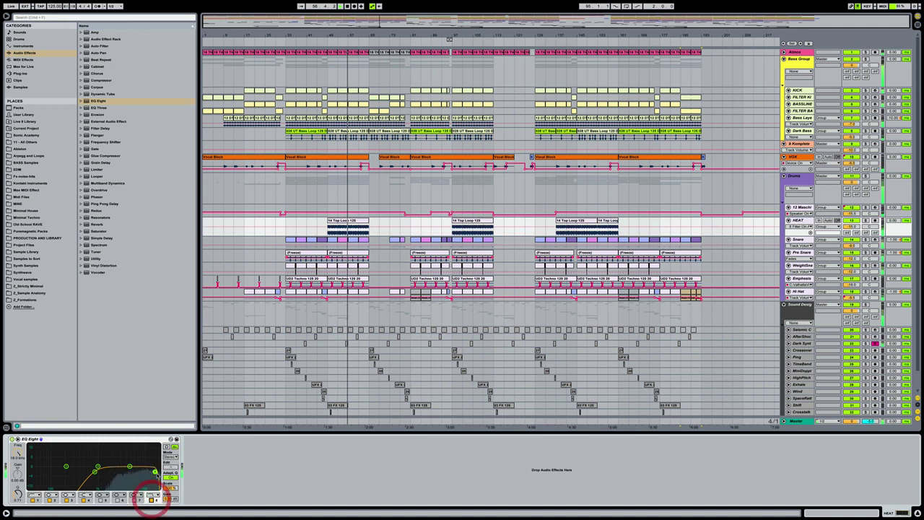
{"action": "left_click_drag", "start_coordinate": [154, 477], "coordinate": [156, 474]}
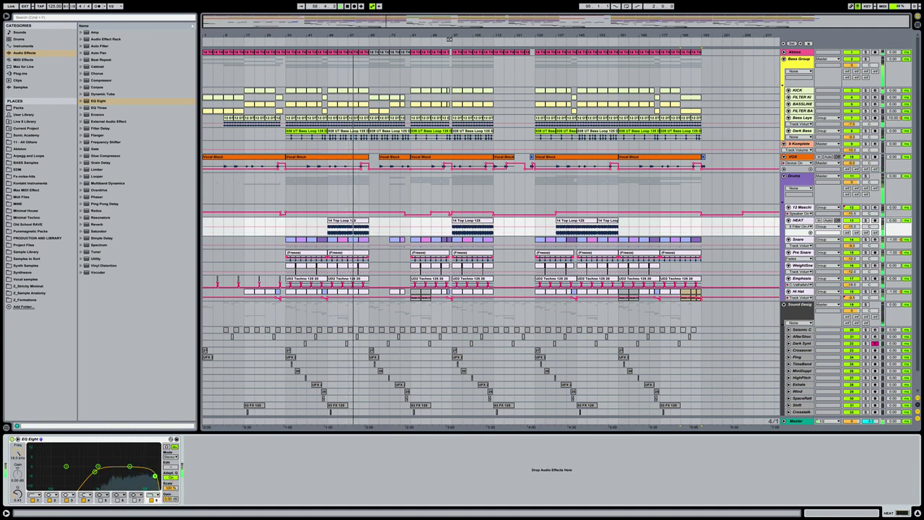
{"action": "left_click", "coordinate": [305, 476]}
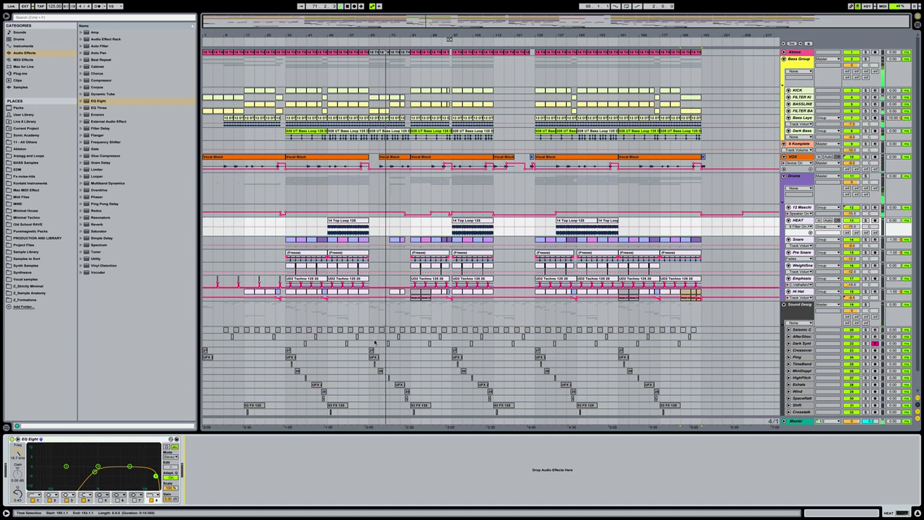
Step: Try moving the Vocal Block clip at bar 69 to start at bar 67, and play the section from bar 57
{"action": "left_click_drag", "start_coordinate": [449, 39], "coordinate": [638, 39]}
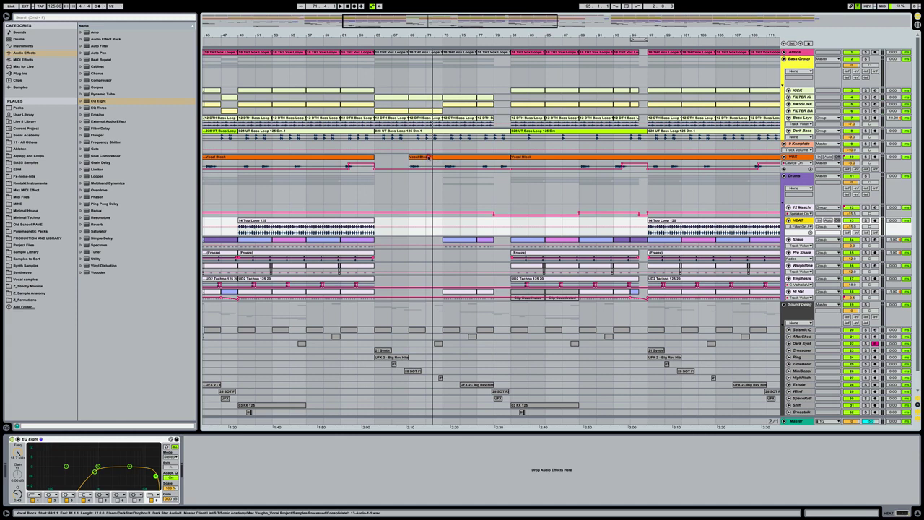
{"action": "left_click_drag", "start_coordinate": [429, 157], "coordinate": [423, 154]}
{"action": "left_click", "coordinate": [309, 166]}
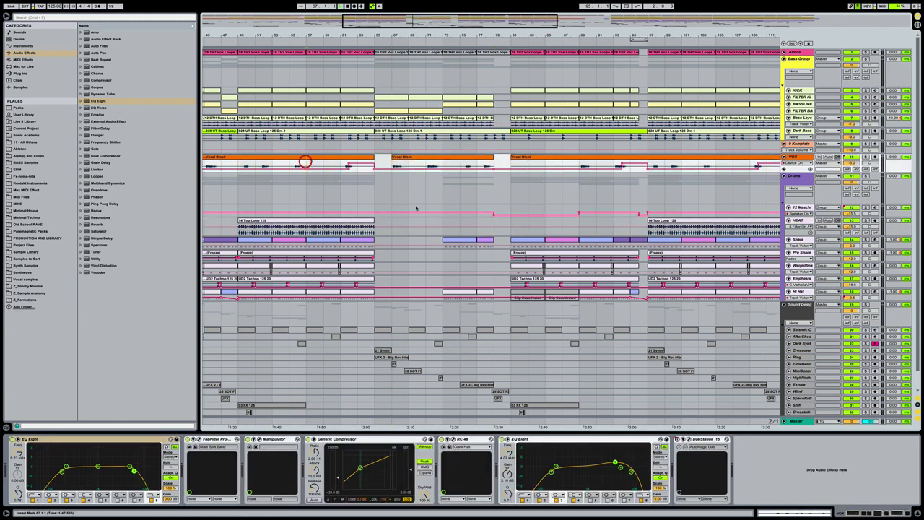
{"action": "key", "text": "space"}
{"action": "left_click", "coordinate": [495, 160]}
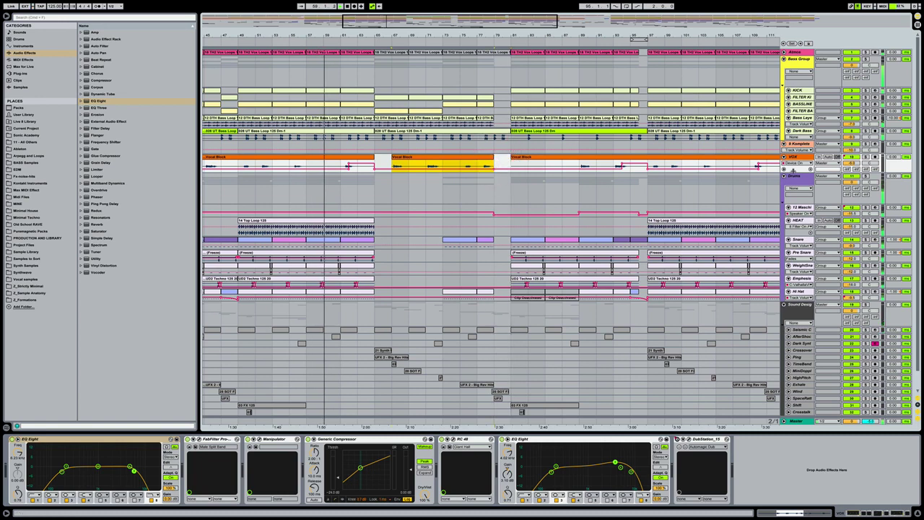
Step: Enlarge the VOX lane and try raising its DubStation Device On automation from the moved clip's last word to bar 83
{"action": "left_click_drag", "start_coordinate": [509, 174], "coordinate": [524, 205]}
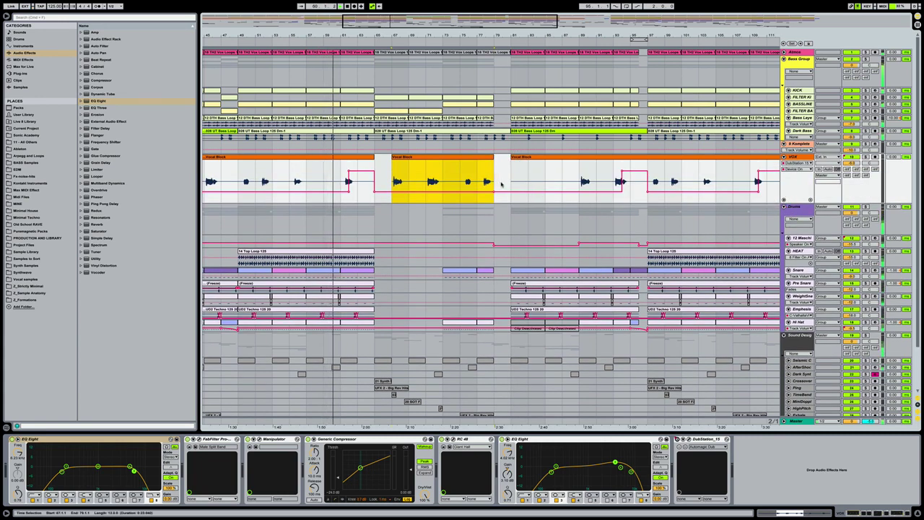
{"action": "scroll", "coordinate": [492, 145], "scroll_direction": "up", "scroll_amount": 5}
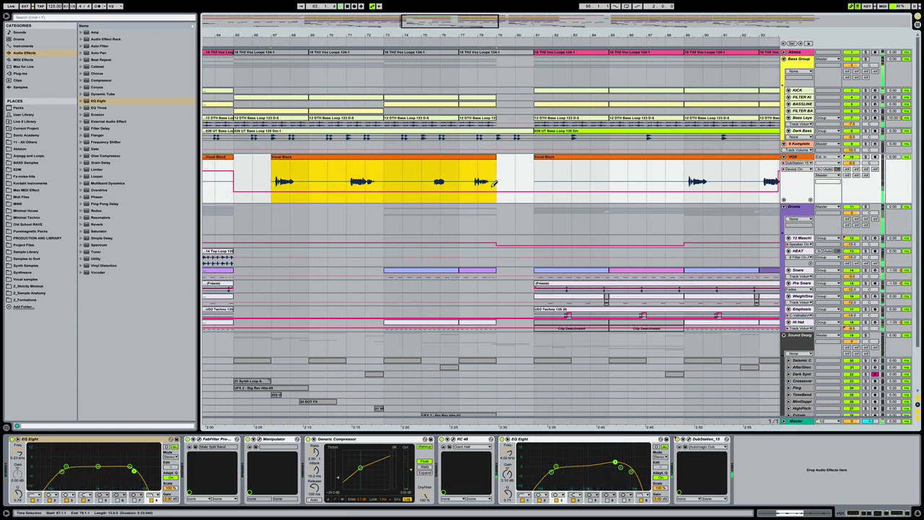
{"action": "left_click_drag", "start_coordinate": [495, 183], "coordinate": [646, 176]}
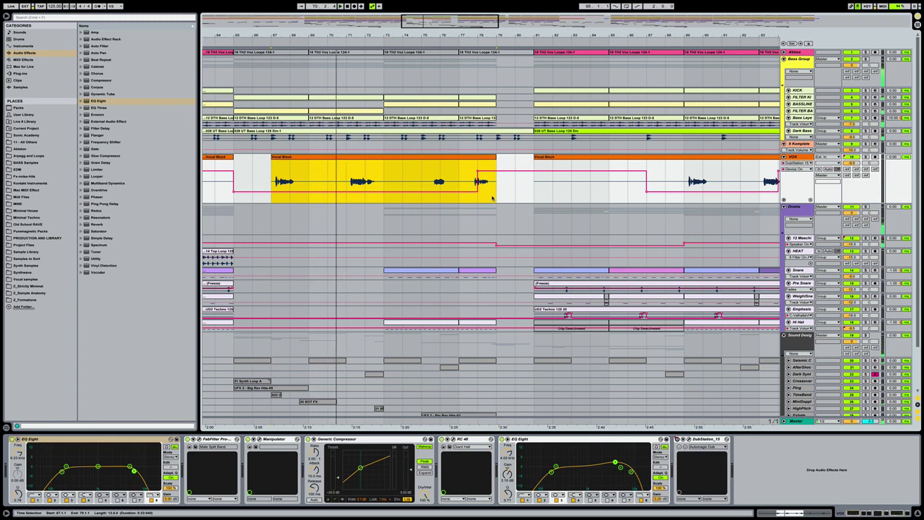
Step: Return the Vocal Block clip to its start at bar 69 and play from bar 63
{"action": "left_click_drag", "start_coordinate": [314, 188], "coordinate": [351, 188]}
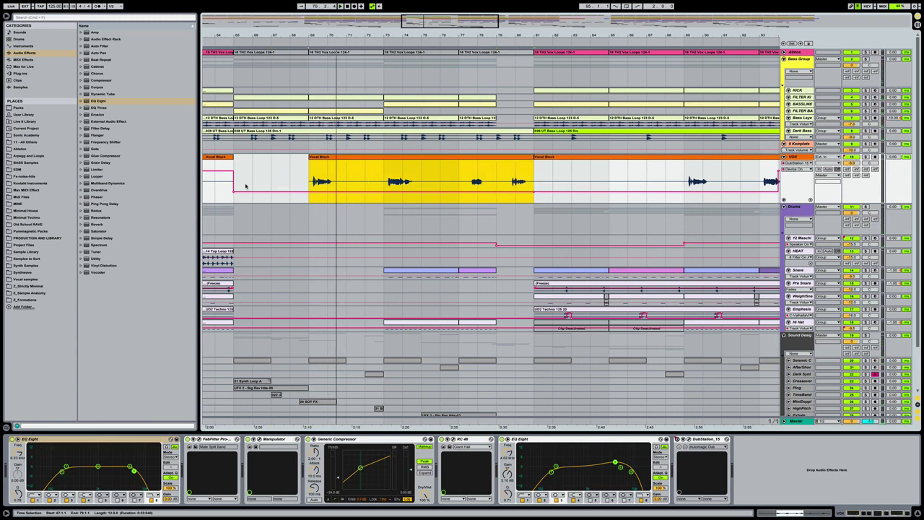
{"action": "scroll", "coordinate": [238, 187], "scroll_direction": "left", "scroll_amount": 2}
{"action": "left_click", "coordinate": [225, 185]}
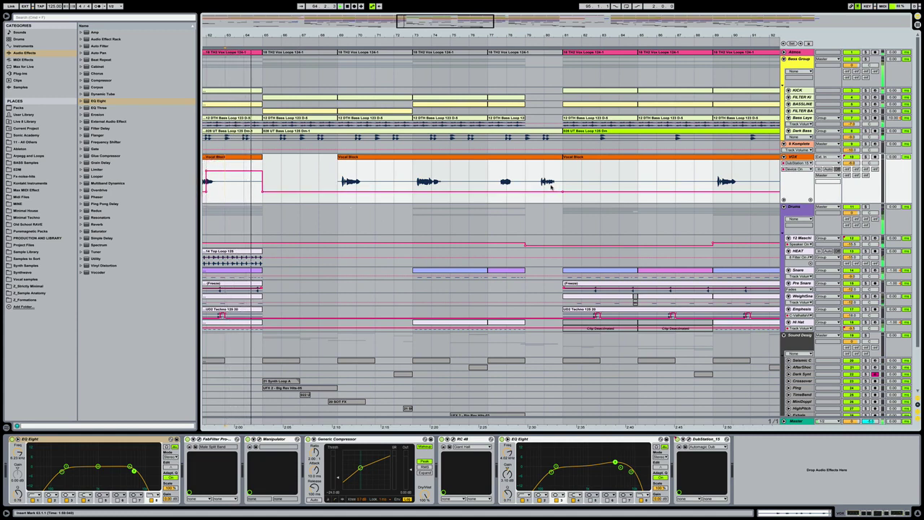
Step: Raise the VOX DubStation Device On automation from about beat 80.2 to bar 89, and reduce the VOX lane height
{"action": "mouse_move", "coordinate": [550, 173]}
{"action": "left_mouse_down"}
{"action": "mouse_move", "coordinate": [655, 165]}
{"action": "mouse_move", "coordinate": [698, 174]}
{"action": "left_mouse_up"}
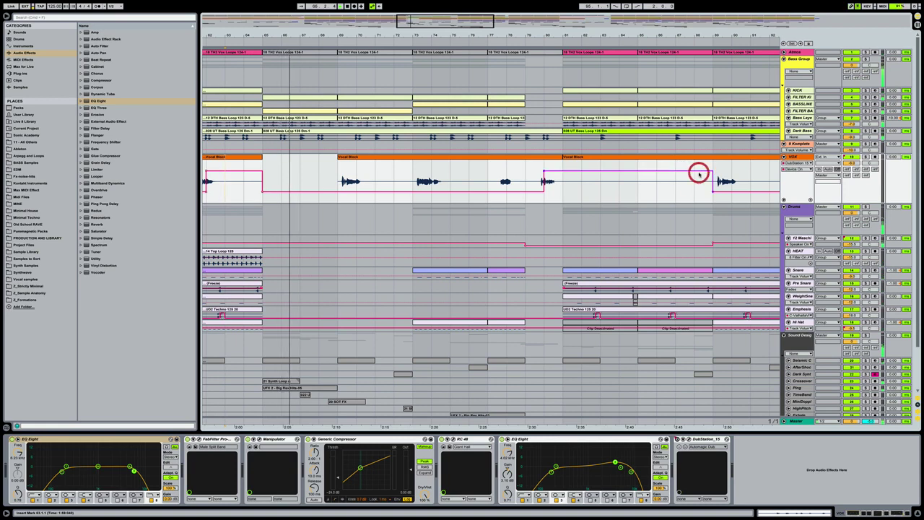
{"action": "left_click_drag", "start_coordinate": [561, 35], "coordinate": [518, 179]}
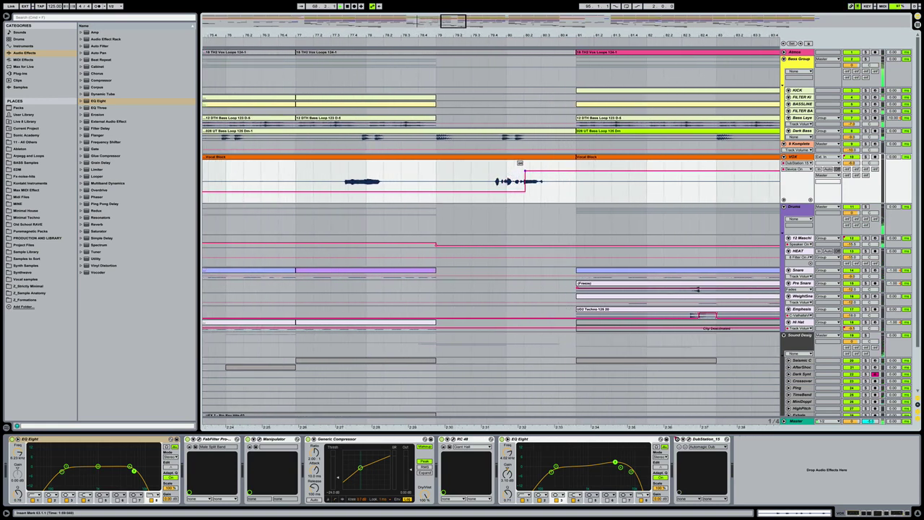
{"action": "left_click_drag", "start_coordinate": [502, 36], "coordinate": [499, 33]}
{"action": "scroll", "coordinate": [537, 198], "scroll_direction": "right", "scroll_amount": 3}
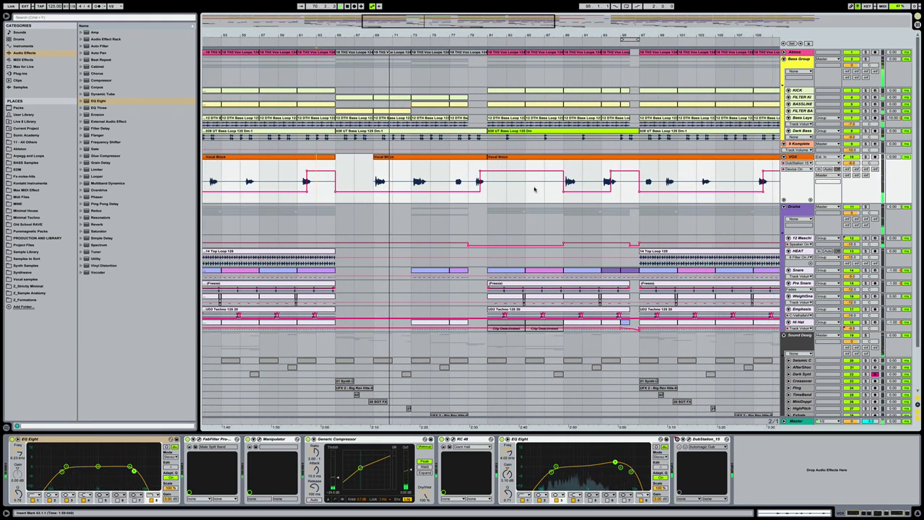
{"action": "left_click_drag", "start_coordinate": [800, 202], "coordinate": [801, 185]}
{"action": "left_click_drag", "start_coordinate": [515, 43], "coordinate": [467, 32]}
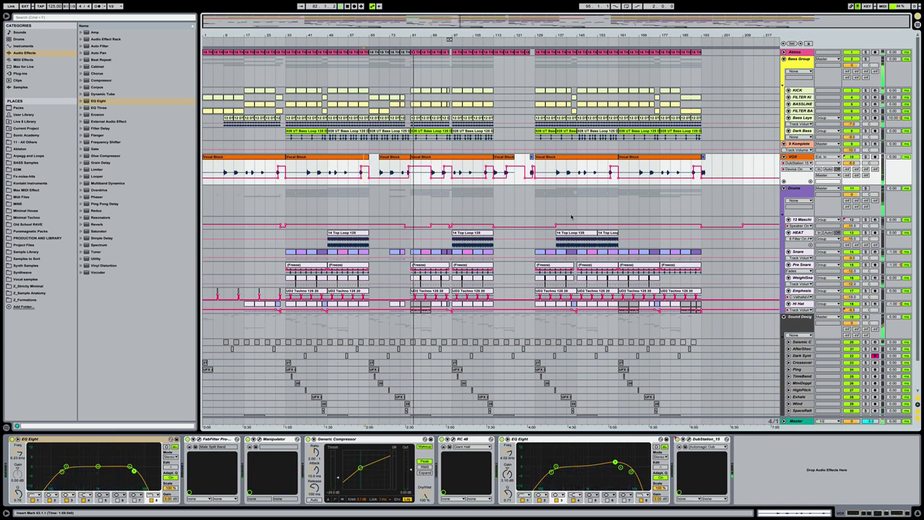
Step: Solo VOX to audition the phrase, move the Device On switch-on point earlier to just after bar 80 begins, and unsolo the track
{"action": "left_click_drag", "start_coordinate": [449, 38], "coordinate": [396, 91]}
{"action": "left_click_drag", "start_coordinate": [490, 45], "coordinate": [487, 79]}
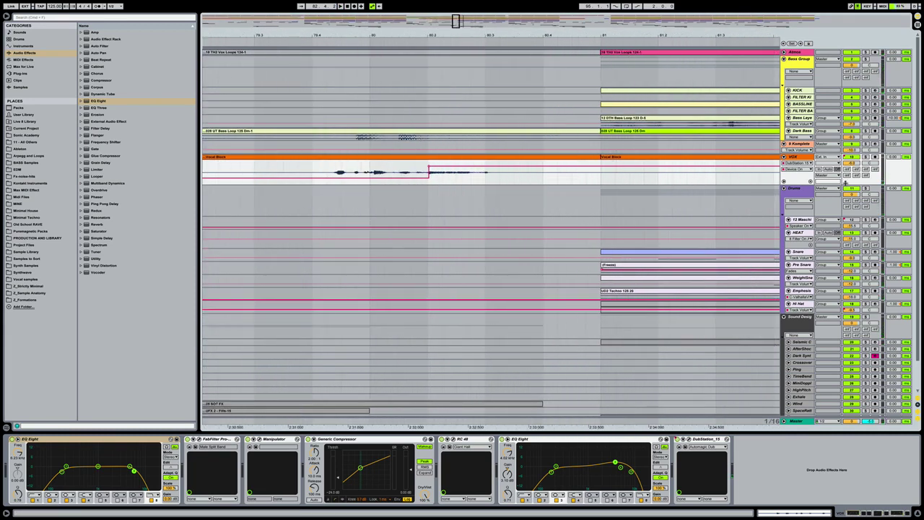
{"action": "left_click", "coordinate": [866, 157]}
{"action": "key", "text": "space"}
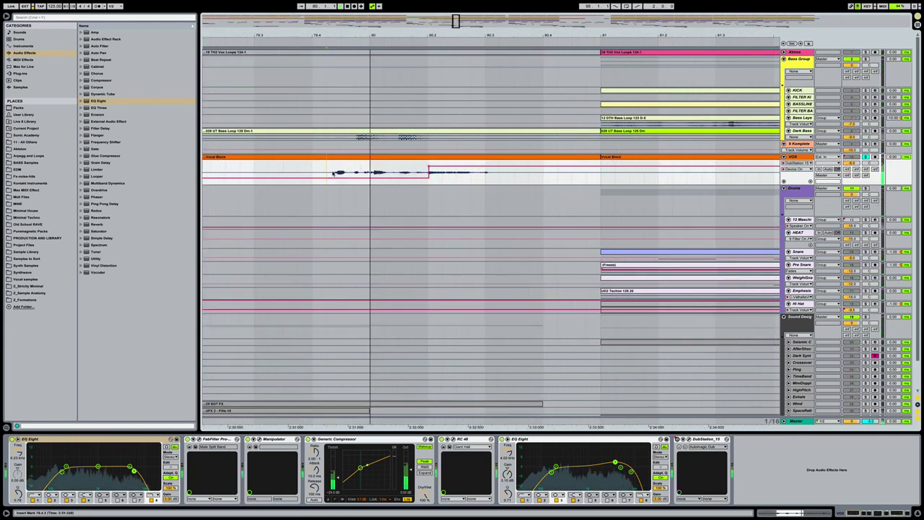
{"action": "key", "text": "space"}
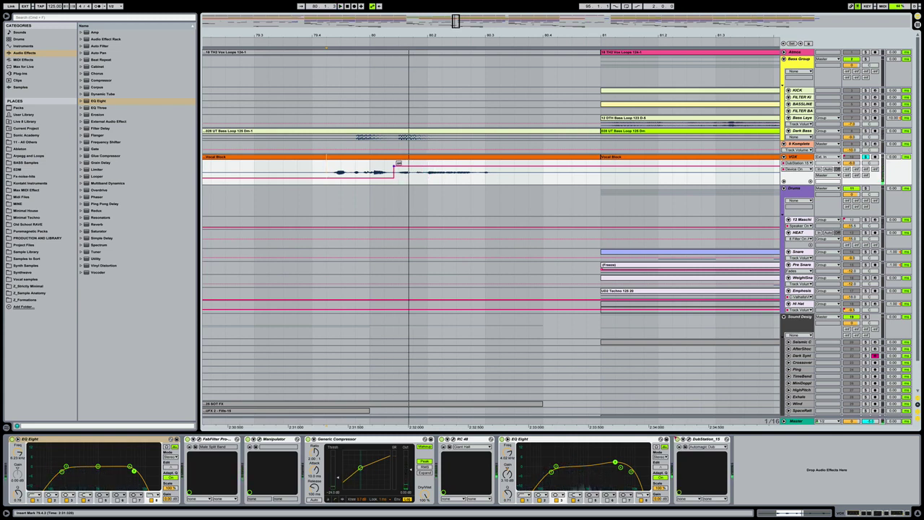
{"action": "left_click", "coordinate": [314, 167]}
{"action": "key", "text": "space"}
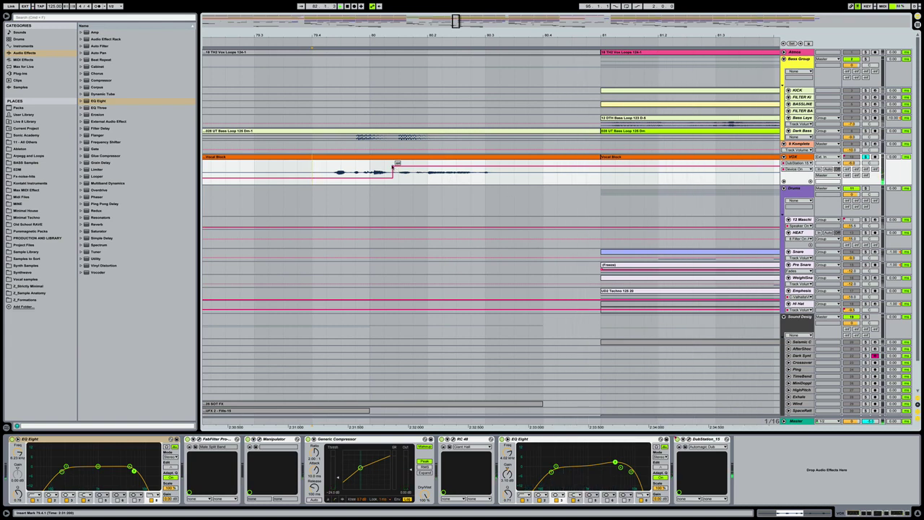
{"action": "left_click", "coordinate": [866, 157]}
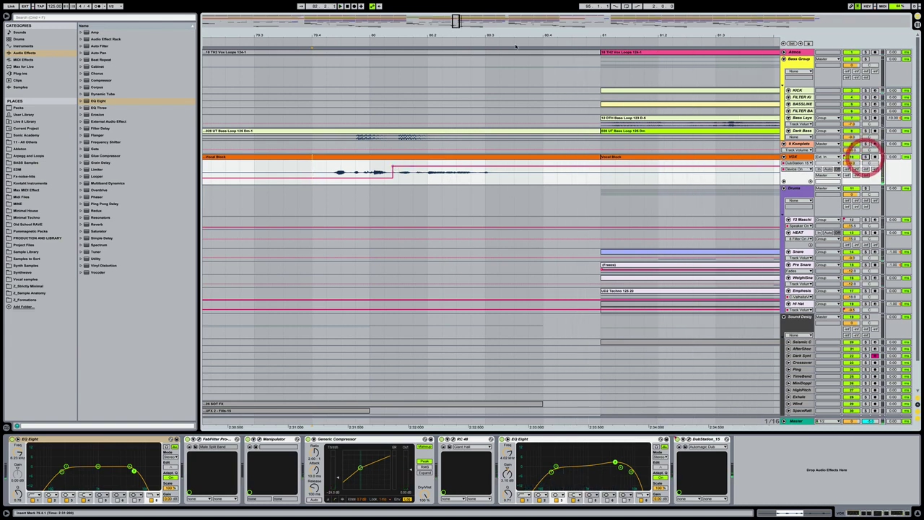
Step: Play the full arrangement from bar 79 to check how the vocal delay leads into bar 81
{"action": "left_click_drag", "start_coordinate": [464, 33], "coordinate": [464, 14]}
{"action": "left_click", "coordinate": [444, 167]}
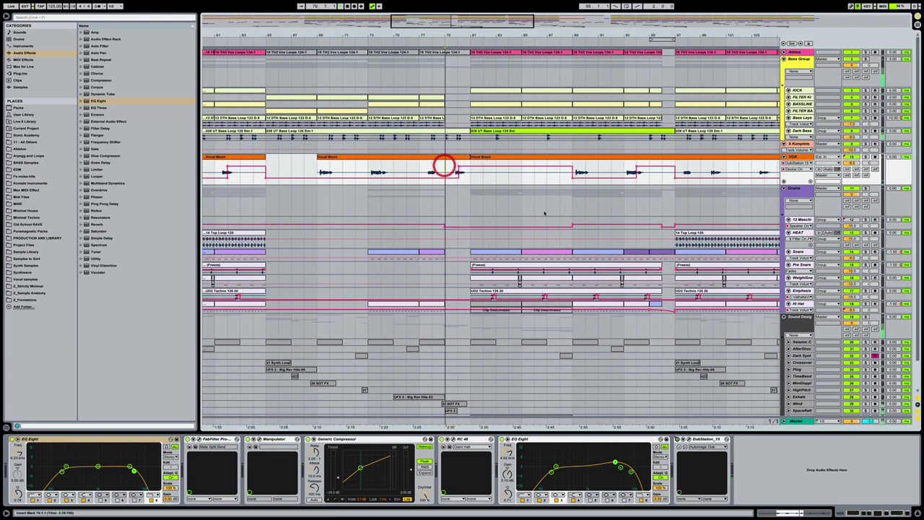
{"action": "key", "text": "space"}
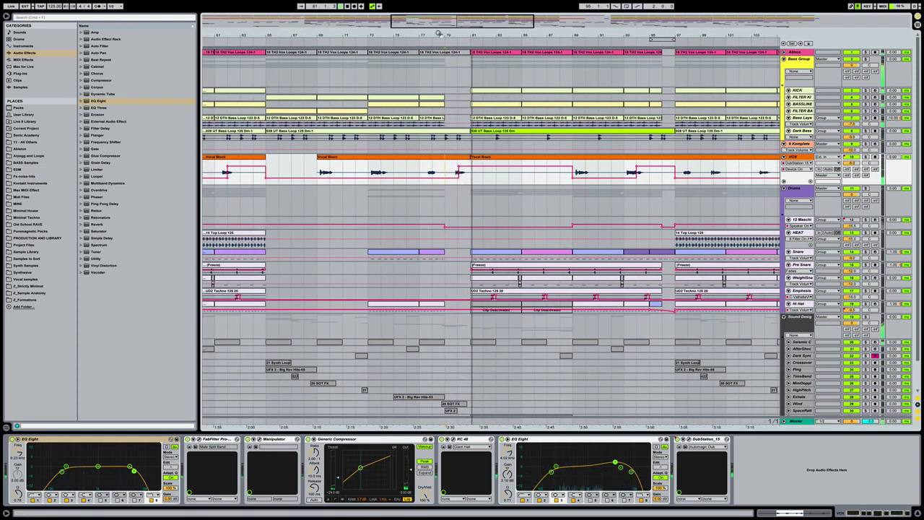
Step: Move the VOX Device On switch-on point later to about position 80.2.2, auditioning the phrase, and save the Set
{"action": "left_click_drag", "start_coordinate": [663, 38], "coordinate": [486, 130]}
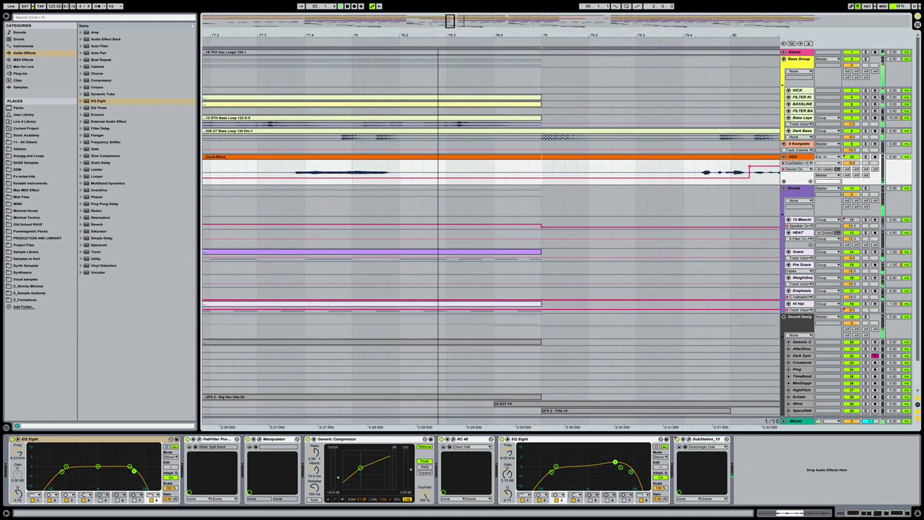
{"action": "scroll", "coordinate": [529, 137], "scroll_direction": "right", "scroll_amount": 1}
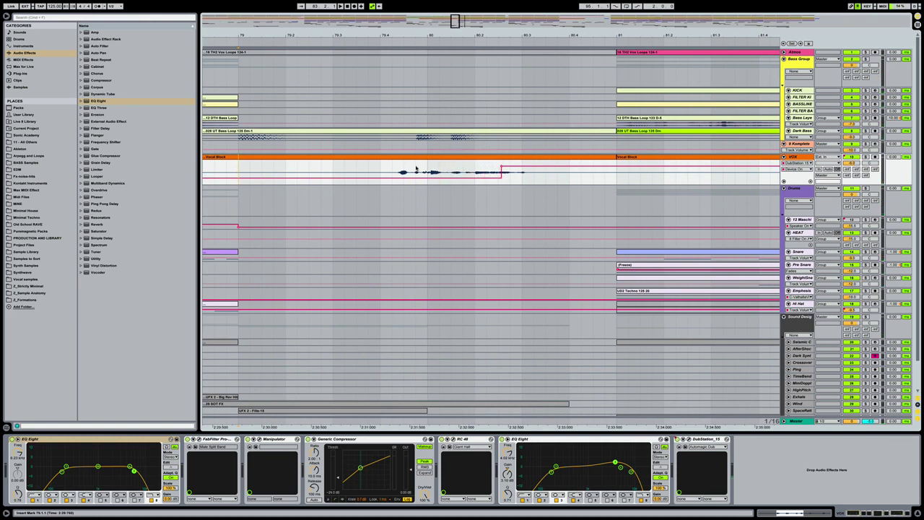
{"action": "key", "text": "space"}
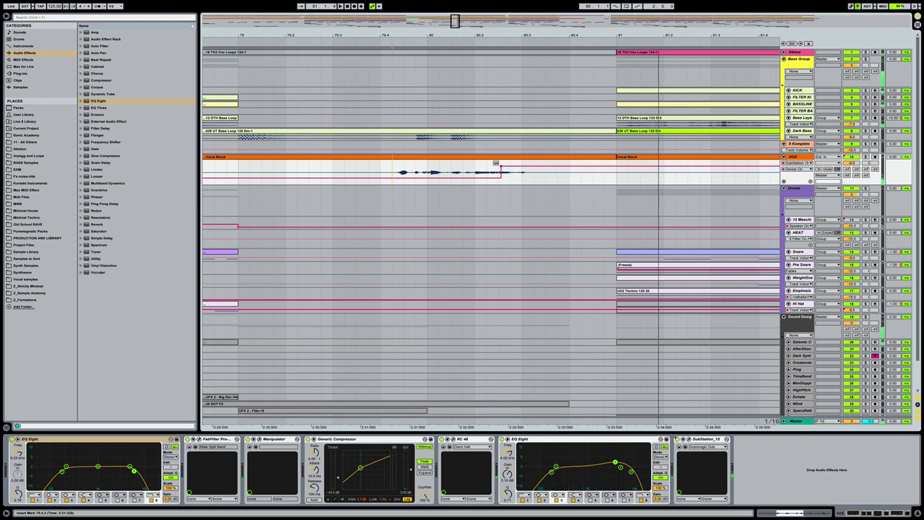
{"action": "key", "text": "space"}
{"action": "left_click_drag", "start_coordinate": [496, 163], "coordinate": [486, 166]}
{"action": "key", "text": "space"}
{"action": "key", "text": "space"}
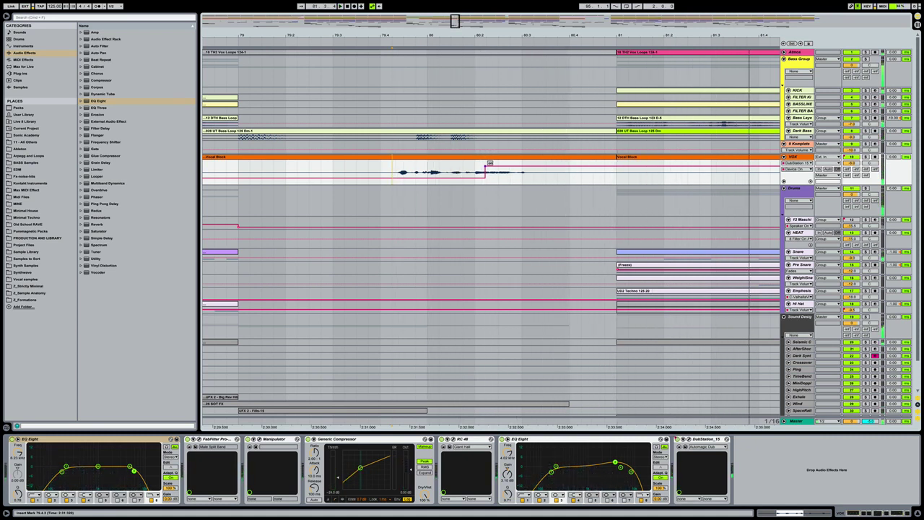
{"action": "key", "text": "space"}
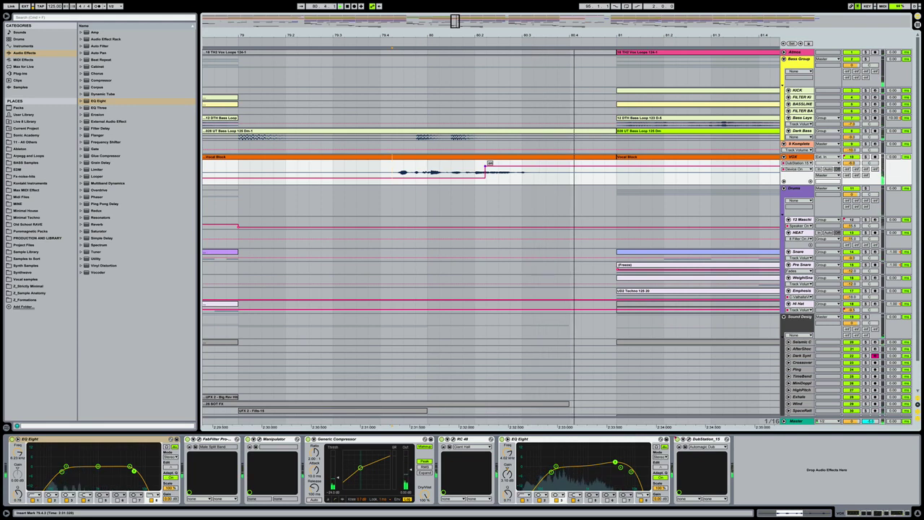
{"action": "left_click_drag", "start_coordinate": [463, 35], "coordinate": [464, 14]}
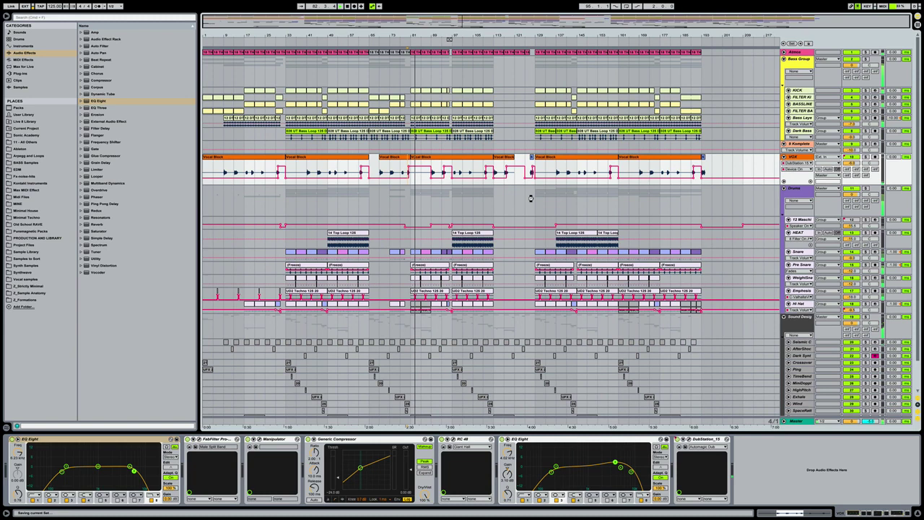
{"action": "scroll", "coordinate": [531, 199], "scroll_direction": "down", "scroll_amount": 2}
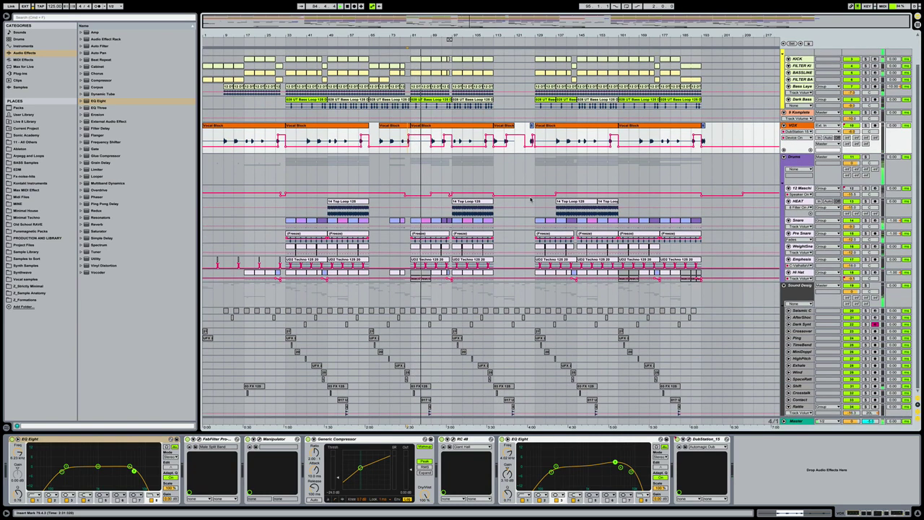
Step: Expand the Crosstalk track to inspect its clips and mixer settings, and collapse it again
{"action": "left_click", "coordinate": [526, 392]}
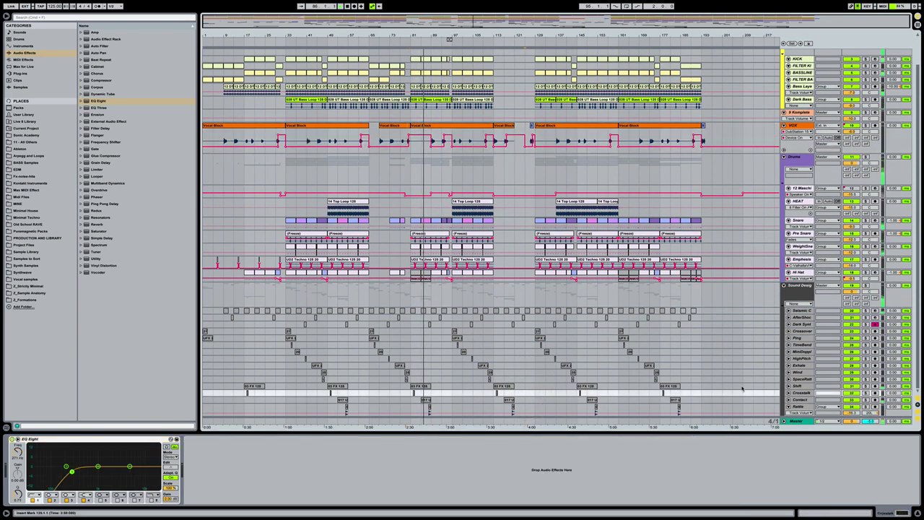
{"action": "left_click", "coordinate": [787, 392]}
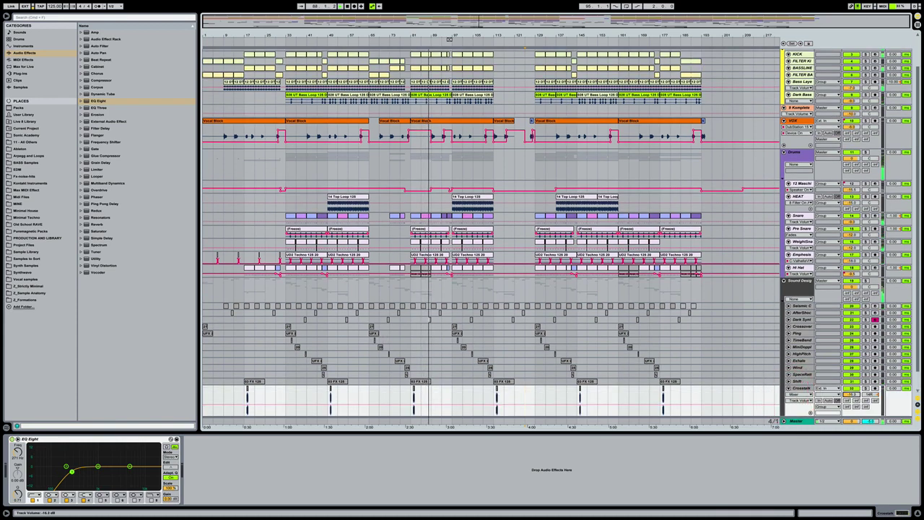
{"action": "left_click", "coordinate": [787, 388]}
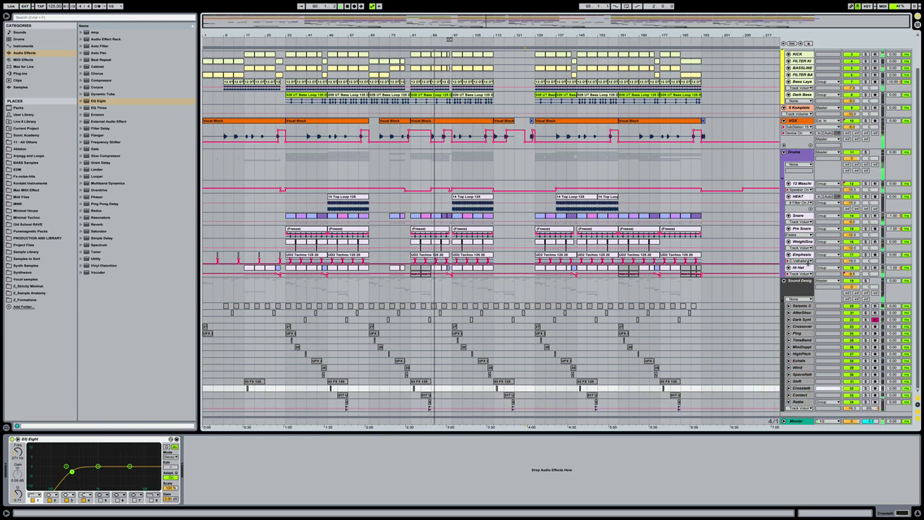
Step: Enlarge the Hi Hat track's lane and display its volume automation after checking the Auto Filter Frequency lane
{"action": "left_click", "coordinate": [798, 267]}
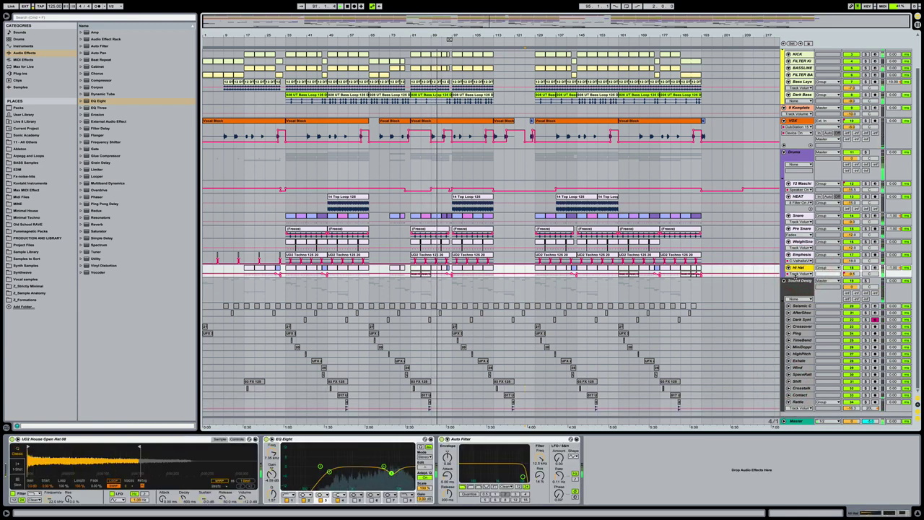
{"action": "left_click_drag", "start_coordinate": [798, 275], "coordinate": [800, 305]}
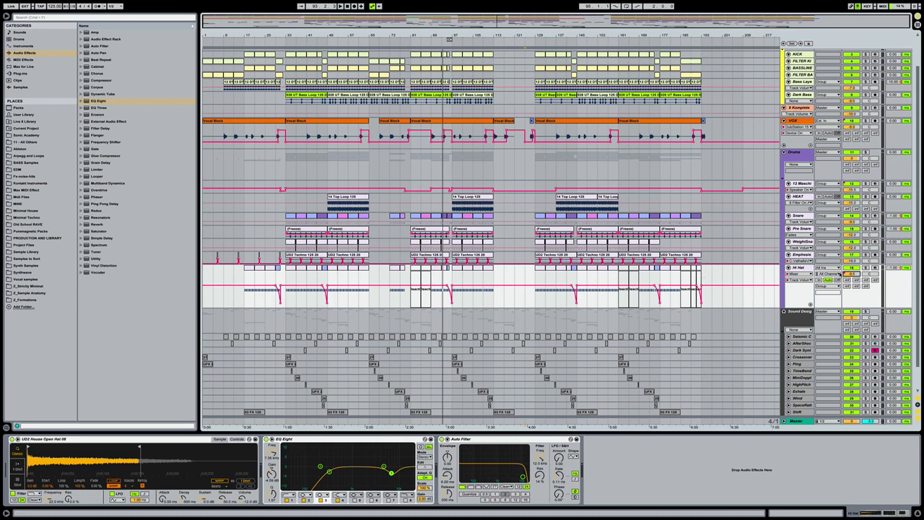
{"action": "left_click", "coordinate": [540, 460]}
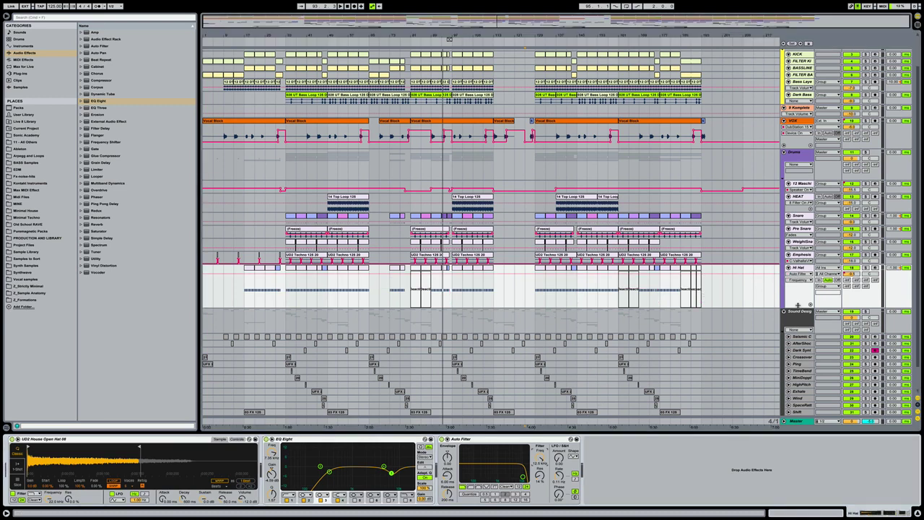
{"action": "left_click", "coordinate": [854, 273]}
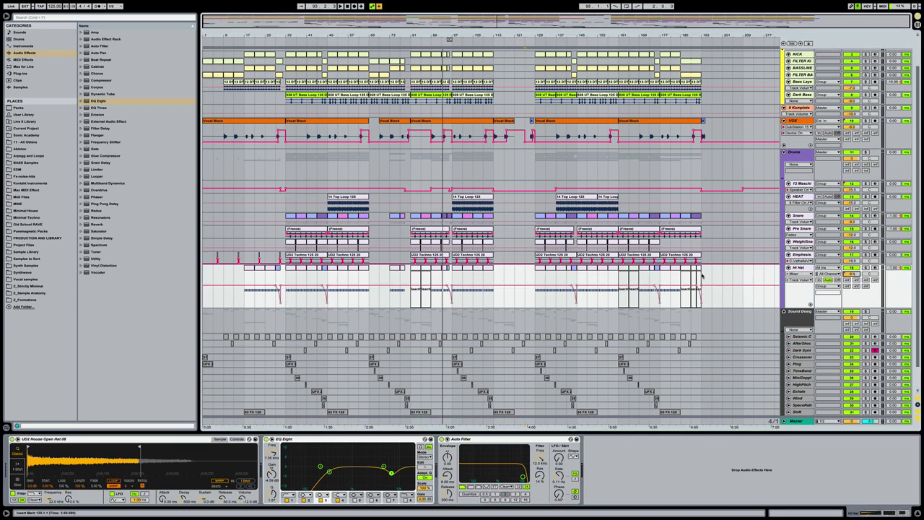
Step: Transfer the Hi Hat volume envelope from bar 1 to bar 193 onto its Auto Filter Frequency by cutting and pasting it
{"action": "left_click_drag", "start_coordinate": [701, 275], "coordinate": [222, 298]}
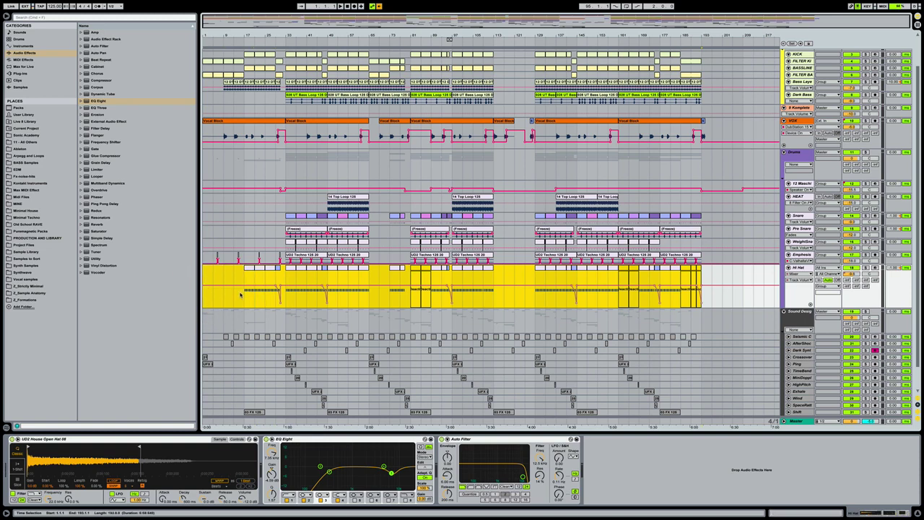
{"action": "right_click", "coordinate": [241, 294]}
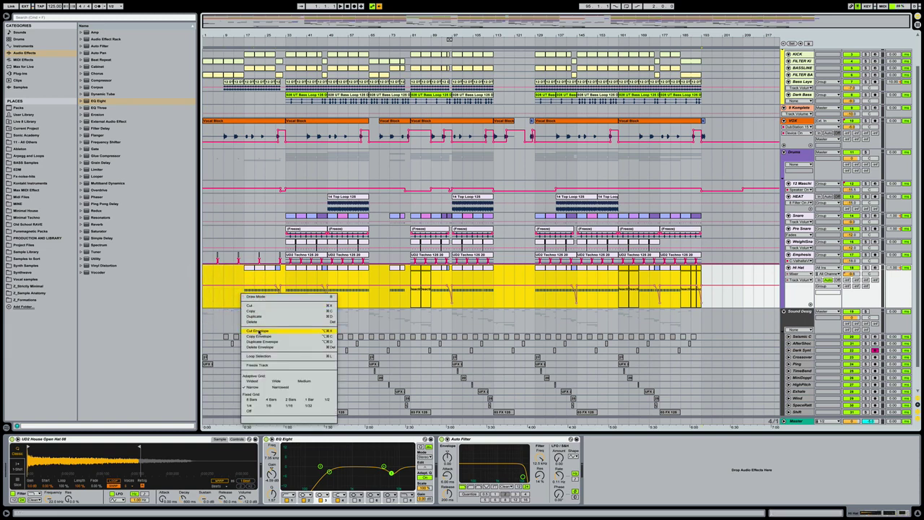
{"action": "left_click", "coordinate": [259, 332]}
{"action": "mouse_move", "coordinate": [543, 461]}
{"action": "left_mouse_down"}
{"action": "mouse_move", "coordinate": [543, 452]}
{"action": "mouse_move", "coordinate": [543, 478]}
{"action": "mouse_move", "coordinate": [543, 453]}
{"action": "left_mouse_up"}
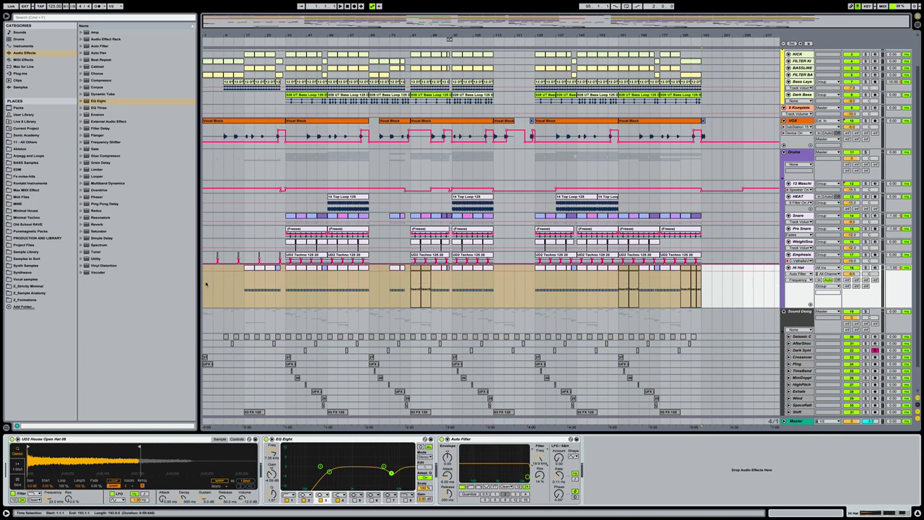
{"action": "left_click", "coordinate": [206, 284]}
{"action": "key", "text": "ctrl+v"}
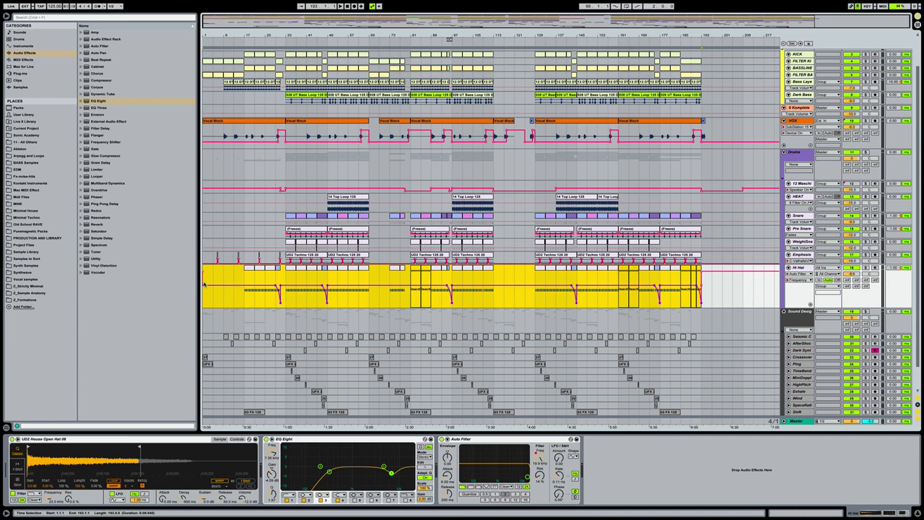
Step: Solo the Hi Hat track and audition the filter automation around bar 29 and from bar 21
{"action": "left_click", "coordinate": [278, 268]}
{"action": "left_click", "coordinate": [866, 268]}
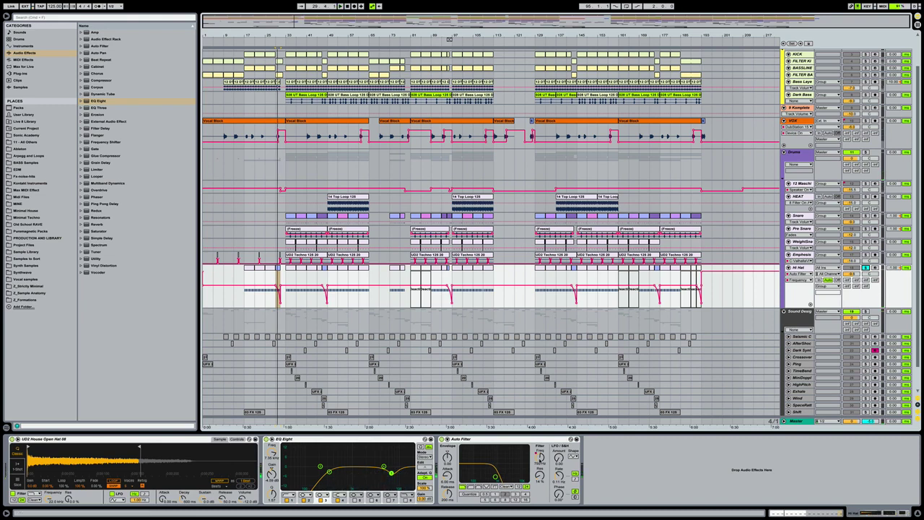
{"action": "left_click", "coordinate": [253, 295]}
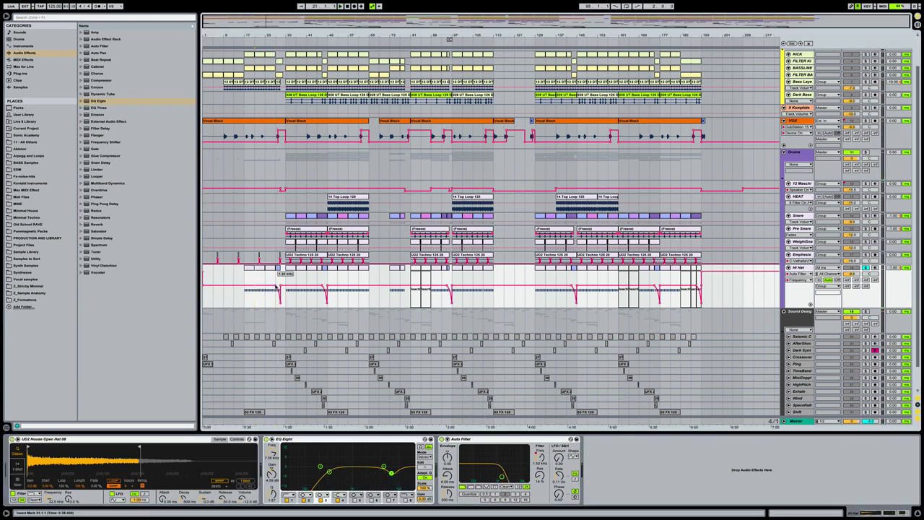
Step: Raise the flat sections of the Hi Hat Auto Filter Frequency automation to the top of the range, leaving the dips between them
{"action": "left_click", "coordinate": [275, 286]}
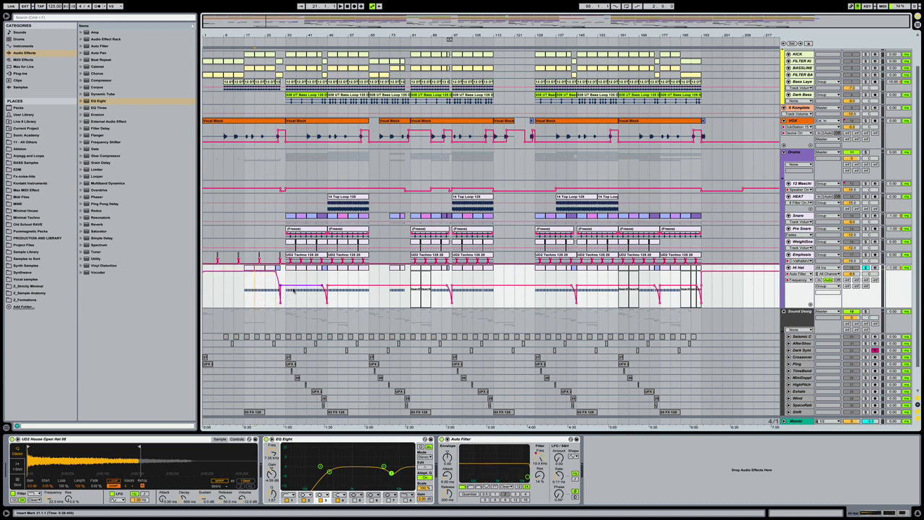
{"action": "left_click_drag", "start_coordinate": [358, 290], "coordinate": [358, 270]}
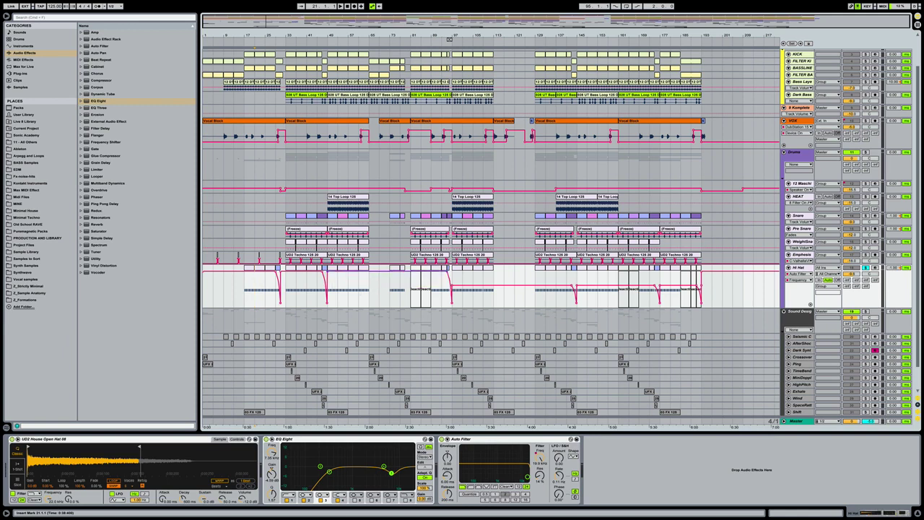
{"action": "mouse_move", "coordinate": [604, 269]}
{"action": "left_mouse_down"}
{"action": "mouse_move", "coordinate": [604, 292]}
{"action": "mouse_move", "coordinate": [604, 269]}
{"action": "left_mouse_up"}
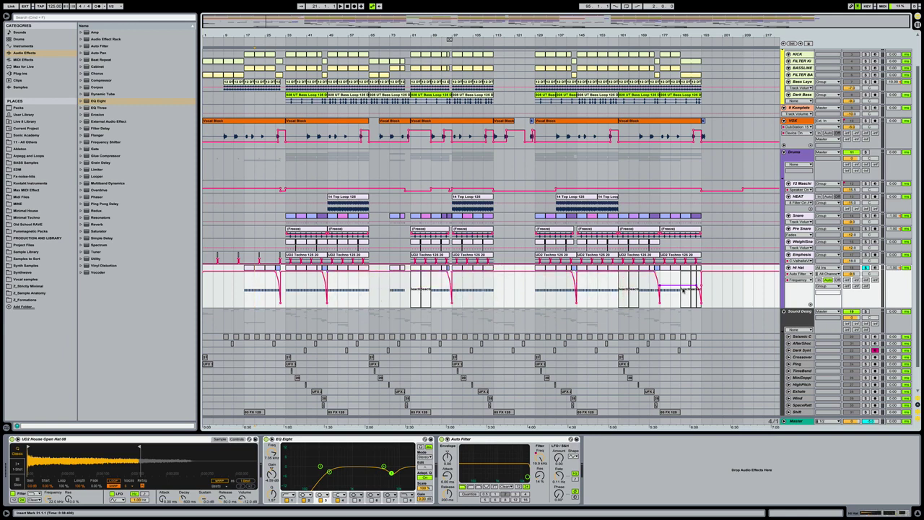
{"action": "left_click", "coordinate": [683, 289]}
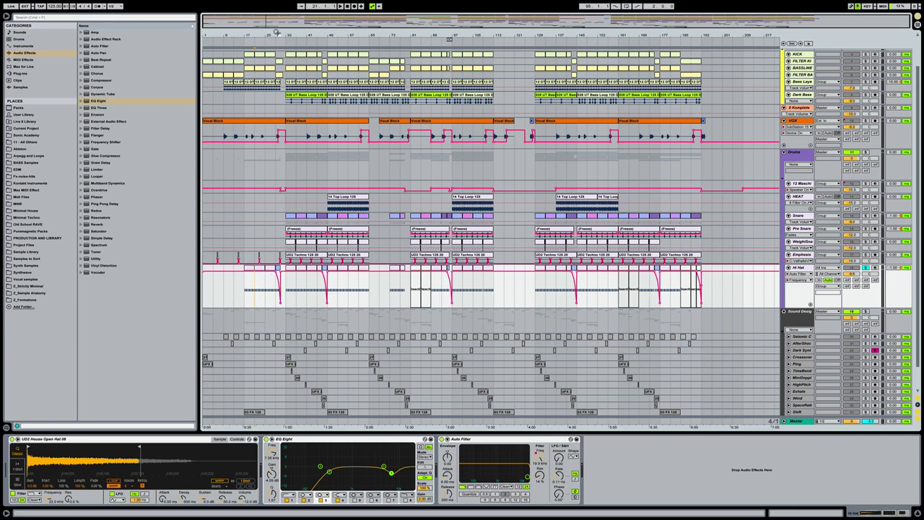
Step: Play the soloed Hi Hat from bar 25 to audition the filter sweep leading up to bar 31
{"action": "left_click_drag", "start_coordinate": [278, 36], "coordinate": [278, 84]}
{"action": "left_click", "coordinate": [245, 282]}
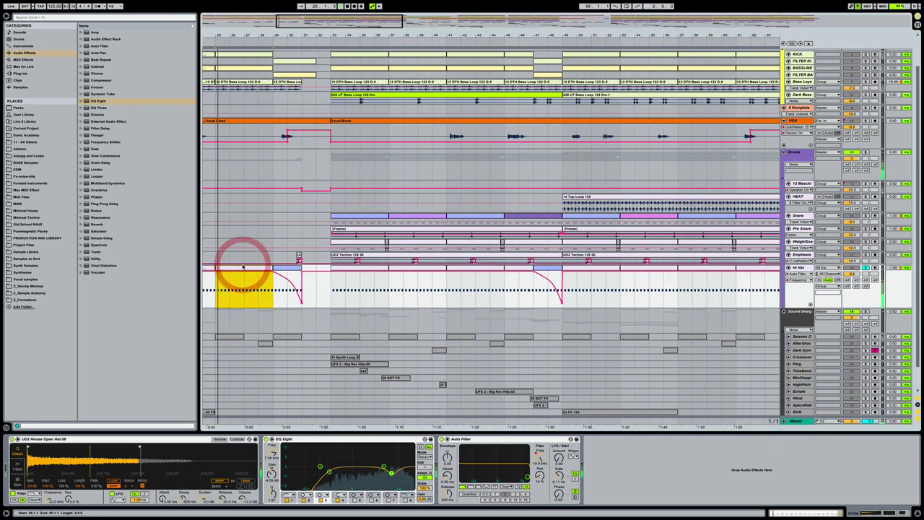
{"action": "left_click", "coordinate": [270, 289]}
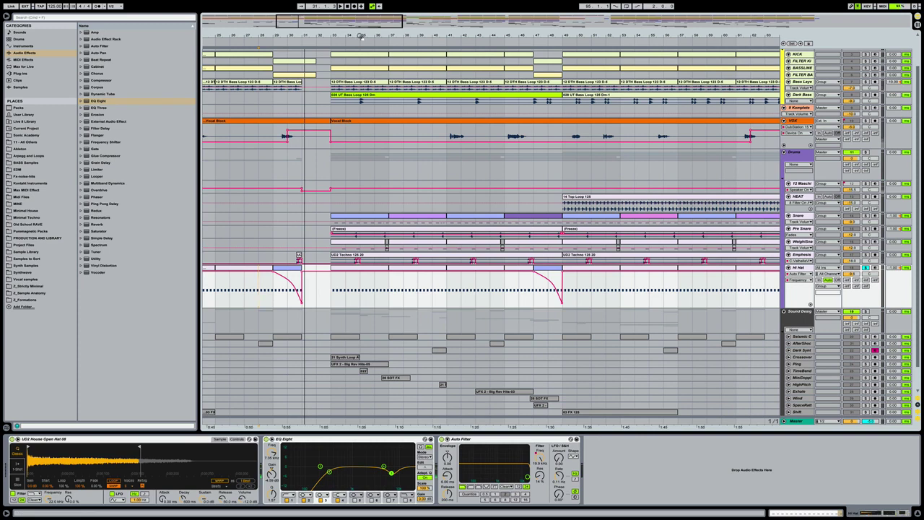
{"action": "left_click_drag", "start_coordinate": [360, 38], "coordinate": [360, 29]}
{"action": "key", "text": "minus"}
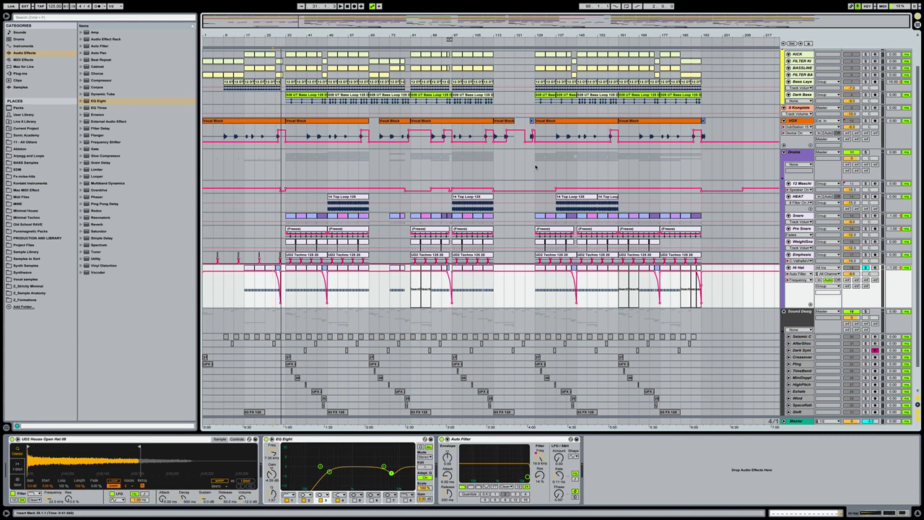
Step: Reduce the Hi Hat lane height, unsolo the track and save the Set
{"action": "left_click_drag", "start_coordinate": [797, 310], "coordinate": [798, 287]}
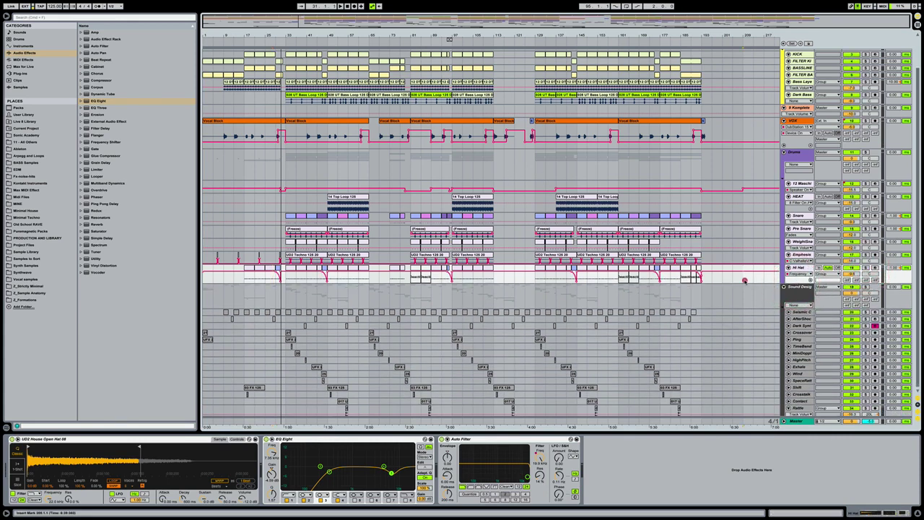
{"action": "left_click", "coordinate": [745, 282]}
{"action": "key", "text": "ctrl+s"}
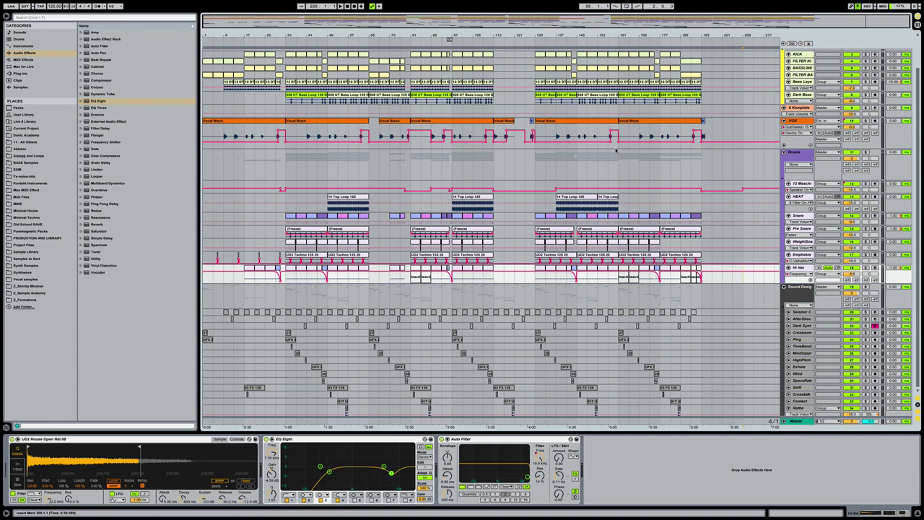
Step: Enlarge the 9 Komplete track's lane around the break between bars 113 and 129, and save the Set
{"action": "left_click", "coordinate": [794, 107]}
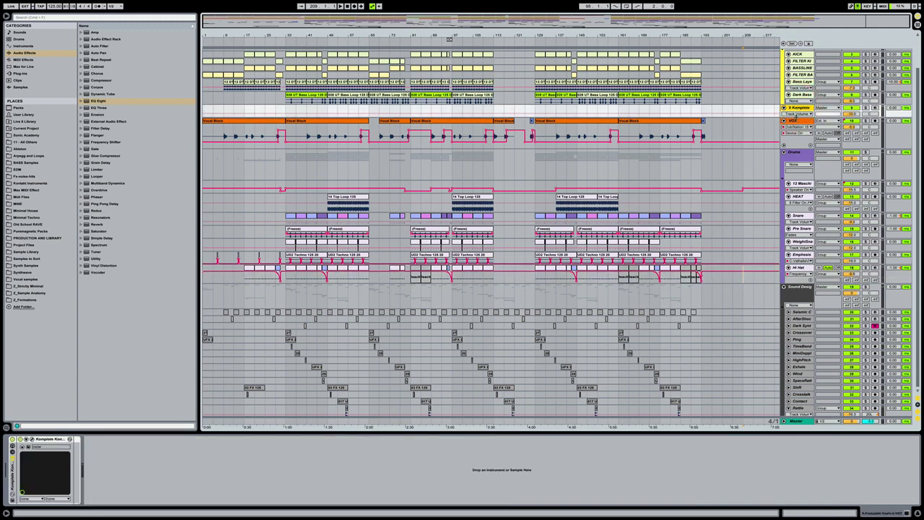
{"action": "left_click_drag", "start_coordinate": [798, 139], "coordinate": [797, 149]}
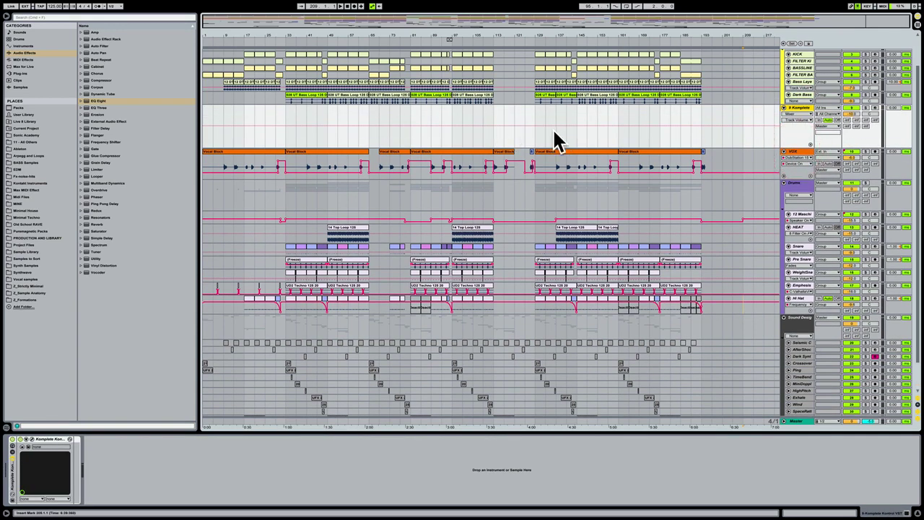
{"action": "left_click_drag", "start_coordinate": [525, 33], "coordinate": [520, 102]}
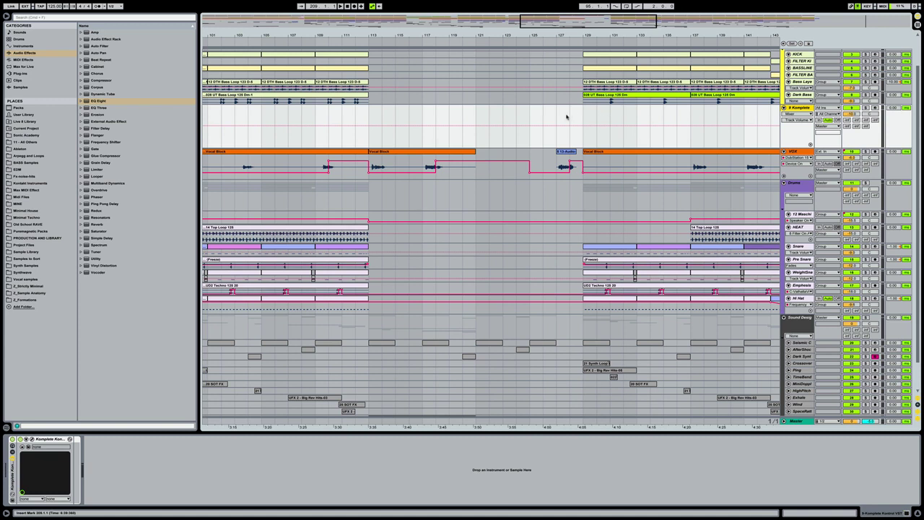
{"action": "key", "text": "ctrl+s"}
Step: Insert the Skinnerbox TimeSting MIDI effect from the Time and Timbre pack before Komplete Kontrol and show its step editor
{"action": "left_click", "coordinate": [33, 108]}
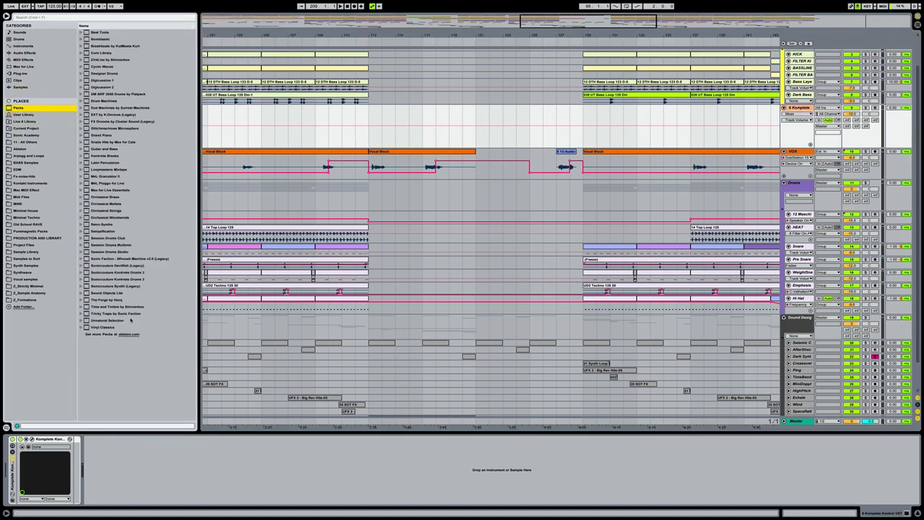
{"action": "left_click", "coordinate": [147, 311]}
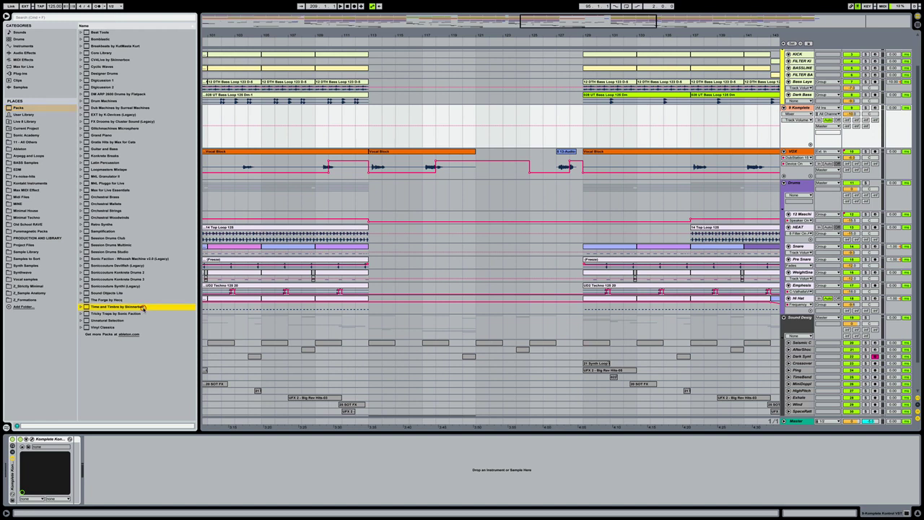
{"action": "left_click", "coordinate": [81, 307]}
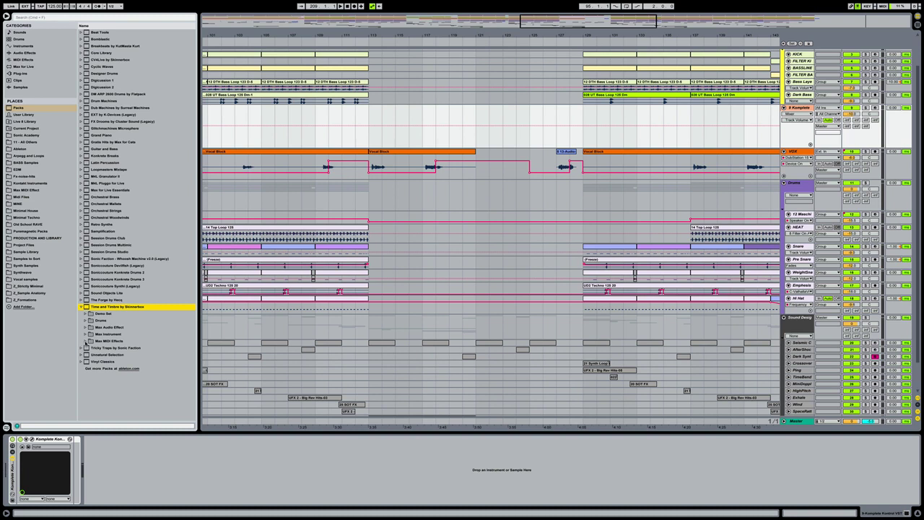
{"action": "left_click", "coordinate": [85, 341]}
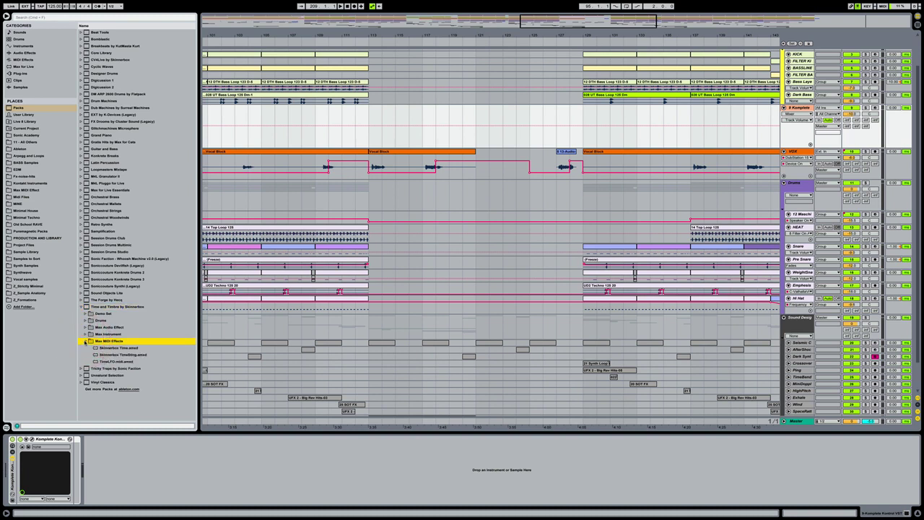
{"action": "left_click_drag", "start_coordinate": [116, 356], "coordinate": [139, 458]}
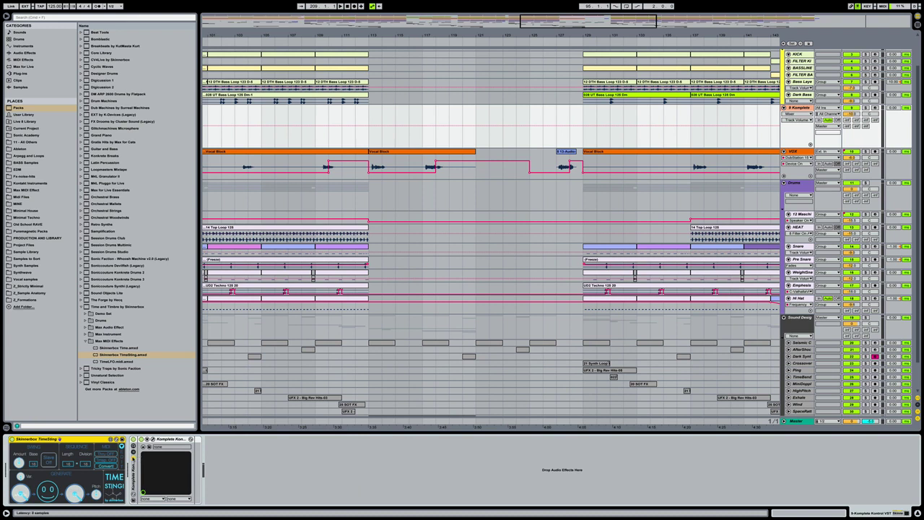
{"action": "left_click", "coordinate": [122, 447]}
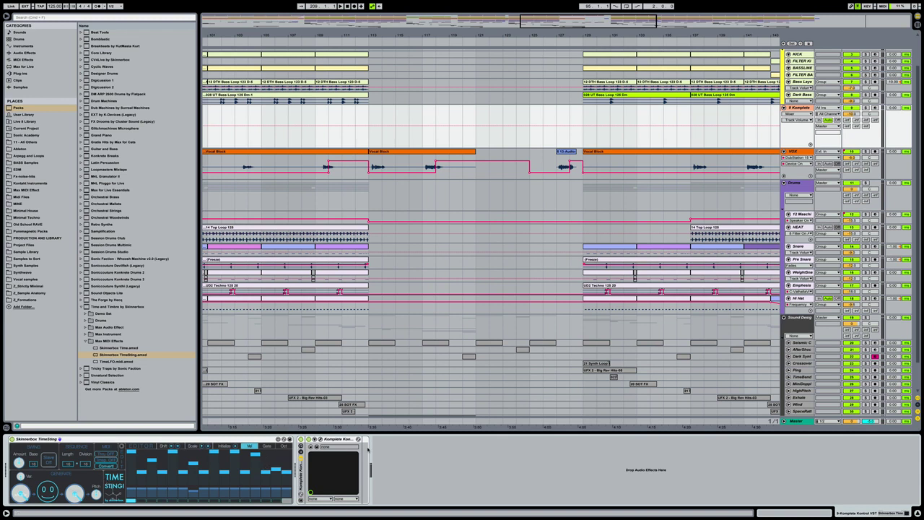
Step: Add a Scale MIDI effect between TimeSting and Komplete Kontrol and load its In D preset
{"action": "left_click", "coordinate": [31, 61]}
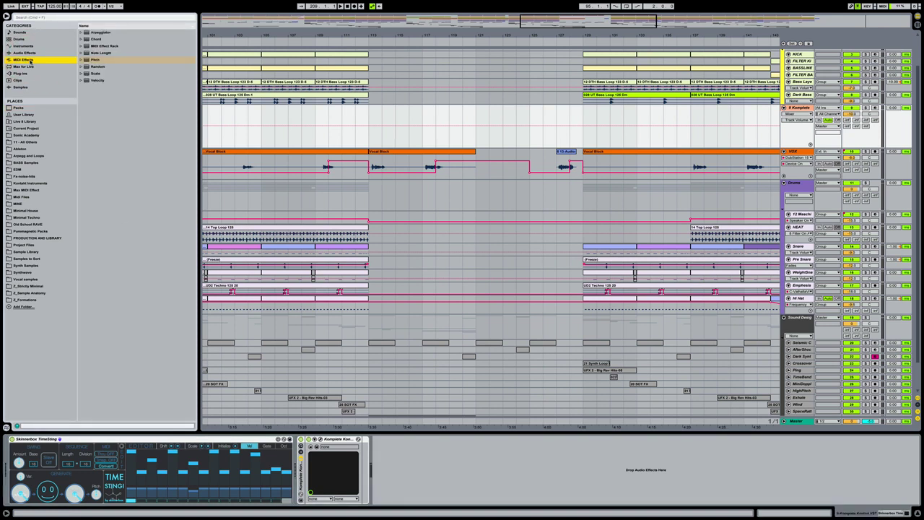
{"action": "left_click_drag", "start_coordinate": [94, 74], "coordinate": [295, 447]}
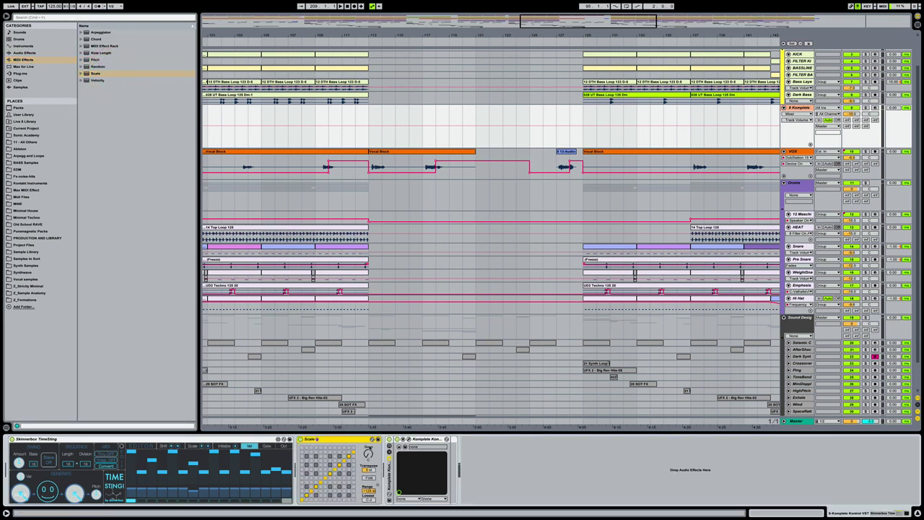
{"action": "left_click", "coordinate": [372, 439]}
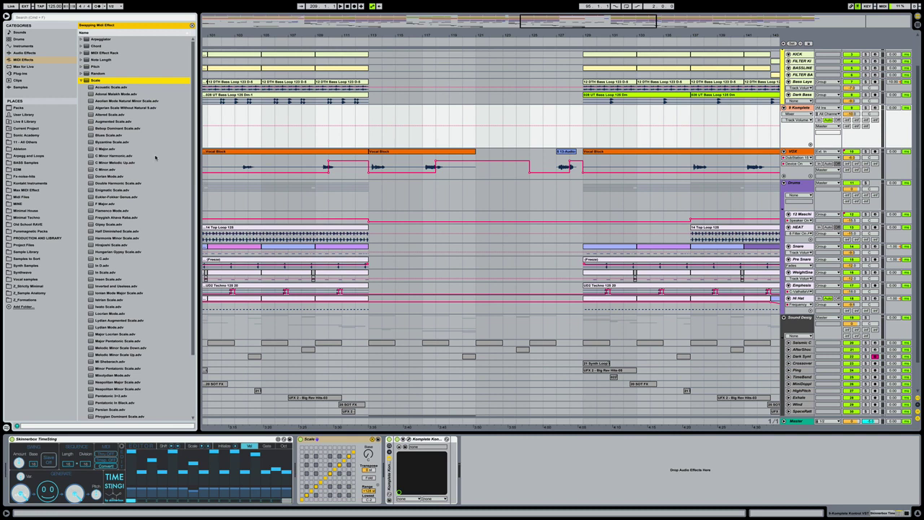
{"action": "scroll", "coordinate": [153, 167], "scroll_direction": "down", "scroll_amount": 1}
{"action": "left_click", "coordinate": [109, 252]}
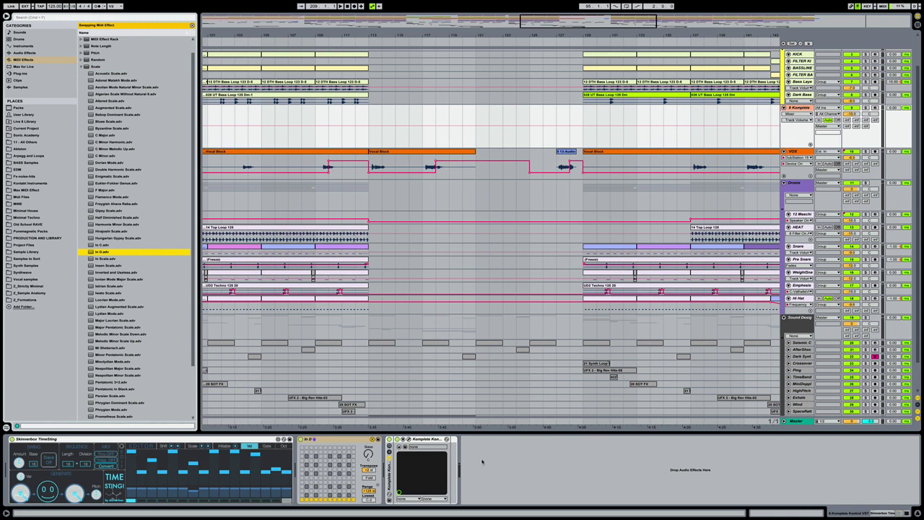
Step: Add the EQ Eight and Auto Filter audio effects after Komplete Kontrol on the 9 Komplete track
{"action": "left_click", "coordinate": [34, 53]}
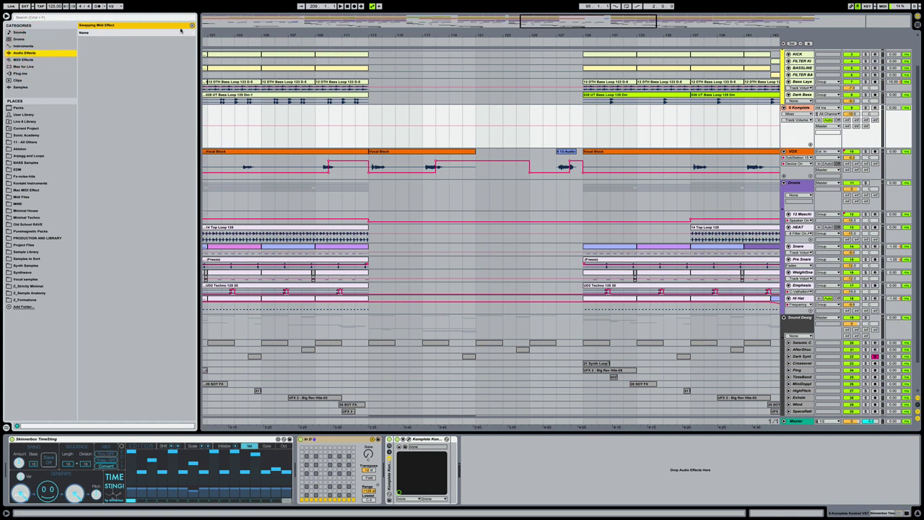
{"action": "left_click", "coordinate": [192, 25]}
{"action": "left_click_drag", "start_coordinate": [98, 101], "coordinate": [532, 465]}
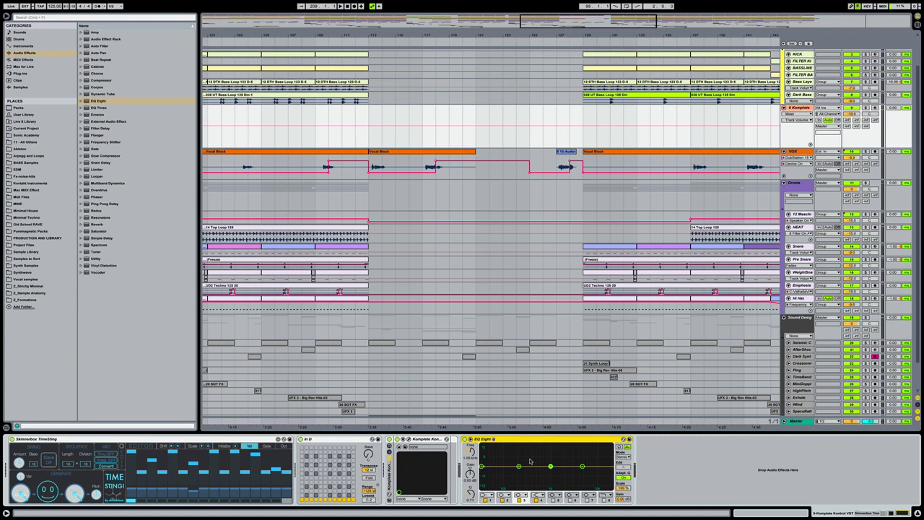
{"action": "mouse_move", "coordinate": [107, 46]}
{"action": "left_mouse_down"}
{"action": "mouse_move", "coordinate": [479, 274]}
{"action": "mouse_move", "coordinate": [763, 482]}
{"action": "left_mouse_up"}
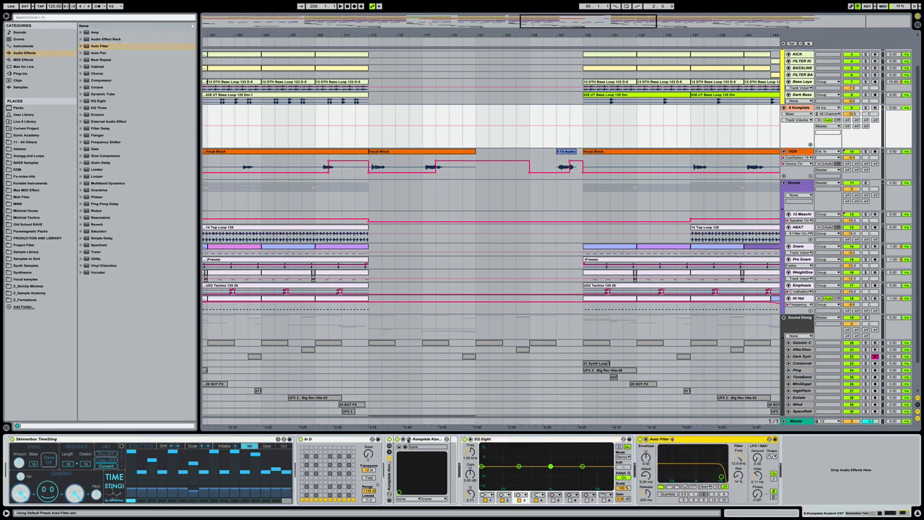
Step: Open the Komplete Kontrol plug-in and narrow its instrument library to Archetype
{"action": "left_click", "coordinate": [409, 439]}
{"action": "left_click", "coordinate": [490, 269]}
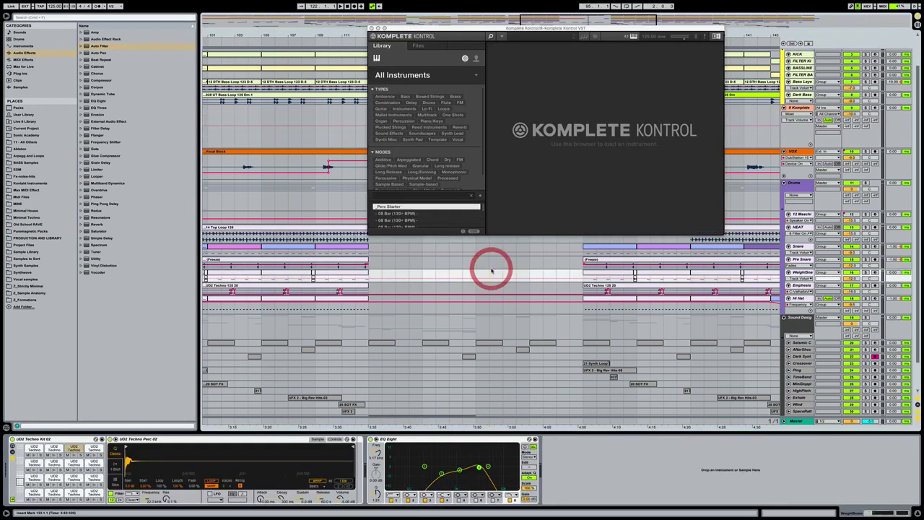
{"action": "left_click", "coordinate": [799, 109]}
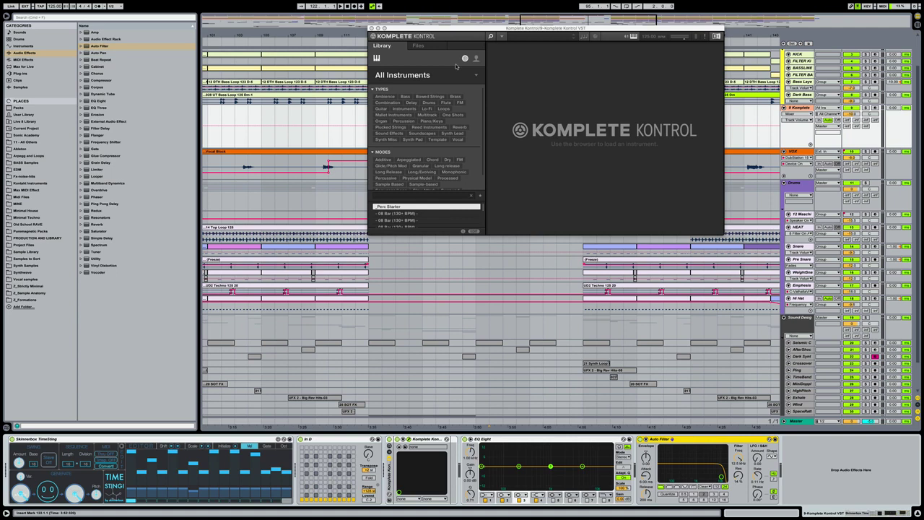
{"action": "left_click", "coordinate": [418, 78]}
{"action": "left_click", "coordinate": [410, 76]}
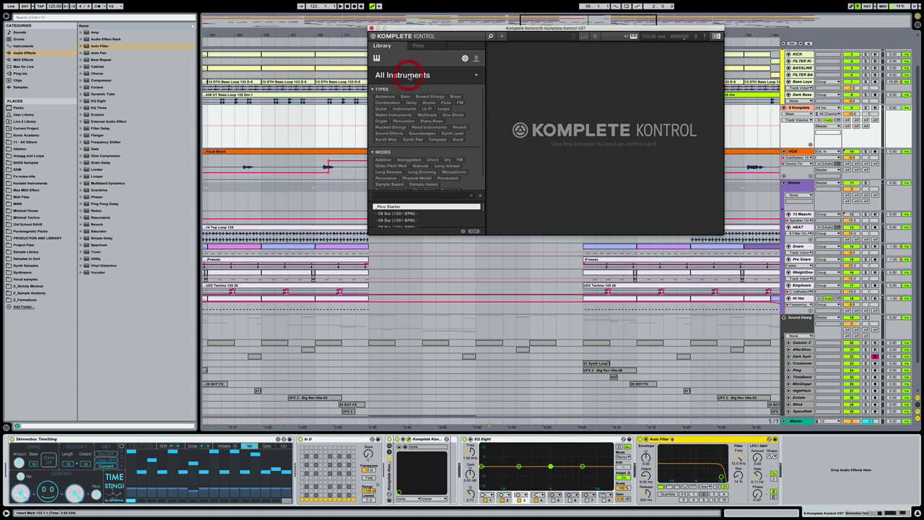
{"action": "left_click_drag", "start_coordinate": [483, 108], "coordinate": [484, 133]}
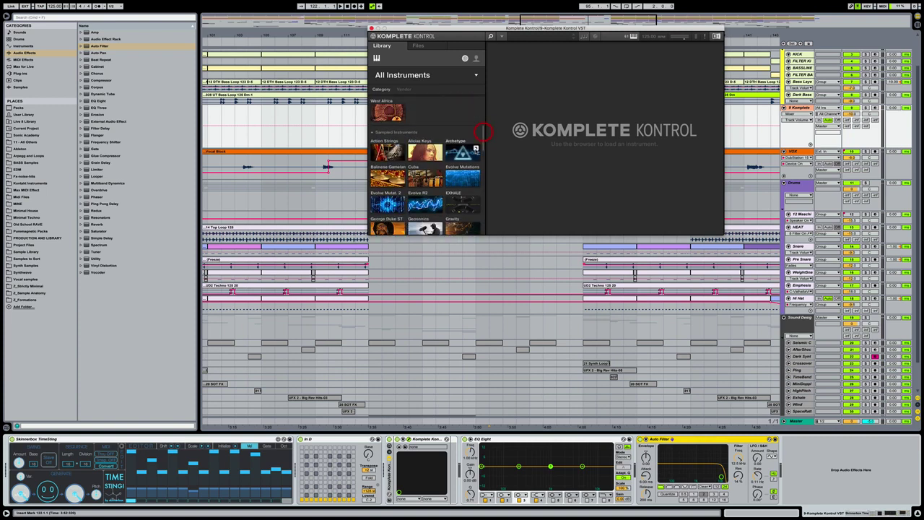
{"action": "left_click", "coordinate": [463, 152]}
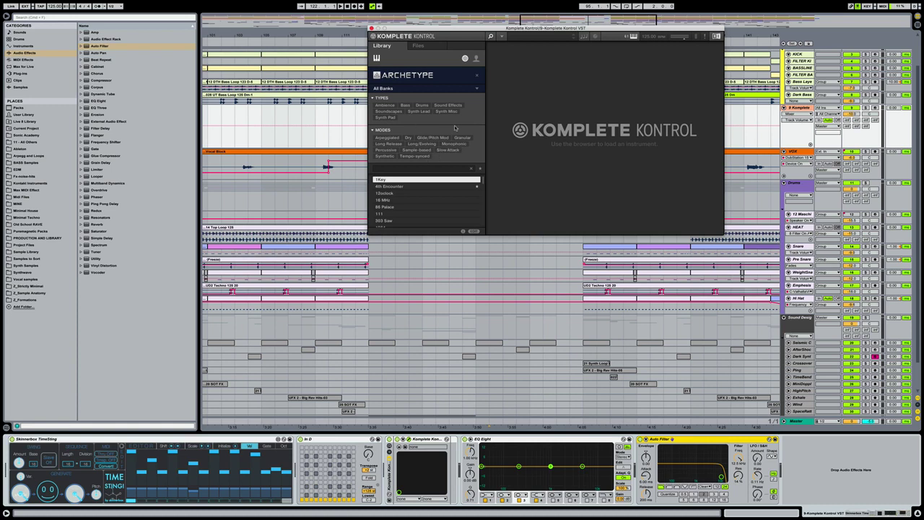
Step: Narrow the Archetype presets to the Clone bank and the Bass type, and load the Wobit preset
{"action": "left_click", "coordinate": [445, 91]}
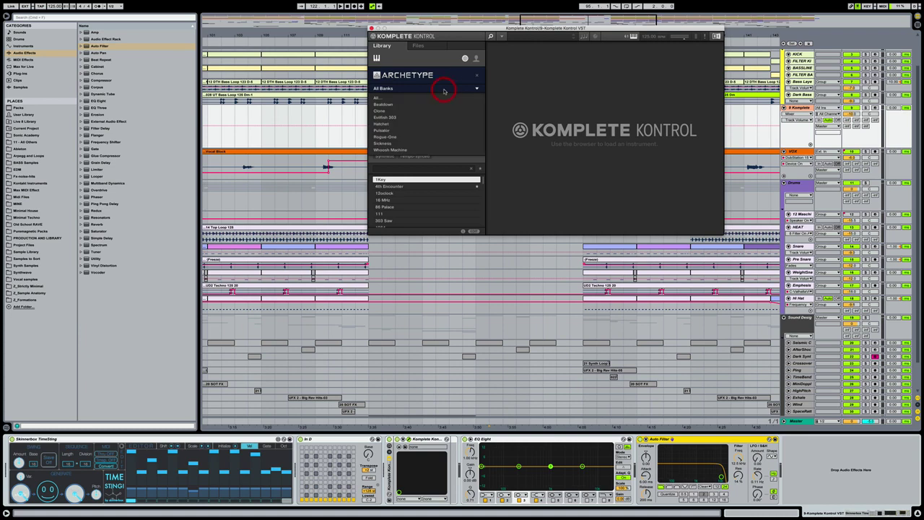
{"action": "left_click", "coordinate": [380, 111]}
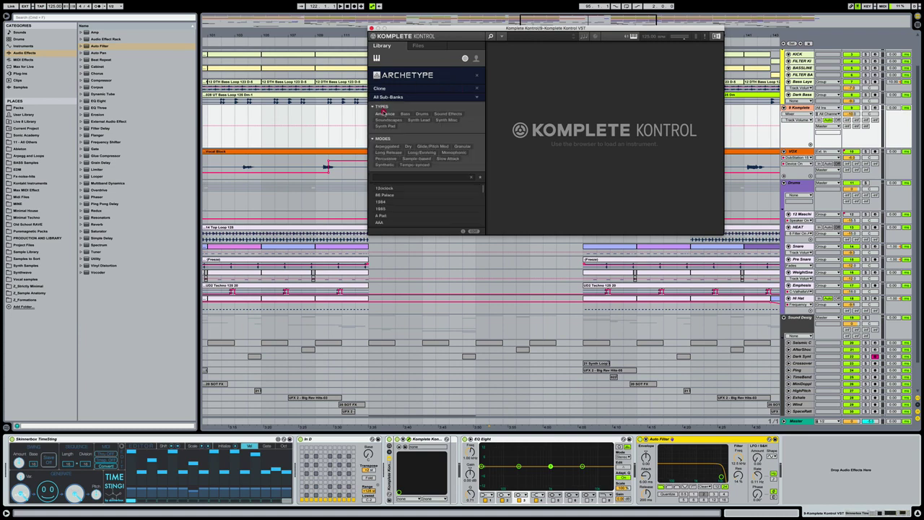
{"action": "left_click", "coordinate": [381, 113]}
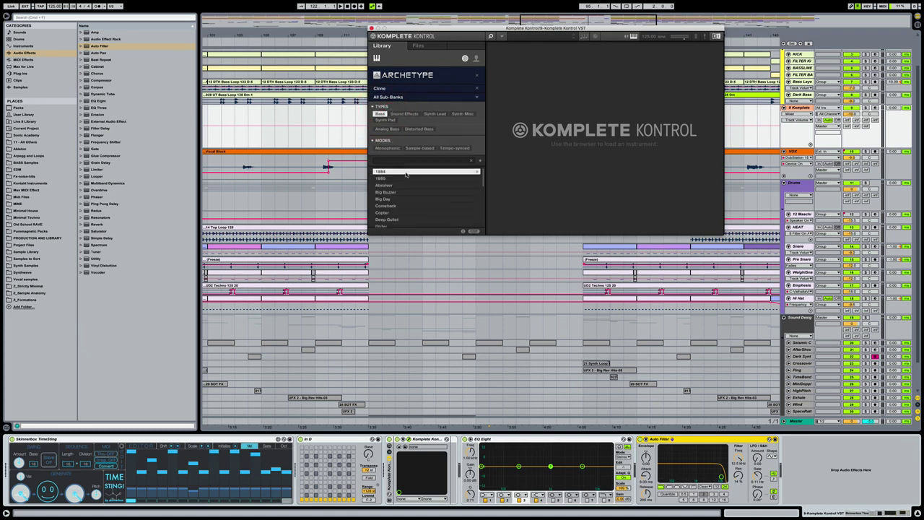
{"action": "scroll", "coordinate": [407, 174], "scroll_direction": "down", "scroll_amount": 10}
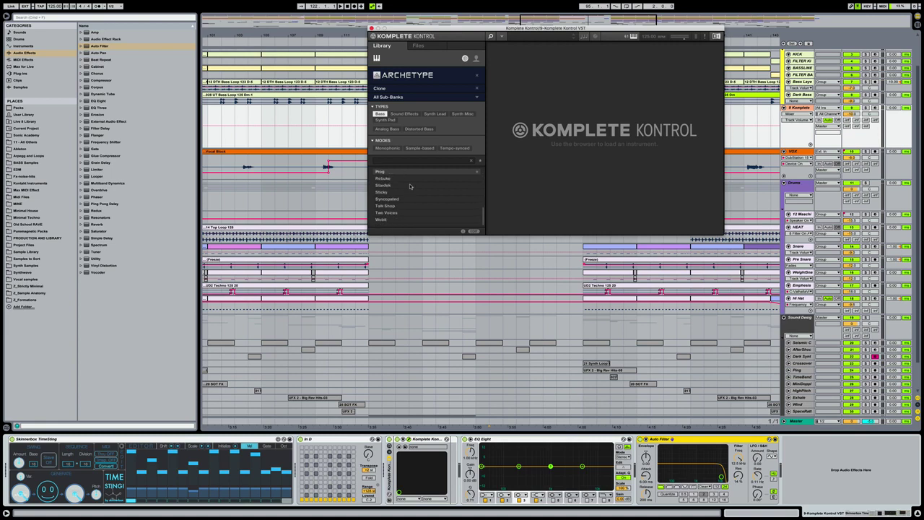
{"action": "scroll", "coordinate": [408, 202], "scroll_direction": "down", "scroll_amount": 1}
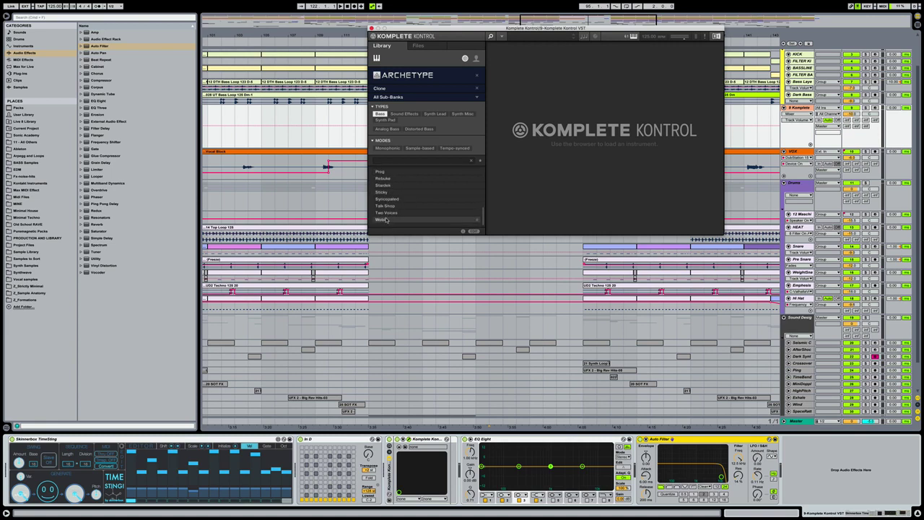
{"action": "left_click", "coordinate": [383, 220]}
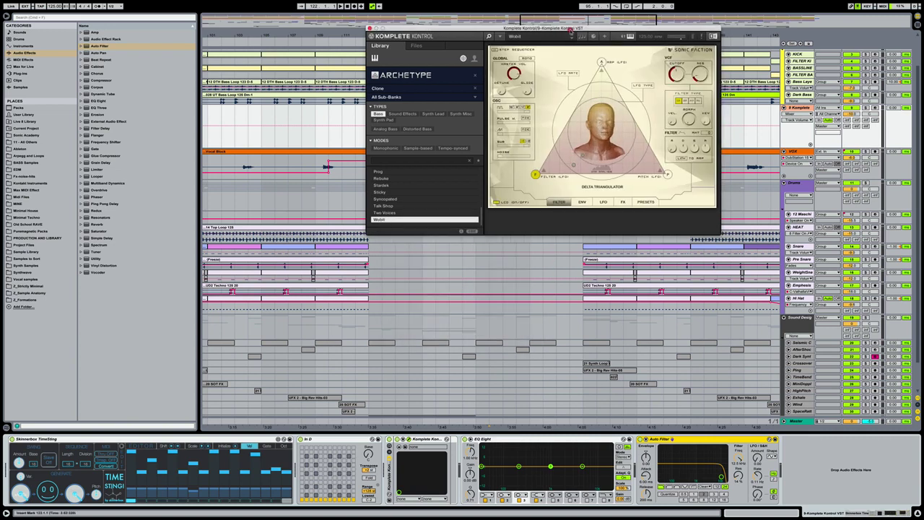
Step: Move the plug-in clear of the track lane, solo 9 Komplete, and loop bars 113 to 129 for a playback check
{"action": "left_click_drag", "start_coordinate": [582, 27], "coordinate": [365, 91]}
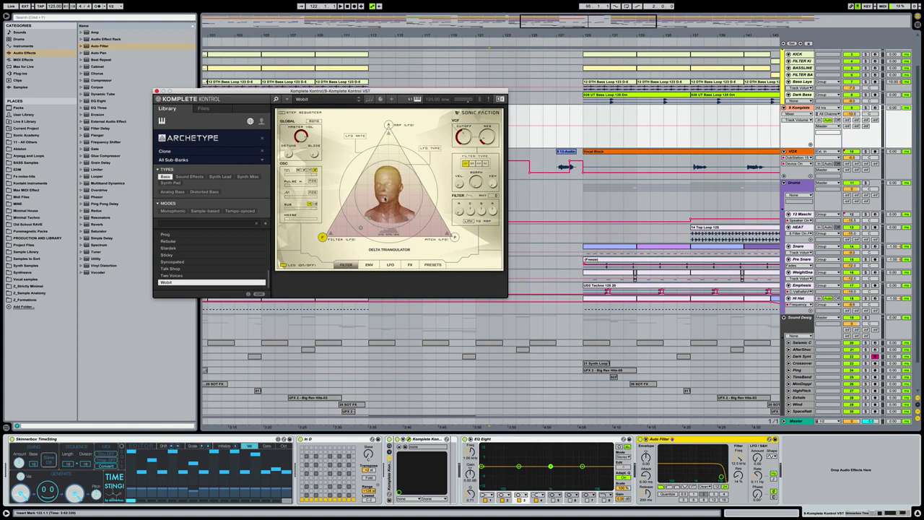
{"action": "left_click_drag", "start_coordinate": [426, 91], "coordinate": [436, 181]}
{"action": "left_click", "coordinate": [865, 107]}
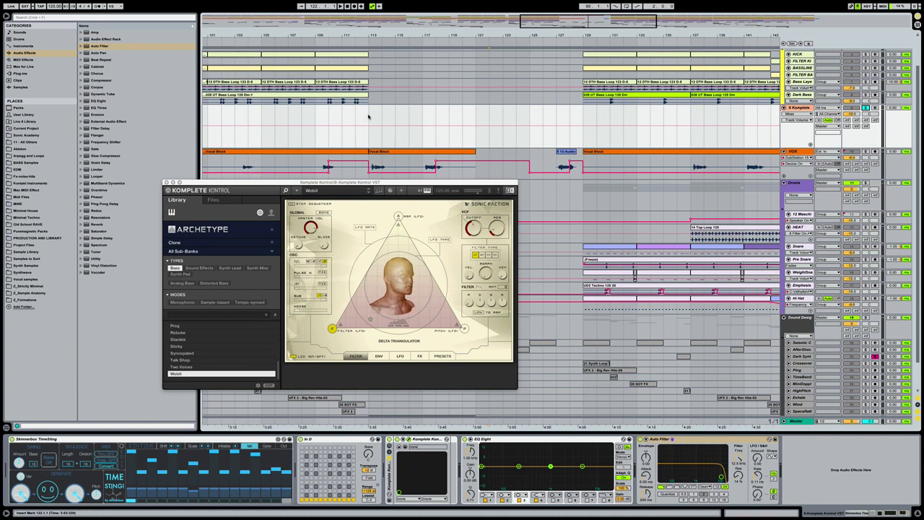
{"action": "left_click_drag", "start_coordinate": [368, 117], "coordinate": [577, 112]}
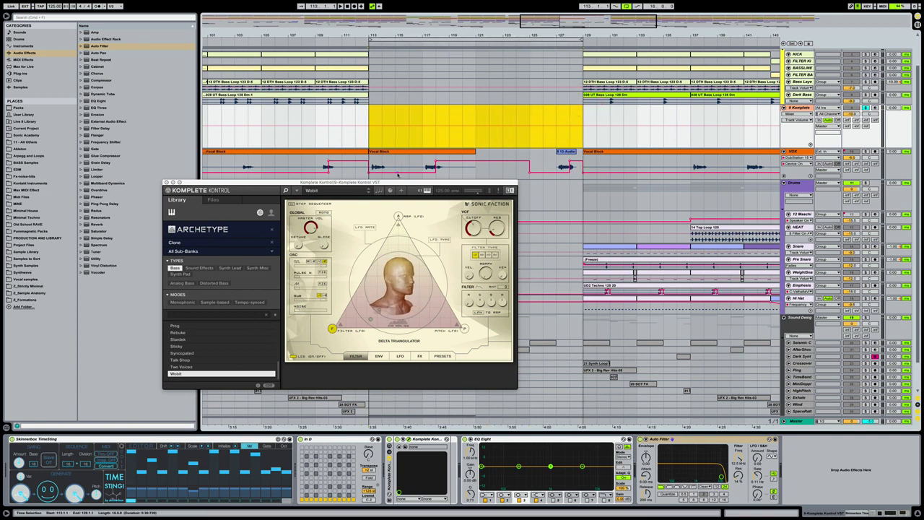
{"action": "left_click_drag", "start_coordinate": [397, 176], "coordinate": [385, 173]}
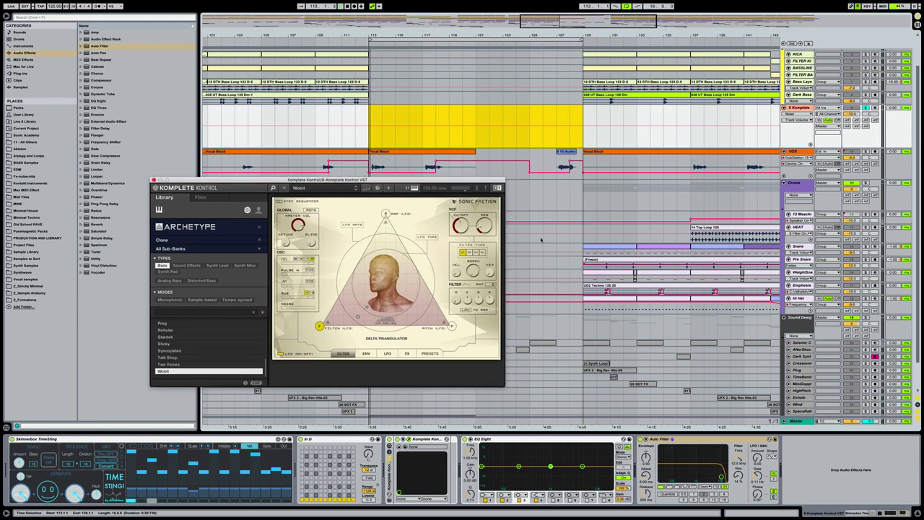
{"action": "key", "text": "space"}
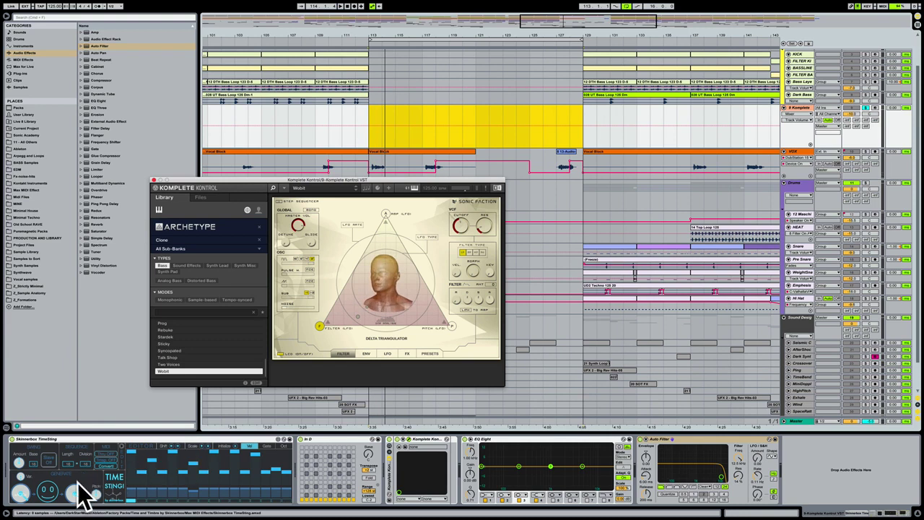
Step: Initialize the TimeSting sequence and generate a new random one
{"action": "left_click", "coordinate": [228, 446]}
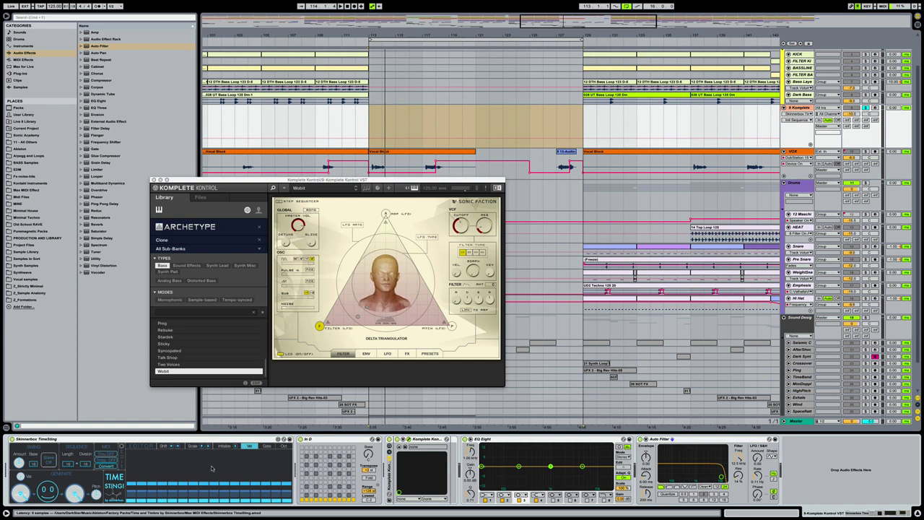
{"action": "left_click", "coordinate": [47, 492]}
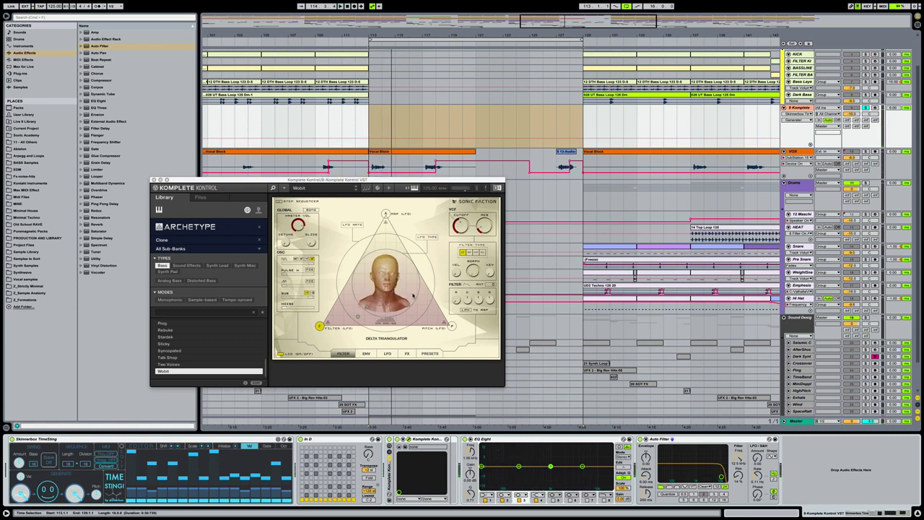
Step: Insert a Pitch MIDI effect between TimeSting and the In D scale effect
{"action": "left_click_drag", "start_coordinate": [398, 182], "coordinate": [516, 159]}
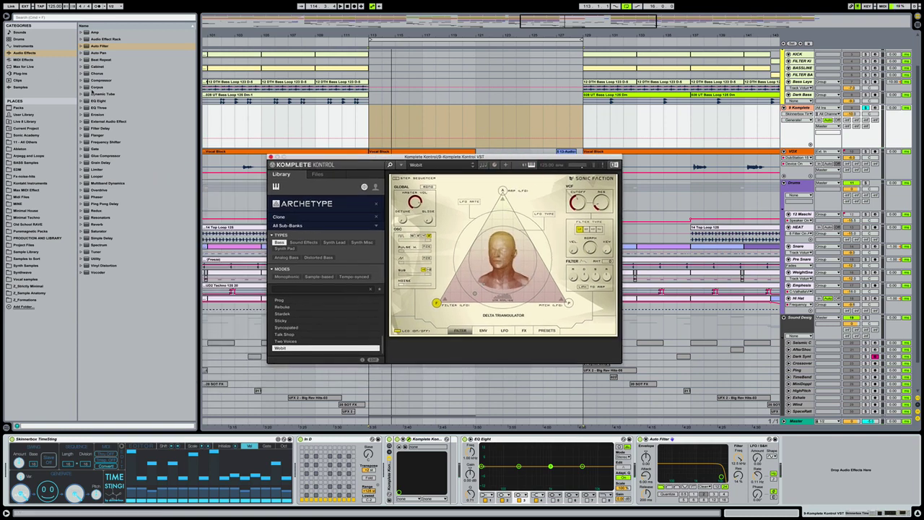
{"action": "left_click", "coordinate": [33, 60]}
{"action": "left_click", "coordinate": [82, 74]}
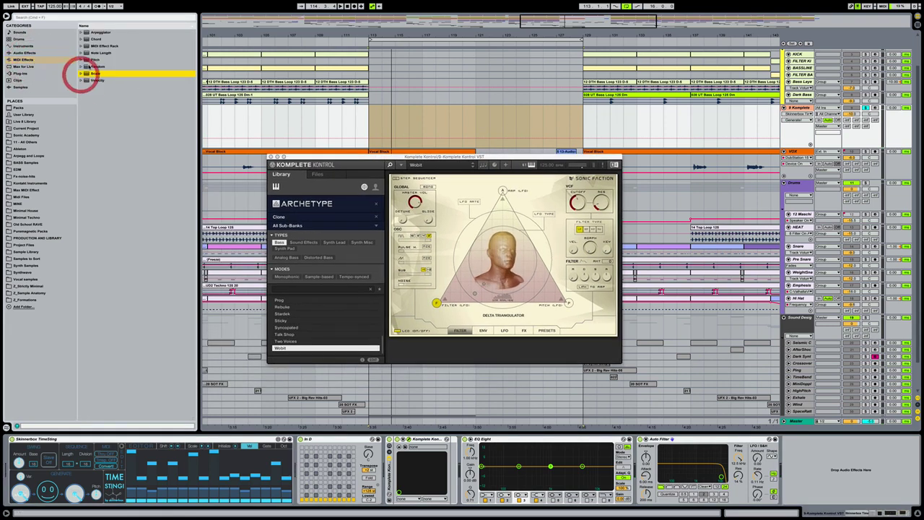
{"action": "left_click_drag", "start_coordinate": [93, 59], "coordinate": [299, 453]}
{"action": "left_click", "coordinate": [314, 458]}
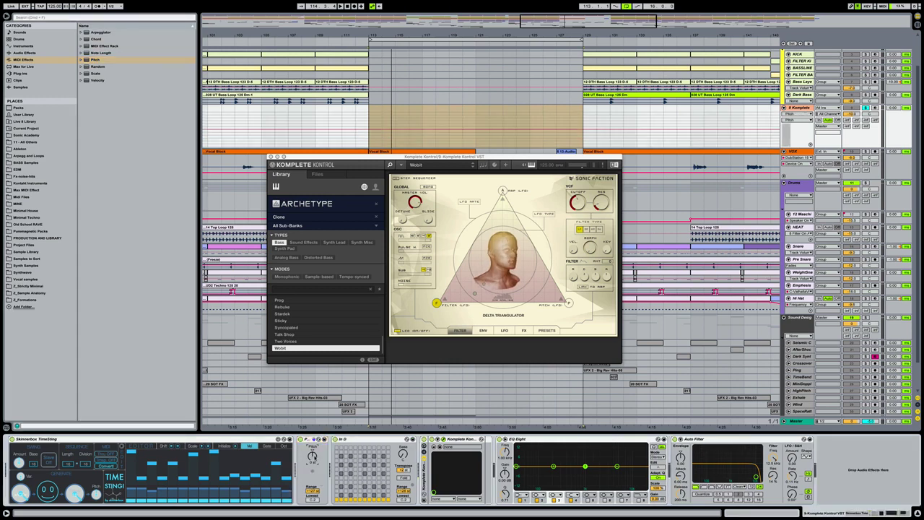
Step: Play the looped break and generate another TimeSting sequence
{"action": "key", "text": "space"}
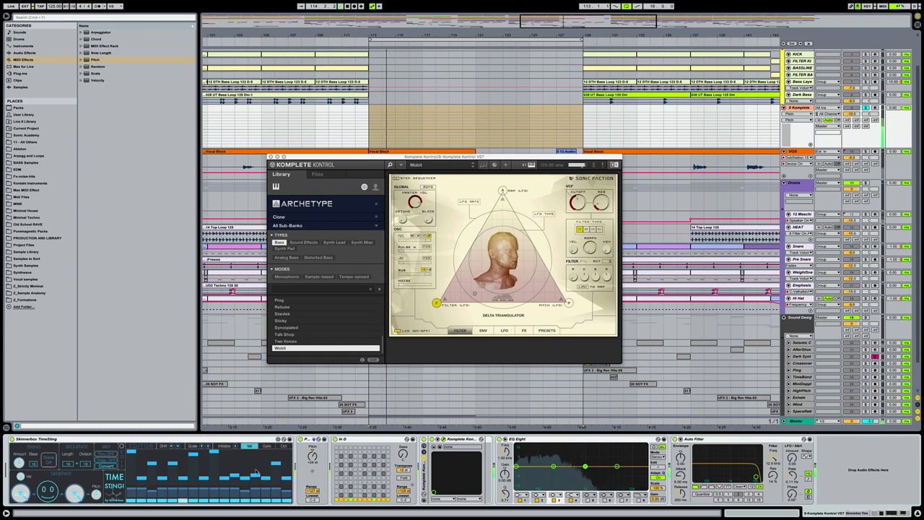
{"action": "left_click", "coordinate": [48, 497]}
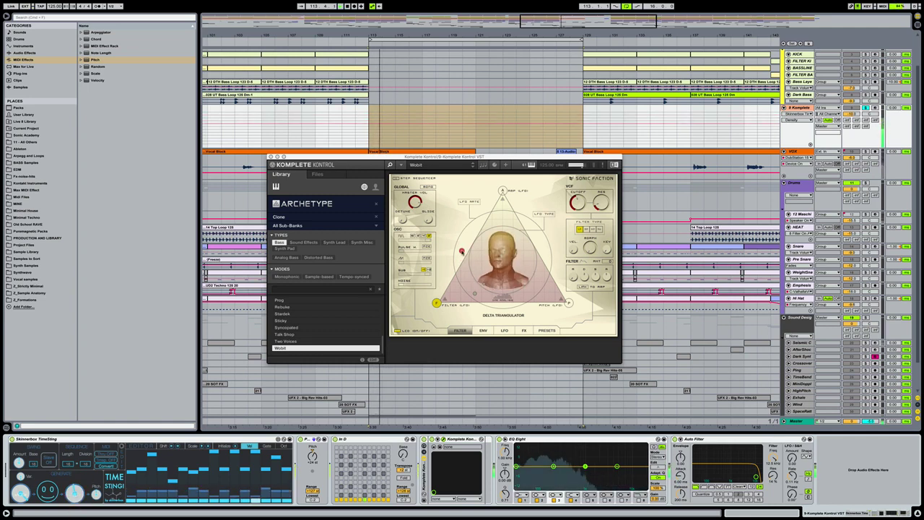
Step: Audition the Clone bass presets backwards from Two Voices through Talk Shop, Syncopated, Sticky and Stardek, ending with Rebuke loaded and playing
{"action": "left_click", "coordinate": [473, 164]}
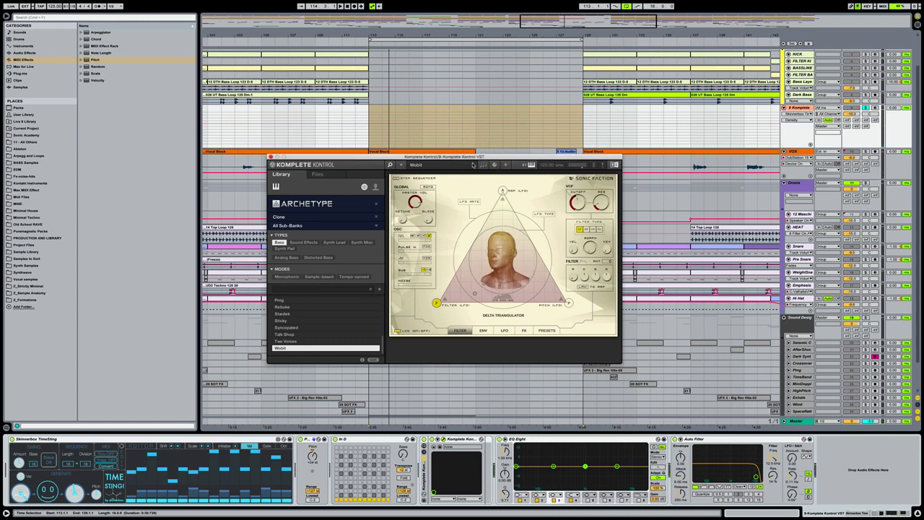
{"action": "key", "text": "Up"}
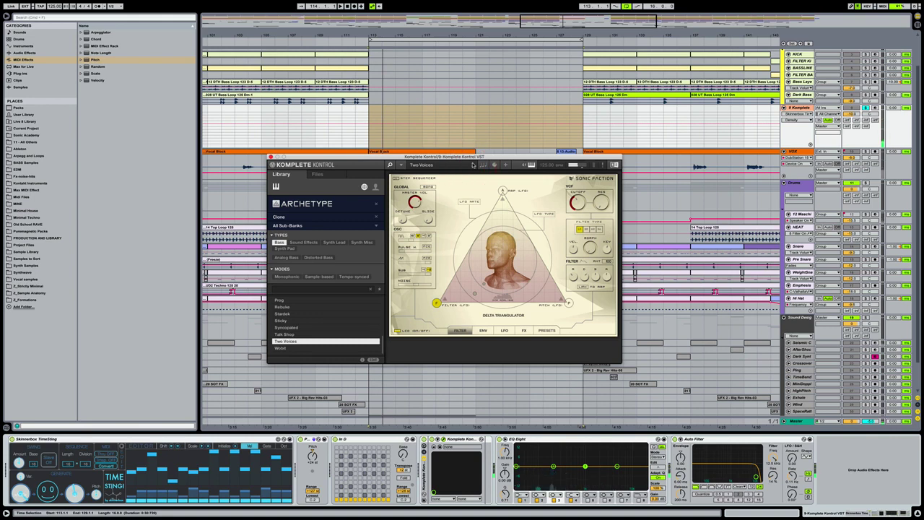
{"action": "key", "text": "Up"}
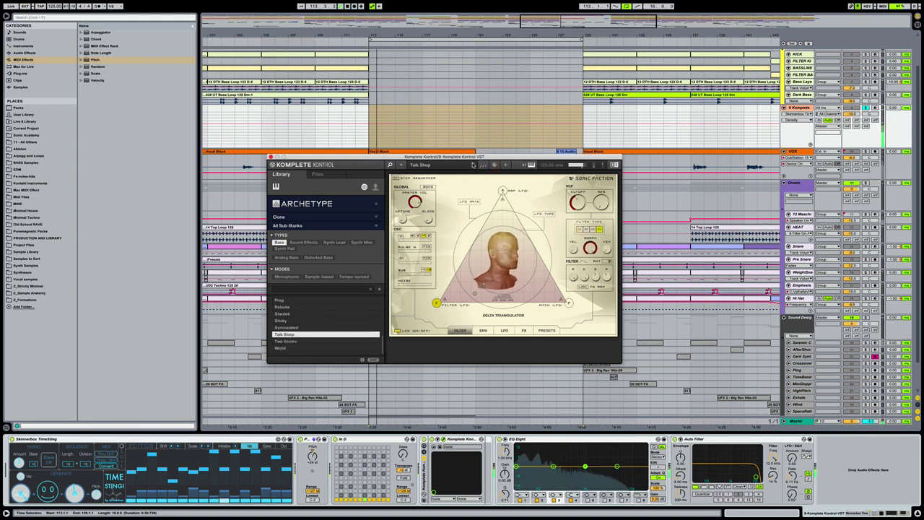
{"action": "left_click", "coordinate": [473, 164]}
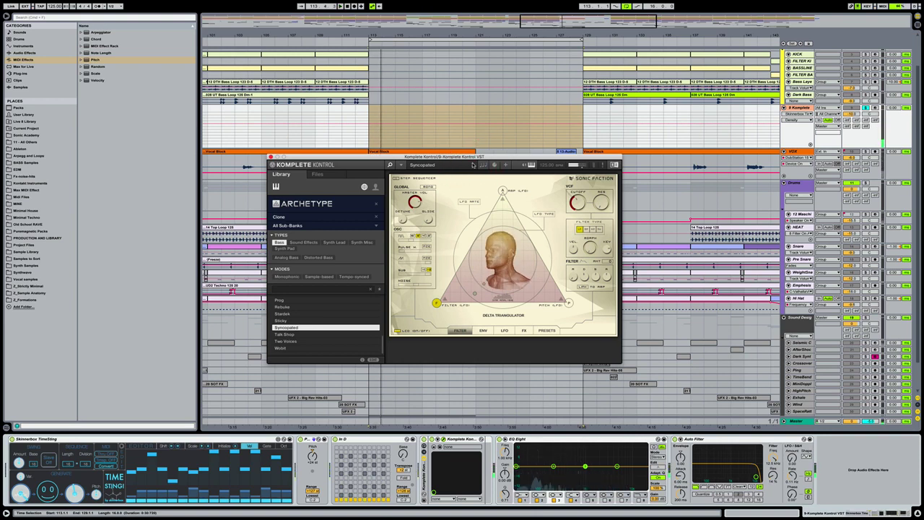
{"action": "left_click", "coordinate": [473, 165]}
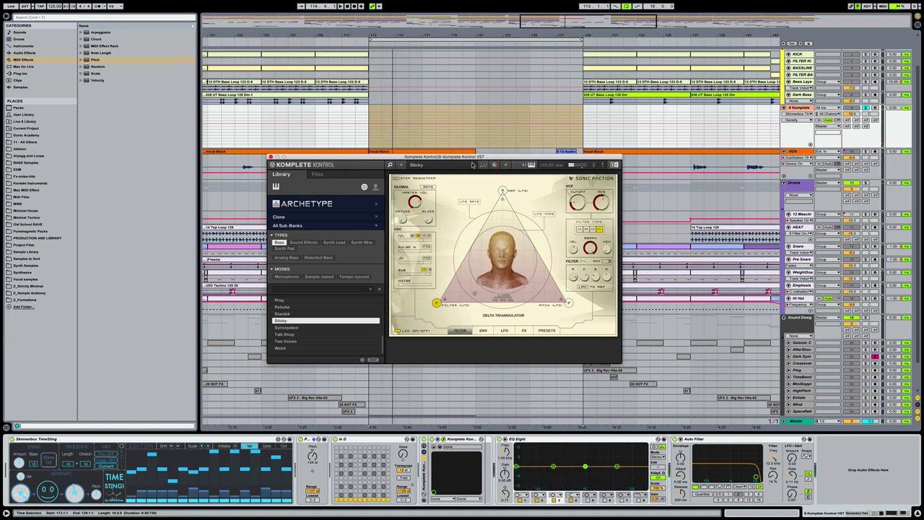
{"action": "left_click", "coordinate": [473, 164]}
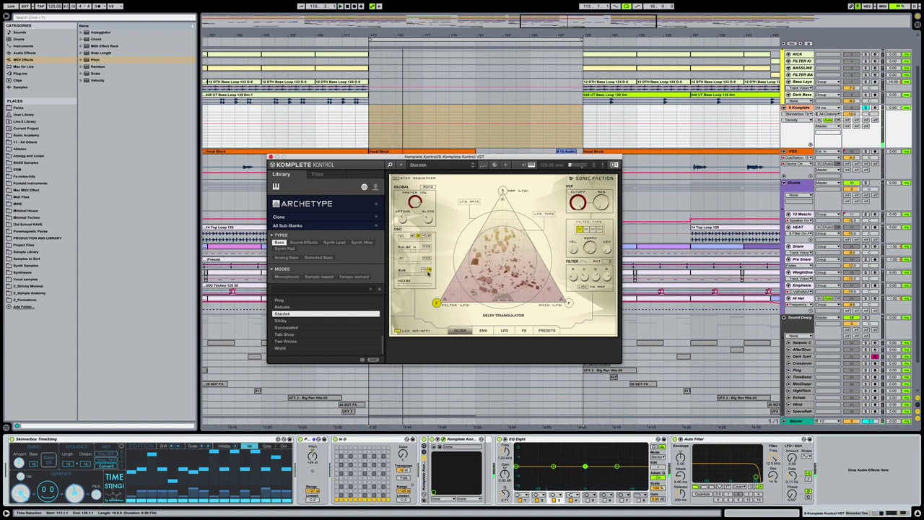
{"action": "scroll", "coordinate": [326, 314], "scroll_direction": "up", "scroll_amount": 1}
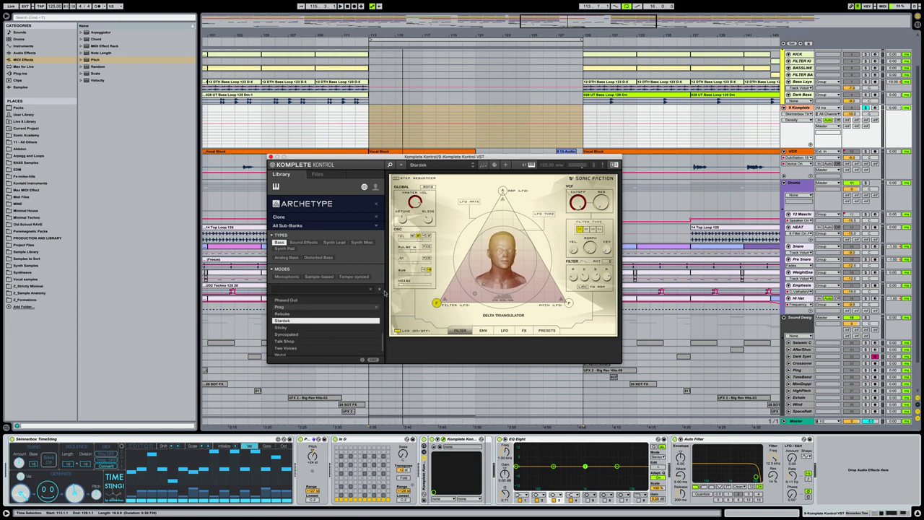
{"action": "left_click", "coordinate": [474, 164]}
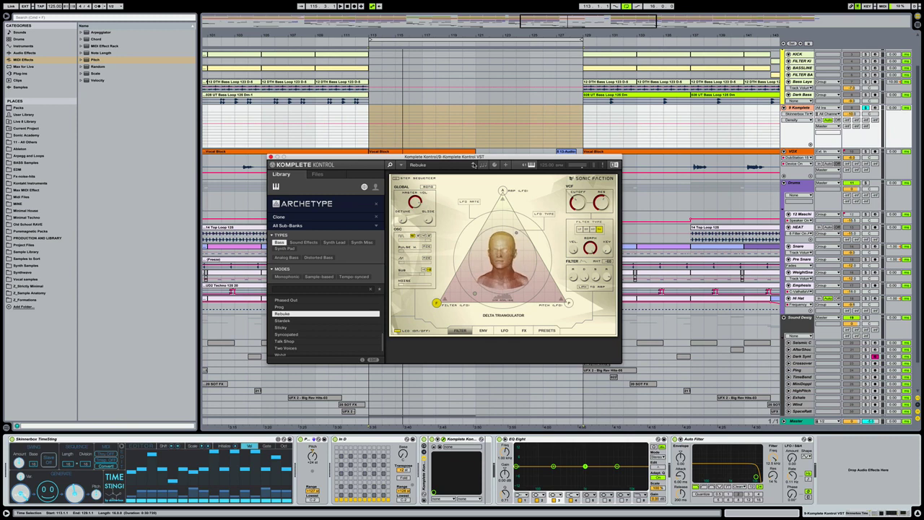
{"action": "key", "text": "space"}
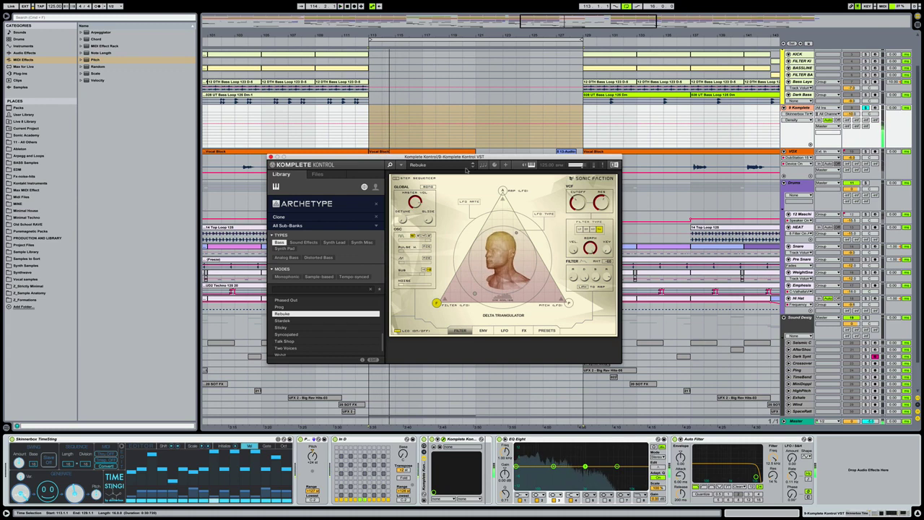
Step: Try the Perculate preset, then clear the Bass type filter, load Picador and play the loop
{"action": "left_click_drag", "start_coordinate": [381, 344], "coordinate": [381, 336]}
{"action": "left_click", "coordinate": [285, 314]}
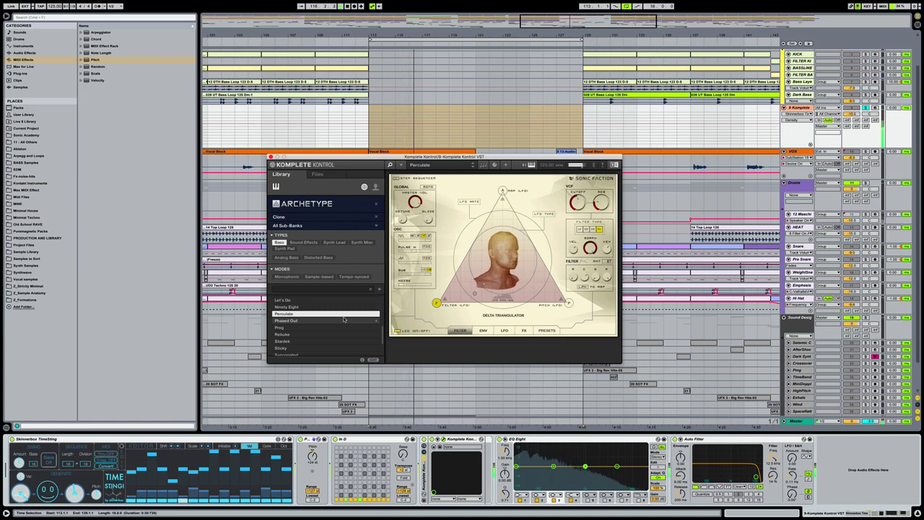
{"action": "left_click_drag", "start_coordinate": [383, 333], "coordinate": [383, 315]}
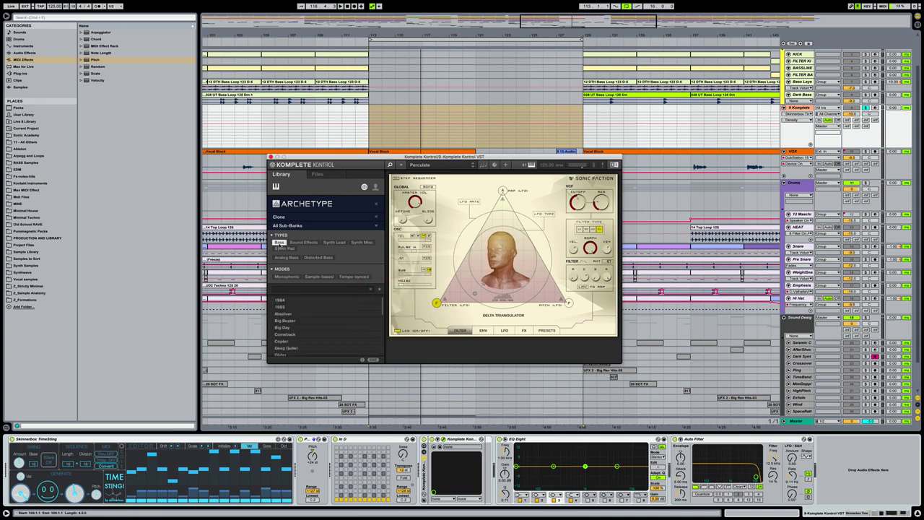
{"action": "left_click", "coordinate": [279, 243]}
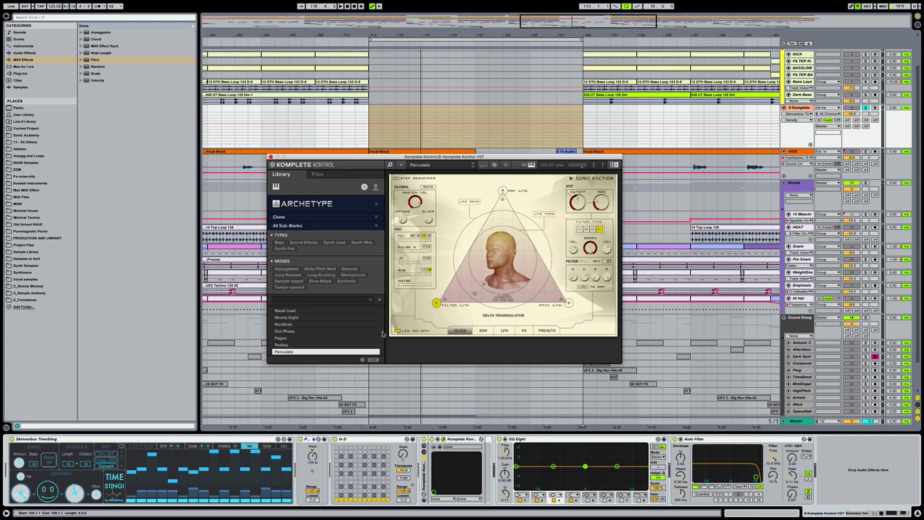
{"action": "scroll", "coordinate": [384, 333], "scroll_direction": "down", "scroll_amount": 3}
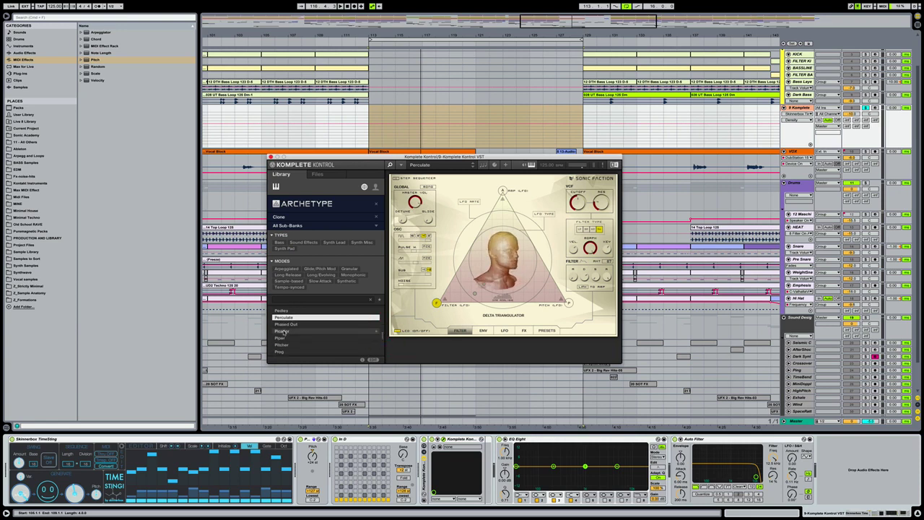
{"action": "left_click", "coordinate": [282, 331]}
{"action": "key", "text": "space"}
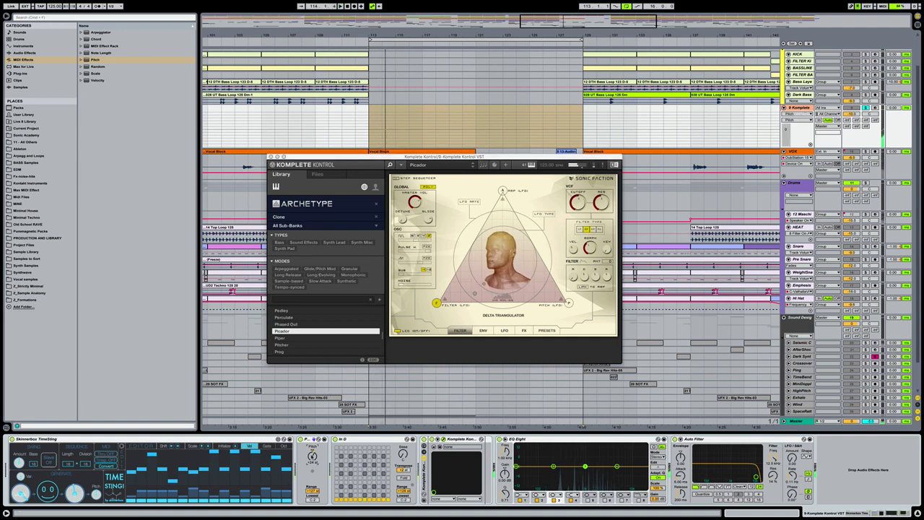
Step: Adjust the Pitch MIDI effect while the loop plays and bypass it
{"action": "left_click", "coordinate": [310, 494]}
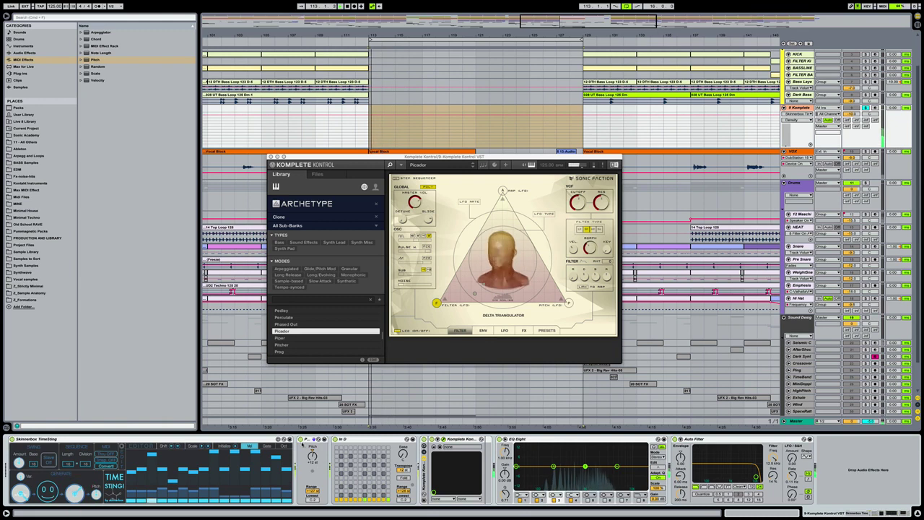
{"action": "left_click", "coordinate": [302, 439]}
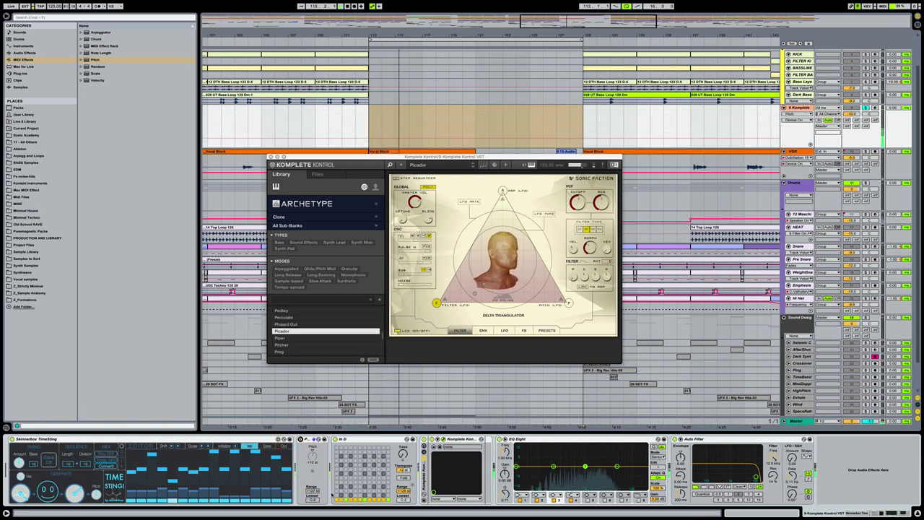
{"action": "left_click", "coordinate": [372, 495]}
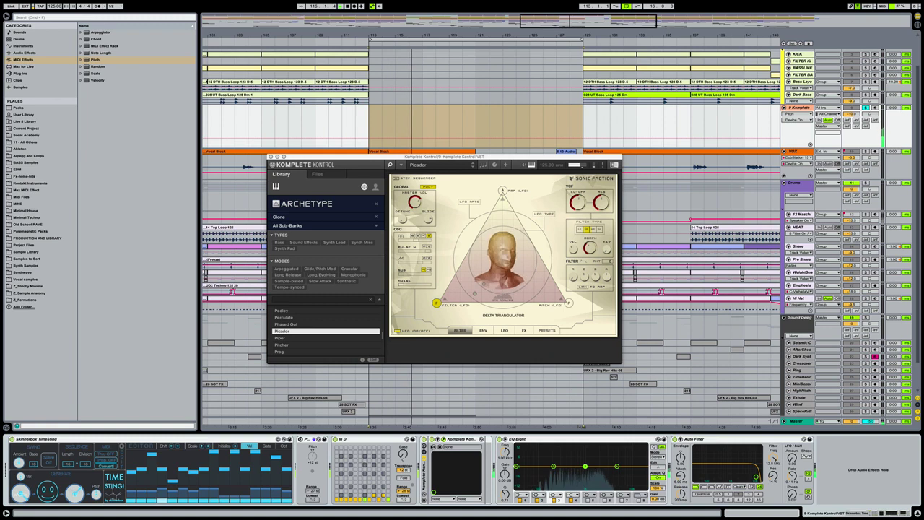
Step: Adjust the Picador preset's reverb amount and granulizer/distortion setting on the synth's FX page
{"action": "left_click", "coordinate": [525, 331]}
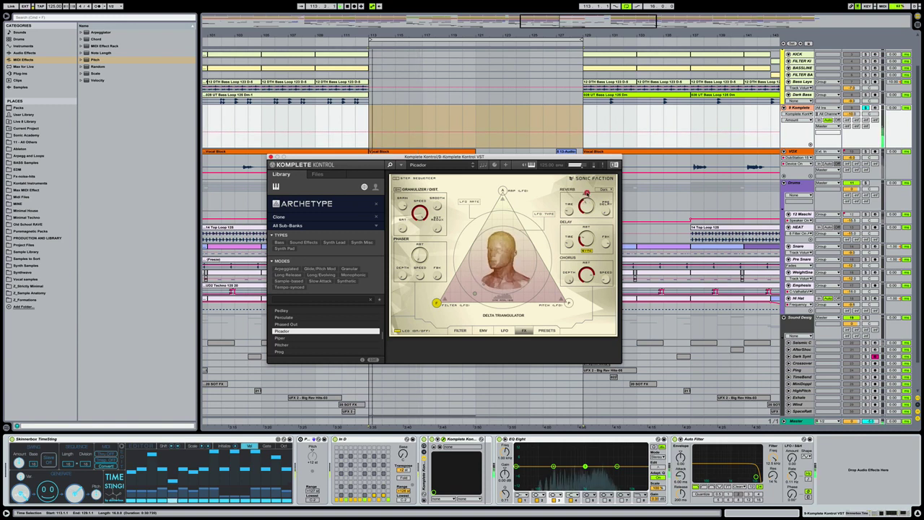
{"action": "left_click", "coordinate": [586, 194]}
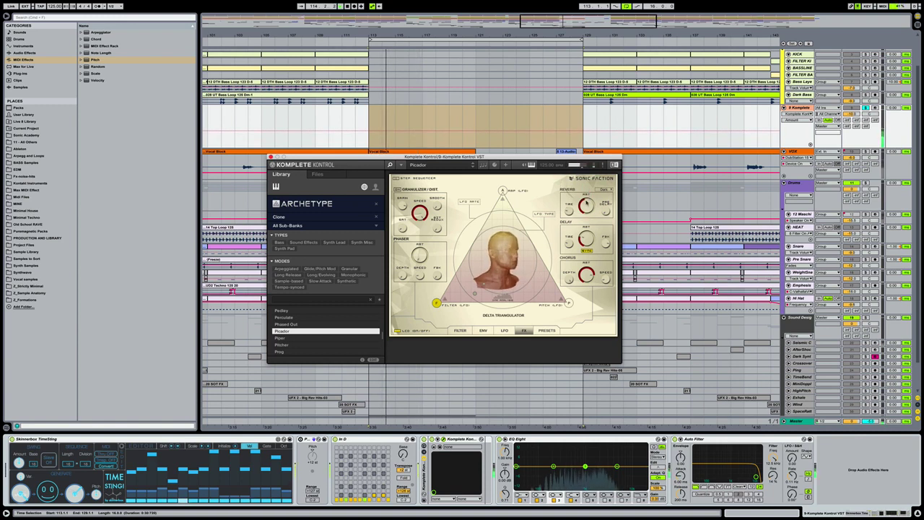
{"action": "left_click", "coordinate": [586, 203]}
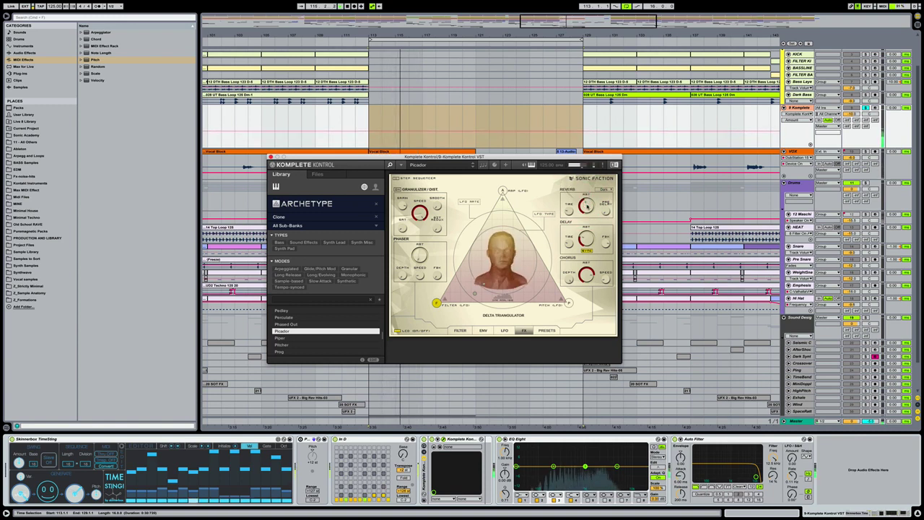
{"action": "mouse_move", "coordinate": [403, 229]}
{"action": "left_mouse_down"}
{"action": "mouse_move", "coordinate": [404, 217]}
{"action": "mouse_move", "coordinate": [403, 225]}
{"action": "left_mouse_up"}
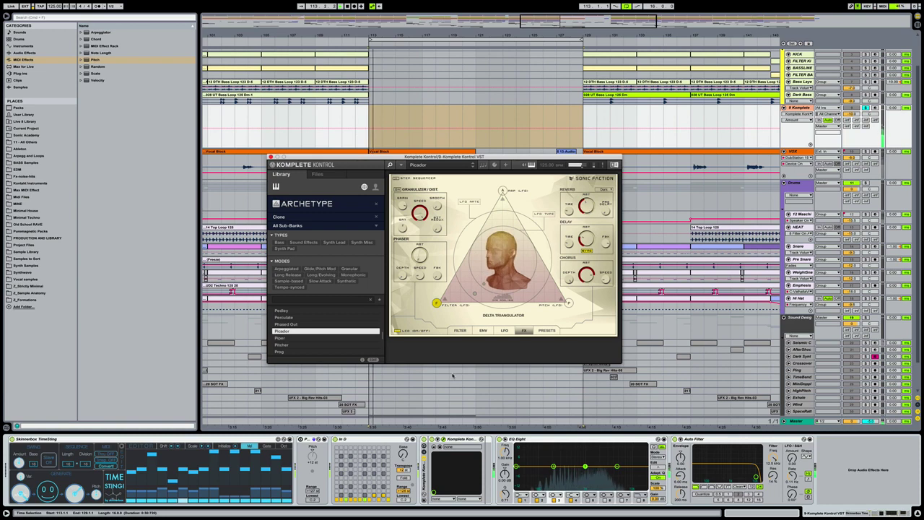
Step: Re-enable the Pitch MIDI effect to compare the transposed sequence, and bypass it again
{"action": "left_click", "coordinate": [312, 449]}
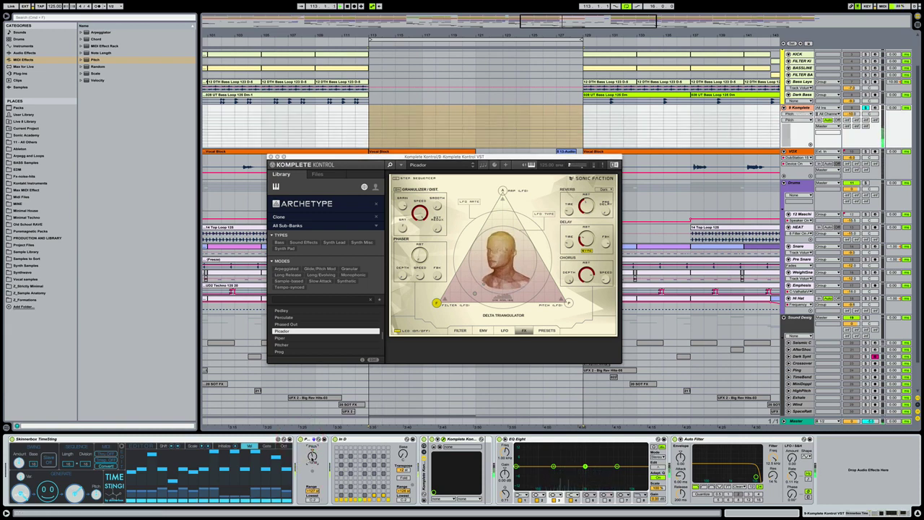
{"action": "left_click", "coordinate": [302, 438]}
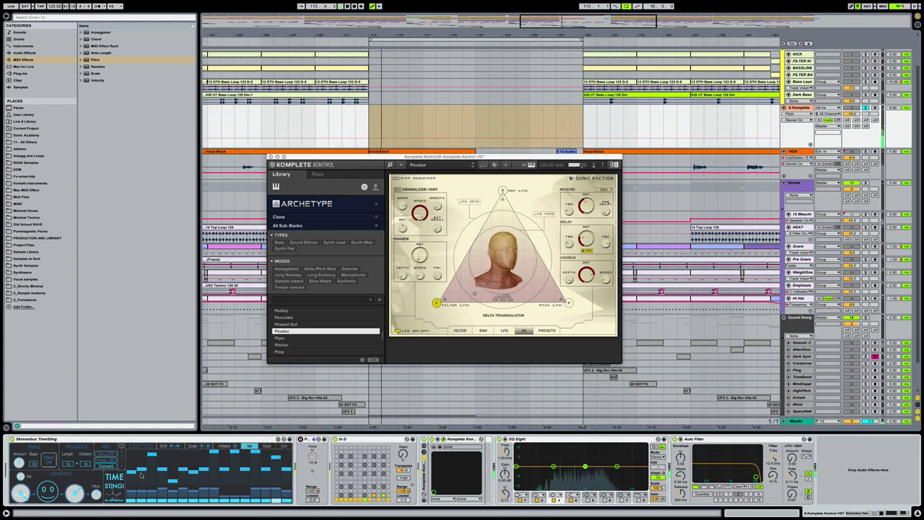
Step: Turn the synth filter's morph and cutoff fully down while the loop plays
{"action": "left_click", "coordinate": [460, 330]}
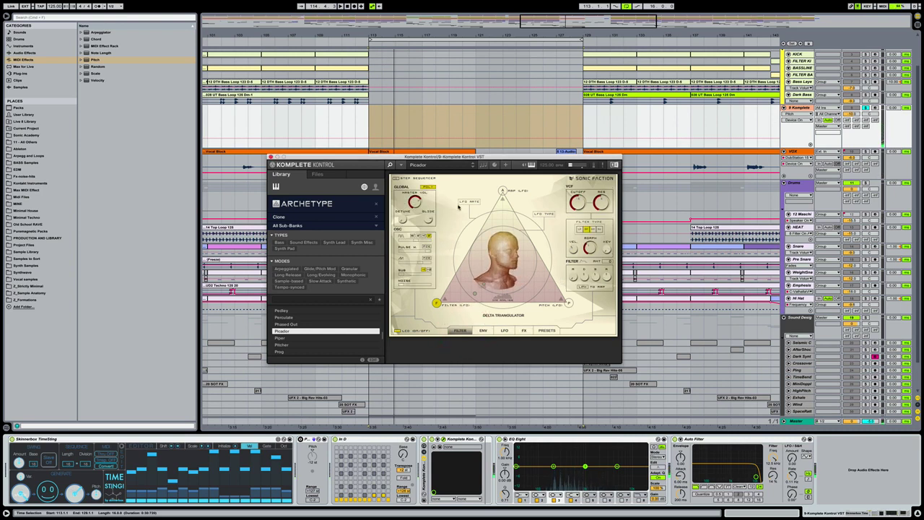
{"action": "left_click_drag", "start_coordinate": [589, 247], "coordinate": [601, 322]}
{"action": "key", "text": "space"}
{"action": "left_click_drag", "start_coordinate": [578, 201], "coordinate": [581, 225]}
{"action": "left_click", "coordinate": [577, 204]}
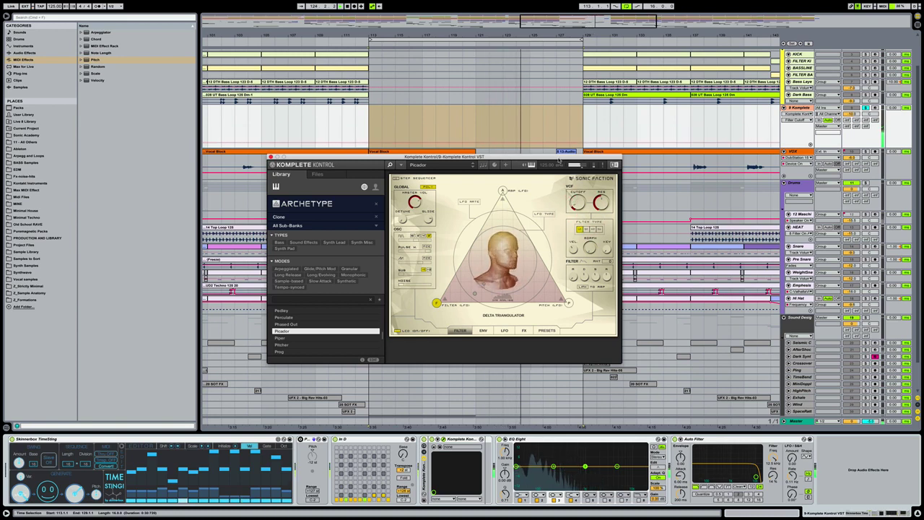
Step: Shape EQ Eight's first band as a low cut at about 108 Hz and switch off Auto Filter
{"action": "left_click_drag", "start_coordinate": [557, 159], "coordinate": [578, 197]}
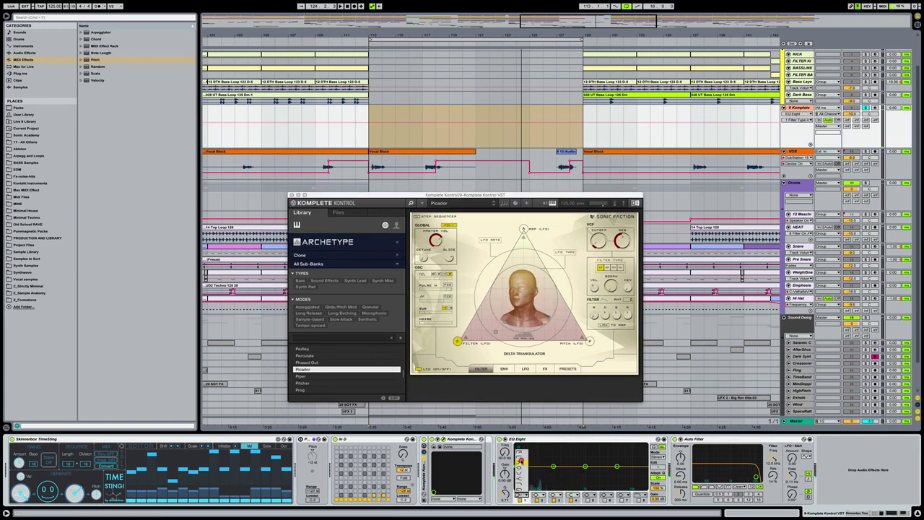
{"action": "left_click_drag", "start_coordinate": [517, 466], "coordinate": [553, 468]}
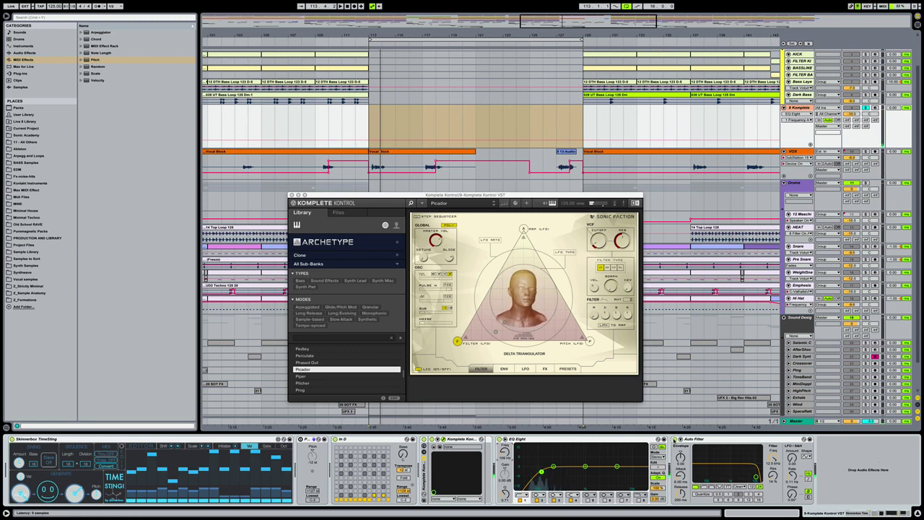
{"action": "left_click", "coordinate": [675, 439]}
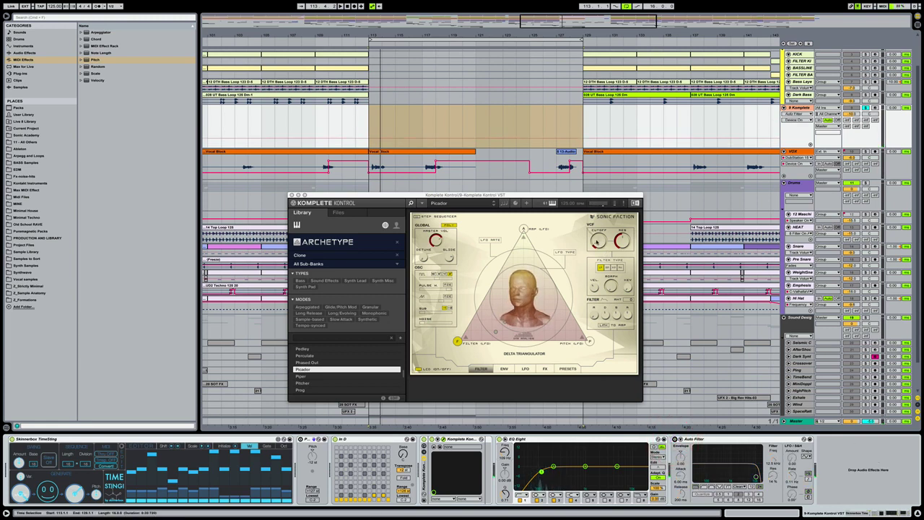
{"action": "left_click", "coordinate": [598, 241]}
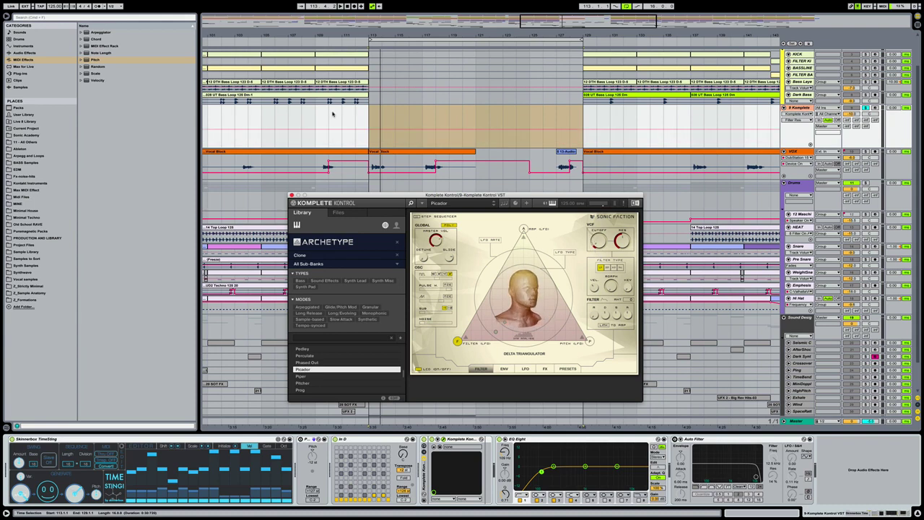
Step: Extend the arrangement loop to 24 bars starting at bar 109 and move the synth window clear of the tracks
{"action": "left_click_drag", "start_coordinate": [345, 99], "coordinate": [316, 101]}
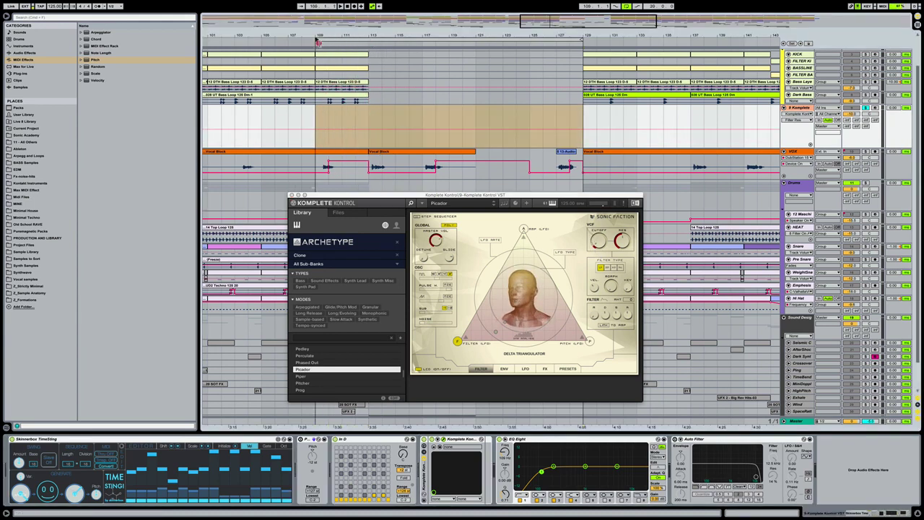
{"action": "left_click", "coordinate": [317, 42]}
{"action": "left_click_drag", "start_coordinate": [582, 37], "coordinate": [636, 38]}
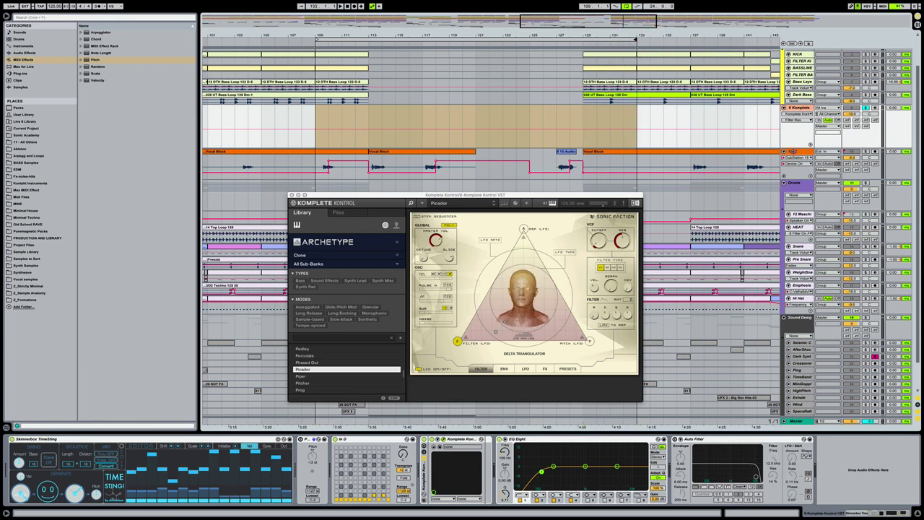
{"action": "left_click", "coordinate": [794, 151]}
{"action": "left_click_drag", "start_coordinate": [637, 195], "coordinate": [468, 189]}
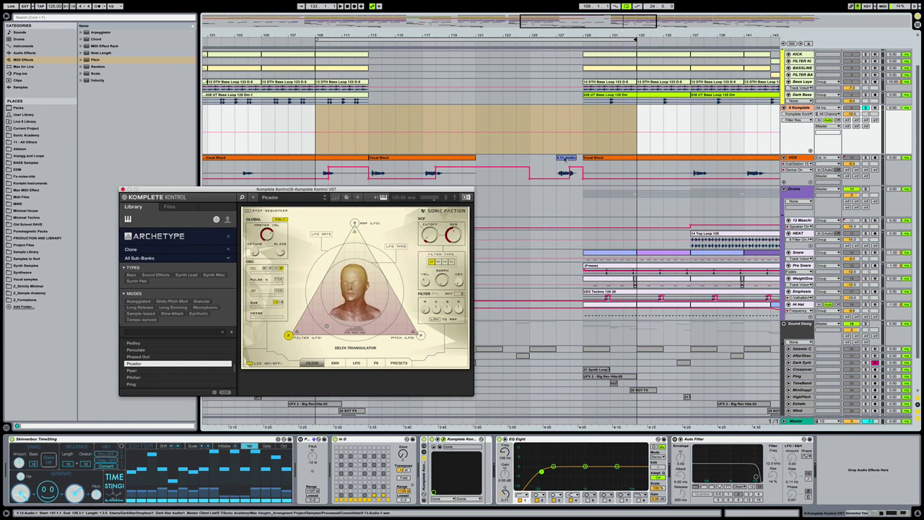
Step: Check the 13-Audio vocal clip's track, take the Komplete track out of solo and start playback at bar 109
{"action": "left_click", "coordinate": [565, 162]}
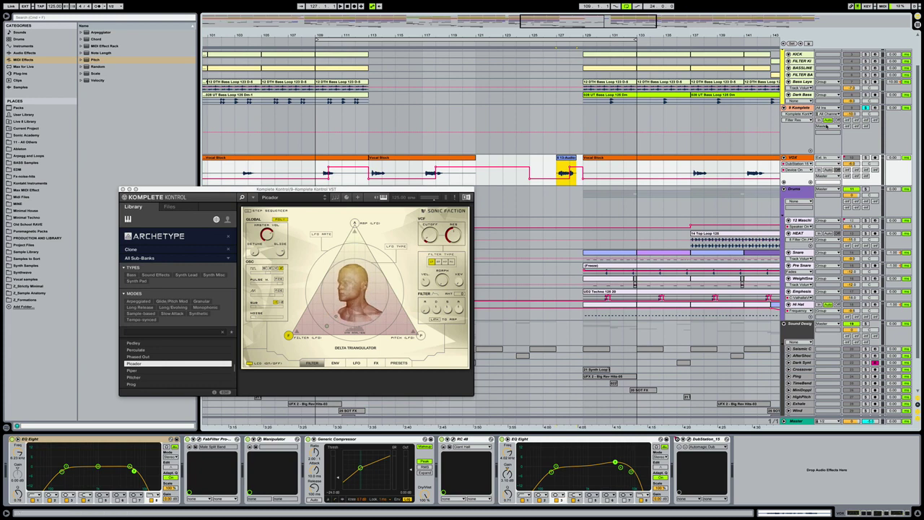
{"action": "left_click", "coordinate": [797, 107]}
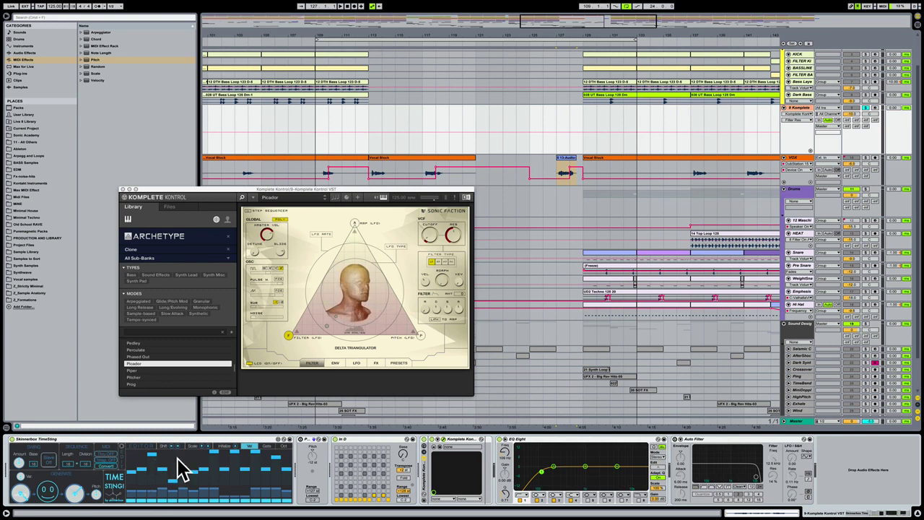
{"action": "left_click", "coordinate": [315, 116]}
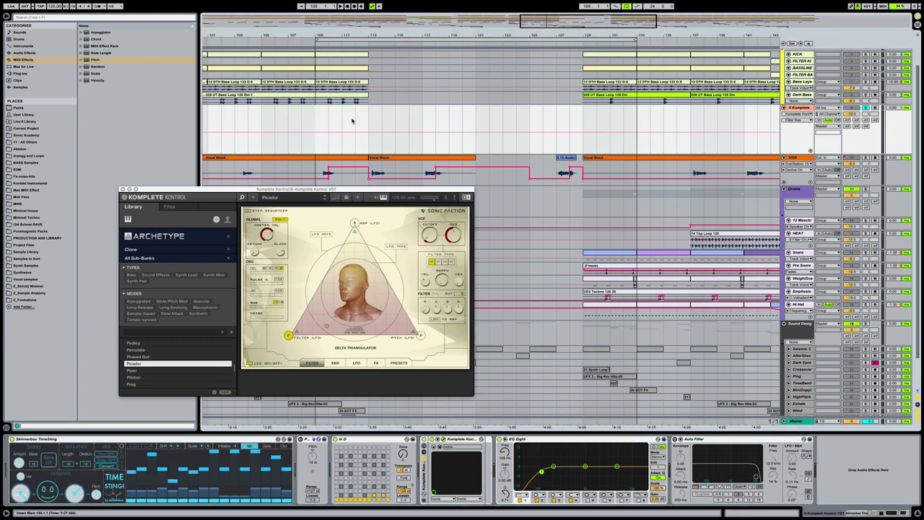
{"action": "key", "text": "space"}
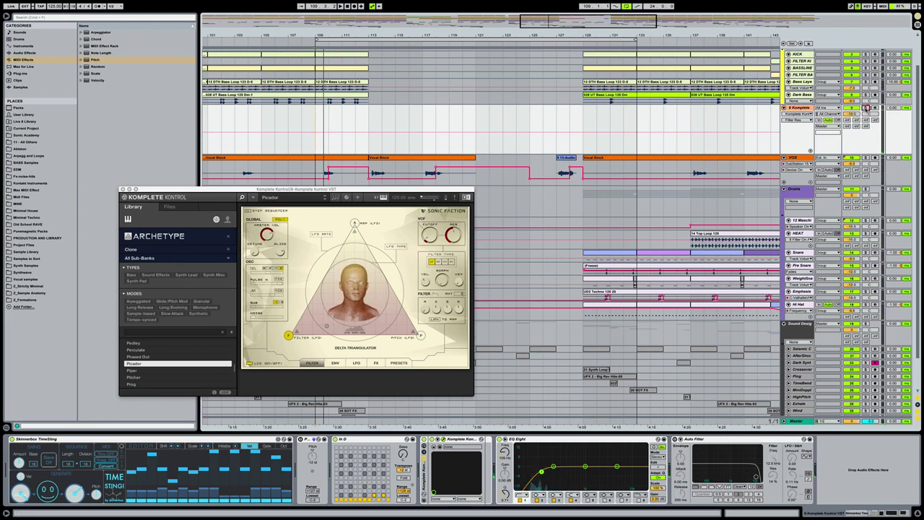
Step: Automate the Komplete track's Speaker On to be active only from bar 113 to 129, and arm it for playback from bar 109
{"action": "left_click", "coordinate": [847, 107]}
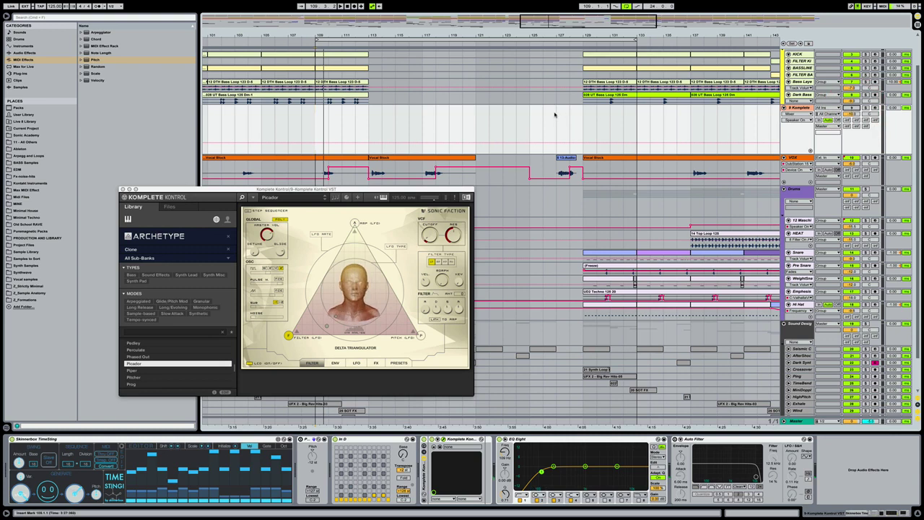
{"action": "mouse_move", "coordinate": [374, 129]}
{"action": "left_mouse_down"}
{"action": "mouse_move", "coordinate": [376, 118]}
{"action": "mouse_move", "coordinate": [582, 114]}
{"action": "left_mouse_up"}
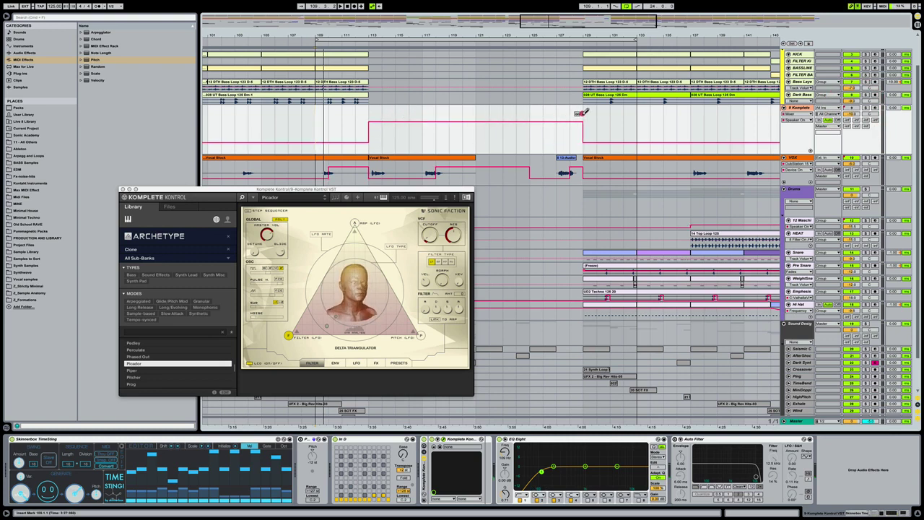
{"action": "left_click", "coordinate": [580, 113]}
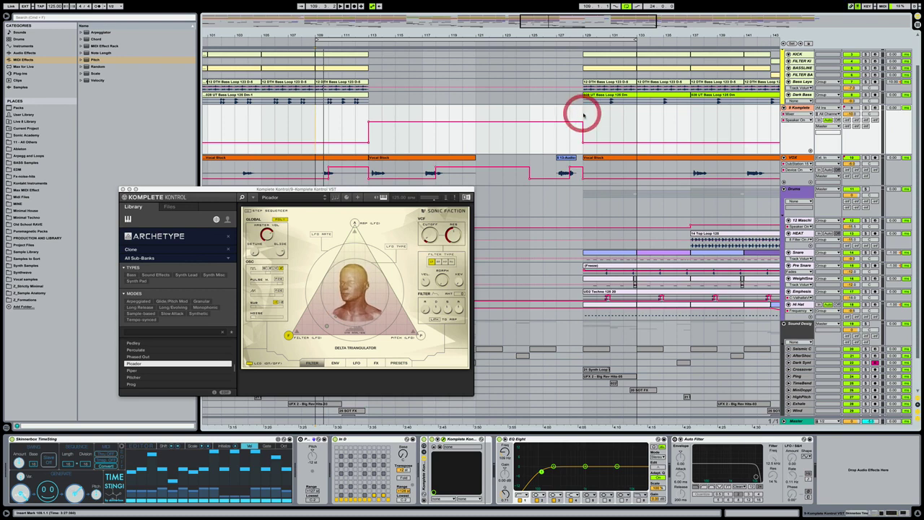
{"action": "left_click", "coordinate": [874, 108]}
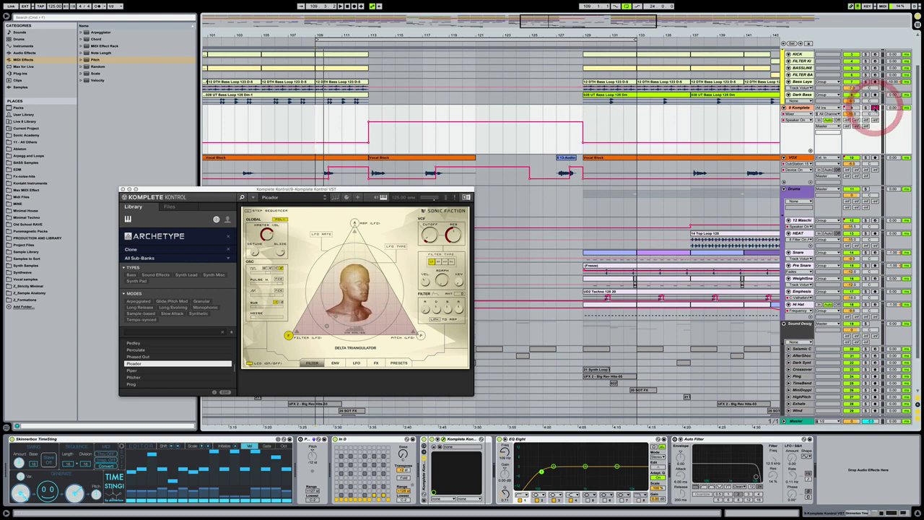
{"action": "left_click", "coordinate": [316, 120]}
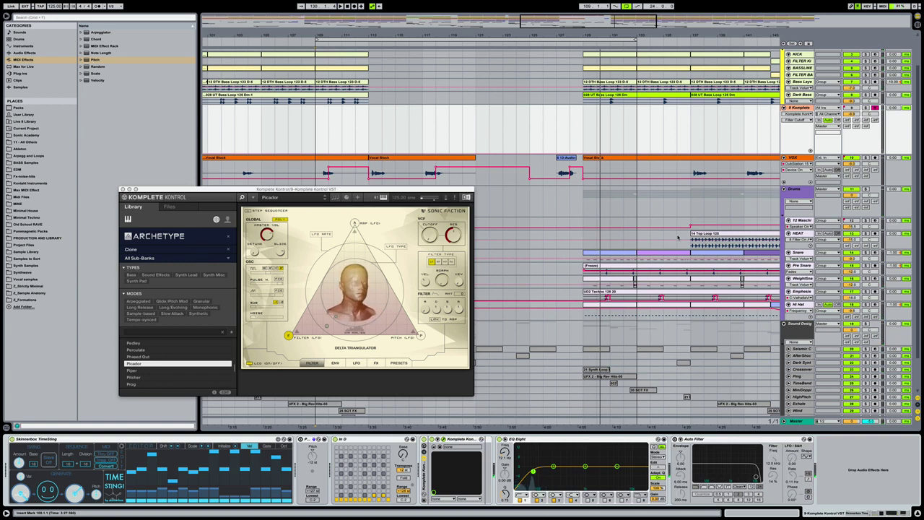
Step: Convert the TimeSting sequence into a MIDI clip and show it in the Session View
{"action": "left_click_drag", "start_coordinate": [445, 194], "coordinate": [440, 163]}
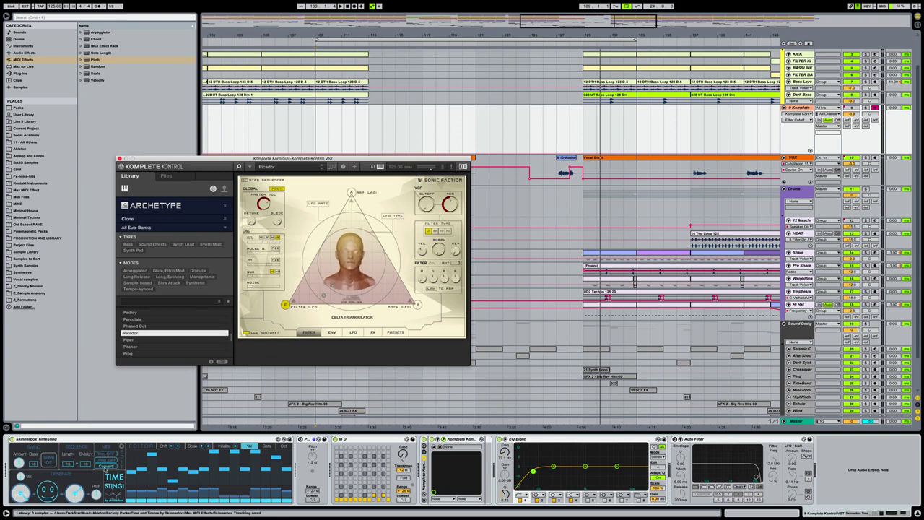
{"action": "left_click", "coordinate": [106, 467]}
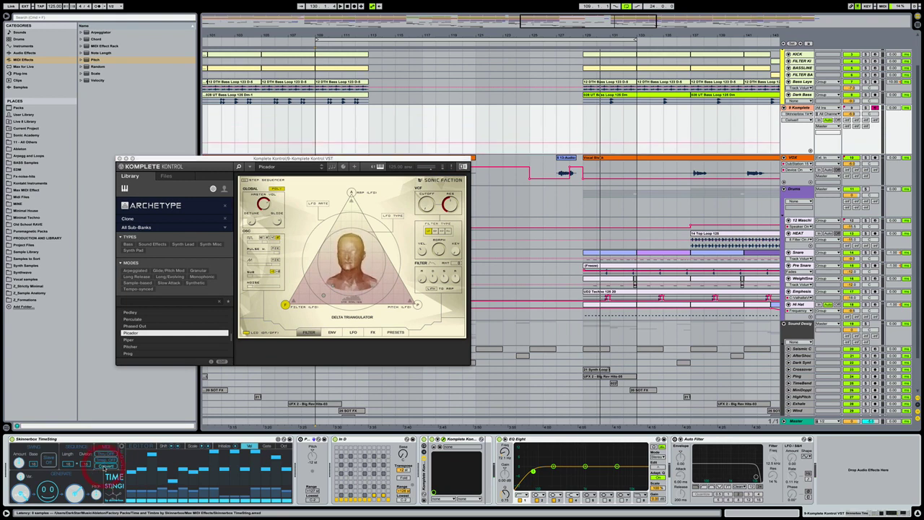
{"action": "key", "text": "Tab"}
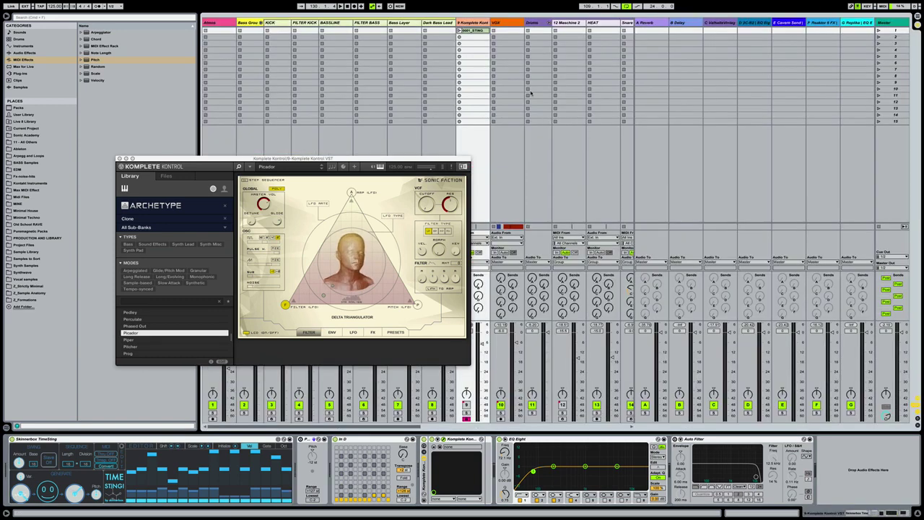
Step: Generate a new TimeSting pattern and audition it from bar 113 with the Komplete track soloed
{"action": "left_click", "coordinate": [476, 31]}
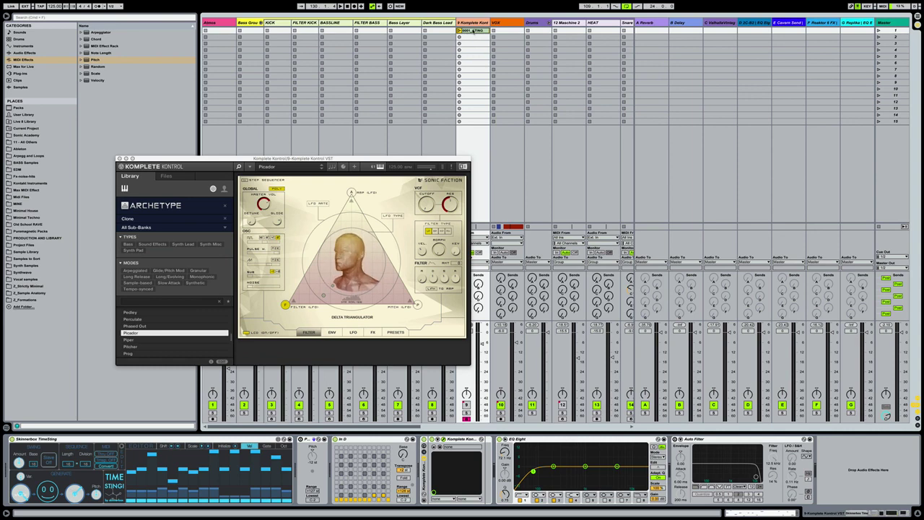
{"action": "key", "text": "Tab"}
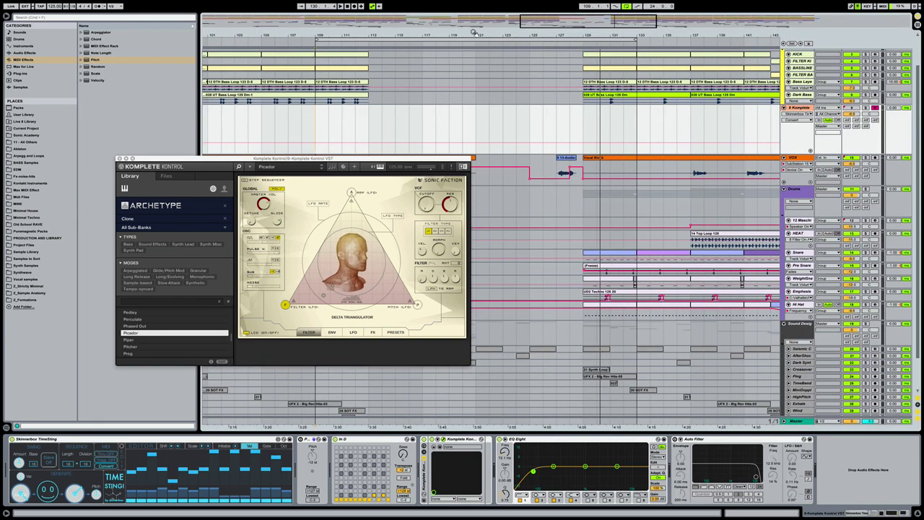
{"action": "left_click", "coordinate": [424, 118]}
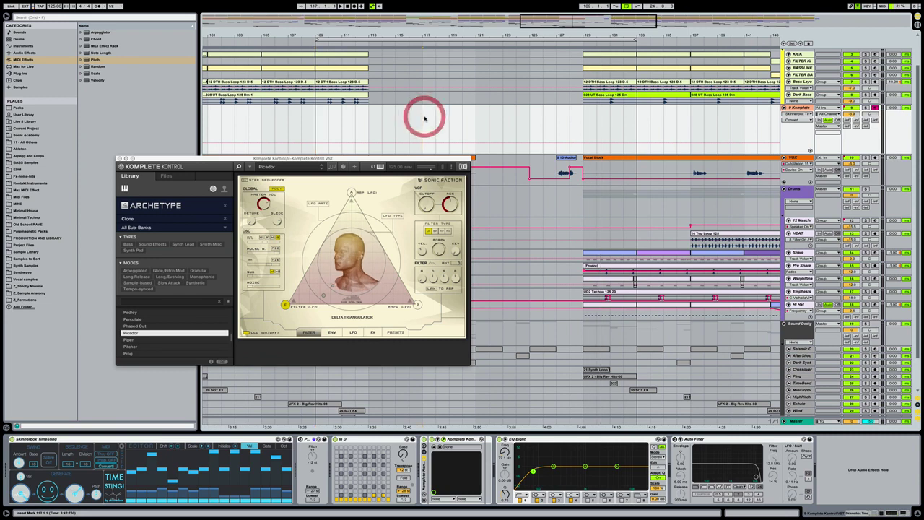
{"action": "left_click", "coordinate": [367, 118]}
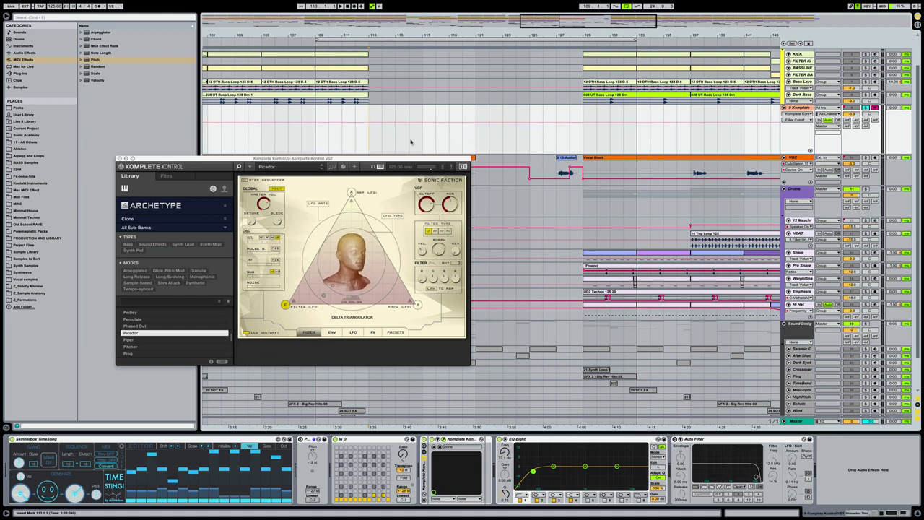
{"action": "key", "text": "space"}
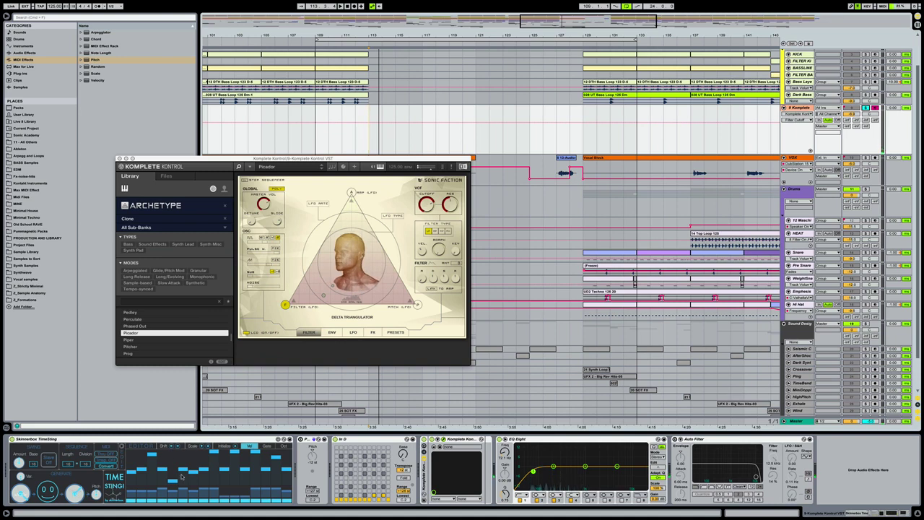
{"action": "left_click_drag", "start_coordinate": [75, 493], "coordinate": [74, 502]}
{"action": "key", "text": "space"}
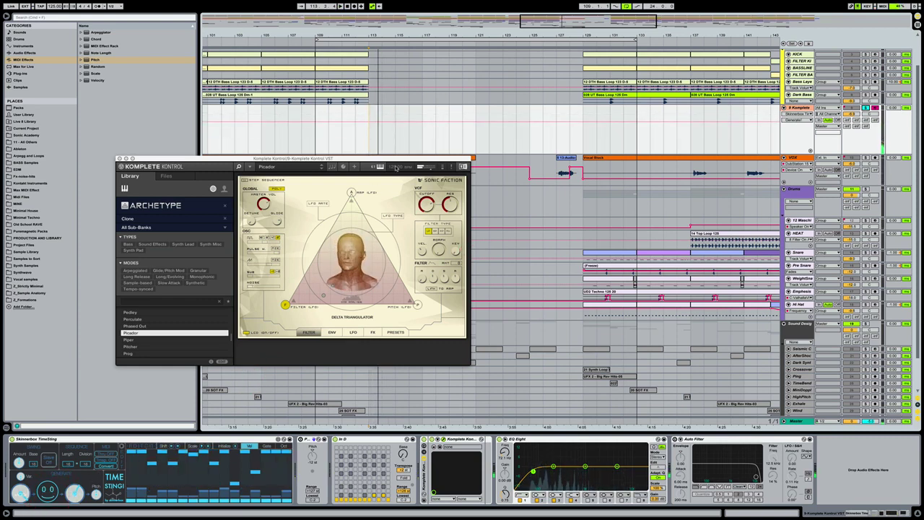
Step: Place the sting clip on the Komplete track in the arrangement from bar 113 to 127 and switch off TimeSting
{"action": "left_click_drag", "start_coordinate": [398, 158], "coordinate": [412, 179]}
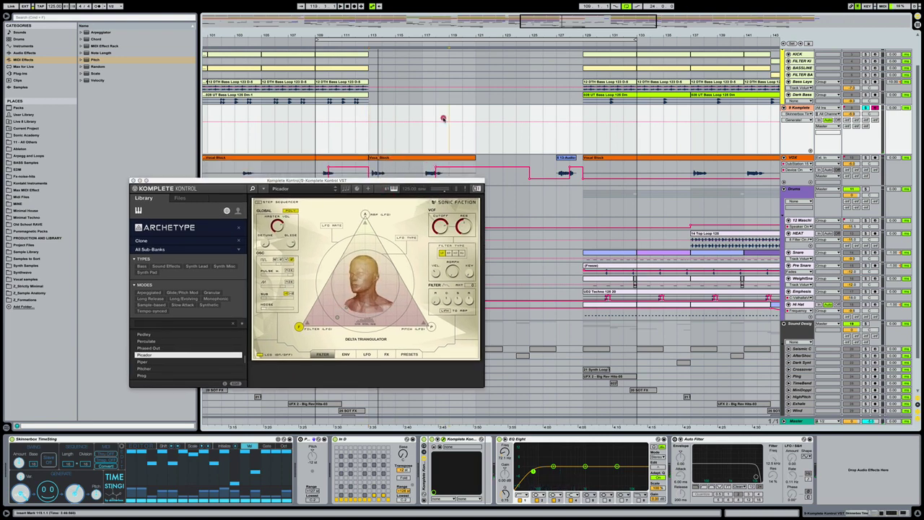
{"action": "key", "text": "Tab"}
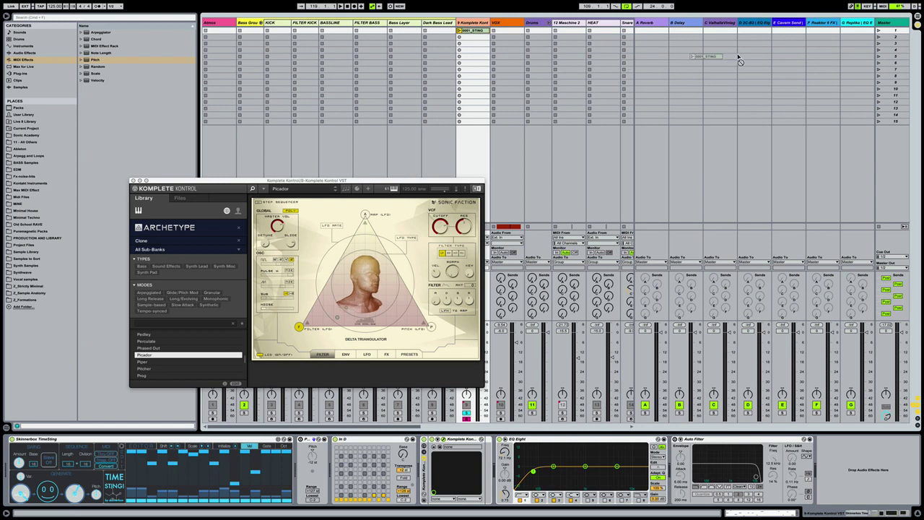
{"action": "left_click", "coordinate": [919, 24]}
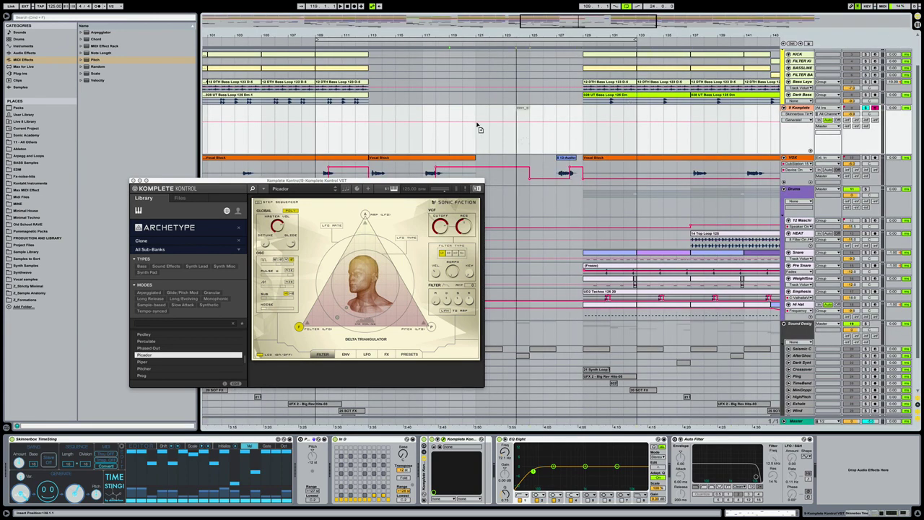
{"action": "left_click", "coordinate": [371, 143]}
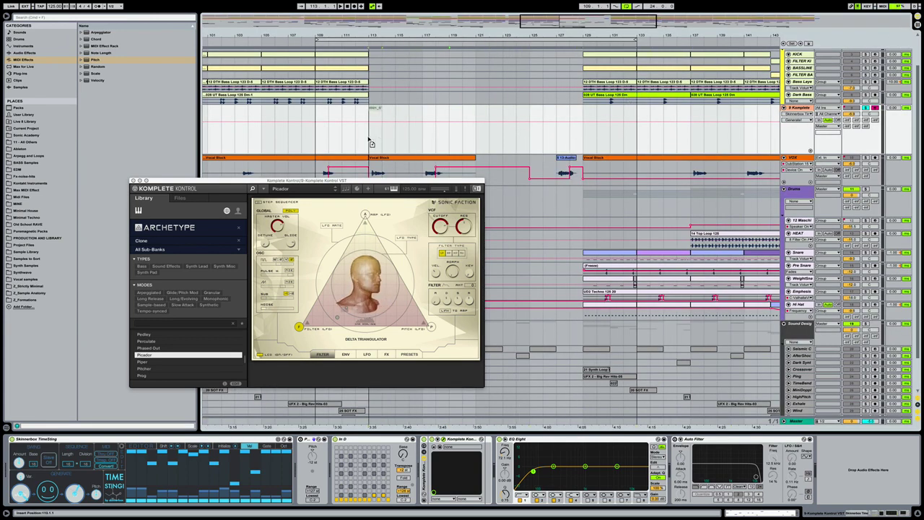
{"action": "left_click_drag", "start_coordinate": [371, 144], "coordinate": [551, 110]}
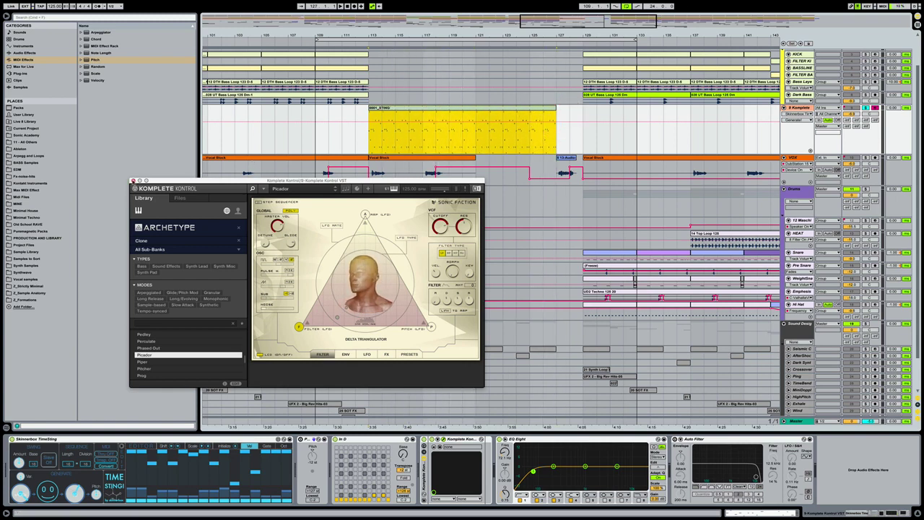
{"action": "left_click", "coordinate": [132, 180]}
{"action": "left_click", "coordinate": [11, 439]}
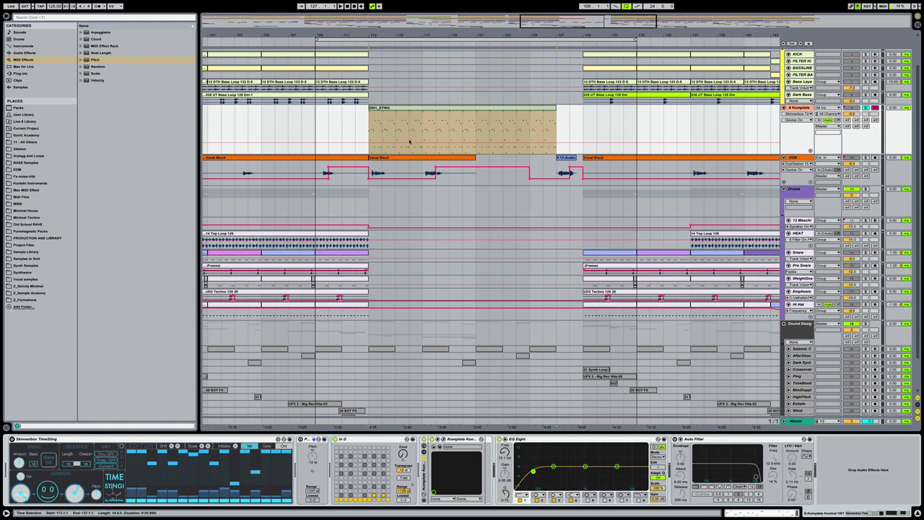
Step: Listen to the sting clip from bars 110 and 121, comparing it in the full mix and in solo
{"action": "left_click", "coordinate": [325, 113]}
{"action": "key", "text": "space"}
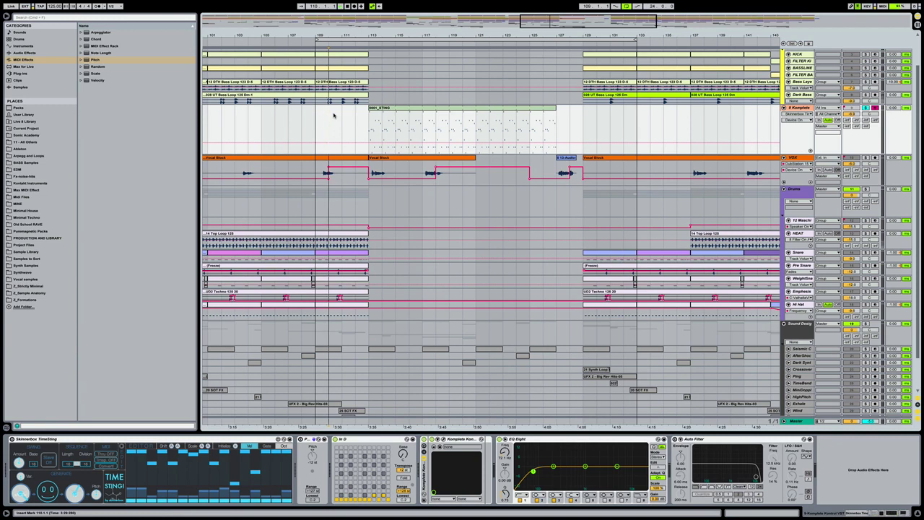
{"action": "left_click", "coordinate": [864, 108]}
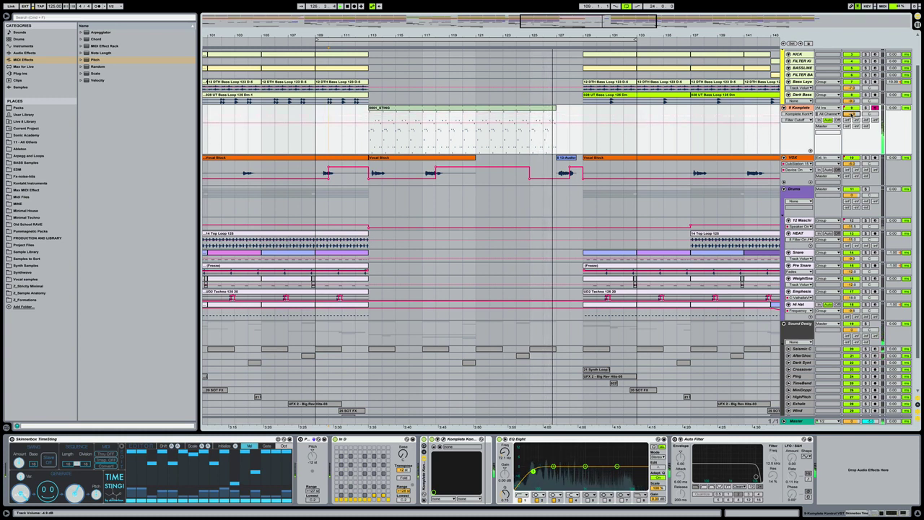
{"action": "left_click", "coordinate": [475, 130]}
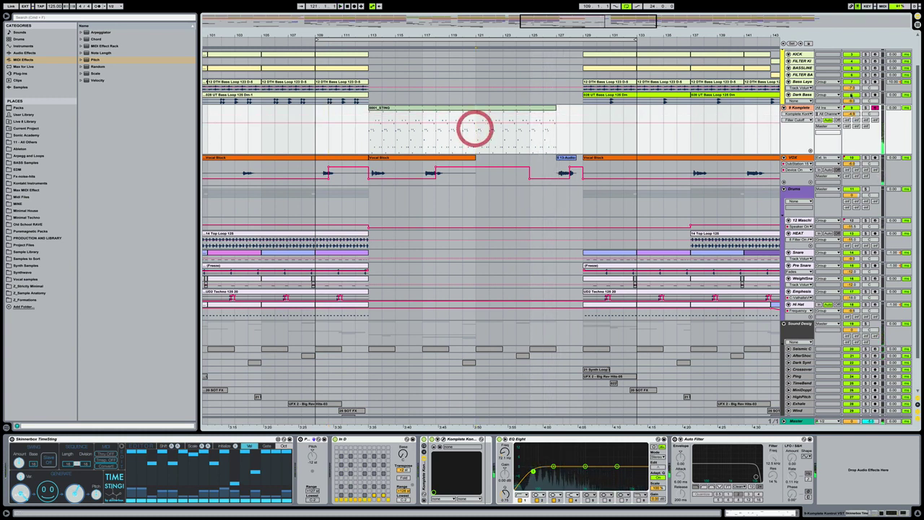
{"action": "left_click", "coordinate": [866, 109]}
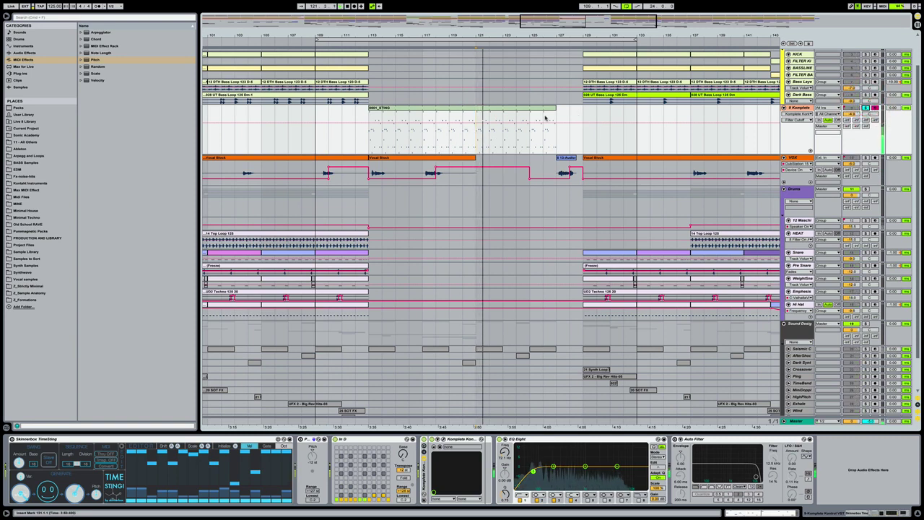
Step: In the sting clip, try muting the F#0 note at 1.4.4 and lengthen the A#1 note at 1.4.3
{"action": "double_click", "coordinate": [474, 106]}
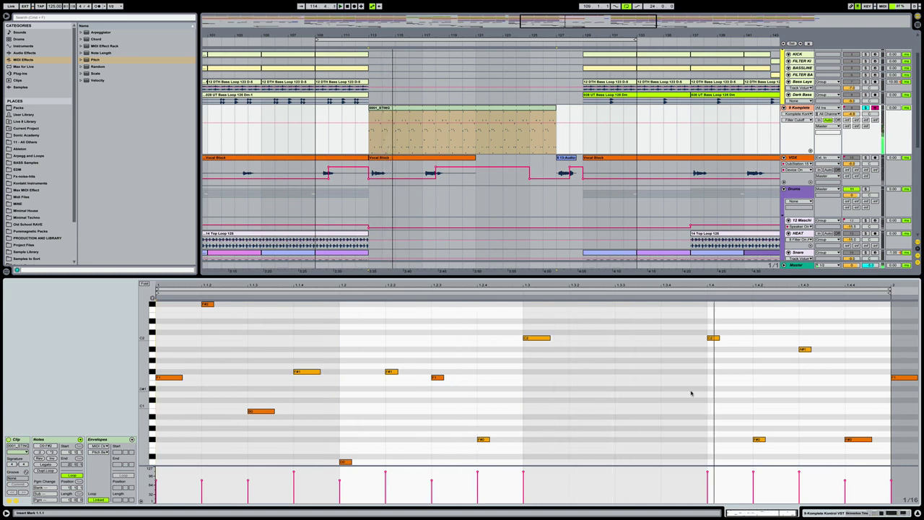
{"action": "left_click_drag", "start_coordinate": [717, 340], "coordinate": [849, 446]}
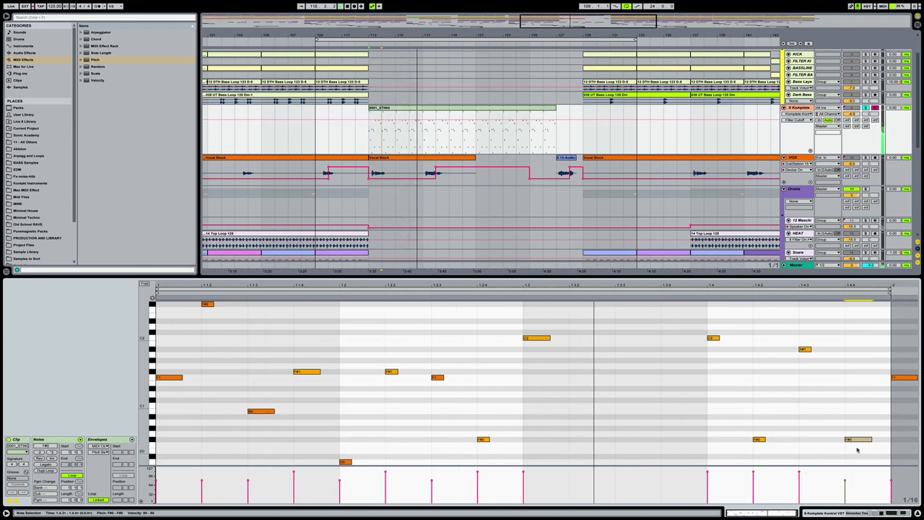
{"action": "left_click", "coordinate": [858, 447]}
{"action": "left_click_drag", "start_coordinate": [809, 351], "coordinate": [832, 354]}
{"action": "left_click", "coordinate": [843, 354]}
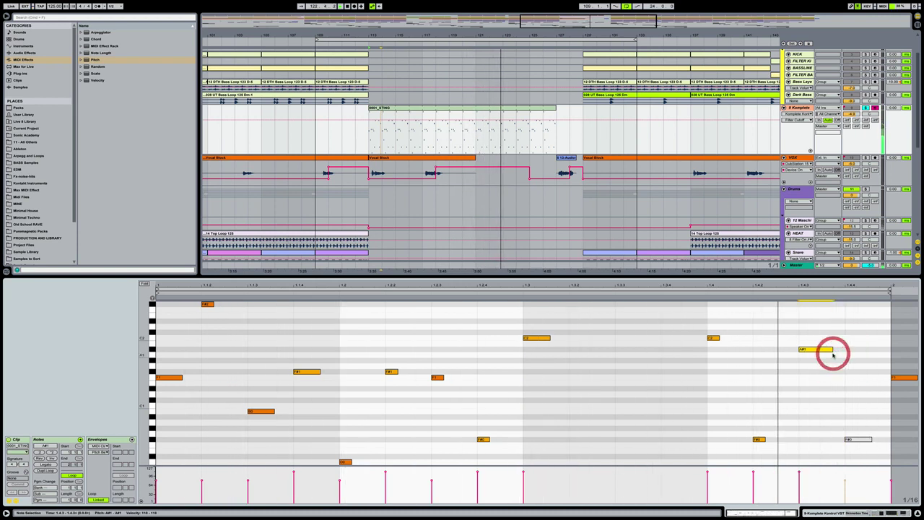
{"action": "left_click", "coordinate": [852, 465]}
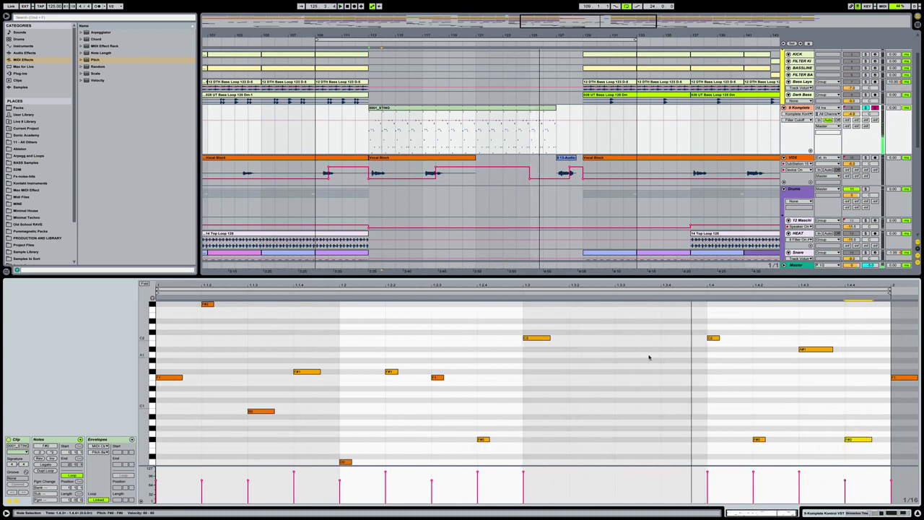
{"action": "key", "text": "ctrl+alt+l"}
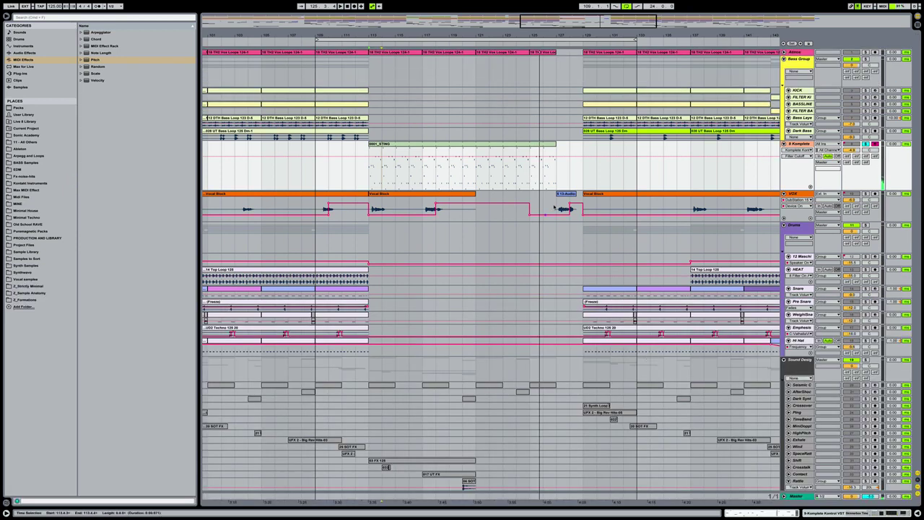
Step: Record a rising Filter Cutoff automation across the sting clip from bar 113 to 127, starting playback at bar 111
{"action": "double_click", "coordinate": [800, 144]}
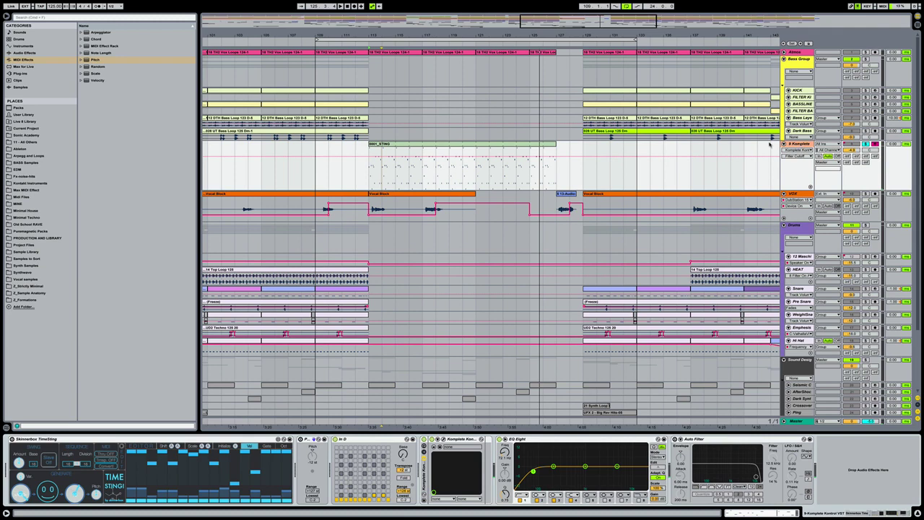
{"action": "left_click", "coordinate": [337, 167]}
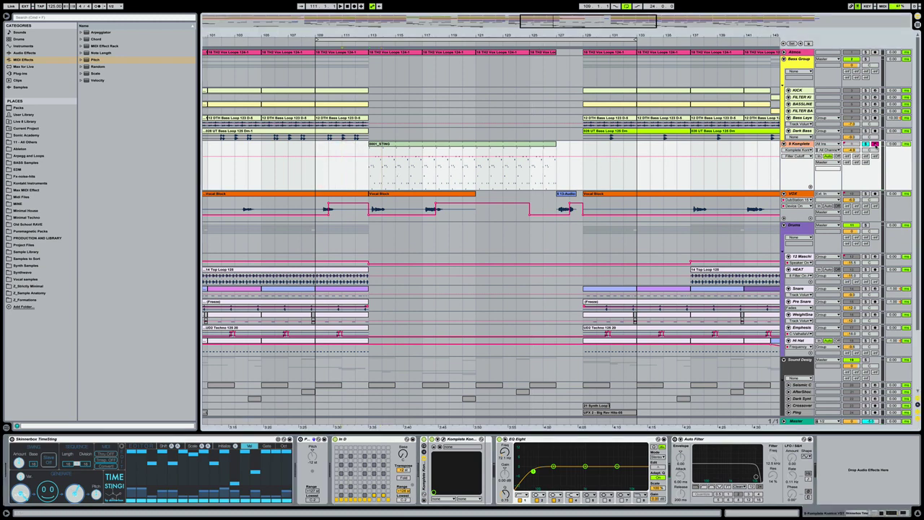
{"action": "key", "text": "space"}
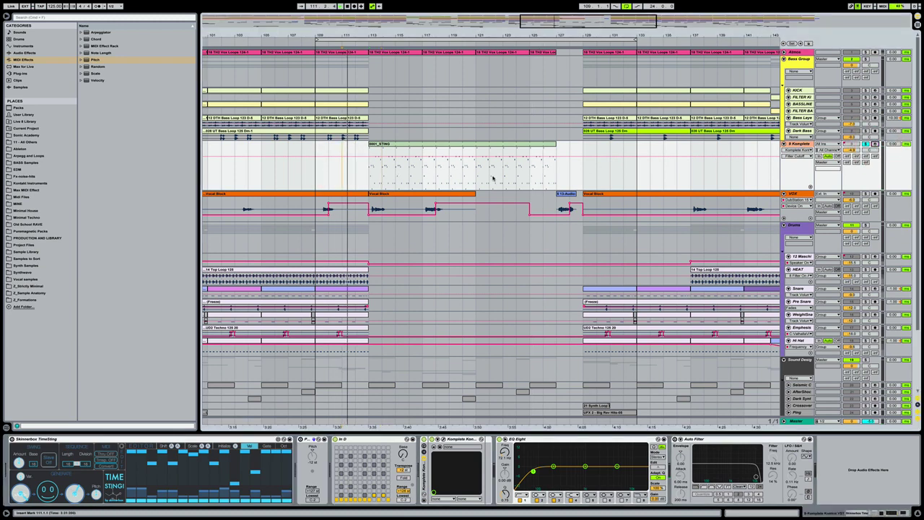
{"action": "left_click", "coordinate": [865, 144]}
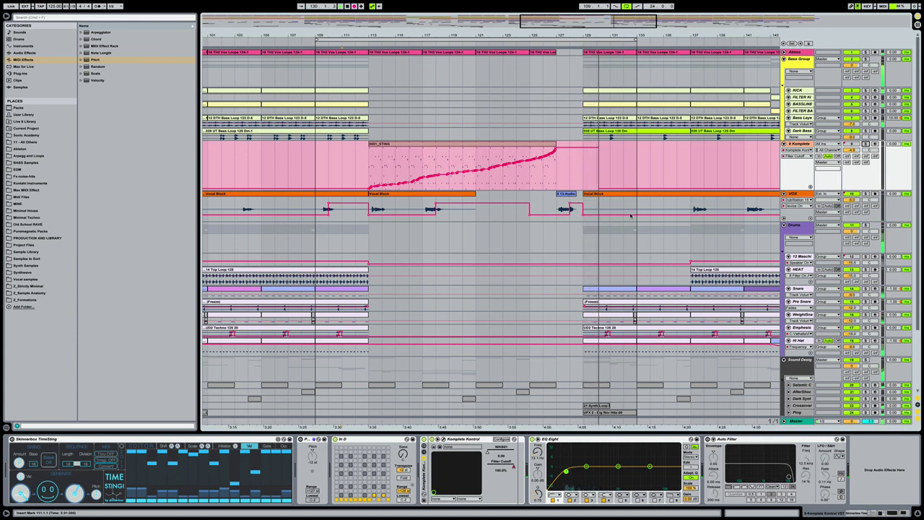
{"action": "key", "text": "space"}
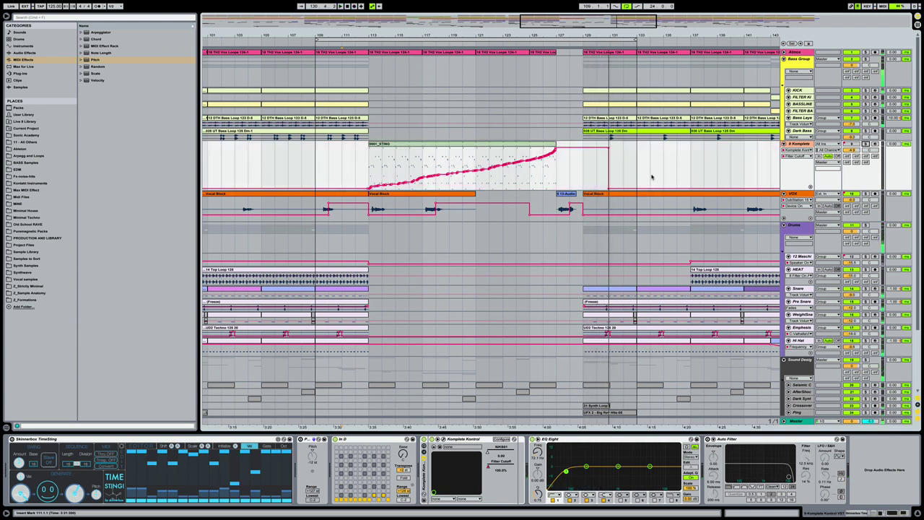
Step: Solo the Komplete track from bar 121, enable EQ Eight's high-cut band 8, and lower the low-cut frequency to about 50 Hz
{"action": "left_click", "coordinate": [479, 145]}
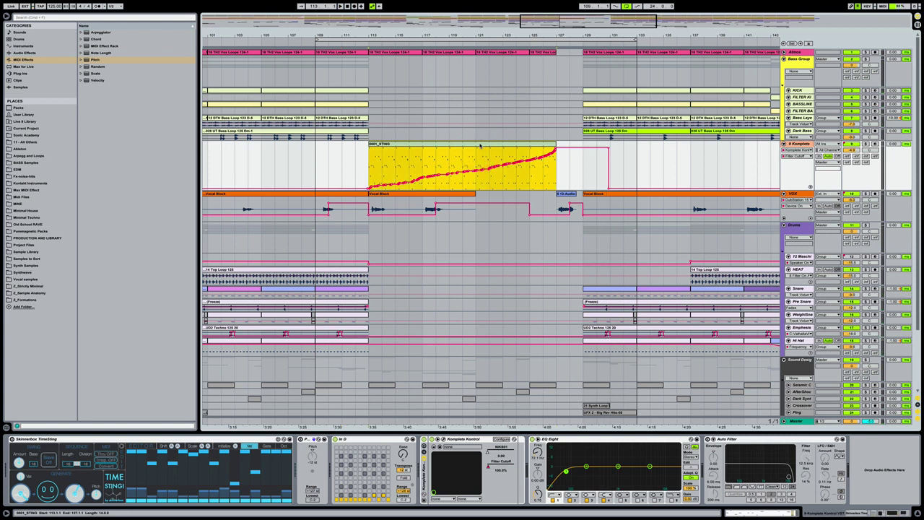
{"action": "left_click", "coordinate": [866, 145]}
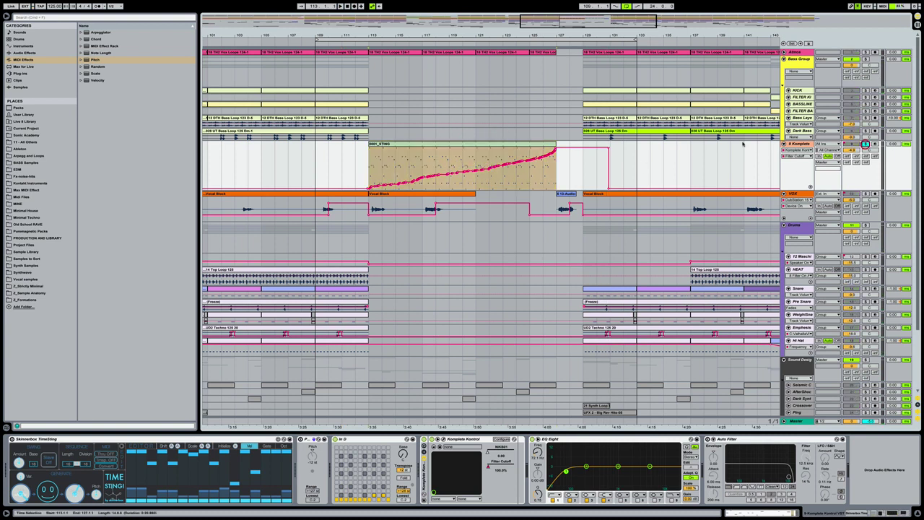
{"action": "left_click", "coordinate": [477, 156]}
{"action": "left_click", "coordinate": [477, 157]}
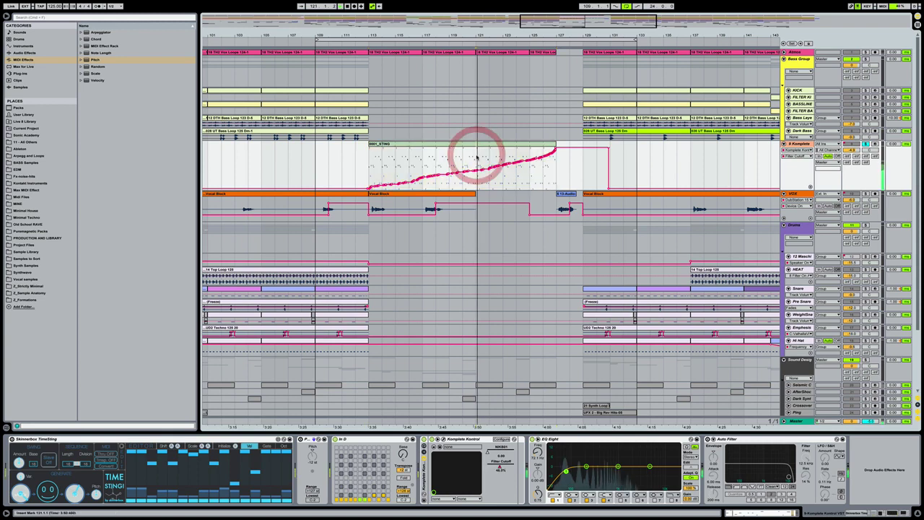
{"action": "key", "text": "space"}
{"action": "left_click", "coordinate": [672, 500]}
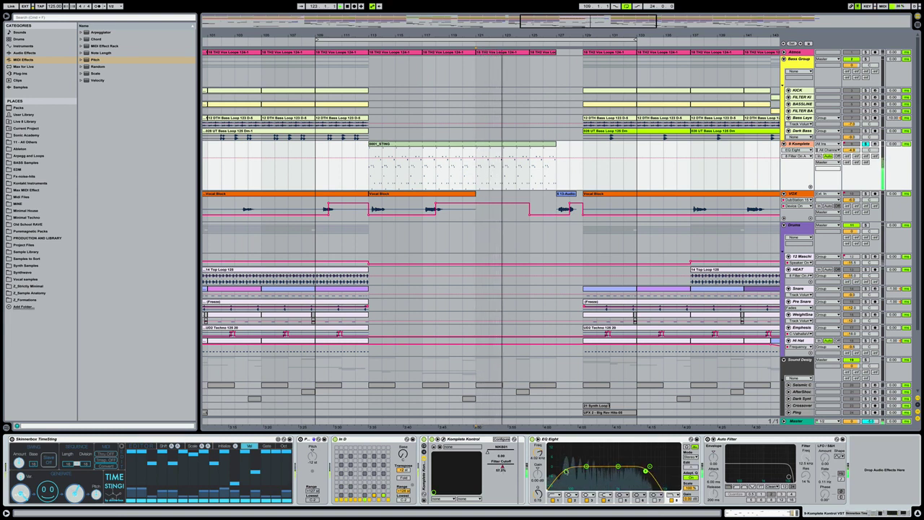
{"action": "left_click_drag", "start_coordinate": [566, 471], "coordinate": [560, 473]}
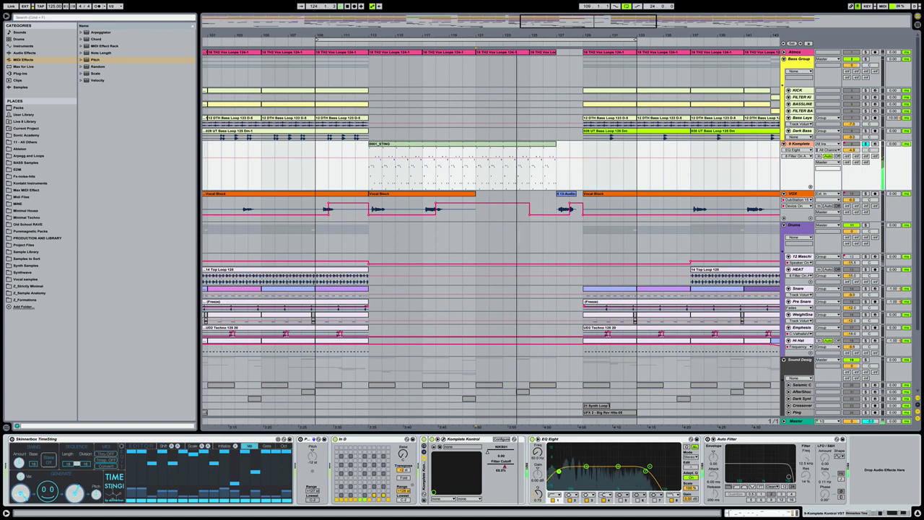
Step: Check Archetype's reverb, delay and chorus effects while playing from bar 119, and close the synth window
{"action": "left_click", "coordinate": [443, 440]}
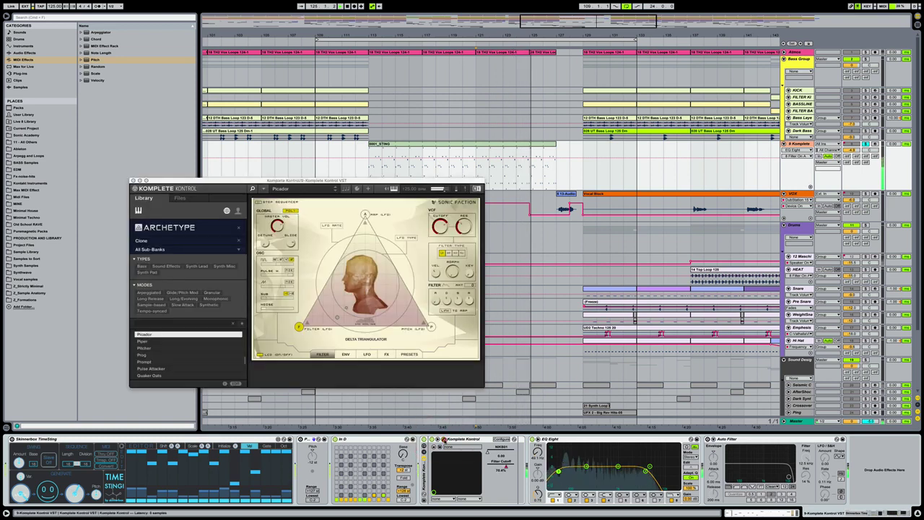
{"action": "left_click", "coordinate": [442, 440]}
{"action": "left_click", "coordinate": [443, 439]}
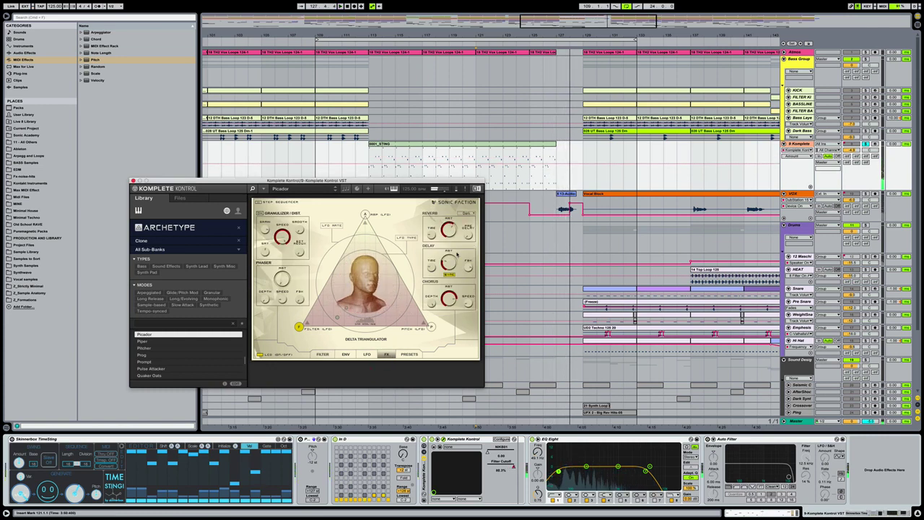
{"action": "left_click", "coordinate": [420, 150]}
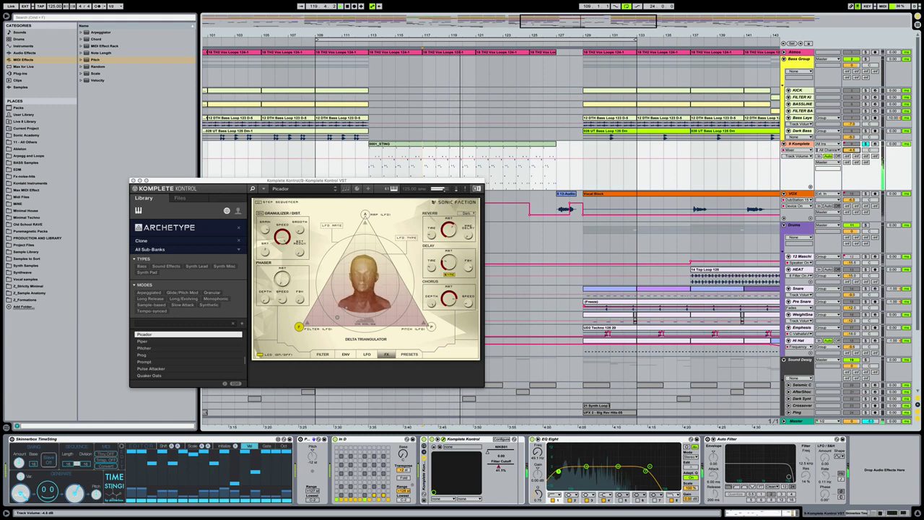
{"action": "left_click", "coordinate": [133, 181]}
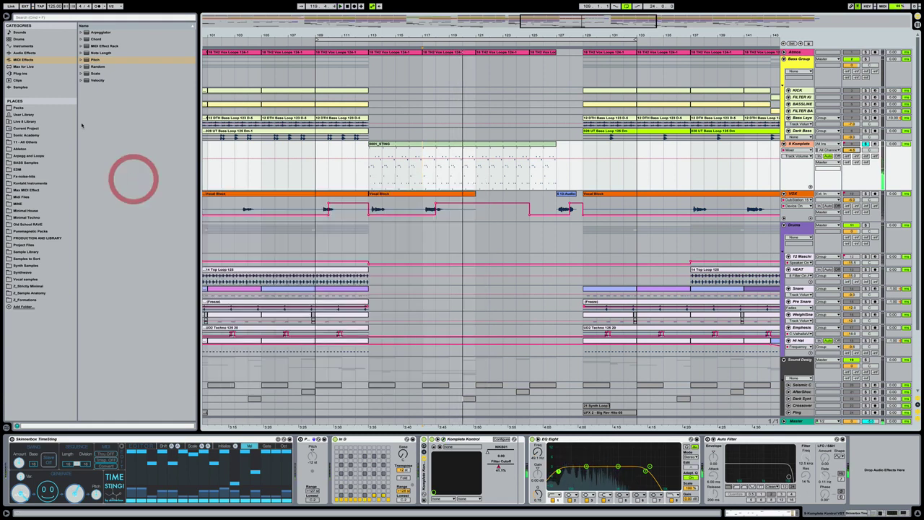
Step: Insert a Saturator before EQ Eight on the Komplete track and load its A Bit Warmer preset
{"action": "left_click", "coordinate": [31, 54]}
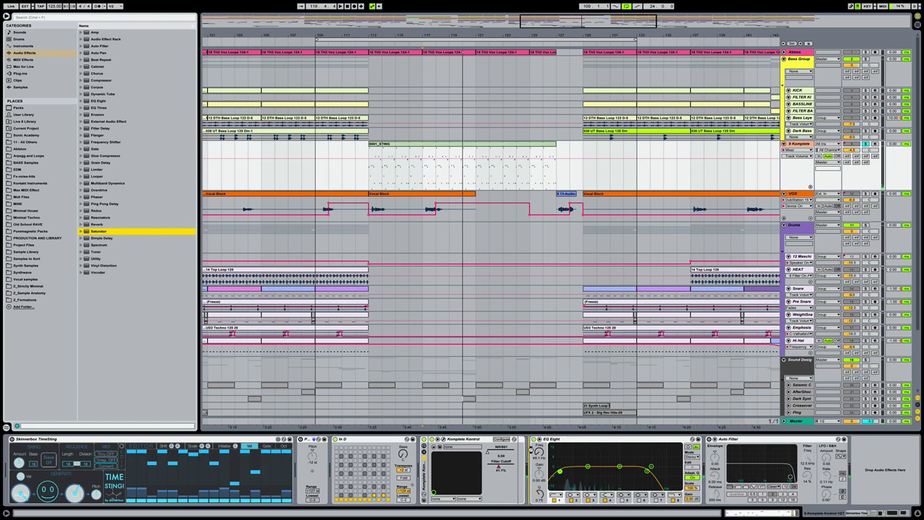
{"action": "left_click_drag", "start_coordinate": [531, 450], "coordinate": [532, 452]}
{"action": "left_click", "coordinate": [598, 439]}
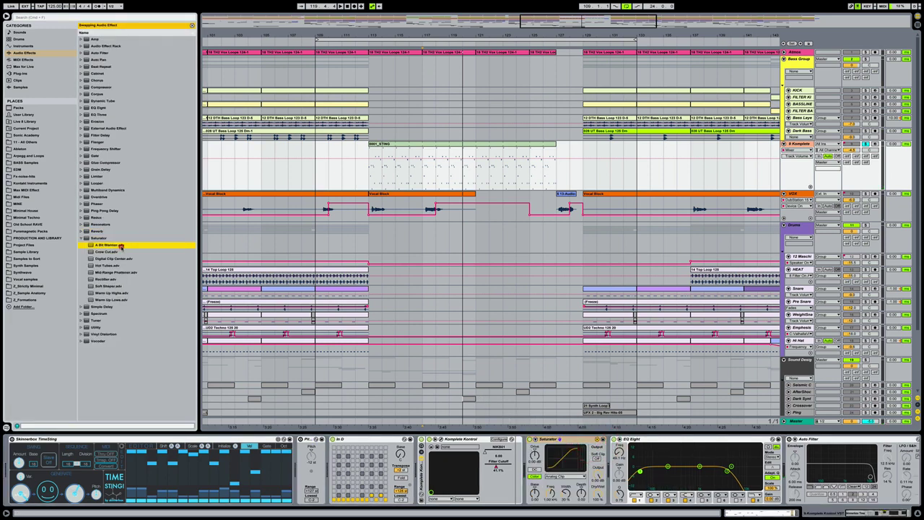
{"action": "left_click", "coordinate": [80, 238]}
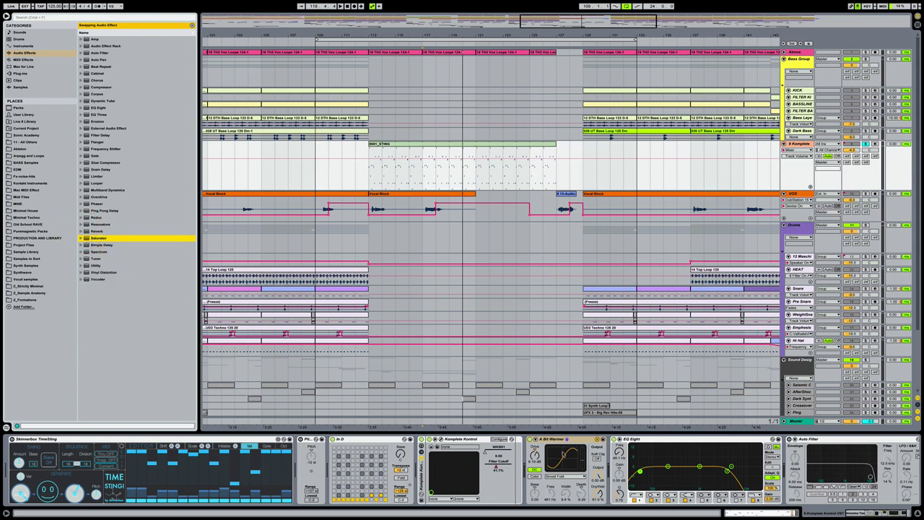
{"action": "left_click", "coordinate": [599, 439]}
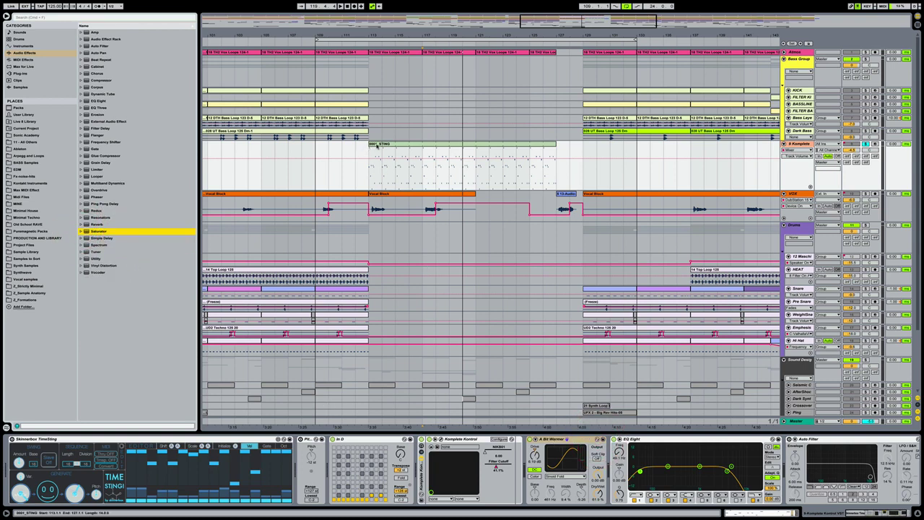
Step: Adjust the Saturator's drive on the sting, unsolo the Komplete track, and play the break in the full mix from bar 109
{"action": "left_click", "coordinate": [376, 145]}
{"action": "left_click", "coordinate": [536, 454]}
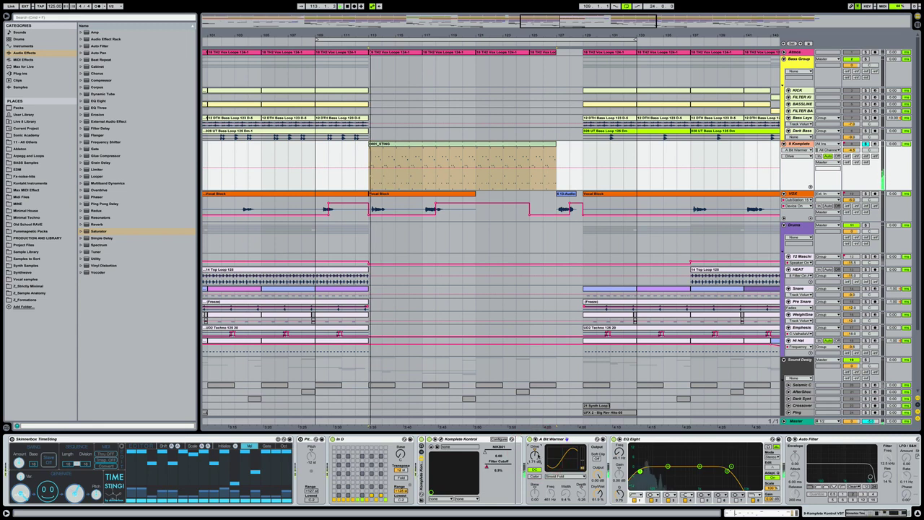
{"action": "left_click", "coordinate": [866, 144]}
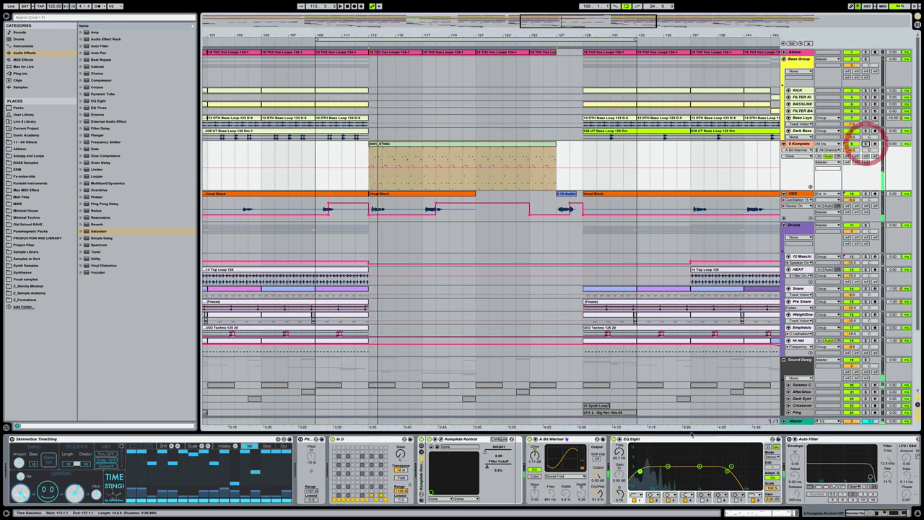
{"action": "left_click", "coordinate": [642, 474]}
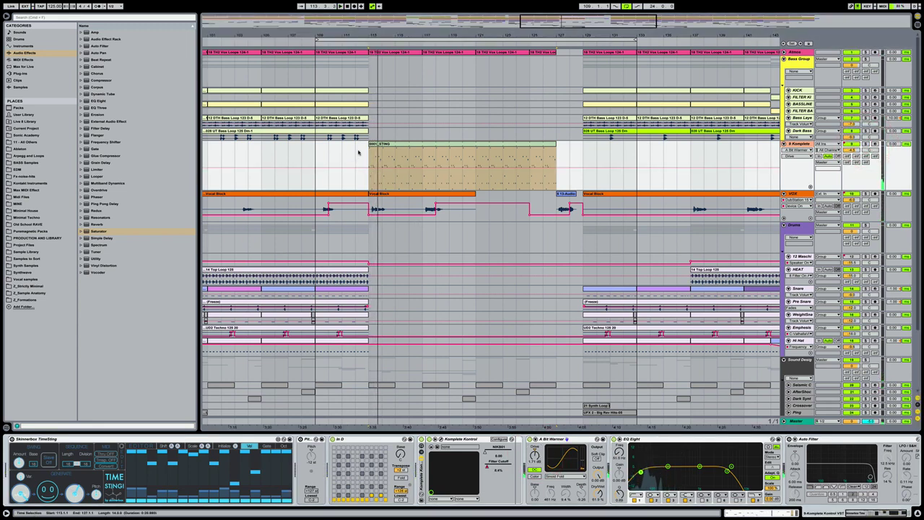
{"action": "left_click", "coordinate": [315, 150]}
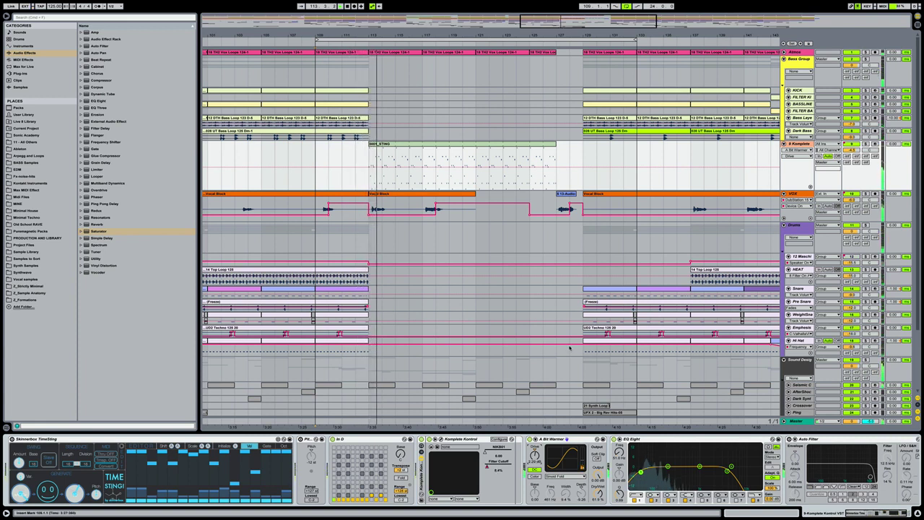
{"action": "left_click", "coordinate": [495, 471]}
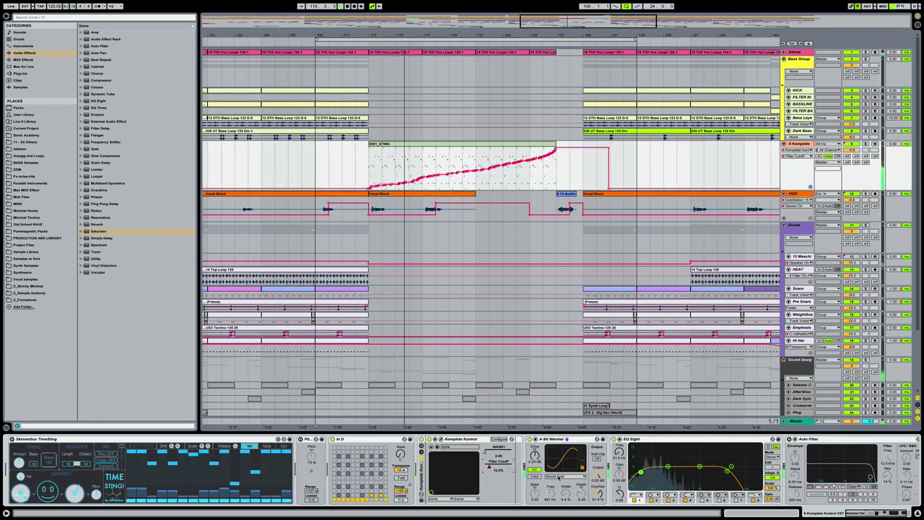
{"action": "left_click", "coordinate": [562, 457]}
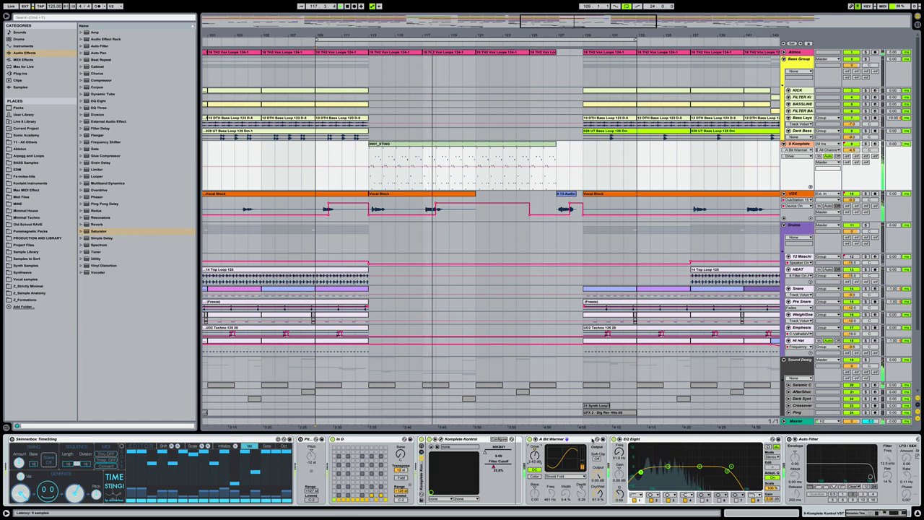
Step: Show the whole arrangement and reduce the height of the Komplete track
{"action": "left_click_drag", "start_coordinate": [505, 35], "coordinate": [503, 18]}
{"action": "scroll", "coordinate": [599, 175], "scroll_direction": "right", "scroll_amount": 2}
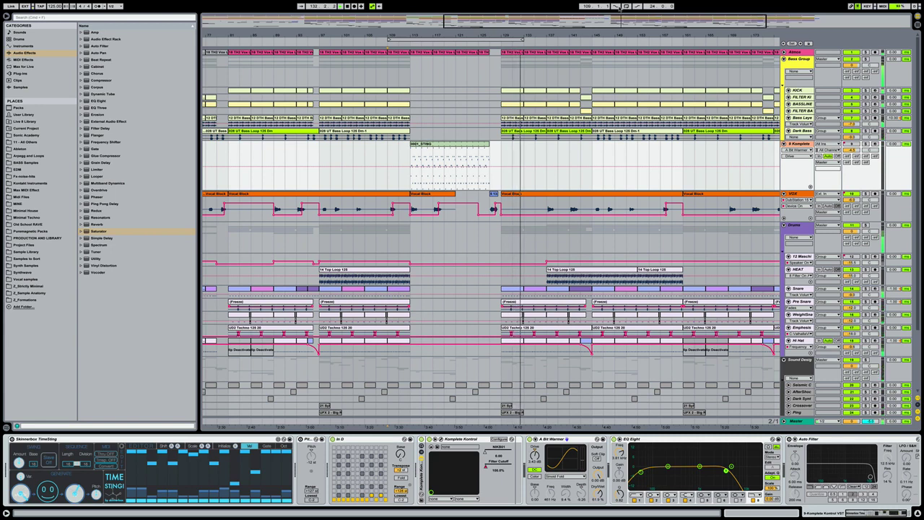
{"action": "key", "text": "minus"}
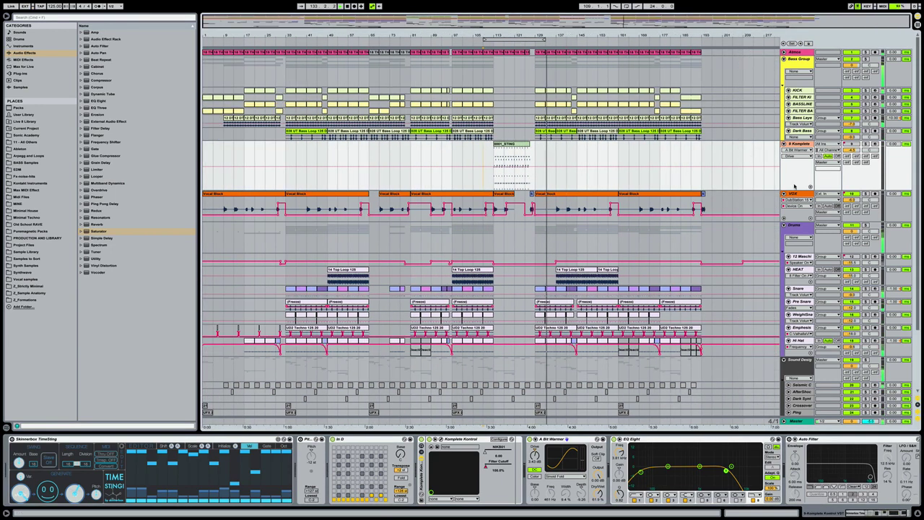
{"action": "left_click_drag", "start_coordinate": [795, 191], "coordinate": [794, 172]}
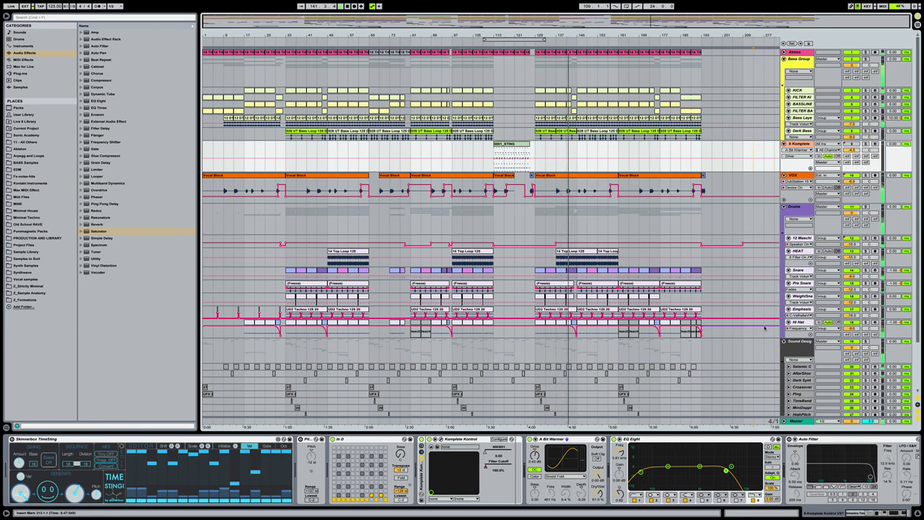
Step: Unfold the AfterShock track, raise its volume slightly to about -14 dB, and fold the track again
{"action": "left_click", "coordinate": [798, 373]}
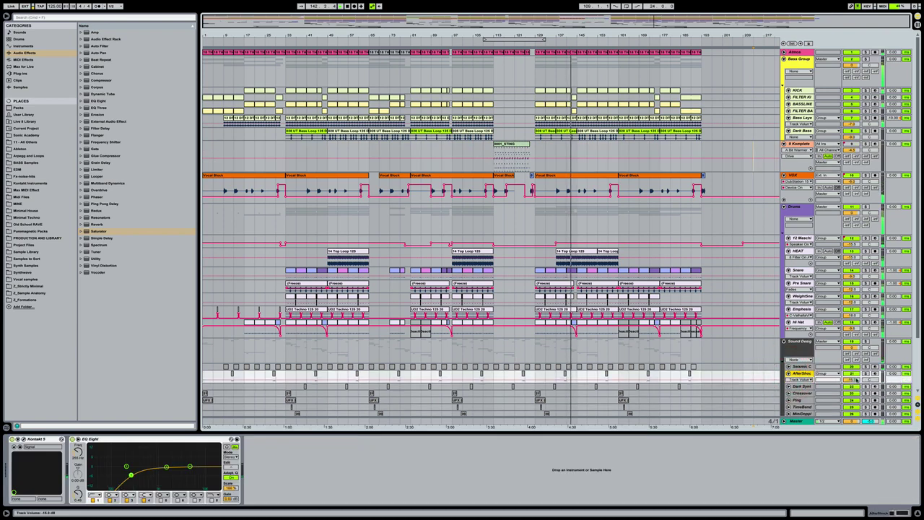
{"action": "scroll", "coordinate": [851, 380], "scroll_direction": "down", "scroll_amount": 1}
{"action": "left_click_drag", "start_coordinate": [851, 380], "coordinate": [851, 378]}
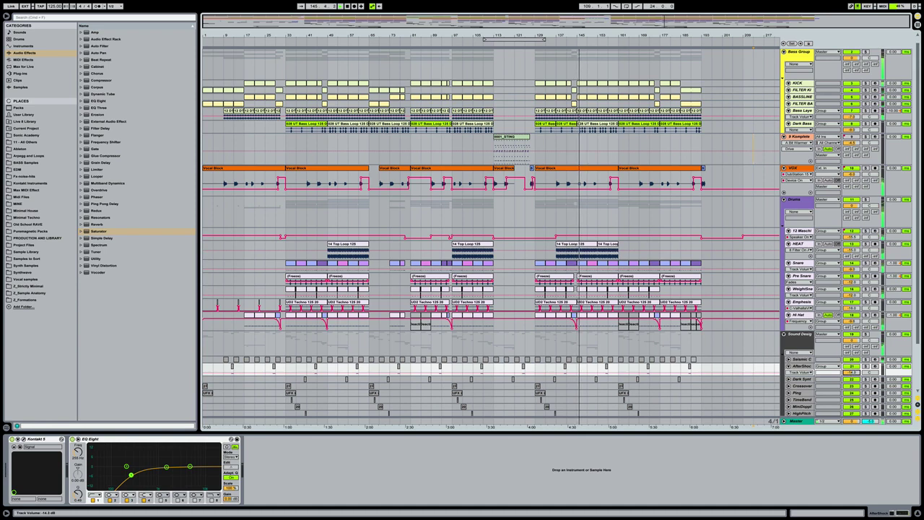
{"action": "left_click", "coordinate": [788, 366]}
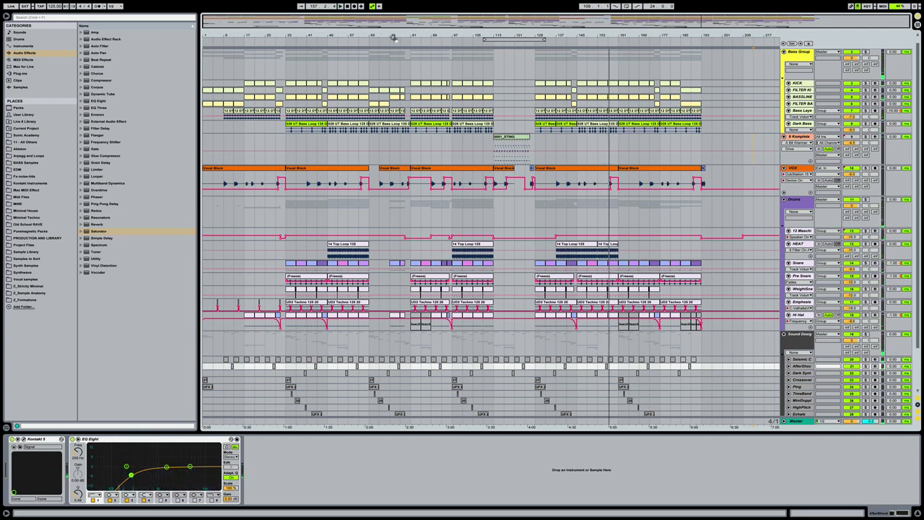
Step: Move the AfterShock clip from bar 76 to bar 80, right before the vocal block that starts at bar 81
{"action": "left_click_drag", "start_coordinate": [394, 38], "coordinate": [448, 304]}
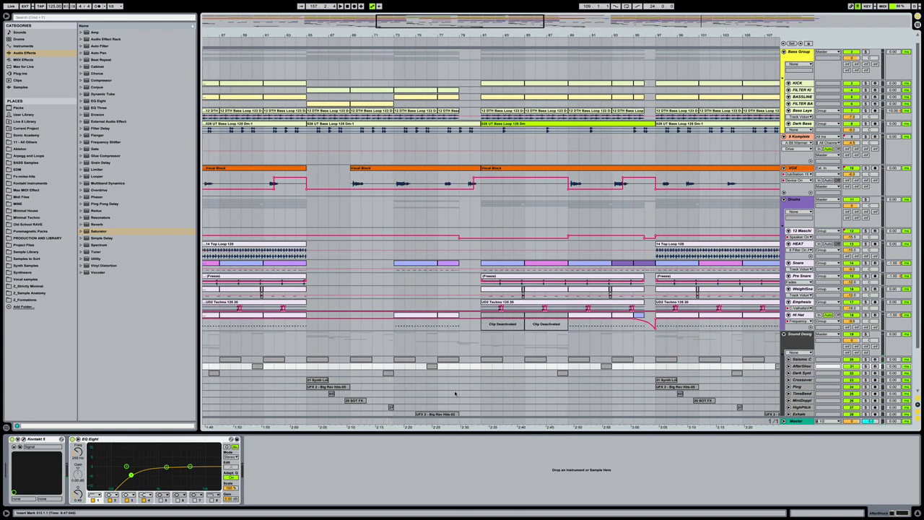
{"action": "left_click", "coordinate": [393, 342]}
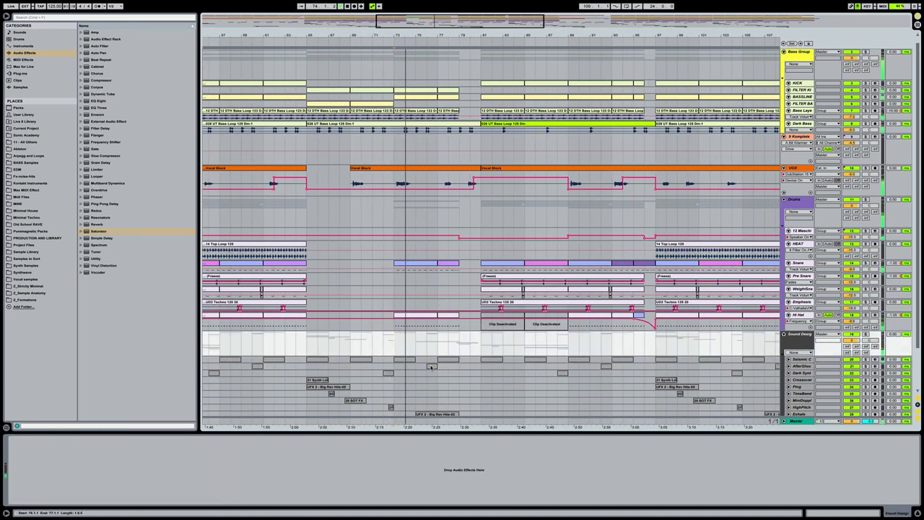
{"action": "left_click_drag", "start_coordinate": [431, 366], "coordinate": [475, 366]}
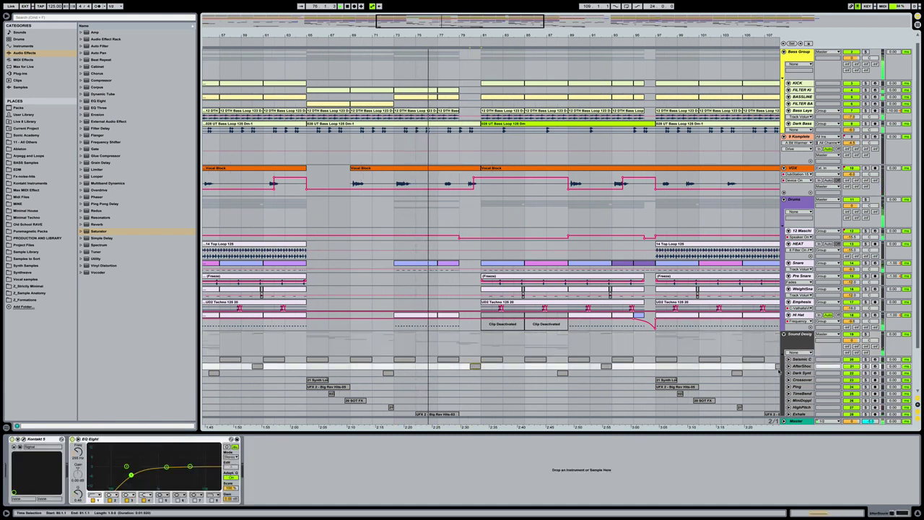
{"action": "left_click", "coordinate": [788, 367]}
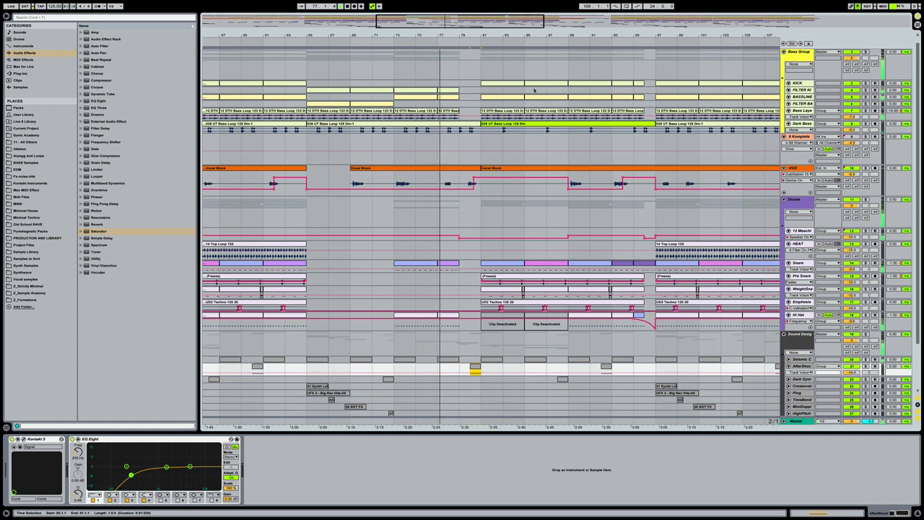
{"action": "scroll", "coordinate": [539, 253], "scroll_direction": "down", "scroll_amount": 3}
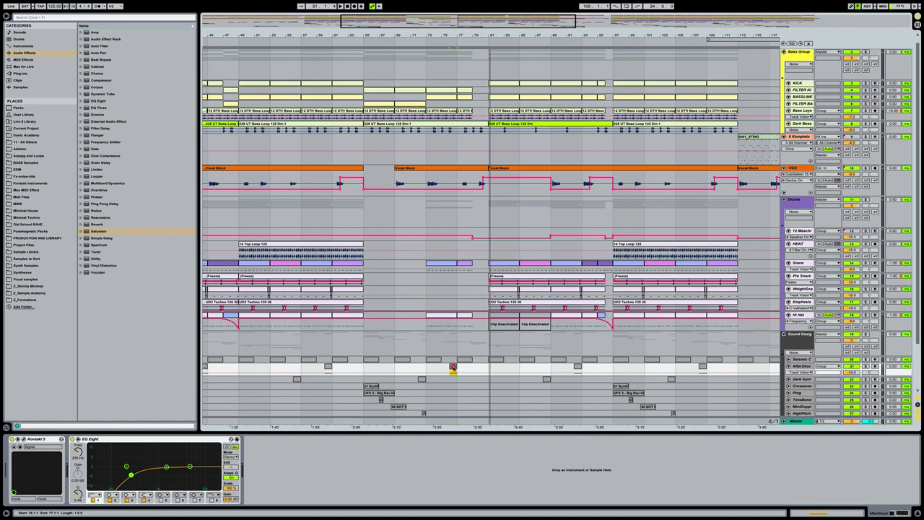
{"action": "left_click", "coordinate": [484, 368]}
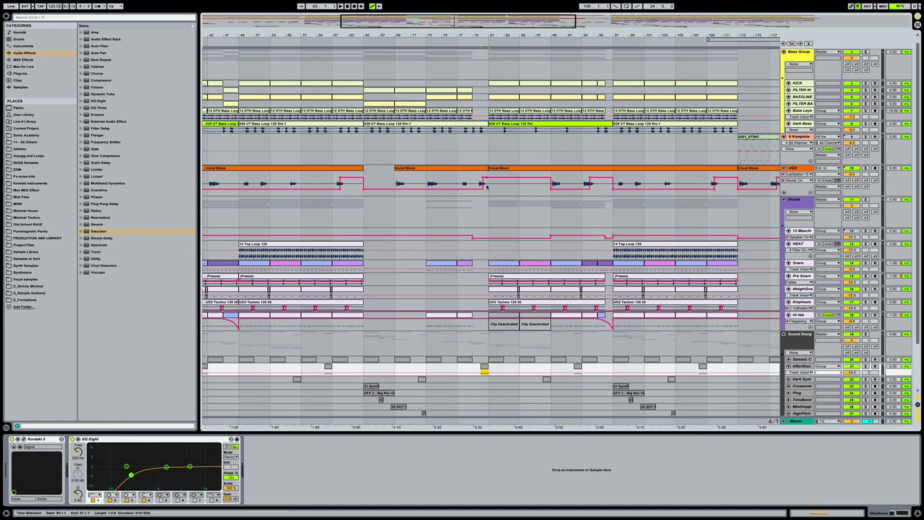
Step: Play from bar 77 to check the moved AfterShock hit in context, and return to the full arrangement view
{"action": "left_click", "coordinate": [457, 208]}
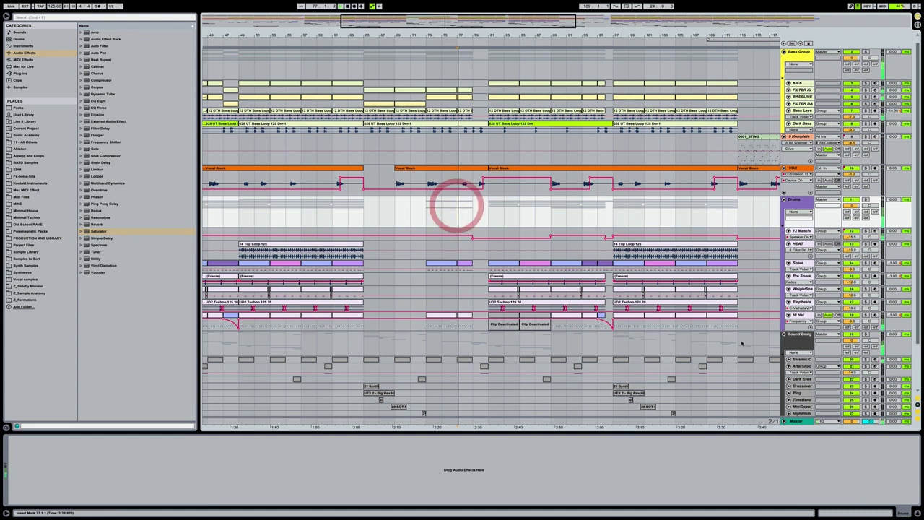
{"action": "left_click", "coordinate": [460, 367]}
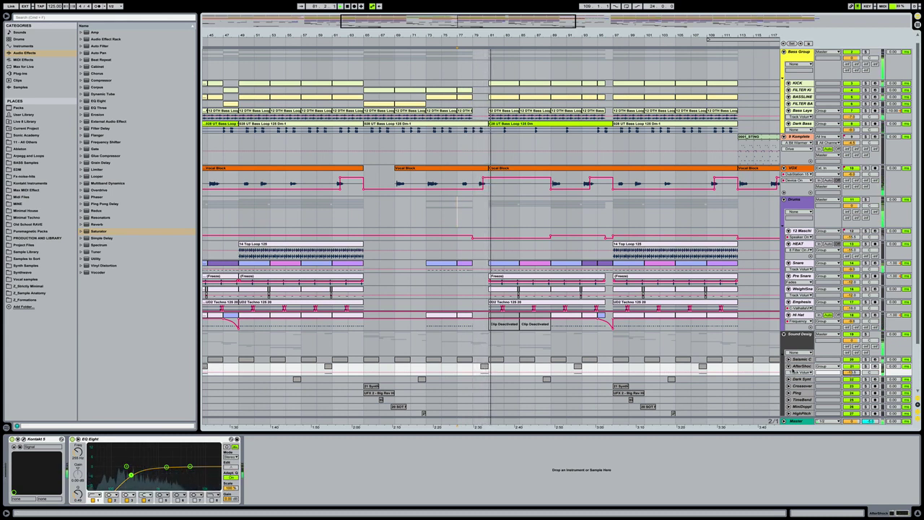
{"action": "key", "text": "minus"}
{"action": "key", "text": "minus"}
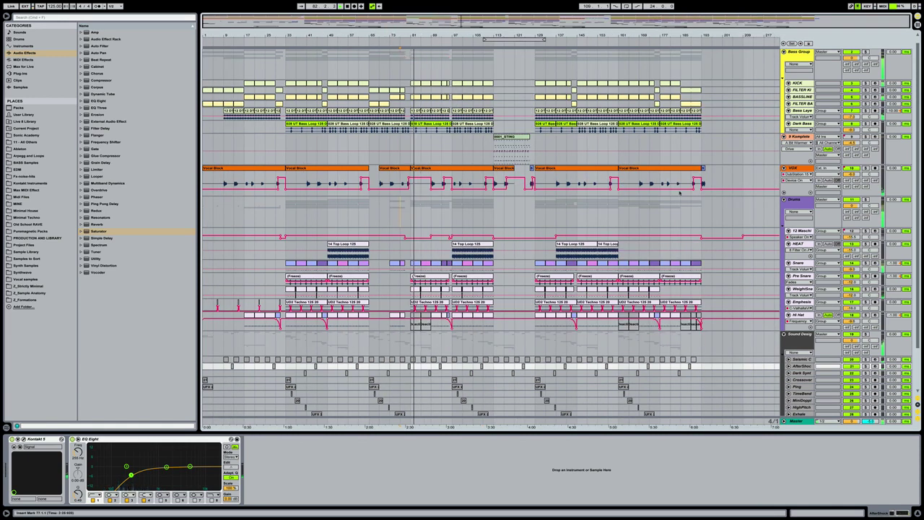
{"action": "left_click", "coordinate": [720, 211]}
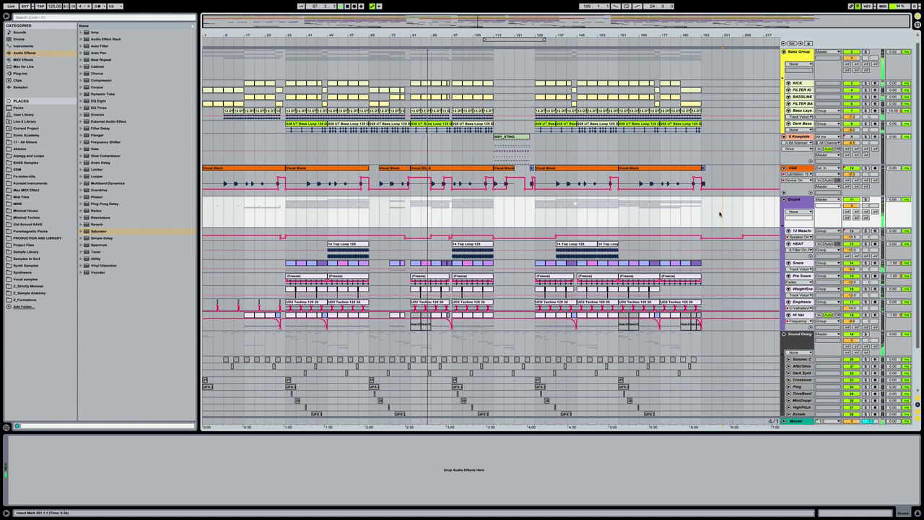
Step: Examine the notes of the sting clip, and return to the Komplete track's device chain
{"action": "double_click", "coordinate": [520, 137]}
{"action": "left_click_drag", "start_coordinate": [500, 276], "coordinate": [494, 324]}
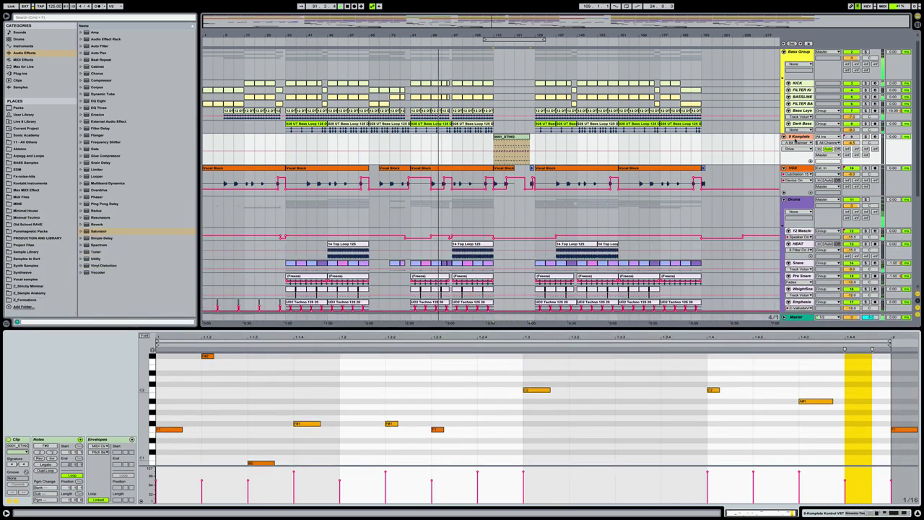
{"action": "key", "text": "shift+Tab"}
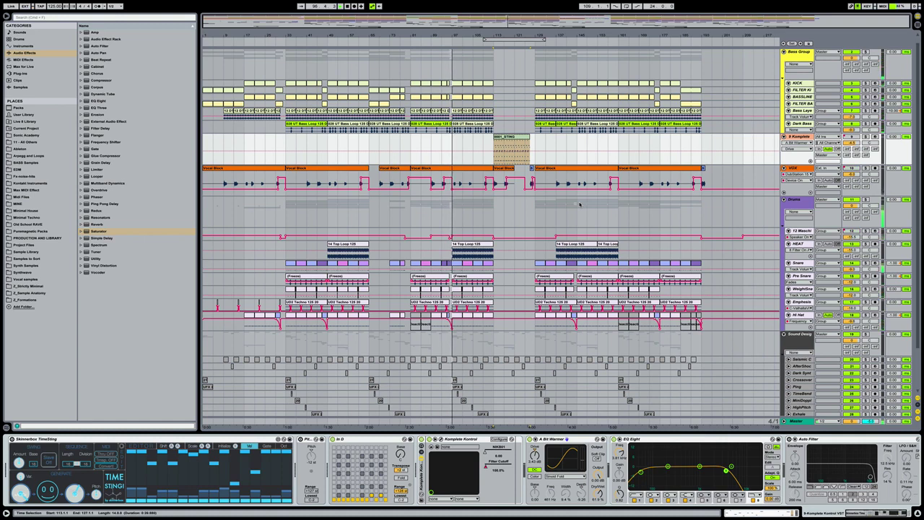
Step: Solo the Drums group and place the playback start at bar 96, at the gap before the next section
{"action": "key", "text": "plus"}
{"action": "key", "text": "plus"}
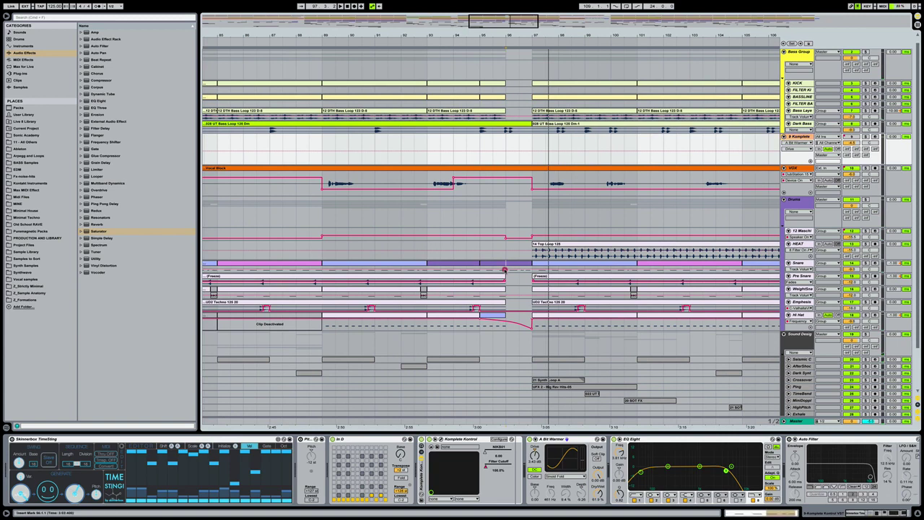
{"action": "left_click", "coordinate": [505, 270]}
{"action": "left_click", "coordinate": [866, 199]}
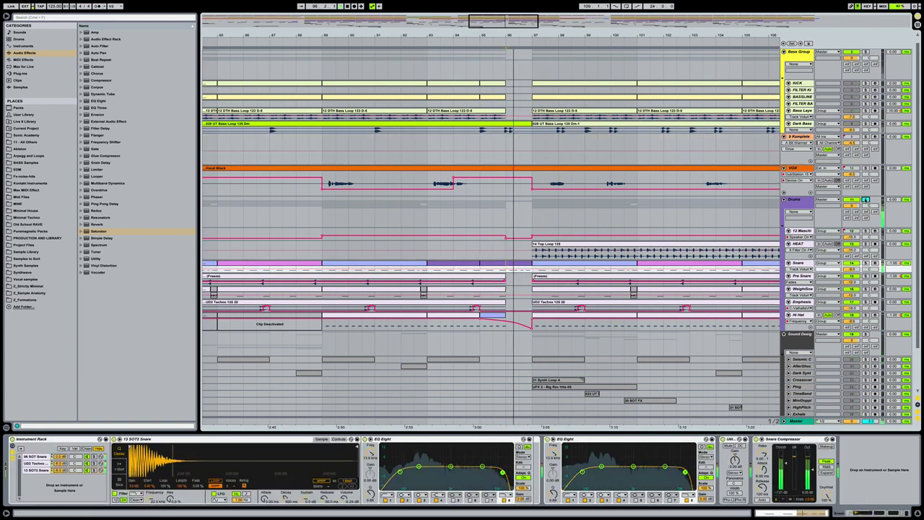
Step: Audition the Drums group's return effects one at a time at bar 96, setting sends D, C and A-Reverb to 0 dB in turn
{"action": "left_click", "coordinate": [867, 212]}
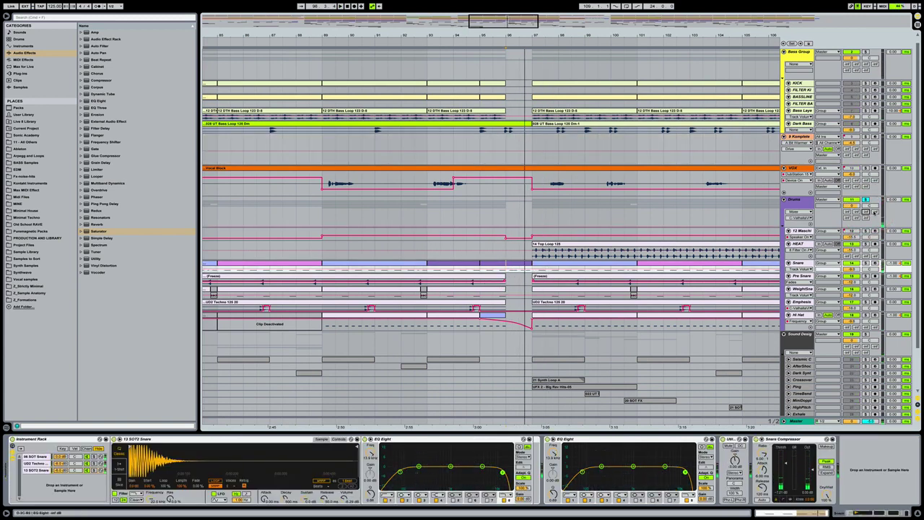
{"action": "key", "text": "space"}
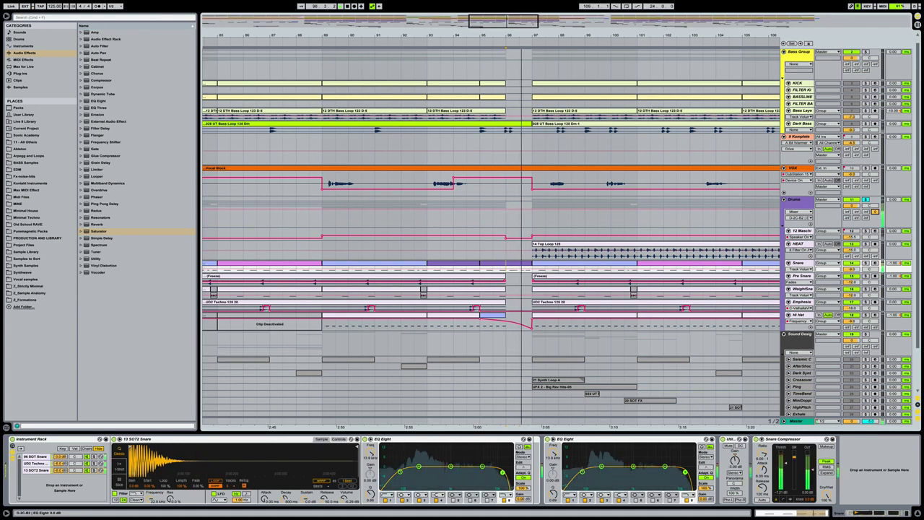
{"action": "key", "text": "space"}
{"action": "left_click_drag", "start_coordinate": [875, 211], "coordinate": [866, 174]}
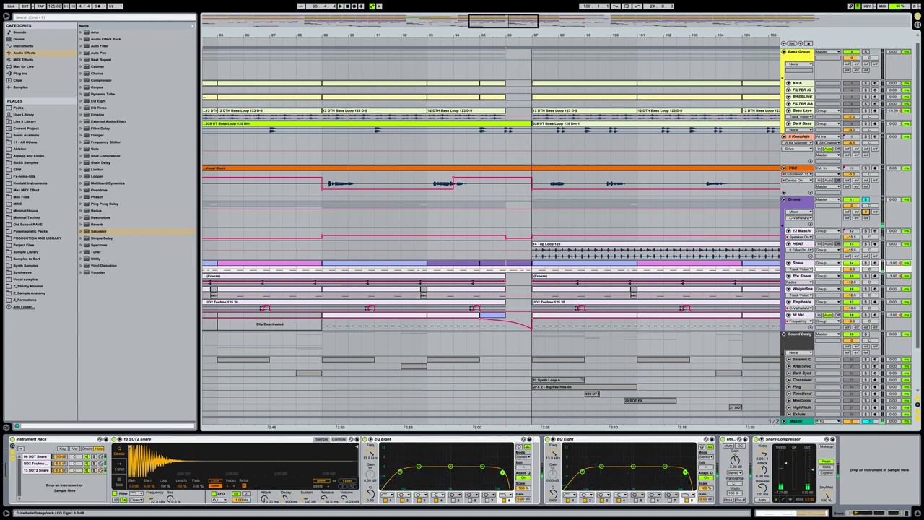
{"action": "key", "text": "space"}
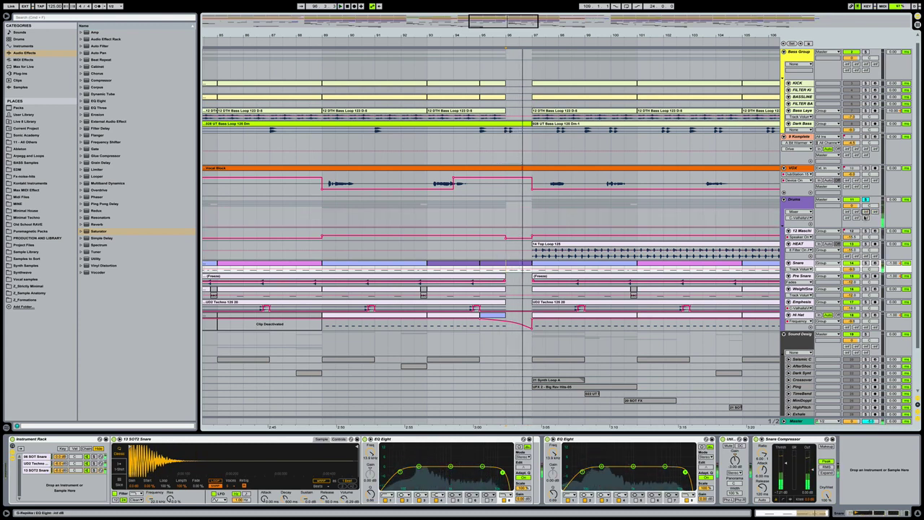
{"action": "left_click_drag", "start_coordinate": [857, 213], "coordinate": [856, 176]}
{"action": "left_click_drag", "start_coordinate": [857, 211], "coordinate": [847, 173]}
{"action": "key", "text": "space"}
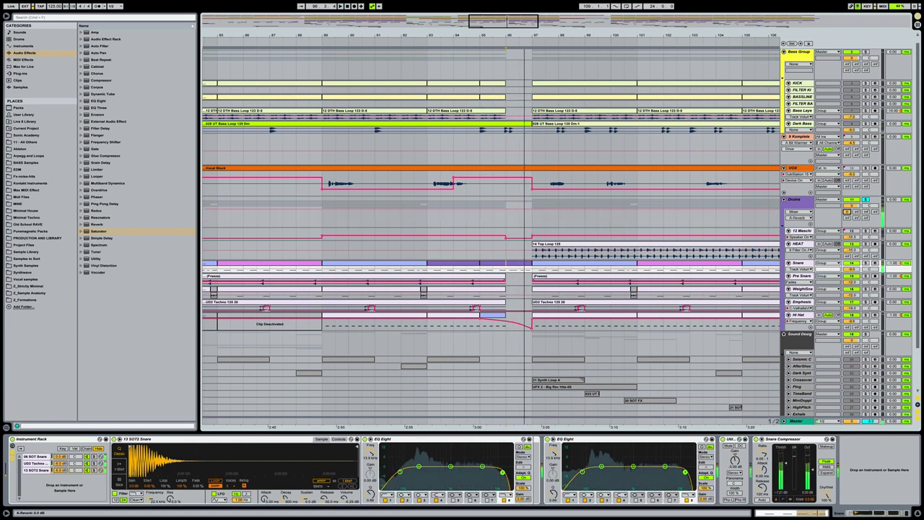
Step: Audition the Drums group's F-Reaktor 6 FX send and its G-Replika send at 0 dB, reset the sends and unsolo the group
{"action": "left_click_drag", "start_coordinate": [848, 212], "coordinate": [847, 242]}
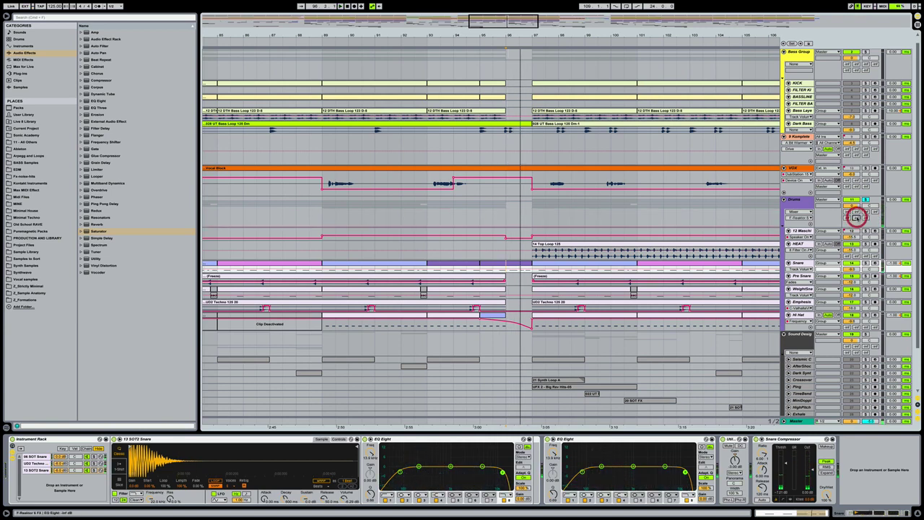
{"action": "left_click_drag", "start_coordinate": [857, 217], "coordinate": [856, 181]}
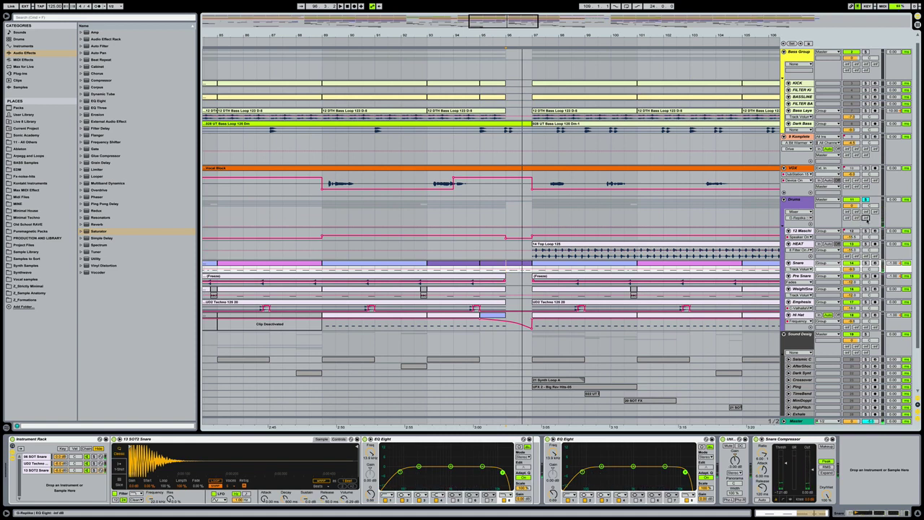
{"action": "left_click_drag", "start_coordinate": [866, 218], "coordinate": [866, 188]}
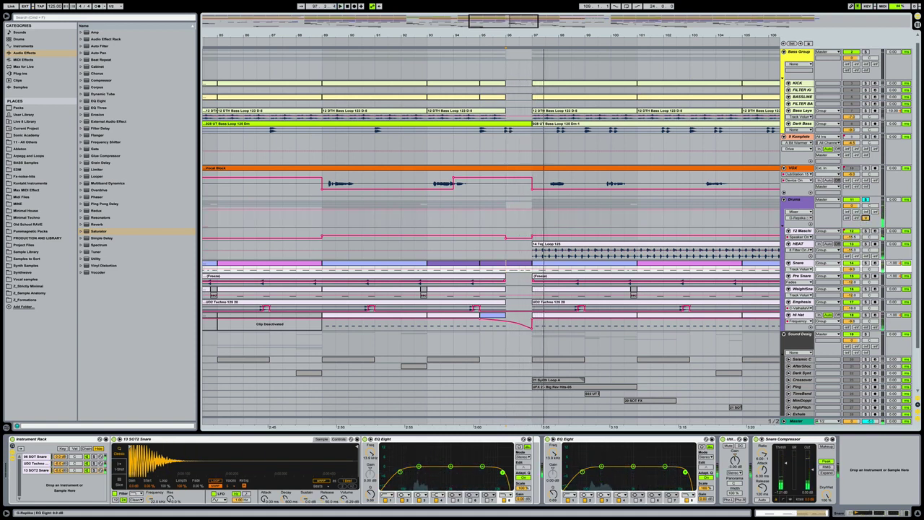
{"action": "key", "text": "space"}
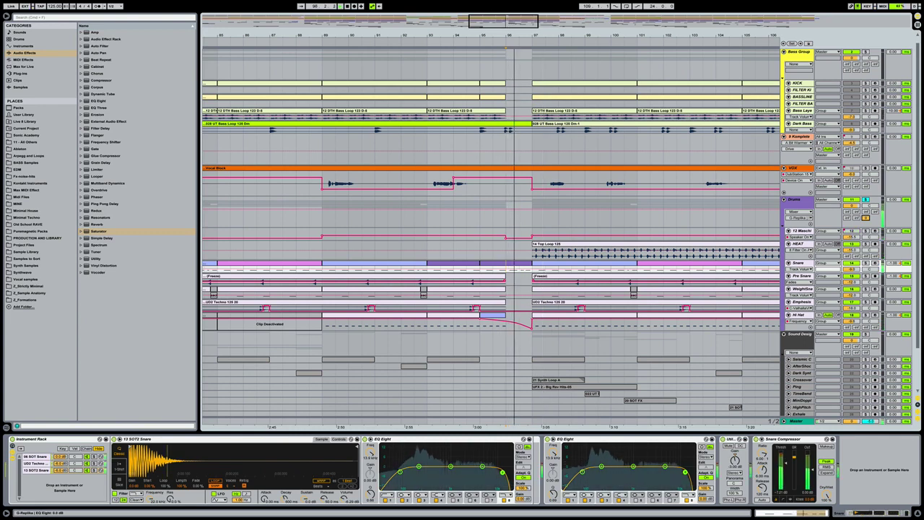
{"action": "key", "text": "space"}
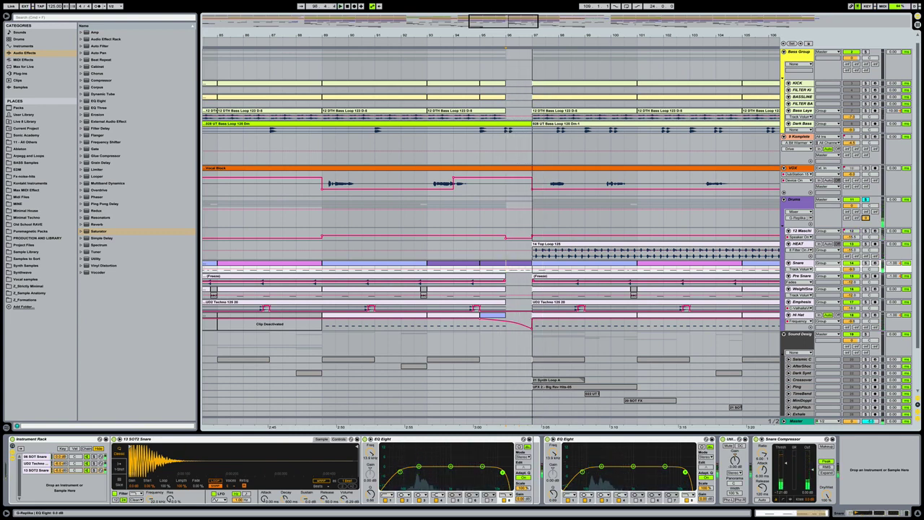
{"action": "left_click_drag", "start_coordinate": [866, 218], "coordinate": [867, 249]}
{"action": "left_click", "coordinate": [866, 199]}
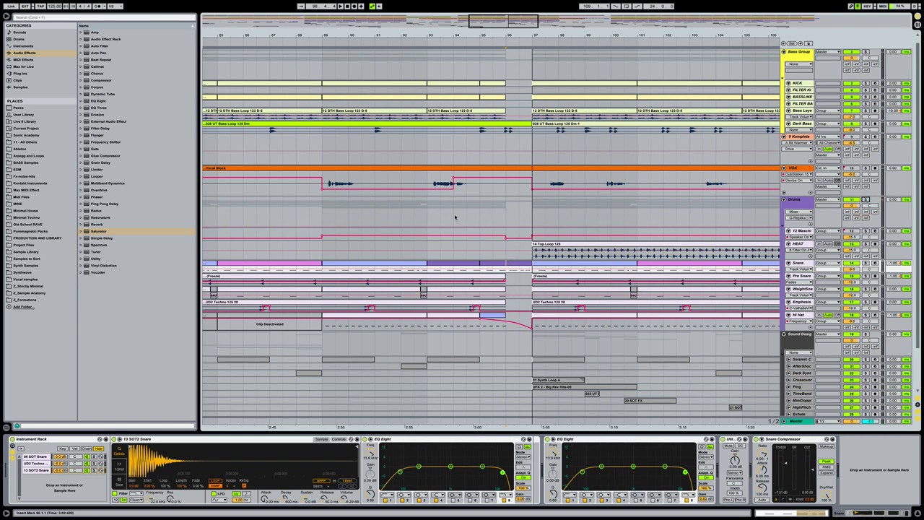
Step: Play the transition from bar 94, enlarge the Snare track, and slightly raise its volume automation across bar 96
{"action": "left_click", "coordinate": [453, 211]}
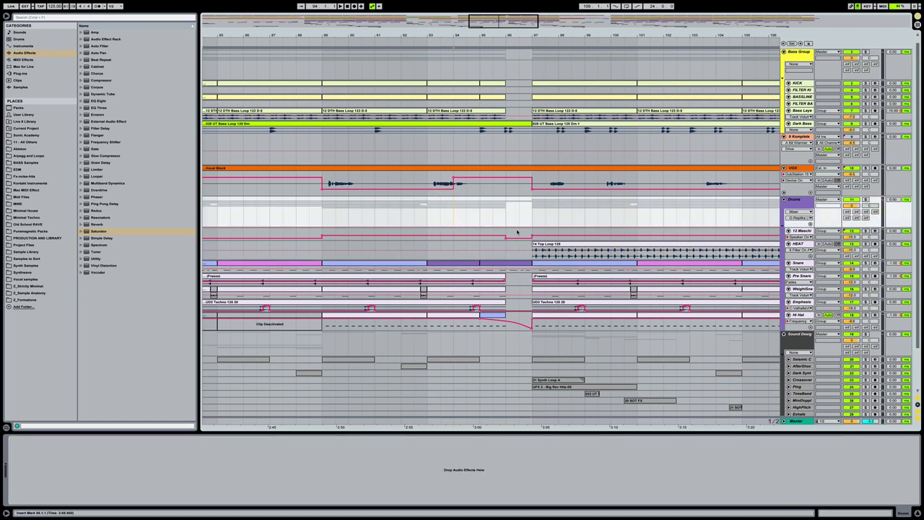
{"action": "key", "text": "space"}
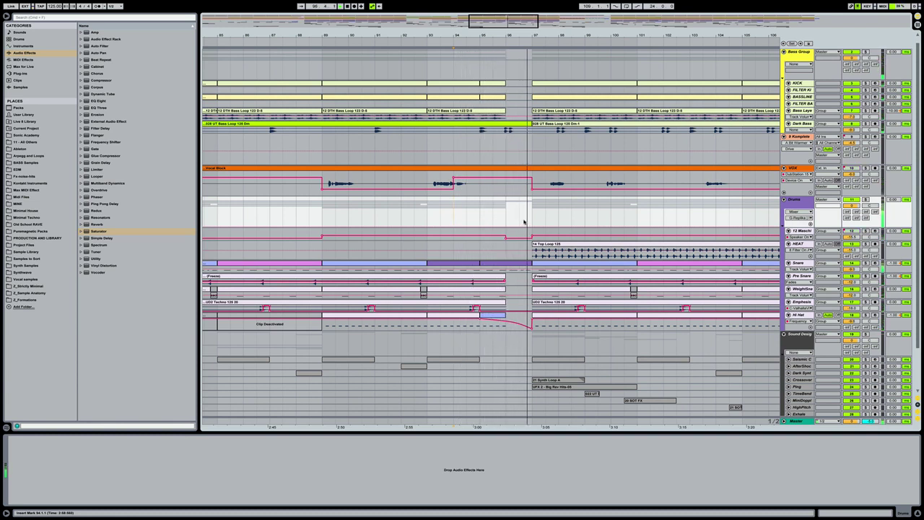
{"action": "left_click_drag", "start_coordinate": [793, 270], "coordinate": [792, 299]}
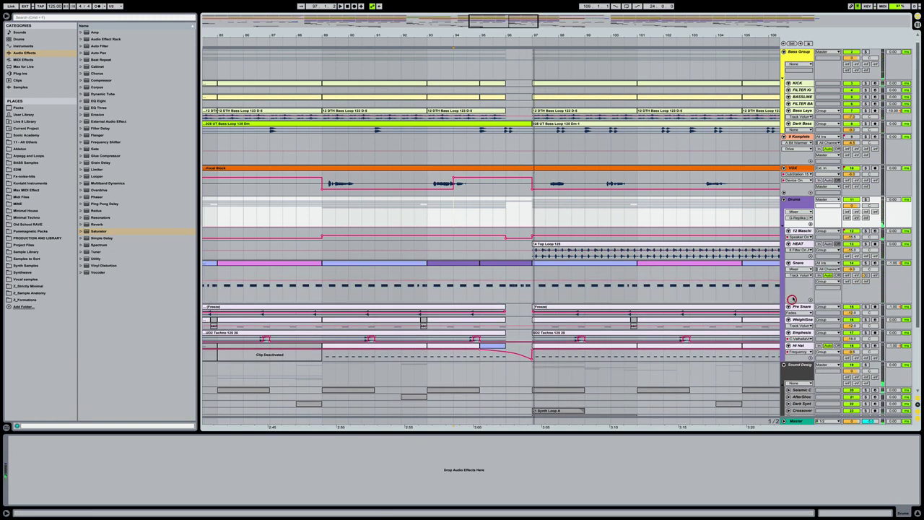
{"action": "left_click", "coordinate": [515, 293]}
{"action": "left_click", "coordinate": [519, 286]}
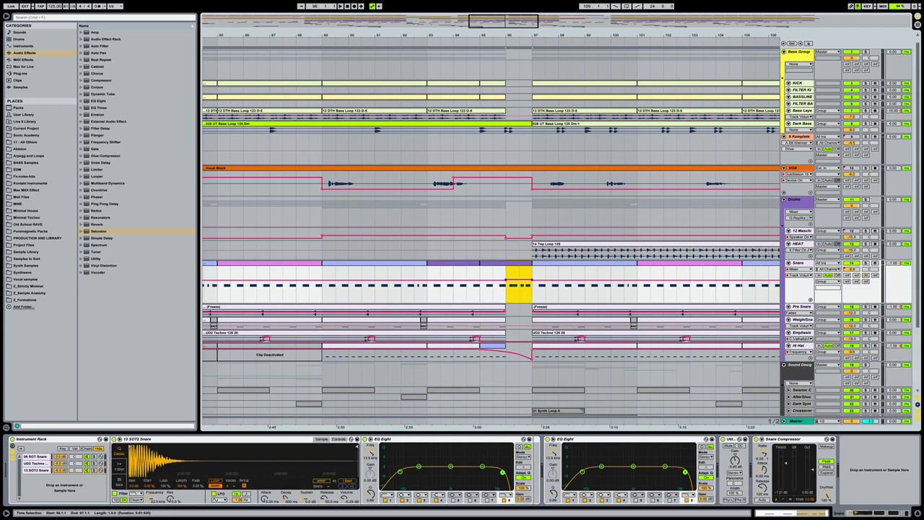
Step: Raise the Snare's C-ValhallaVintageVerb send automation across bar 96, and play from bar 93 to check it
{"action": "left_click", "coordinate": [483, 286]}
{"action": "key", "text": "space"}
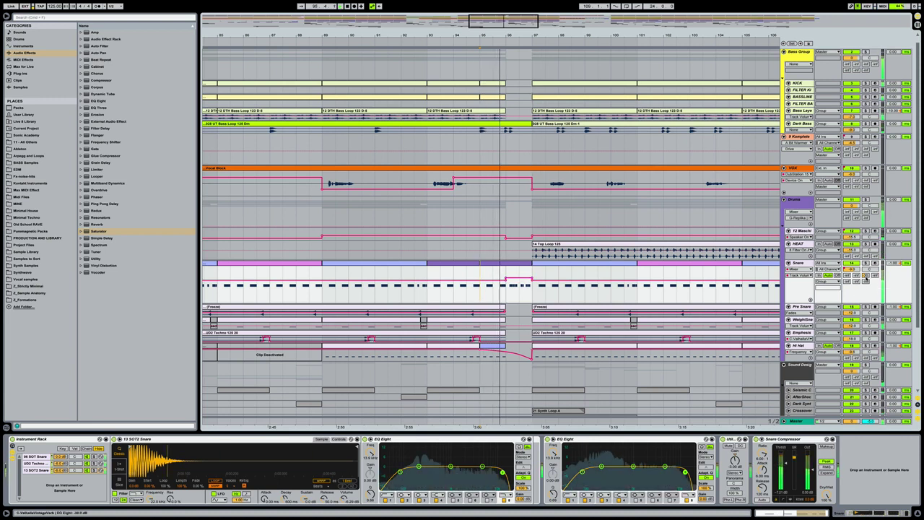
{"action": "left_click_drag", "start_coordinate": [506, 285], "coordinate": [533, 285]}
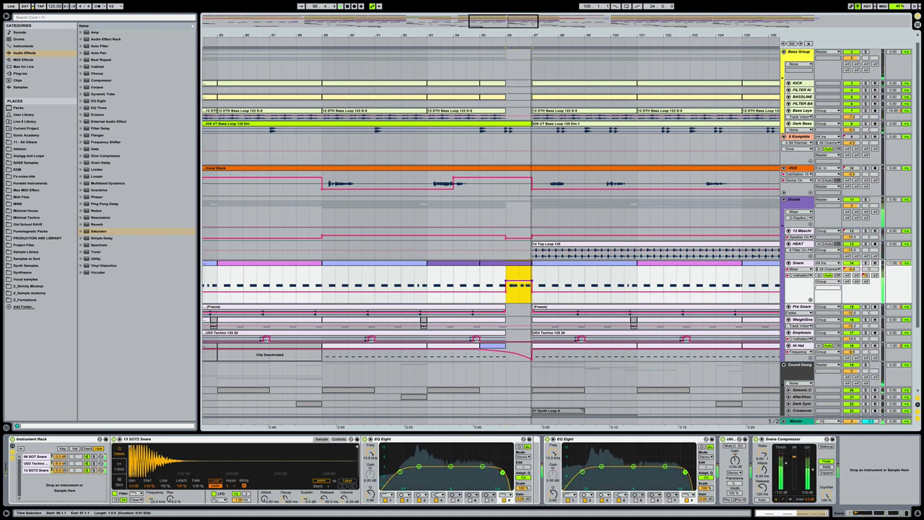
{"action": "left_click", "coordinate": [427, 283]}
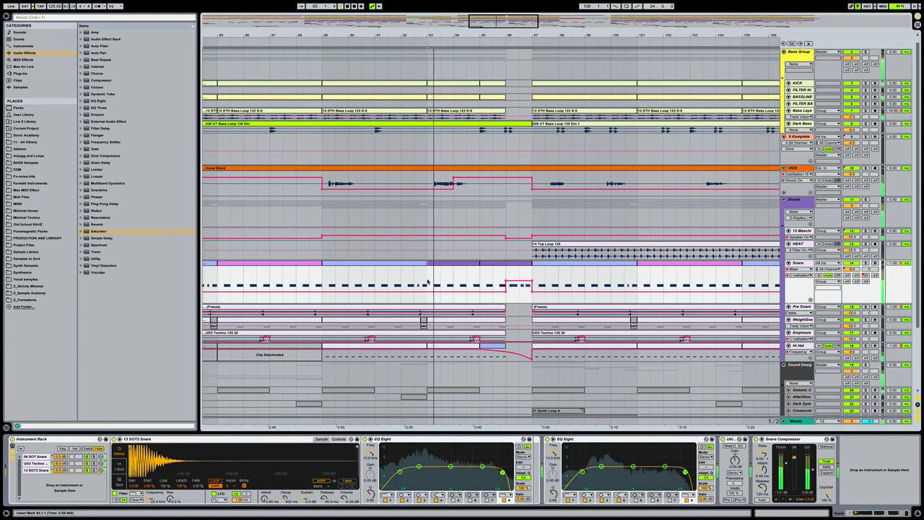
Step: Move the lowest point of the Hi Hat's filter frequency automation to the start of bar 96, and replay from bar 93
{"action": "left_click", "coordinate": [515, 358]}
{"action": "left_click_drag", "start_coordinate": [515, 359], "coordinate": [506, 359]}
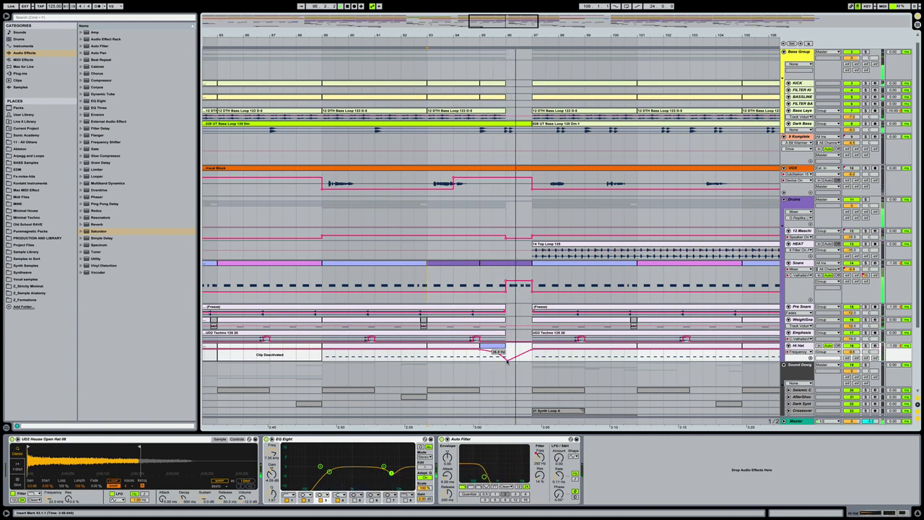
{"action": "left_click", "coordinate": [426, 278]}
Step: Listen through the edited transition into bar 97, show the full arrangement length, and shrink the Snare track
{"action": "scroll", "coordinate": [521, 250], "scroll_direction": "up", "scroll_amount": 1}
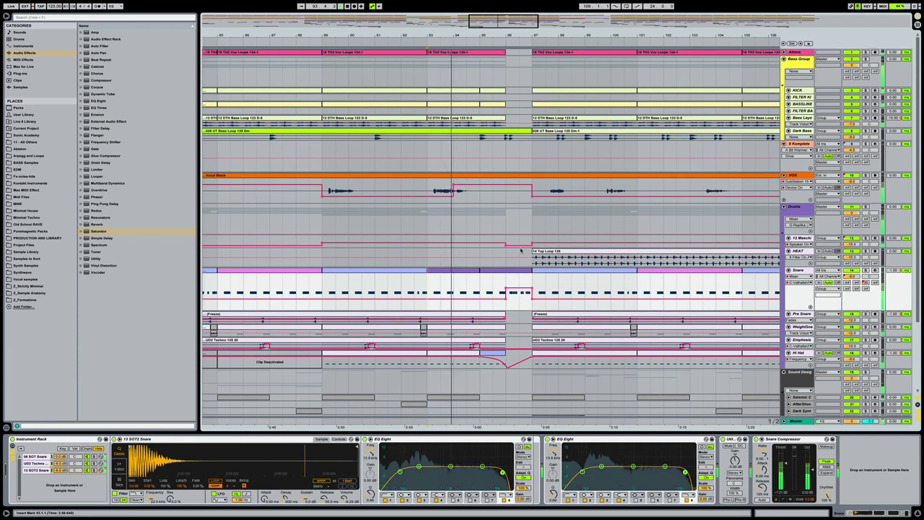
{"action": "scroll", "coordinate": [521, 250], "scroll_direction": "down", "scroll_amount": 3}
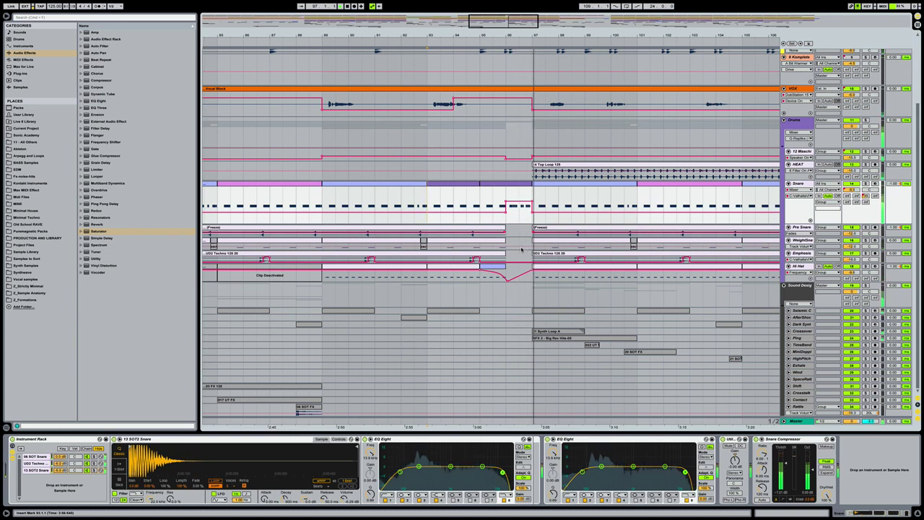
{"action": "scroll", "coordinate": [515, 206], "scroll_direction": "down", "scroll_amount": 3}
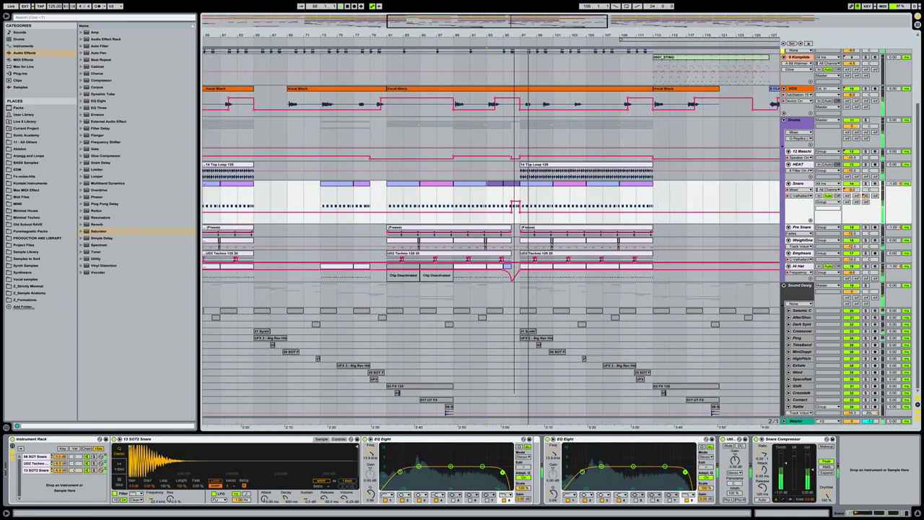
{"action": "scroll", "coordinate": [514, 199], "scroll_direction": "down", "scroll_amount": 3}
{"action": "scroll", "coordinate": [513, 199], "scroll_direction": "down", "scroll_amount": 2}
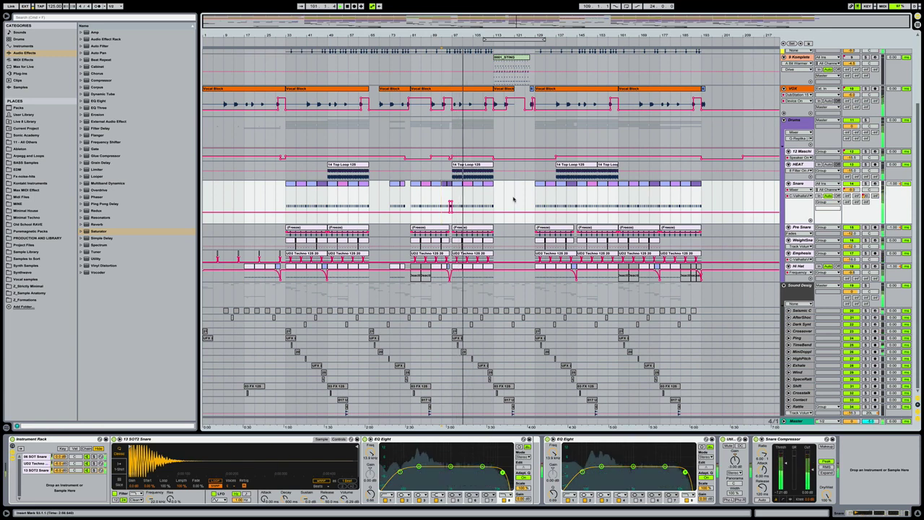
{"action": "left_click_drag", "start_coordinate": [795, 223], "coordinate": [795, 192]}
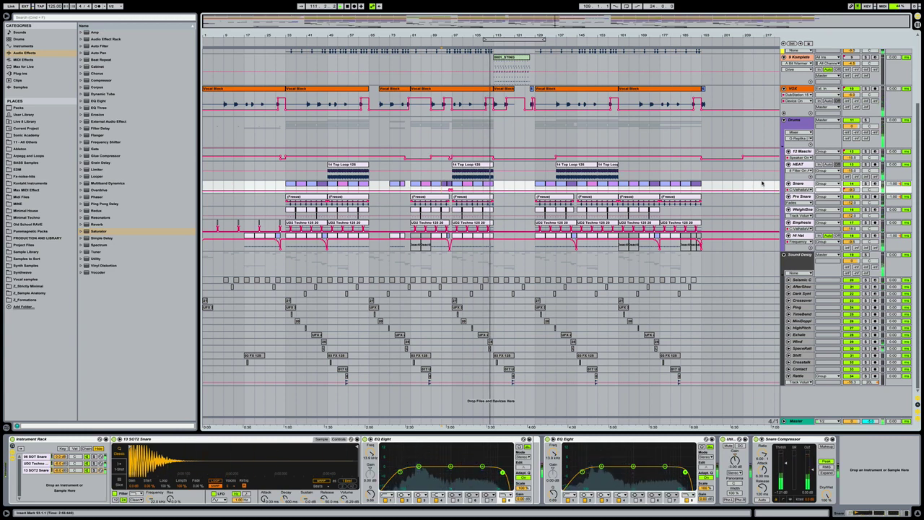
Step: Select the Komplete track and show its track volume automation
{"action": "scroll", "coordinate": [764, 184], "scroll_direction": "up", "scroll_amount": 4}
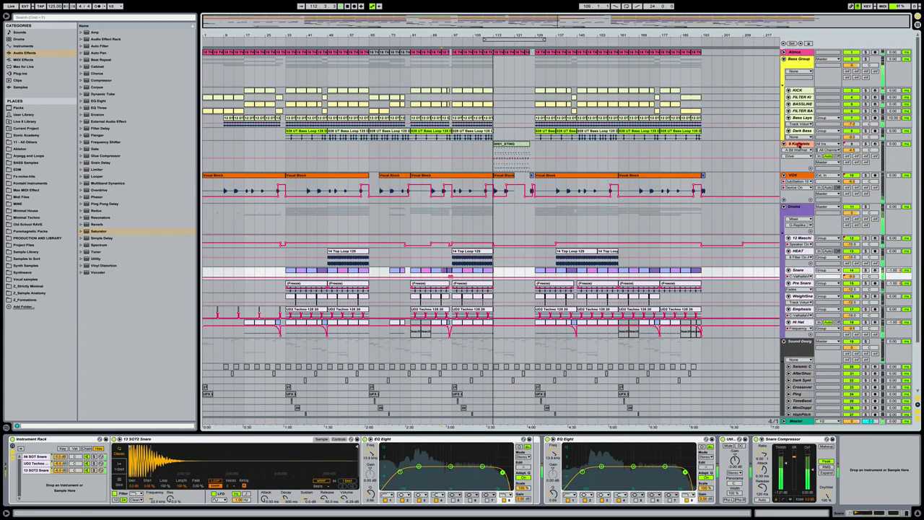
{"action": "left_click", "coordinate": [797, 145]}
{"action": "left_click", "coordinate": [853, 151]}
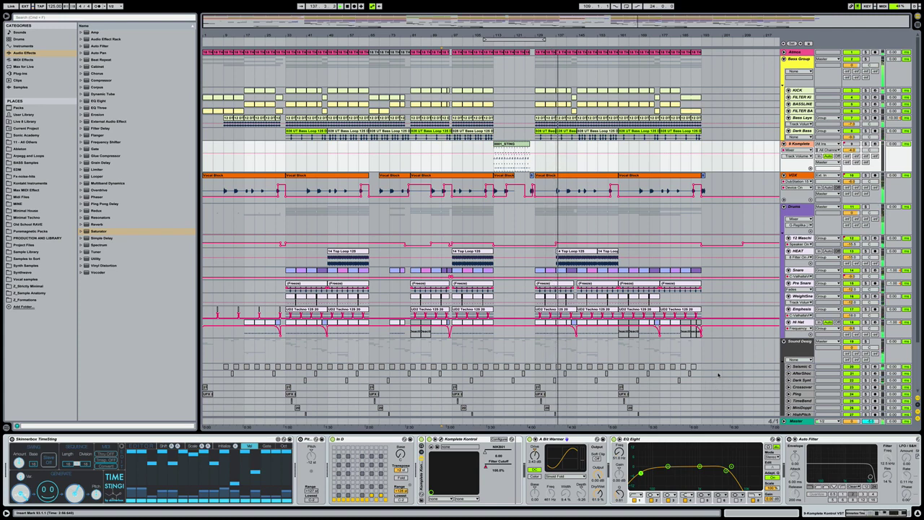
Step: Fold the last two Bass Group tracks, the Komplete and VOX tracks, and all tracks inside the Drums group
{"action": "left_click", "coordinate": [724, 356]}
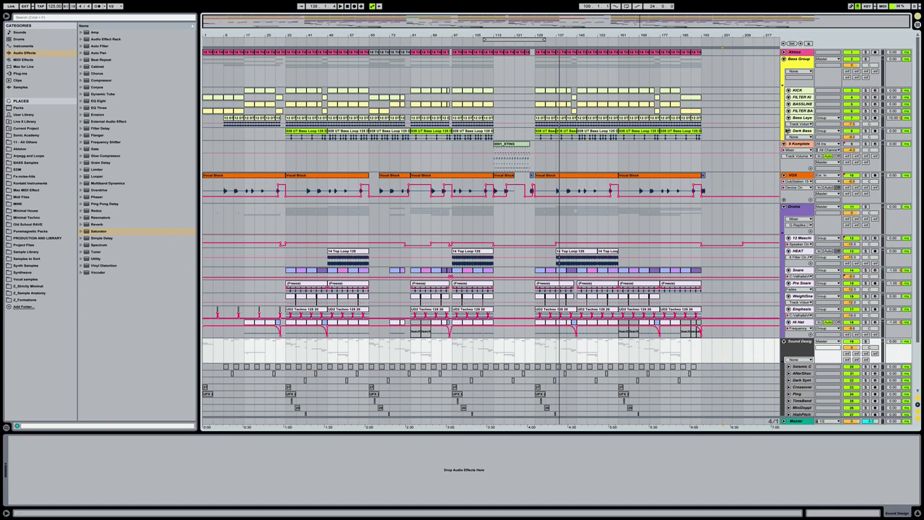
{"action": "left_click", "coordinate": [789, 130]}
{"action": "left_click", "coordinate": [789, 117]}
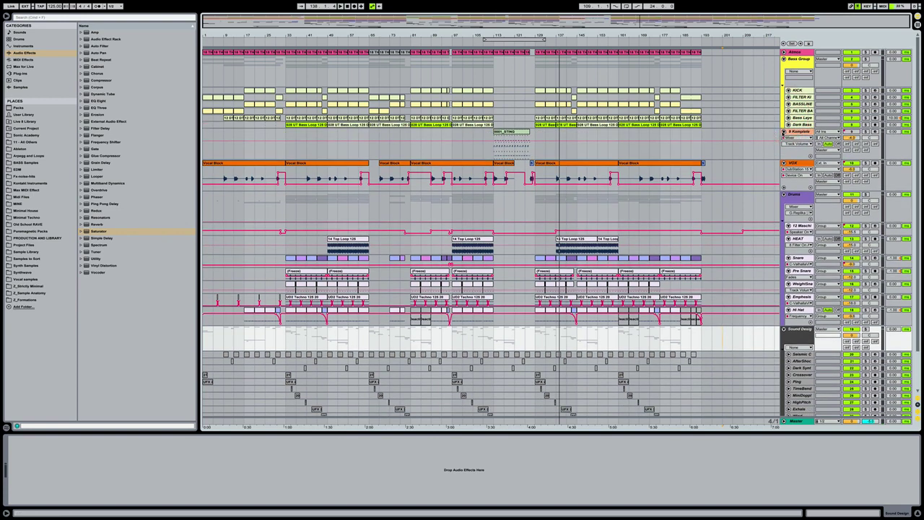
{"action": "left_click", "coordinate": [783, 132]}
{"action": "left_click", "coordinate": [784, 138]}
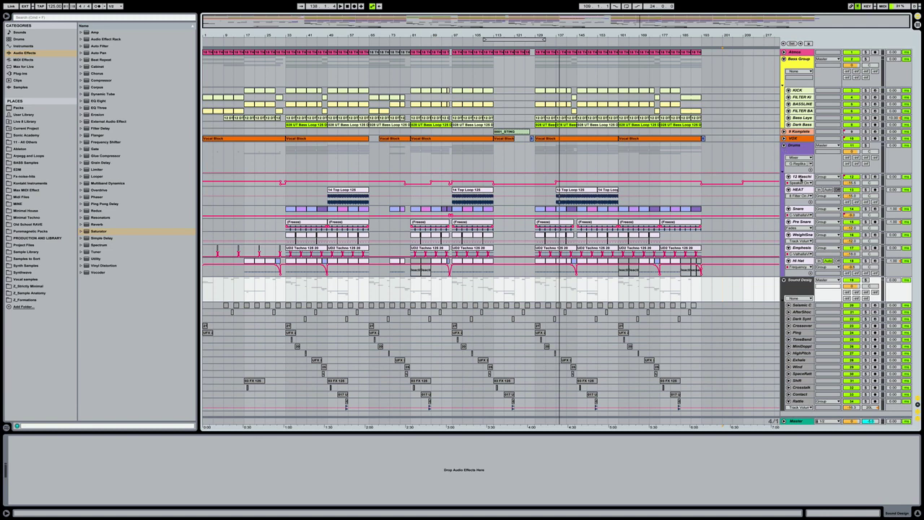
{"action": "left_click", "coordinate": [800, 176]}
{"action": "left_click", "coordinate": [789, 261], "text": "alt"}
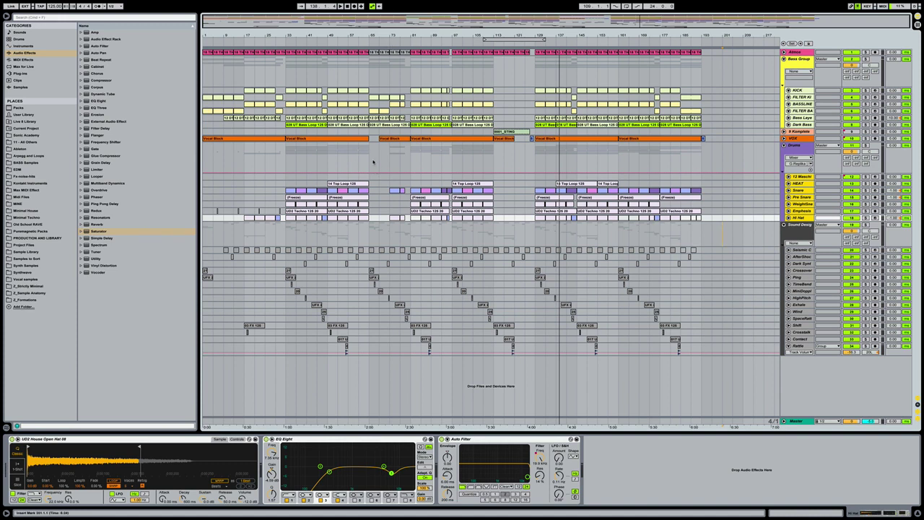
Step: Loop bars 33 to 65 using a selection in the Bass Group, and place the insert marker at bar 197 in the Drums group
{"action": "left_click_drag", "start_coordinate": [286, 72], "coordinate": [366, 75]}
{"action": "left_click", "coordinate": [285, 72]}
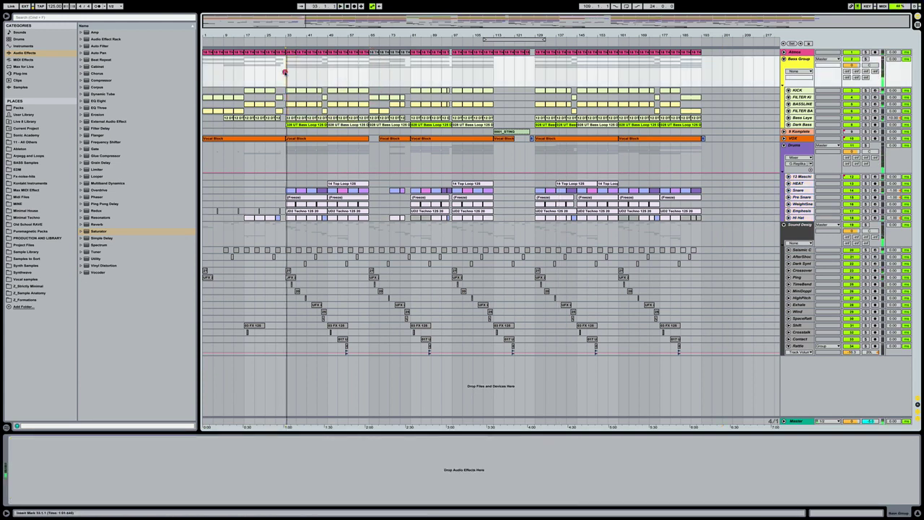
{"action": "left_click_drag", "start_coordinate": [286, 74], "coordinate": [361, 73]}
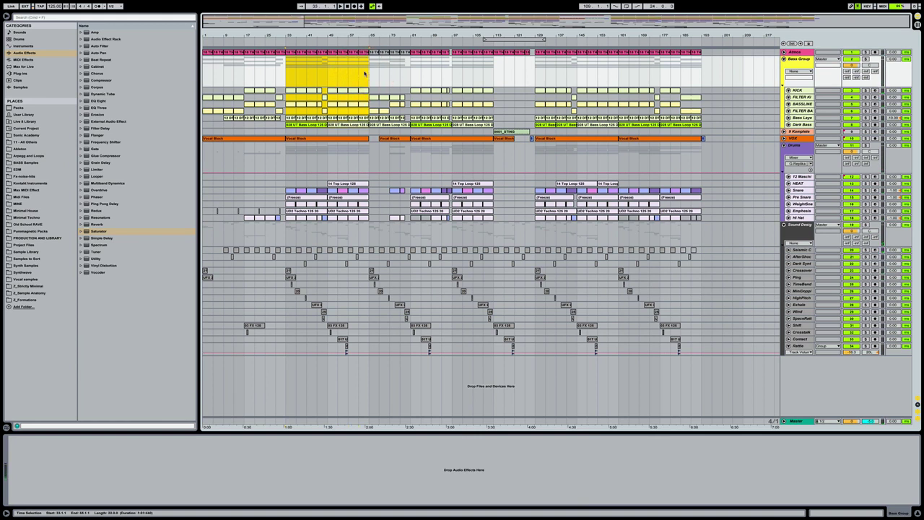
{"action": "key", "text": "ctrl+l"}
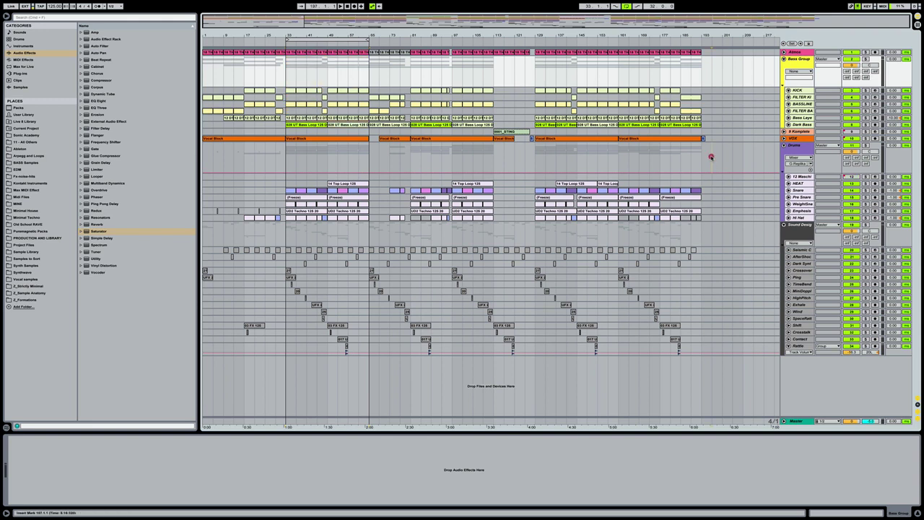
{"action": "left_click", "coordinate": [711, 158]}
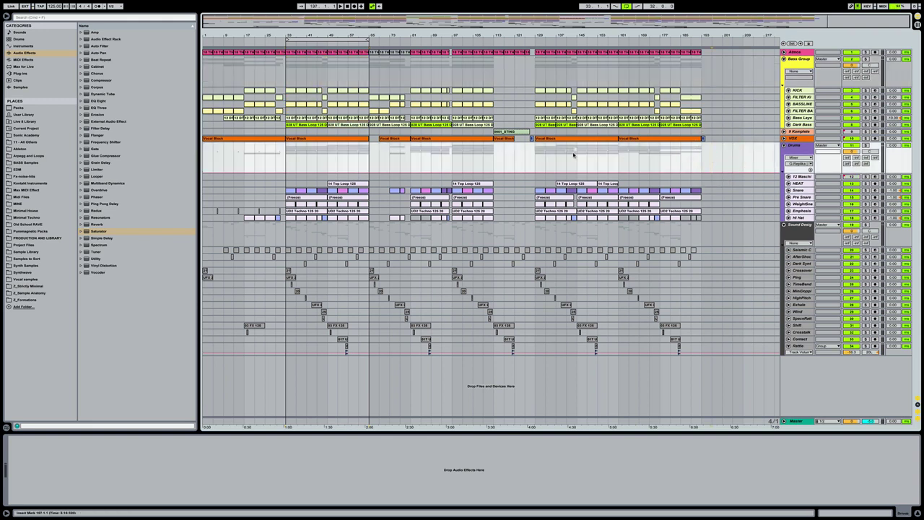